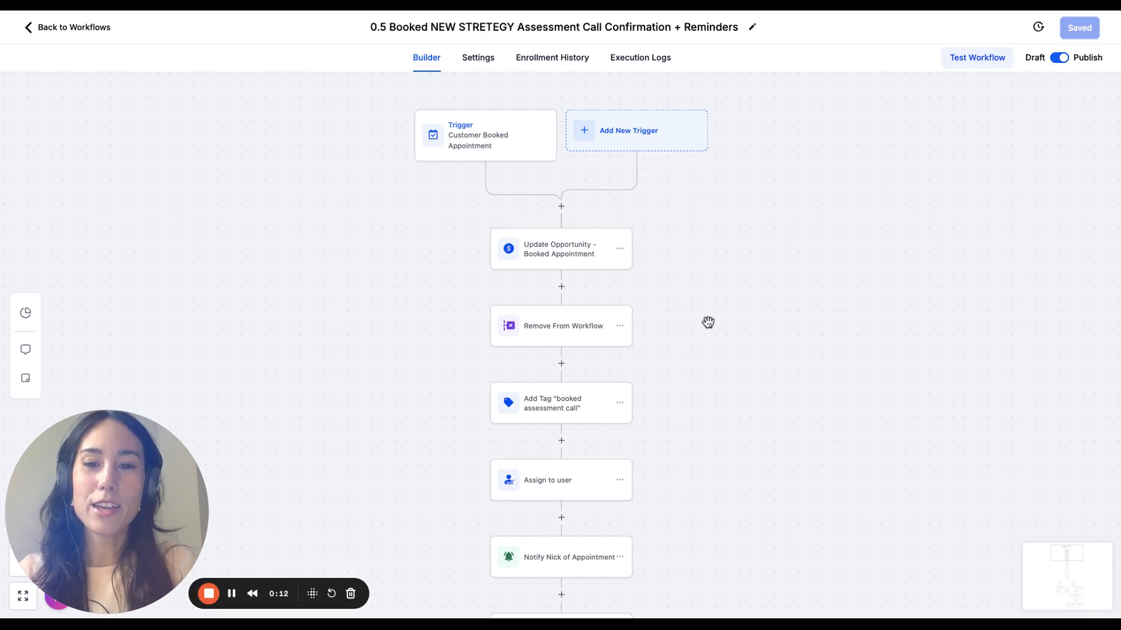
- Examine the existing assessment call workflow from its trigger through the confirmation messages, waits and condition branches
{"action": "scroll", "coordinate": [695, 365], "scroll_direction": "down", "scroll_amount": 5}
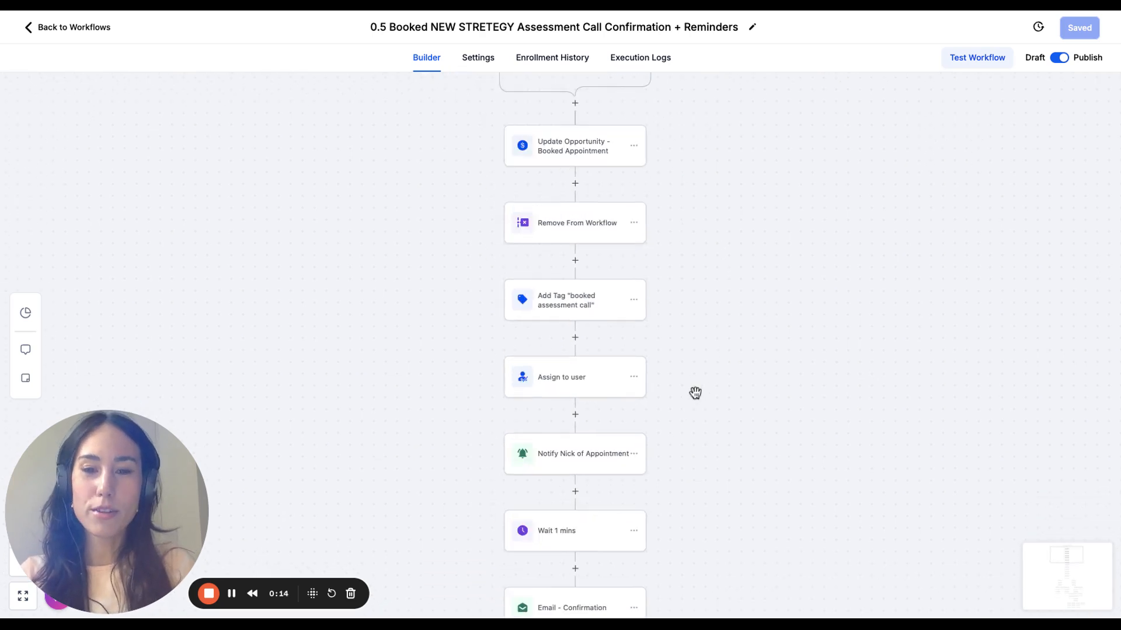
{"action": "scroll", "coordinate": [694, 432], "scroll_direction": "down", "scroll_amount": 6}
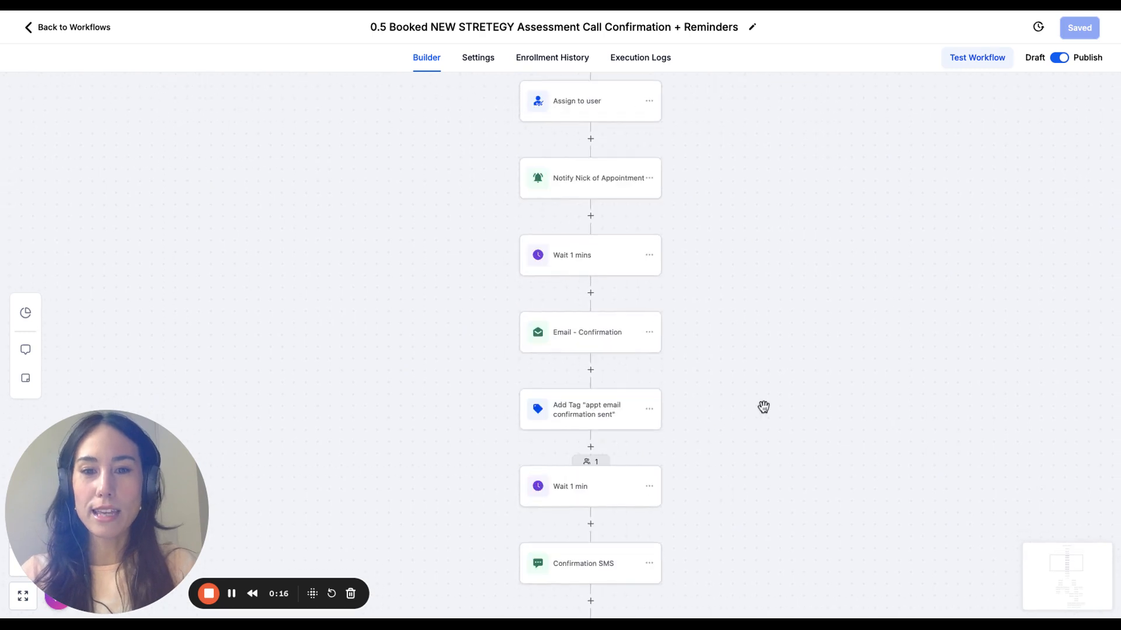
{"action": "scroll", "coordinate": [727, 383], "scroll_direction": "down", "scroll_amount": 2}
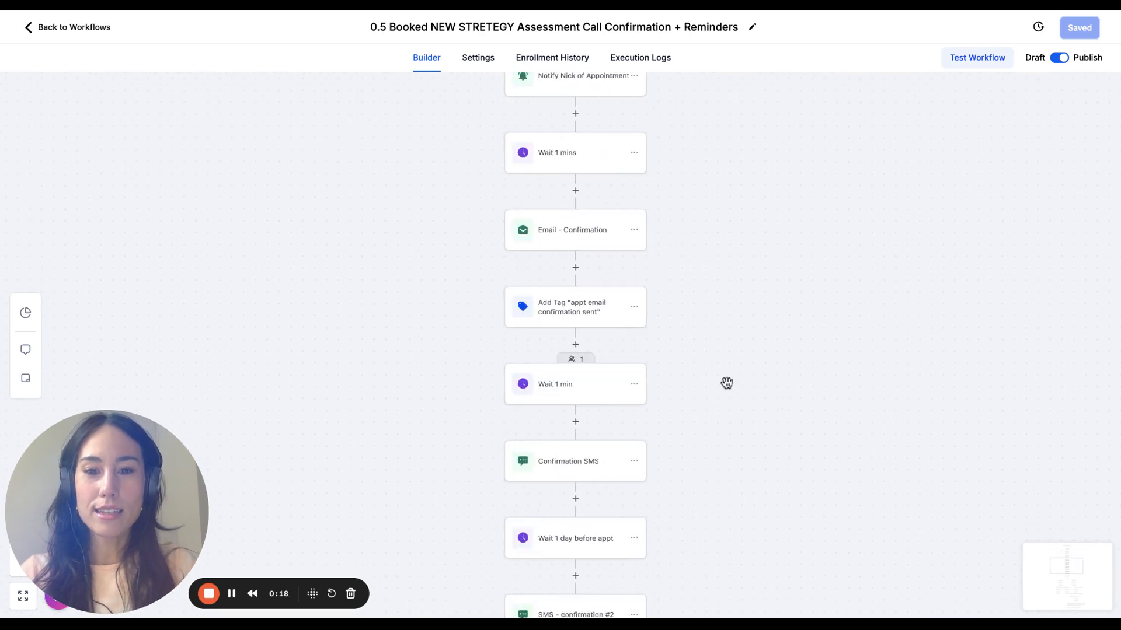
{"action": "scroll", "coordinate": [727, 383], "scroll_direction": "down", "scroll_amount": 15}
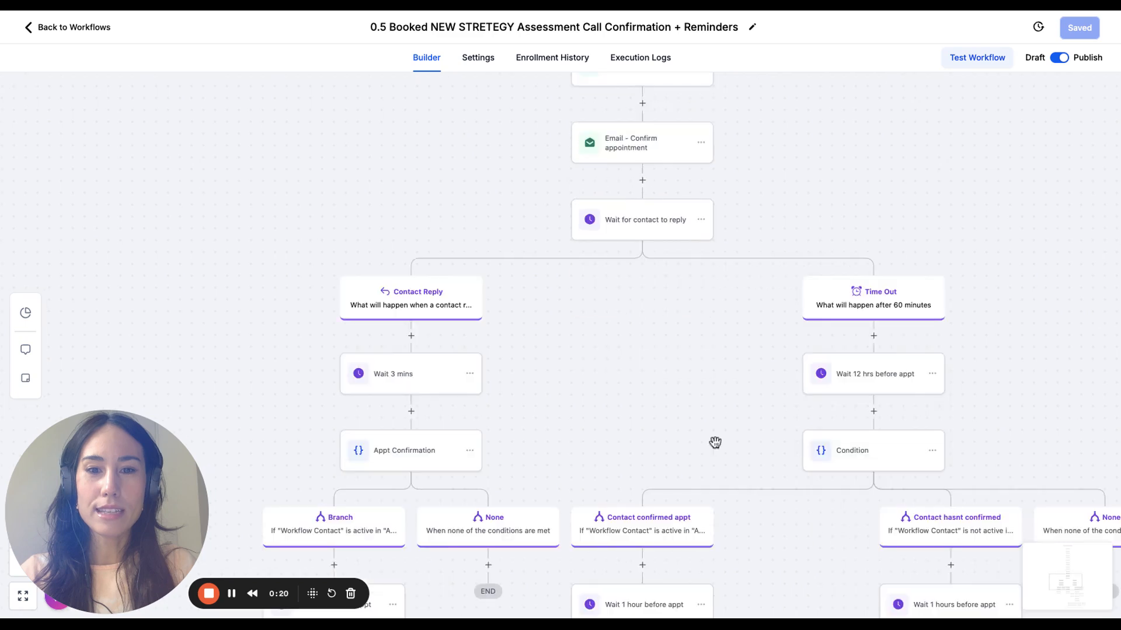
{"action": "scroll", "coordinate": [713, 418], "scroll_direction": "down", "scroll_amount": 7}
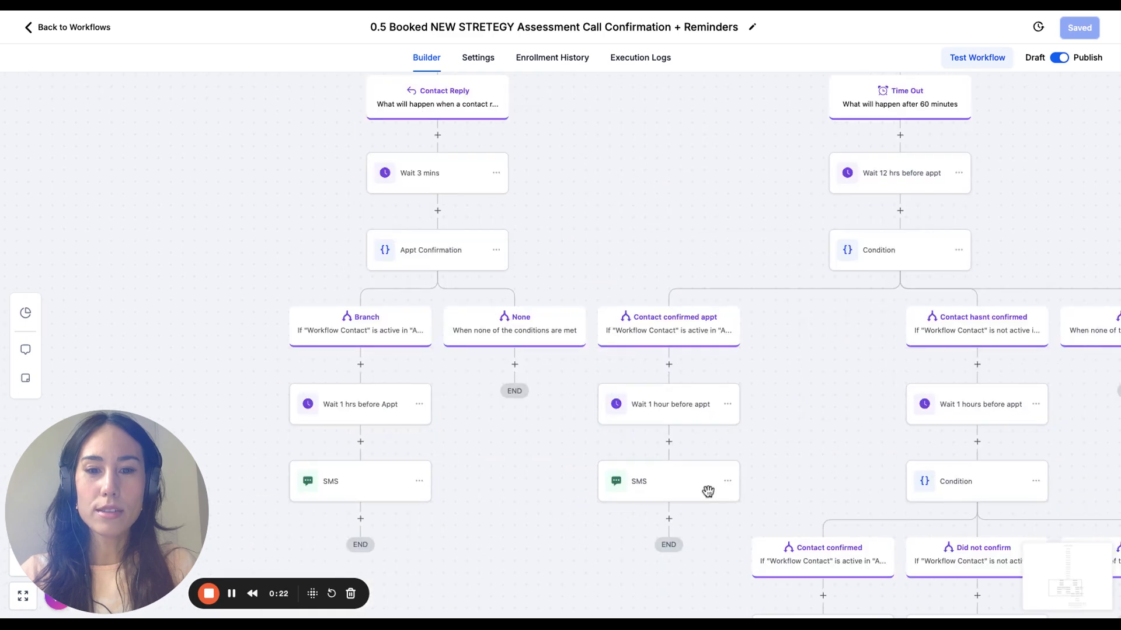
{"action": "scroll", "coordinate": [763, 415], "scroll_direction": "right", "scroll_amount": 2}
{"action": "scroll", "coordinate": [764, 414], "scroll_direction": "down", "scroll_amount": 4}
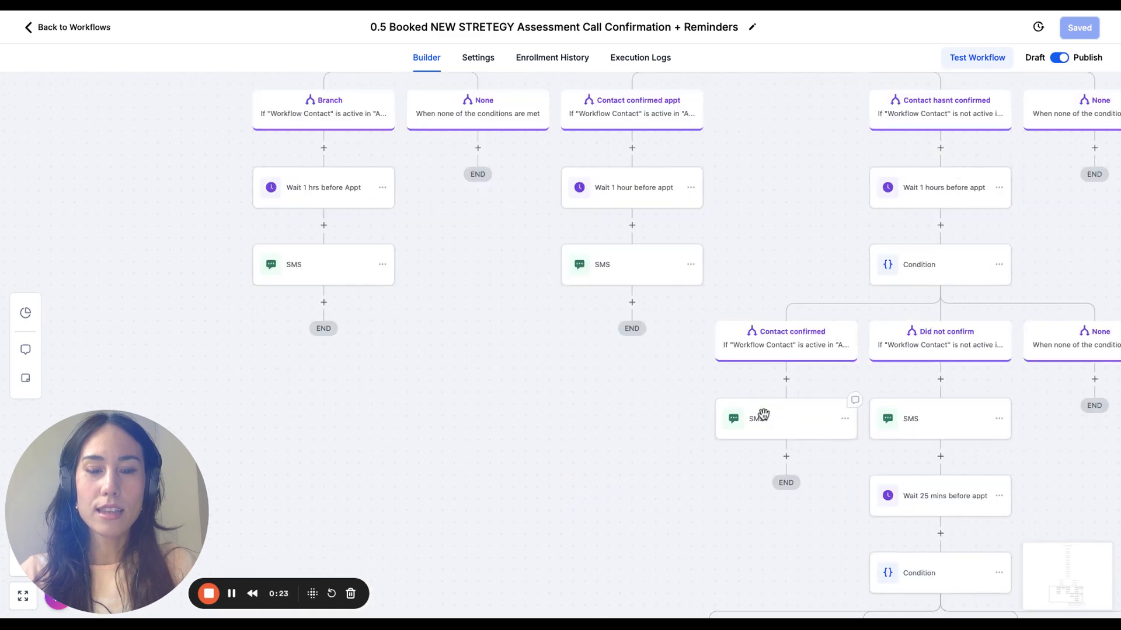
{"action": "scroll", "coordinate": [763, 414], "scroll_direction": "right", "scroll_amount": 2}
{"action": "scroll", "coordinate": [763, 414], "scroll_direction": "down", "scroll_amount": 2}
{"action": "scroll", "coordinate": [823, 377], "scroll_direction": "right", "scroll_amount": 4}
{"action": "scroll", "coordinate": [823, 377], "scroll_direction": "down", "scroll_amount": 3}
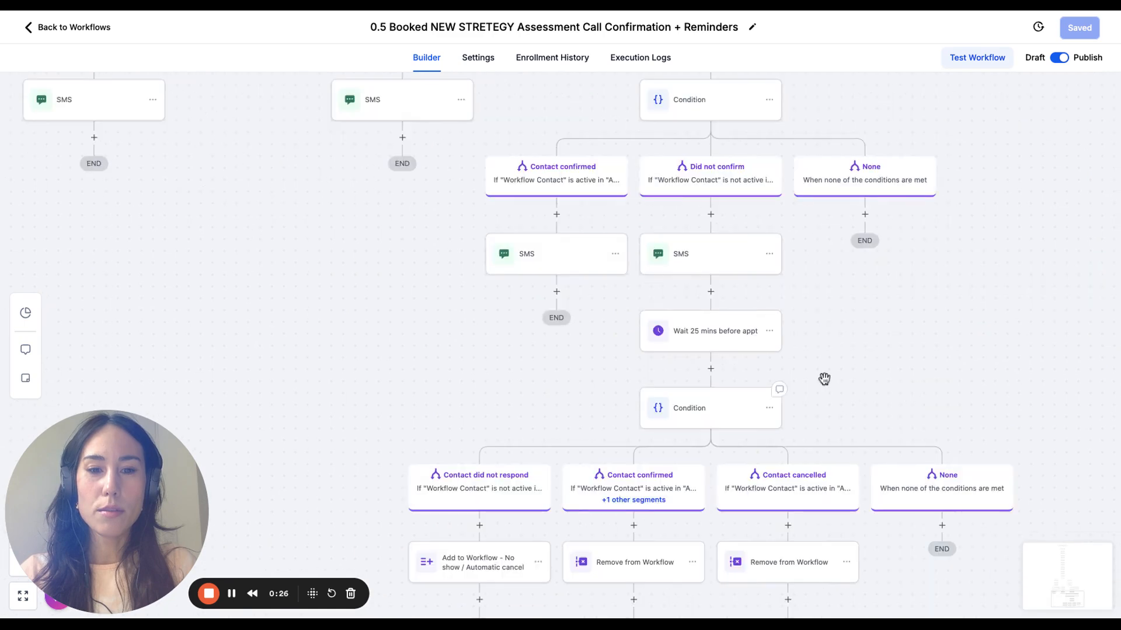
{"action": "scroll", "coordinate": [823, 377], "scroll_direction": "down", "scroll_amount": 5}
{"action": "scroll", "coordinate": [845, 469], "scroll_direction": "down", "scroll_amount": 1}
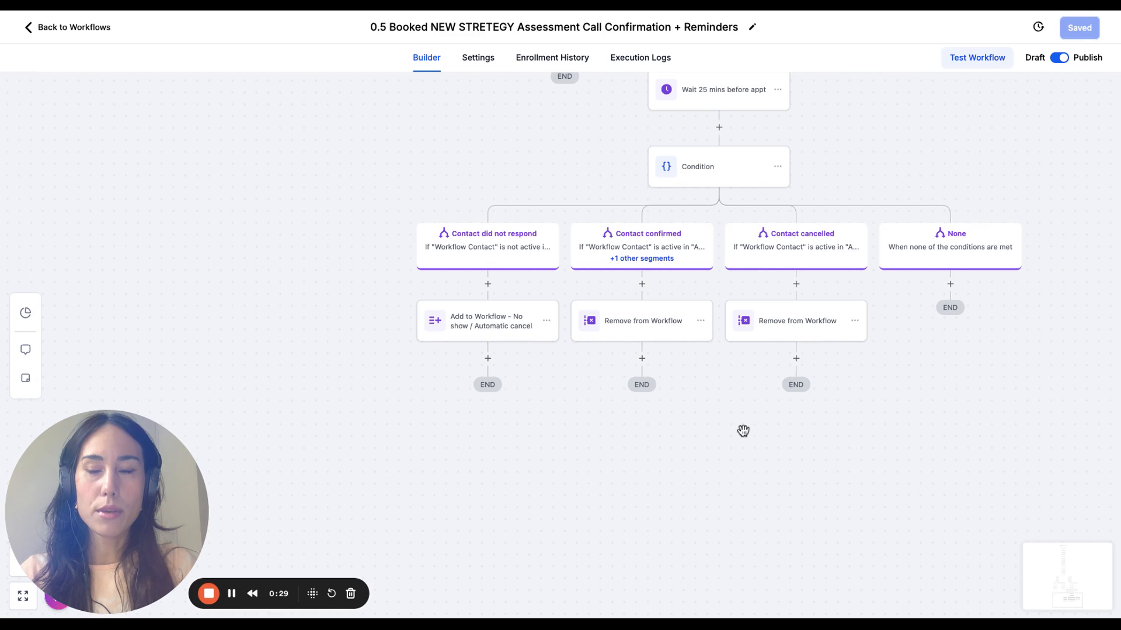
{"action": "scroll", "coordinate": [743, 430], "scroll_direction": "up", "scroll_amount": 10}
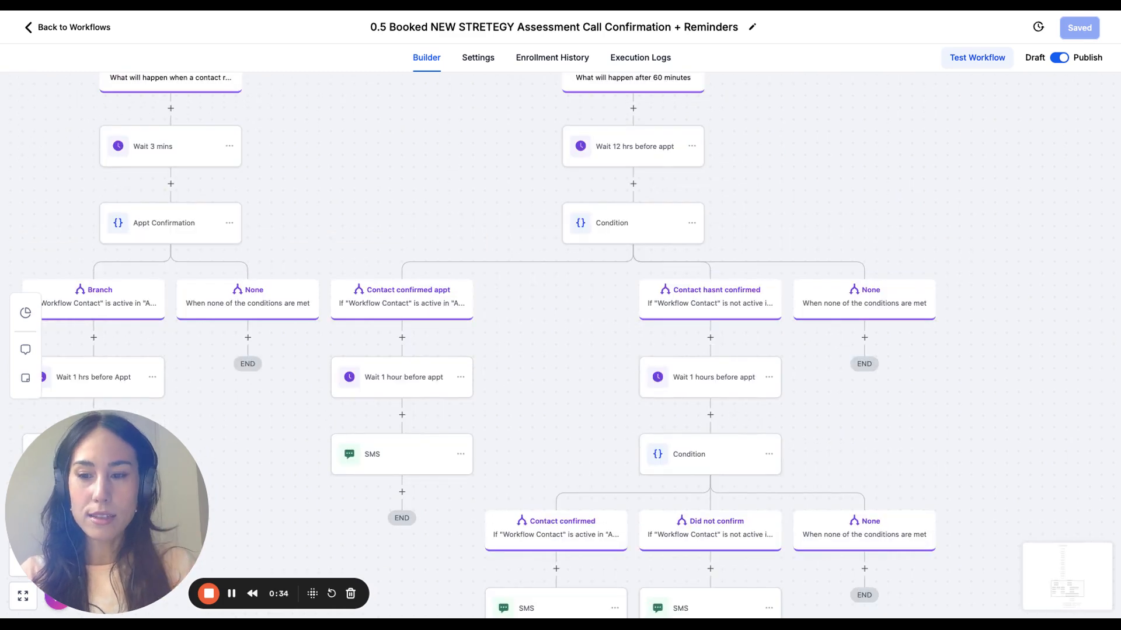
{"action": "scroll", "coordinate": [612, 215], "scroll_direction": "up", "scroll_amount": 6}
{"action": "scroll", "coordinate": [601, 219], "scroll_direction": "left", "scroll_amount": 5}
{"action": "scroll", "coordinate": [593, 223], "scroll_direction": "up", "scroll_amount": 3}
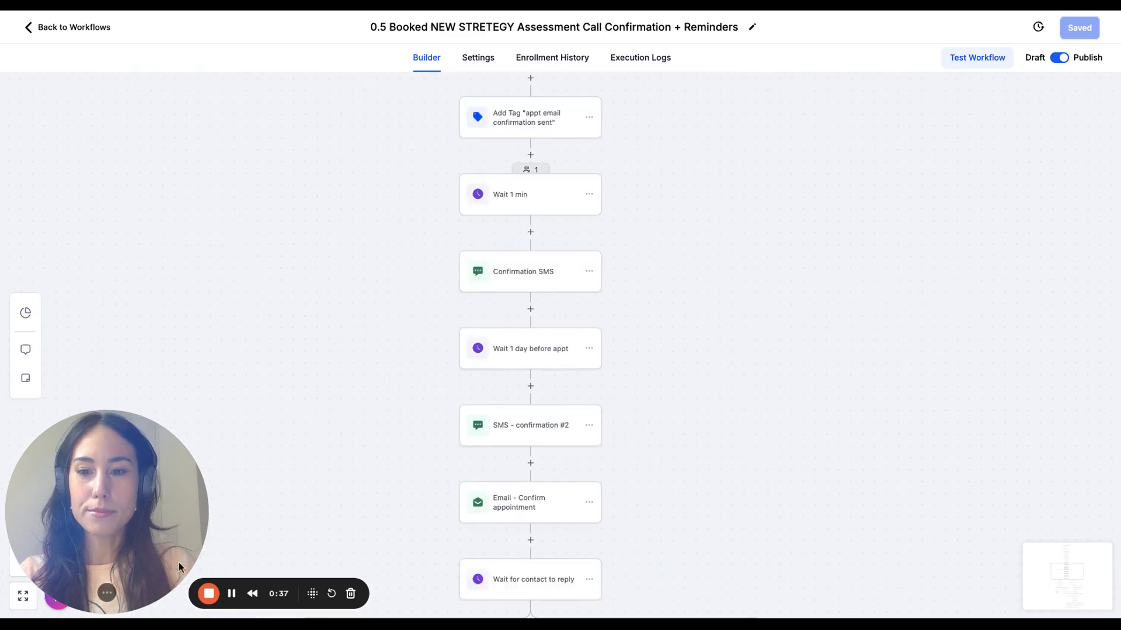
{"action": "left_click", "coordinate": [231, 594]}
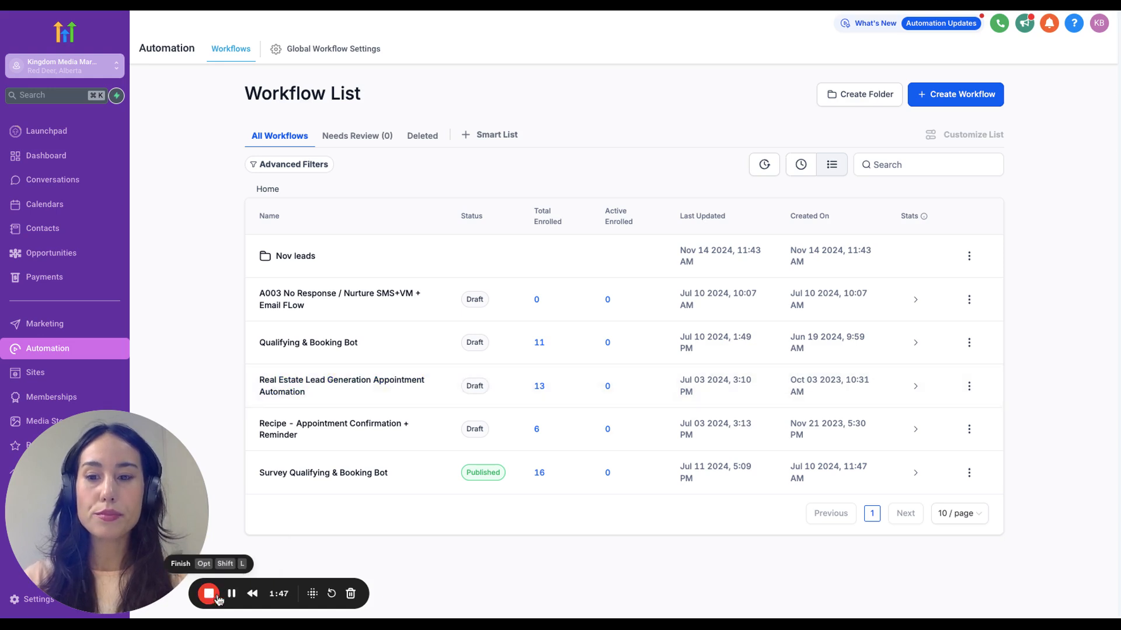
- Create a new workflow from scratch and dismiss the notice about multiple opportunities
{"action": "left_click", "coordinate": [963, 94]}
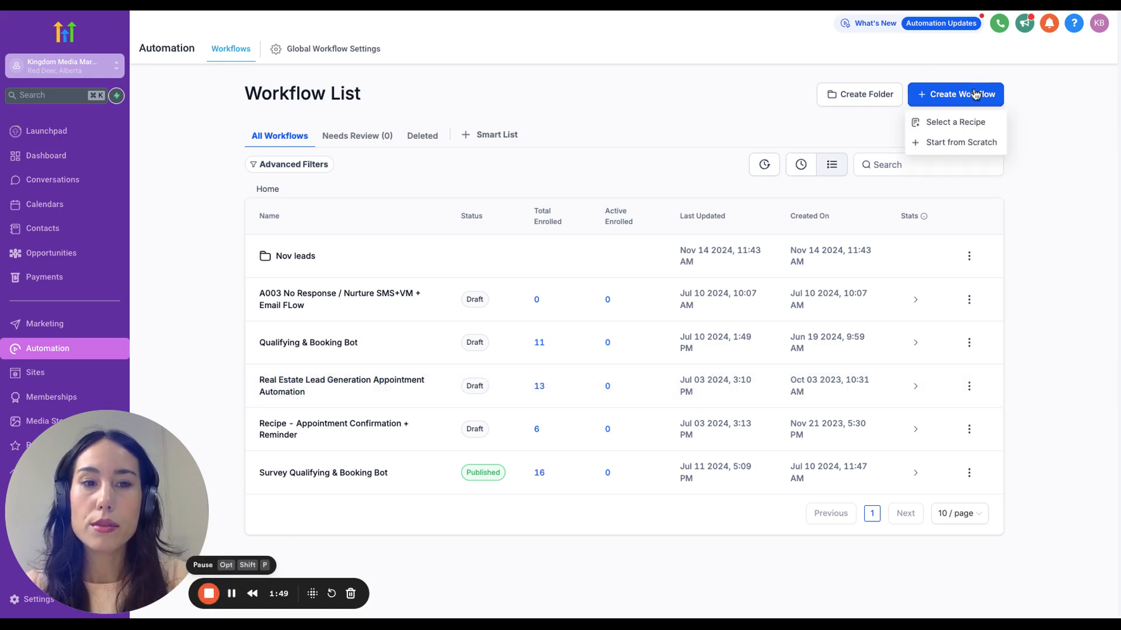
{"action": "left_click", "coordinate": [962, 143]}
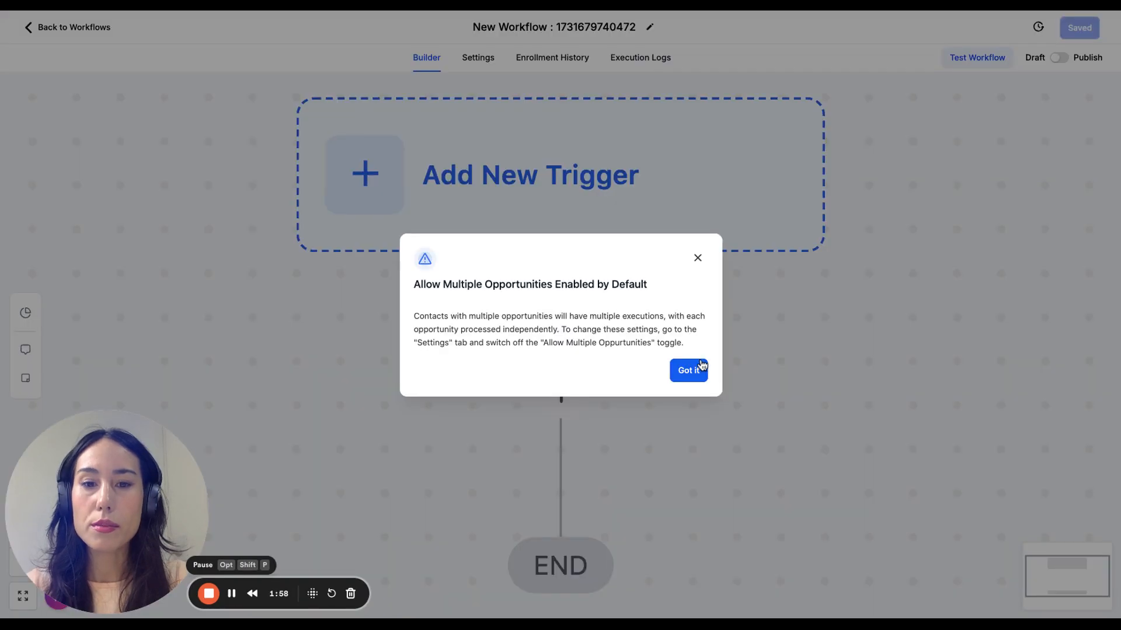
{"action": "left_click", "coordinate": [697, 369]}
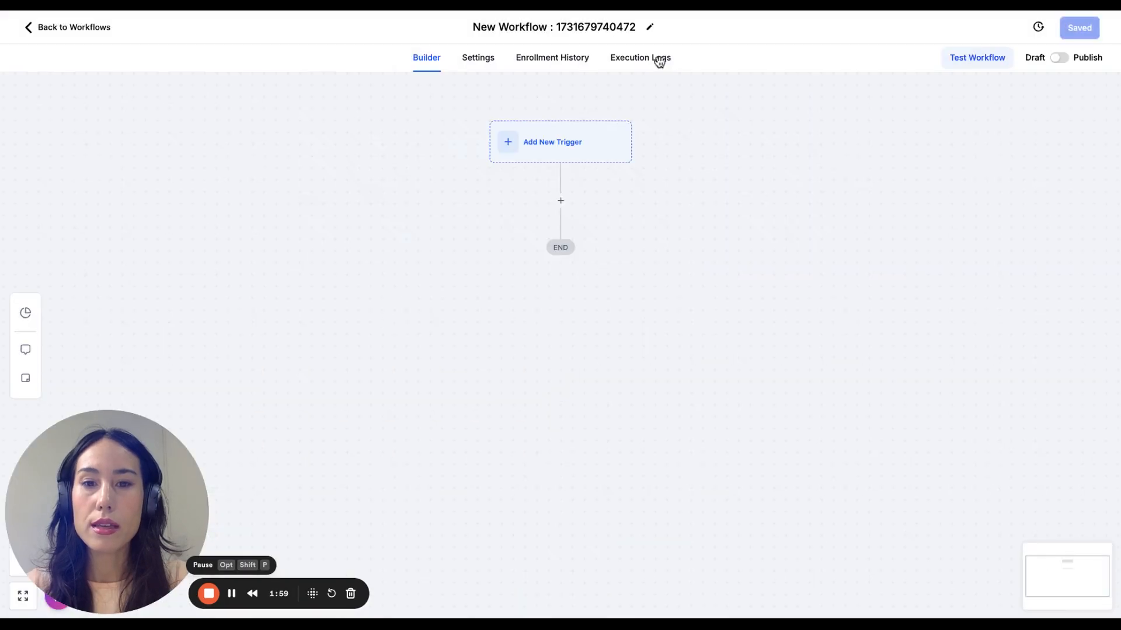
- Add a Customer Booked Appointment trigger to the new workflow
{"action": "left_click", "coordinate": [558, 158]}
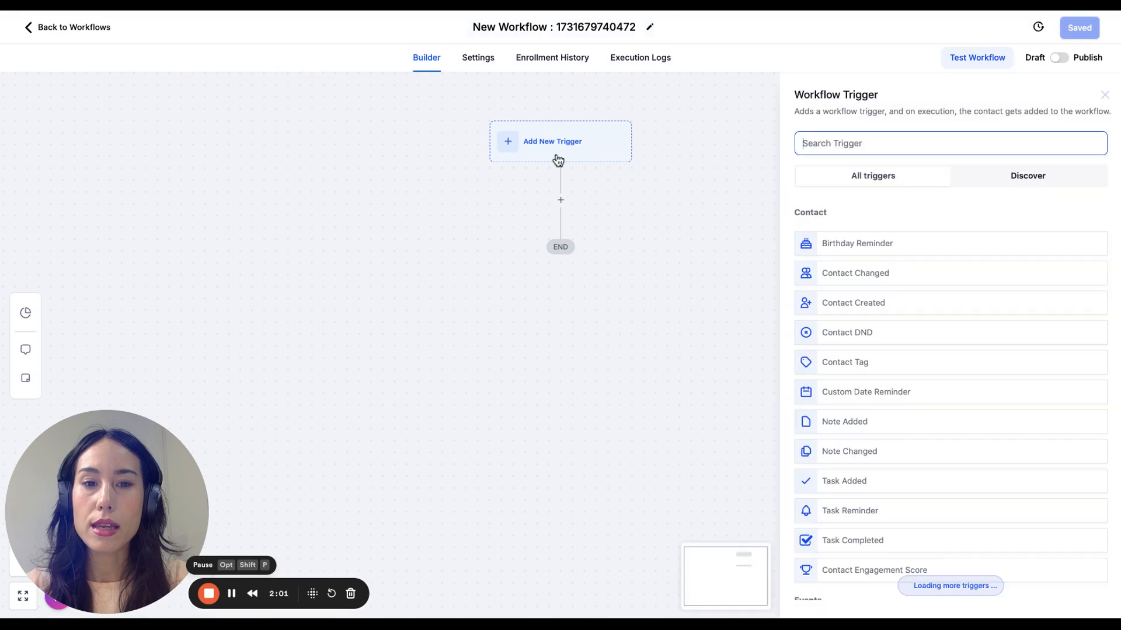
{"action": "left_click", "coordinate": [898, 143]}
{"action": "type", "text": "boo"}
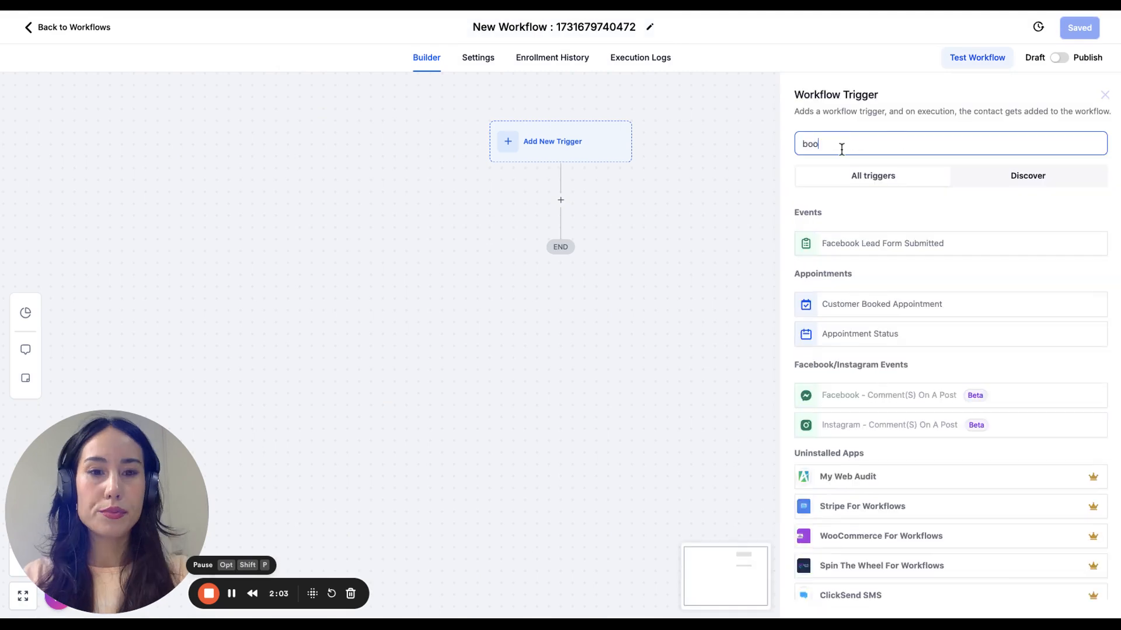
{"action": "left_click", "coordinate": [872, 305]}
- Filter the trigger to appointments in the Discovery Call calendar and save the trigger
{"action": "left_click", "coordinate": [634, 268]}
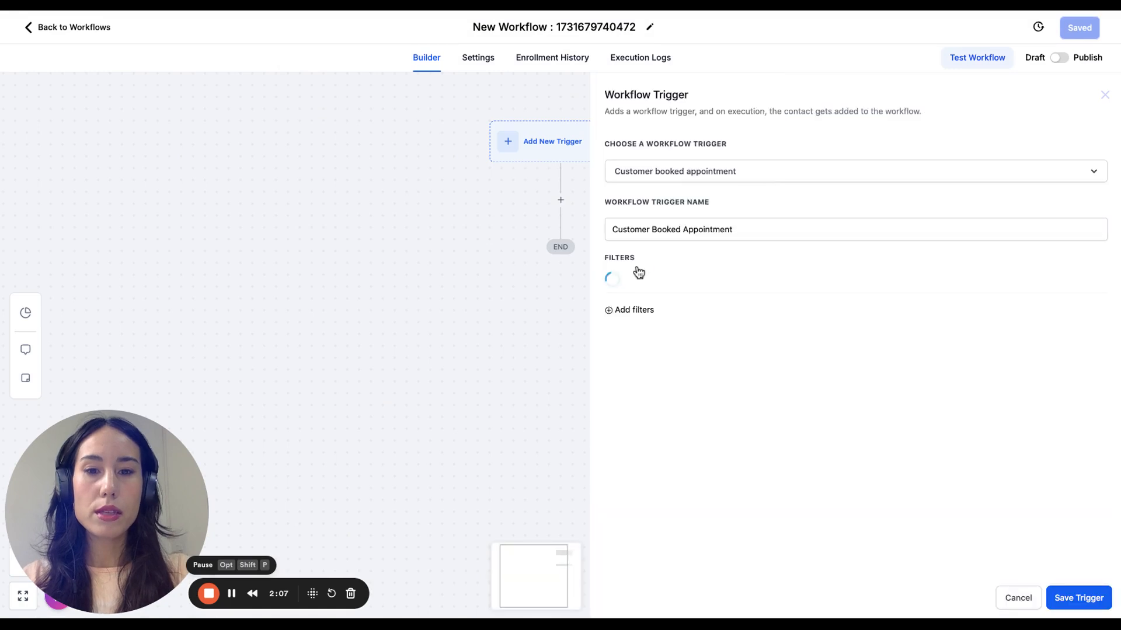
{"action": "left_click", "coordinate": [706, 291]}
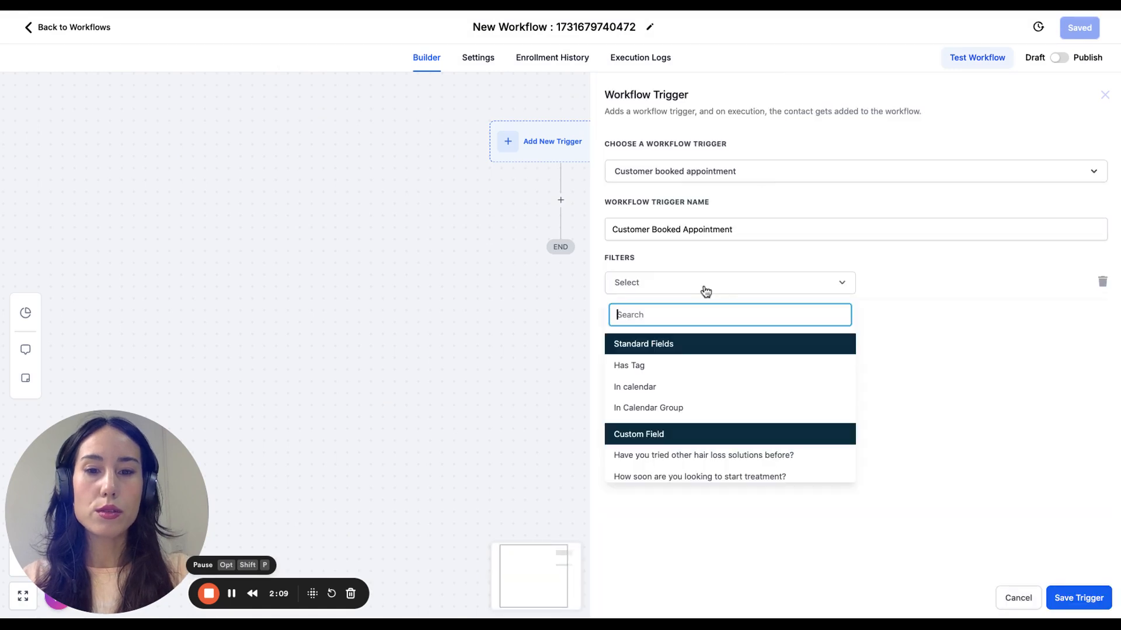
{"action": "left_click", "coordinate": [677, 390]}
{"action": "left_click", "coordinate": [920, 286]}
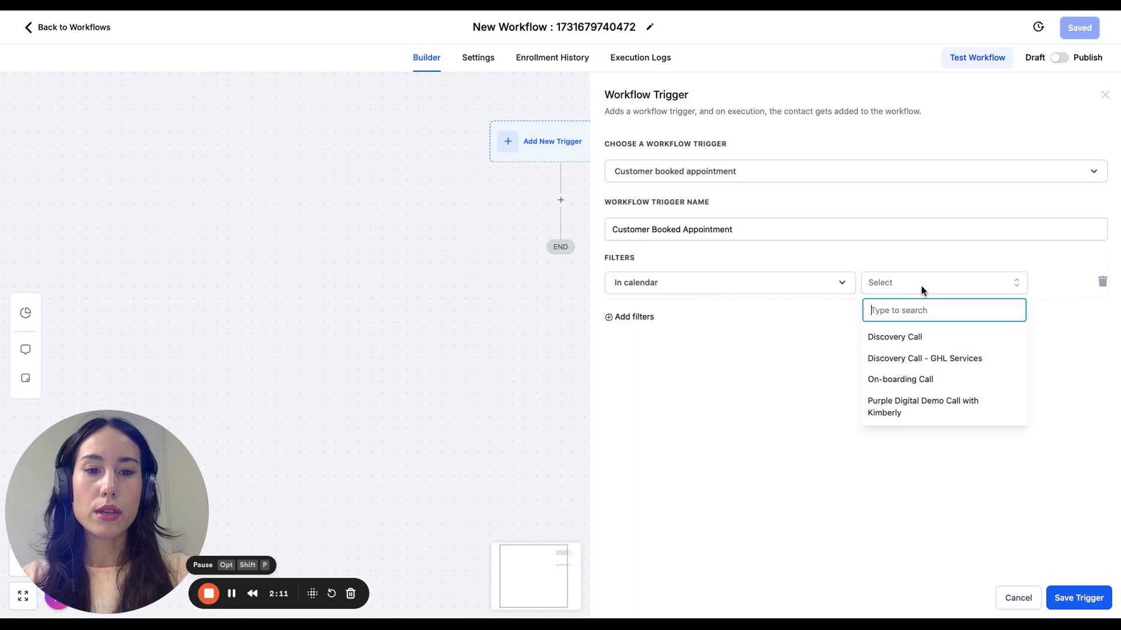
{"action": "left_click", "coordinate": [918, 342]}
{"action": "left_click", "coordinate": [1077, 597]}
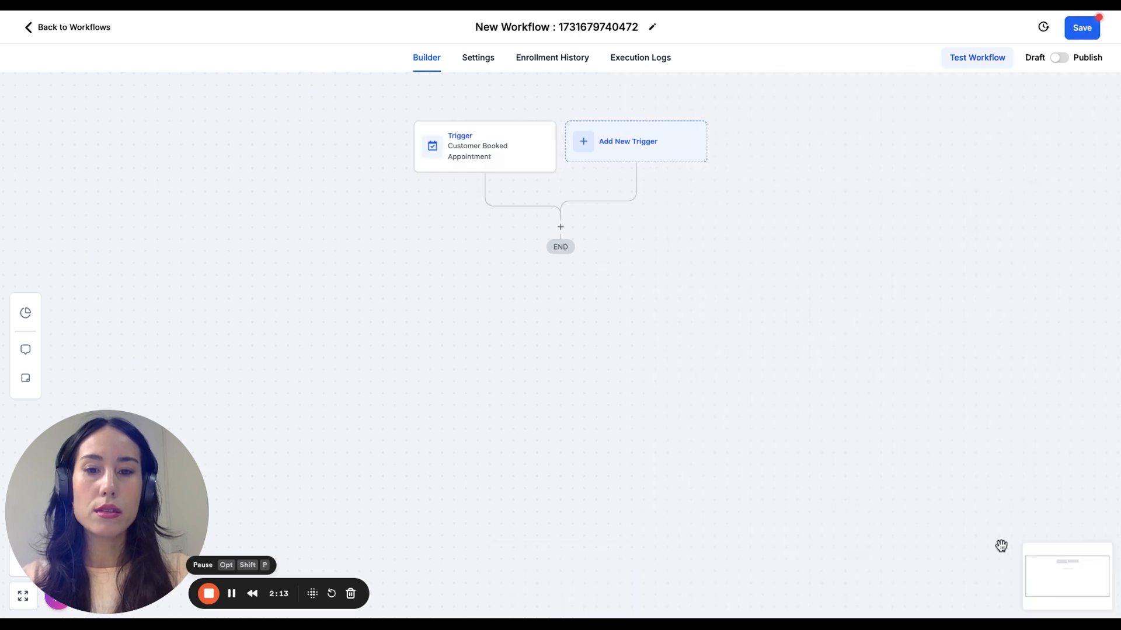
- Rename the workflow as "Booked Appointment + Reminders + Confirmations"
{"action": "left_click", "coordinate": [476, 26]}
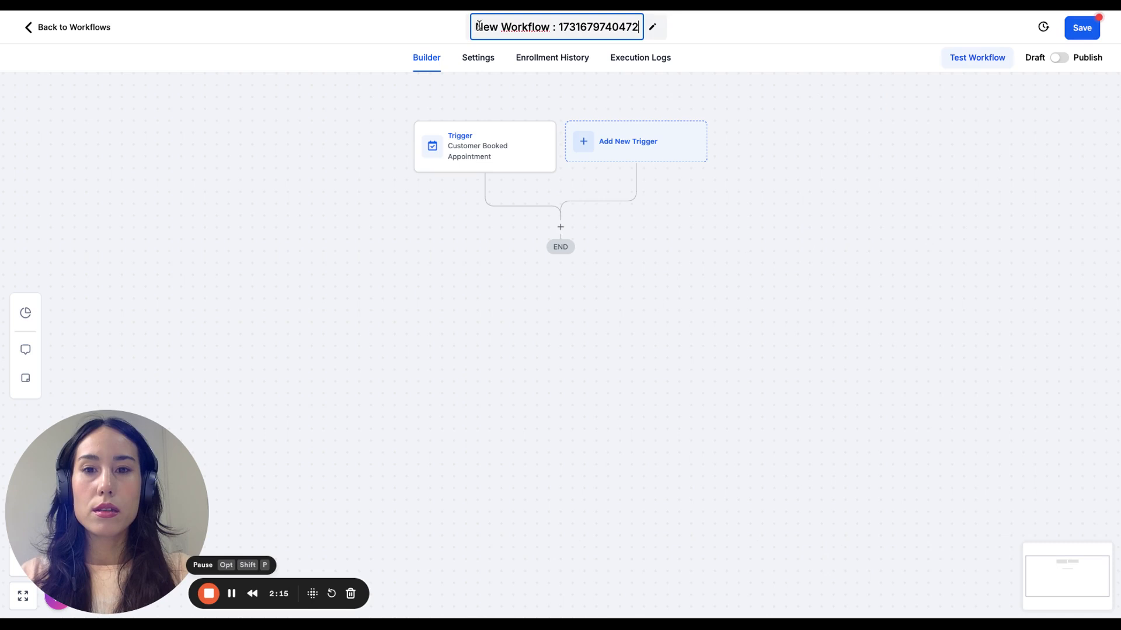
{"action": "left_click_drag", "start_coordinate": [476, 26], "coordinate": [665, 43]}
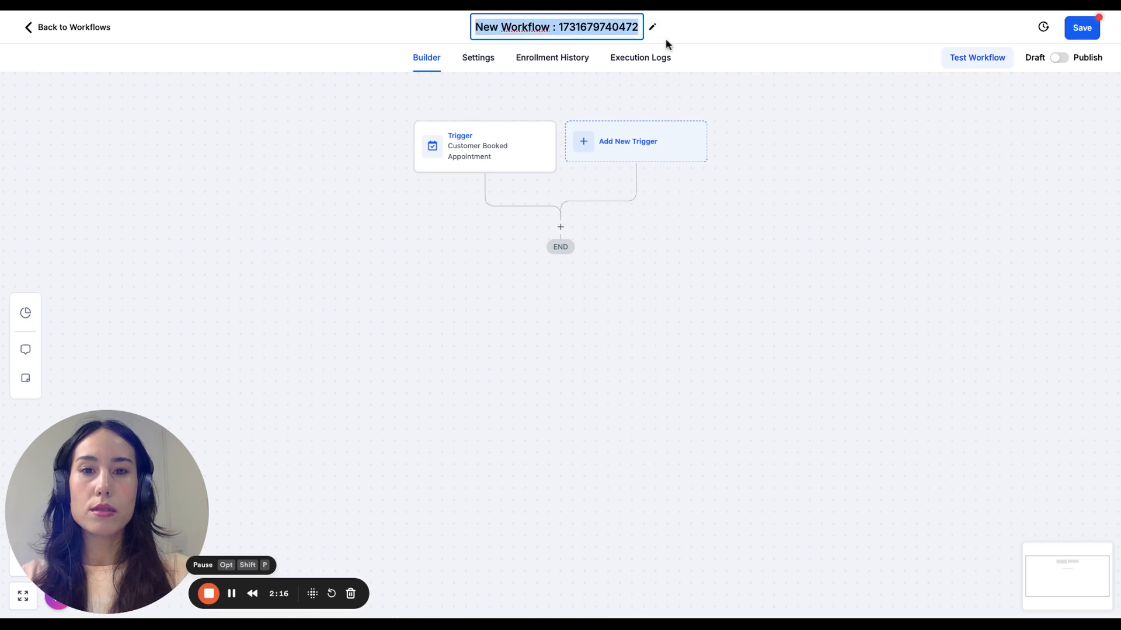
{"action": "type", "text": "Booked Appoin"}
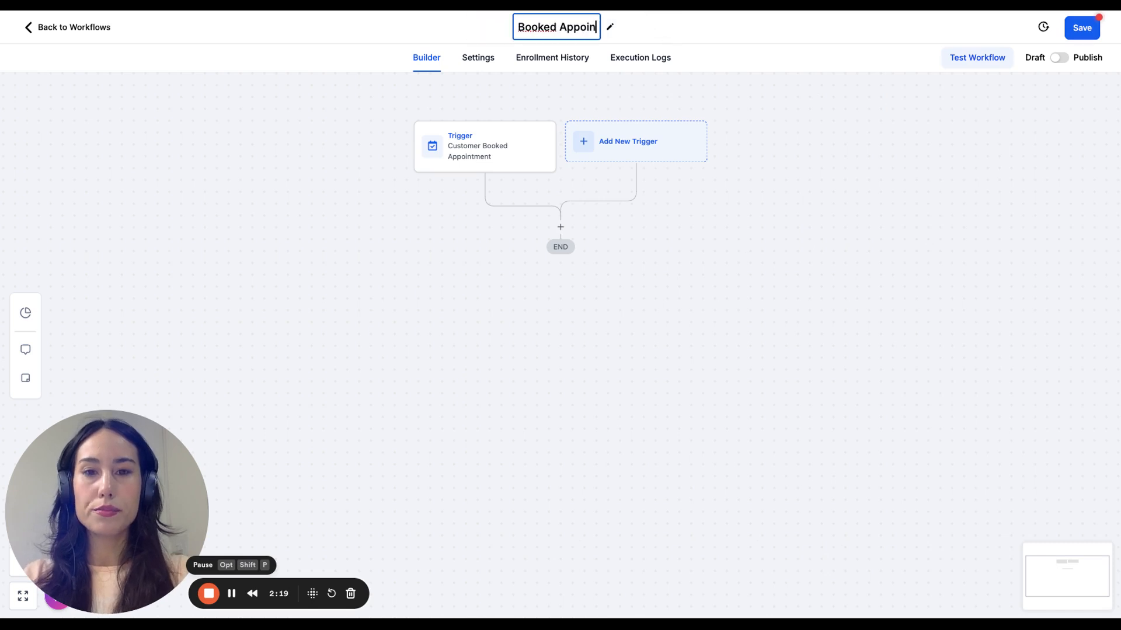
{"action": "type", "text": "tment + Rem"}
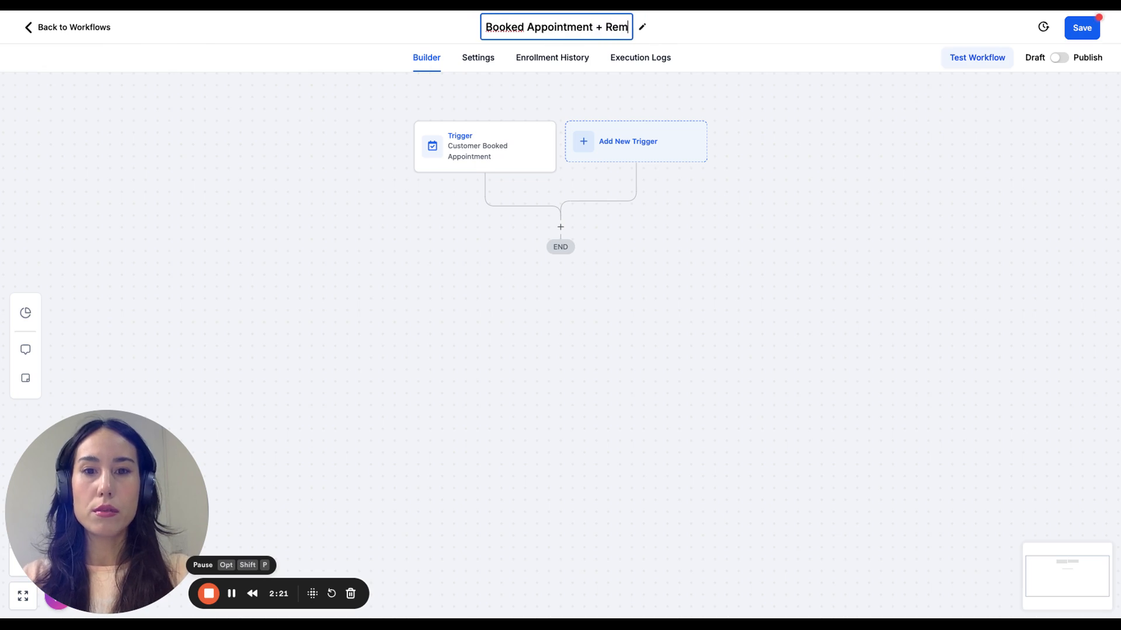
{"action": "type", "text": "inders"}
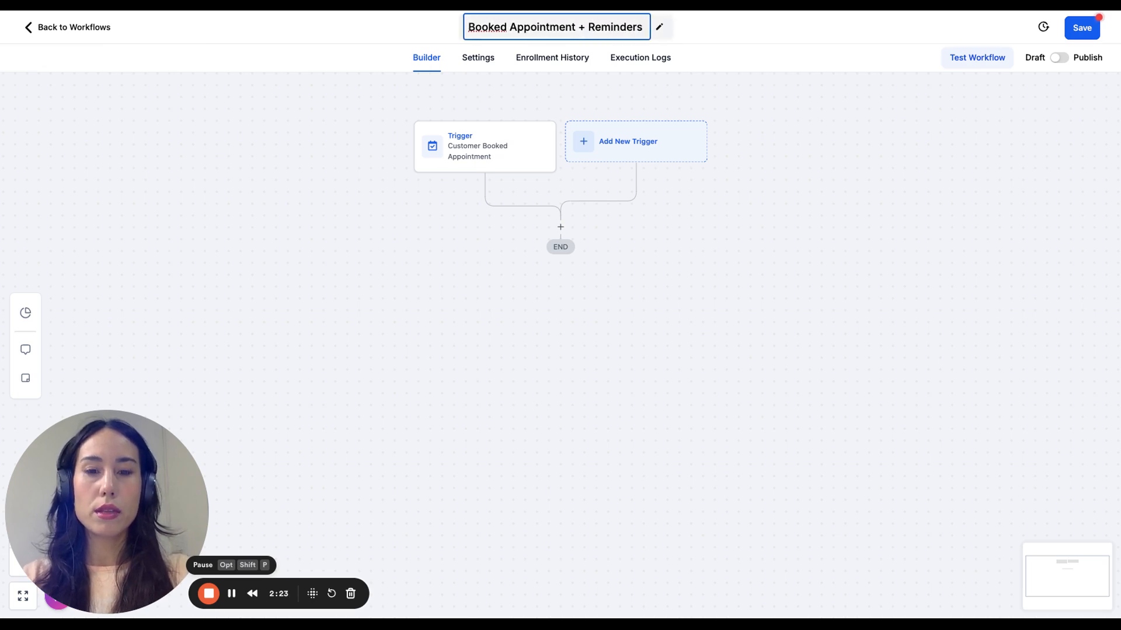
{"action": "type", "text": " + Confirmat"}
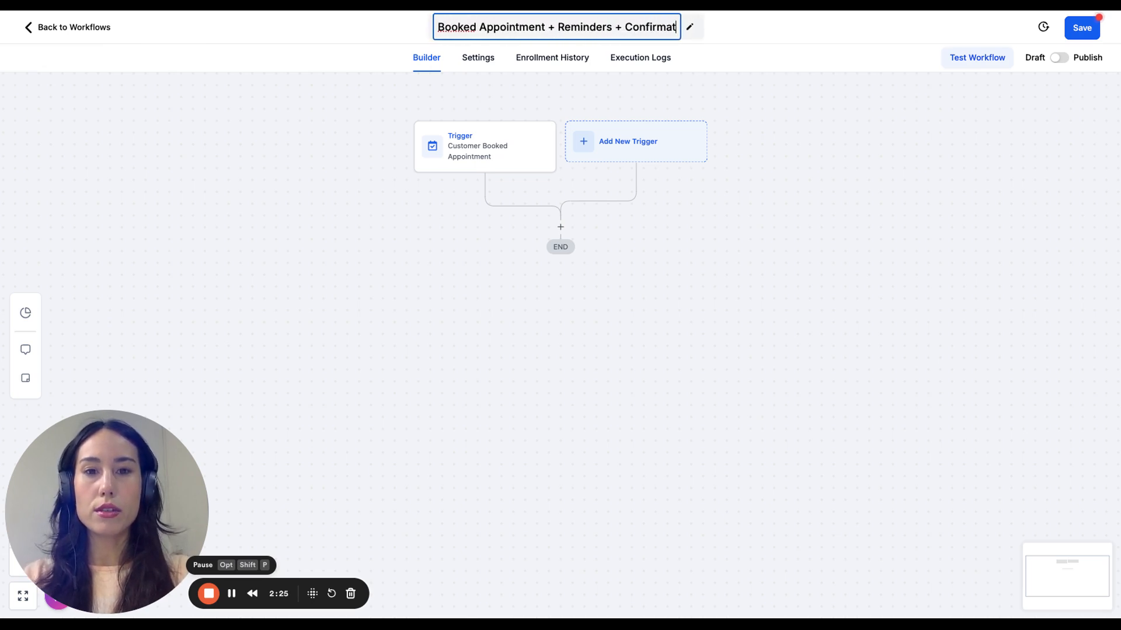
{"action": "type", "text": "ions"}
{"action": "left_click", "coordinate": [792, 163]}
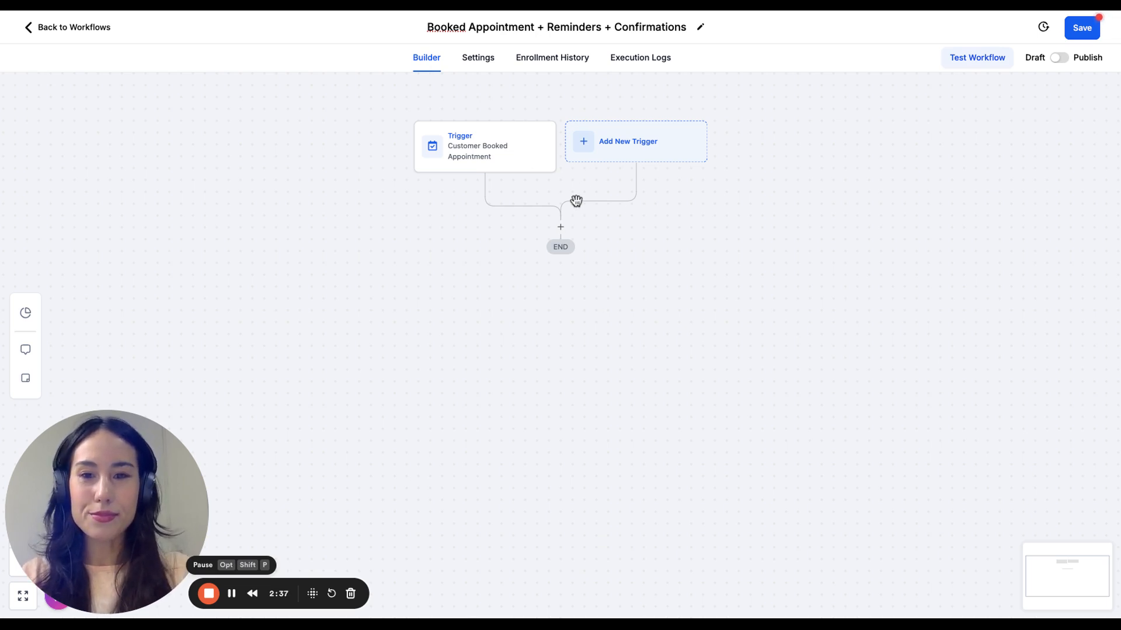
- Add an Add Contact Tag action below the trigger with the tag "booked appointment"
{"action": "left_click", "coordinate": [561, 228]}
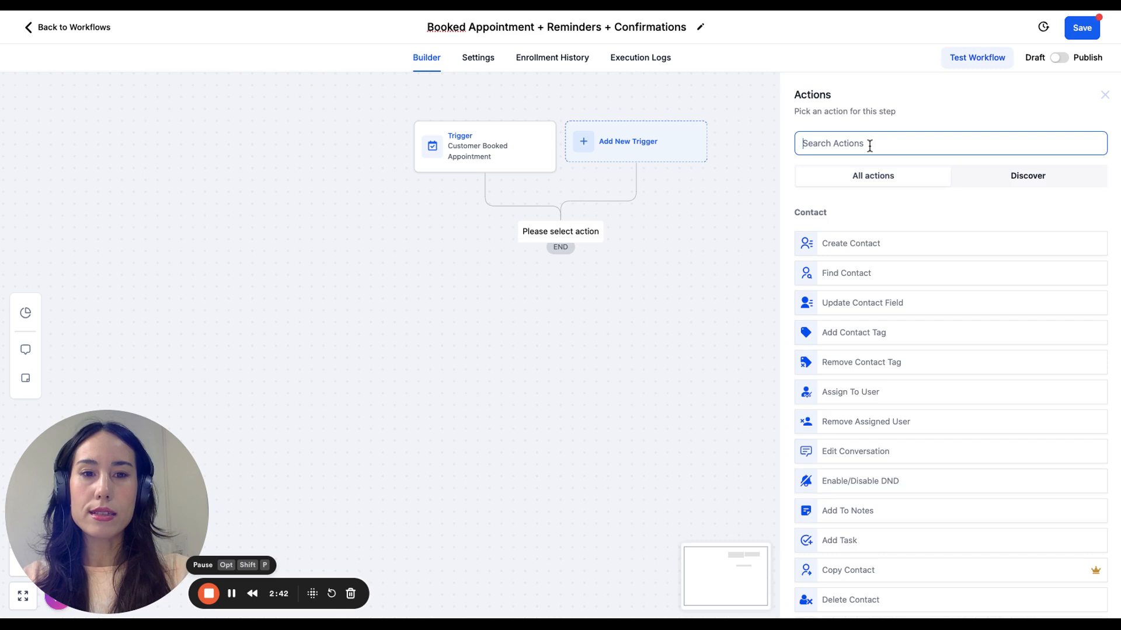
{"action": "type", "text": "add"}
{"action": "left_click", "coordinate": [859, 229]}
{"action": "left_click", "coordinate": [891, 217]}
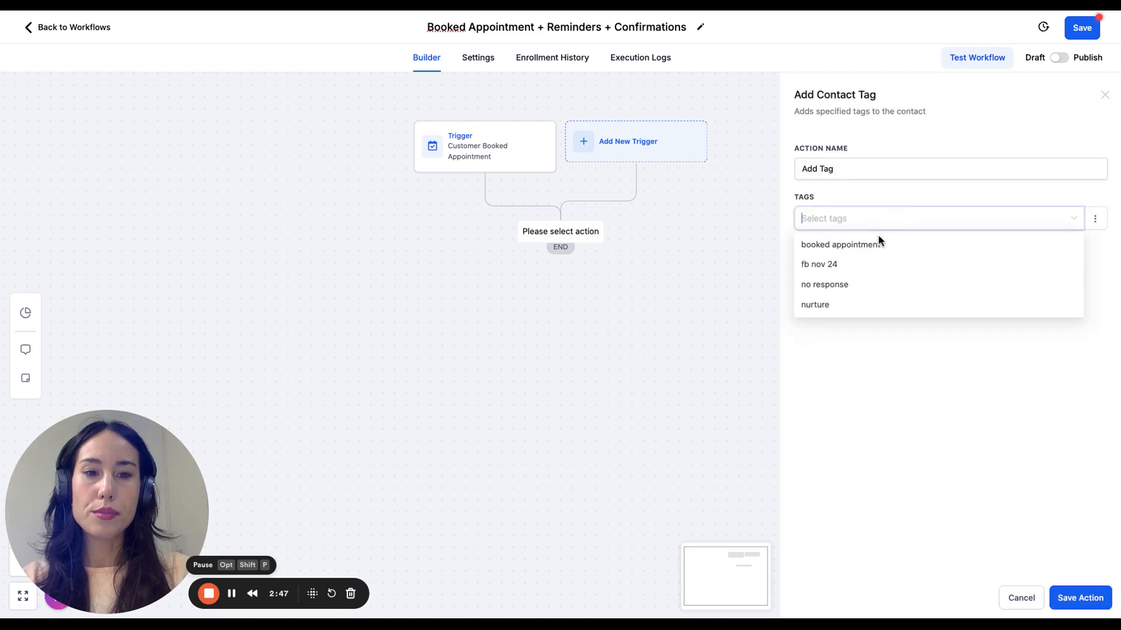
{"action": "left_click", "coordinate": [869, 249]}
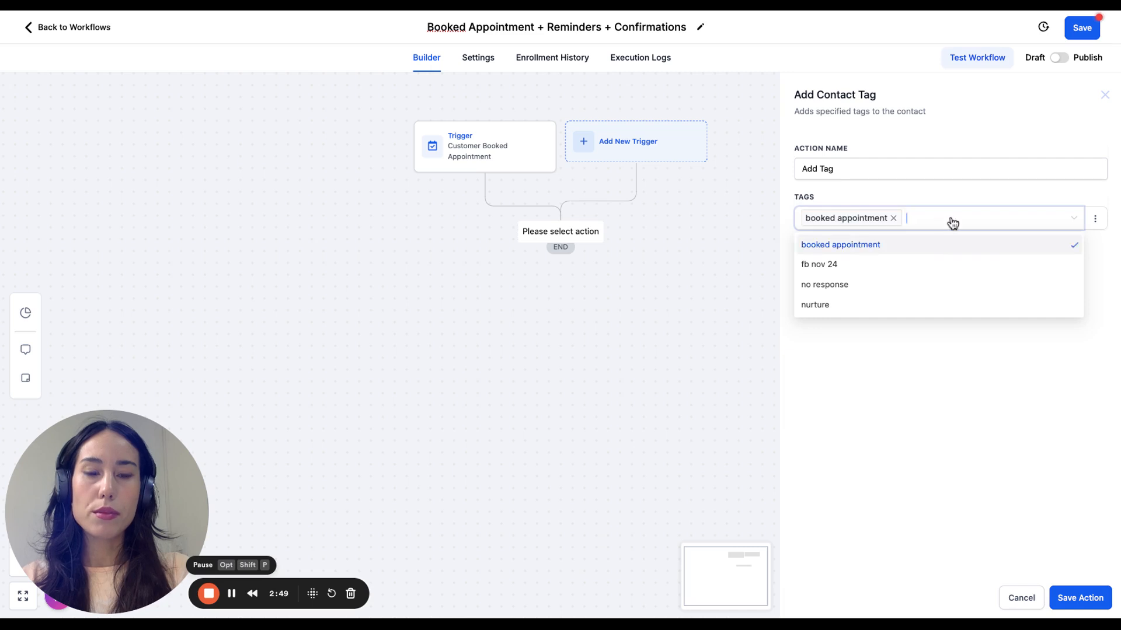
- Name the tag action "Add Tag - booked appointment" and save it
{"action": "left_click", "coordinate": [915, 170]}
{"action": "type", "text": "- "}
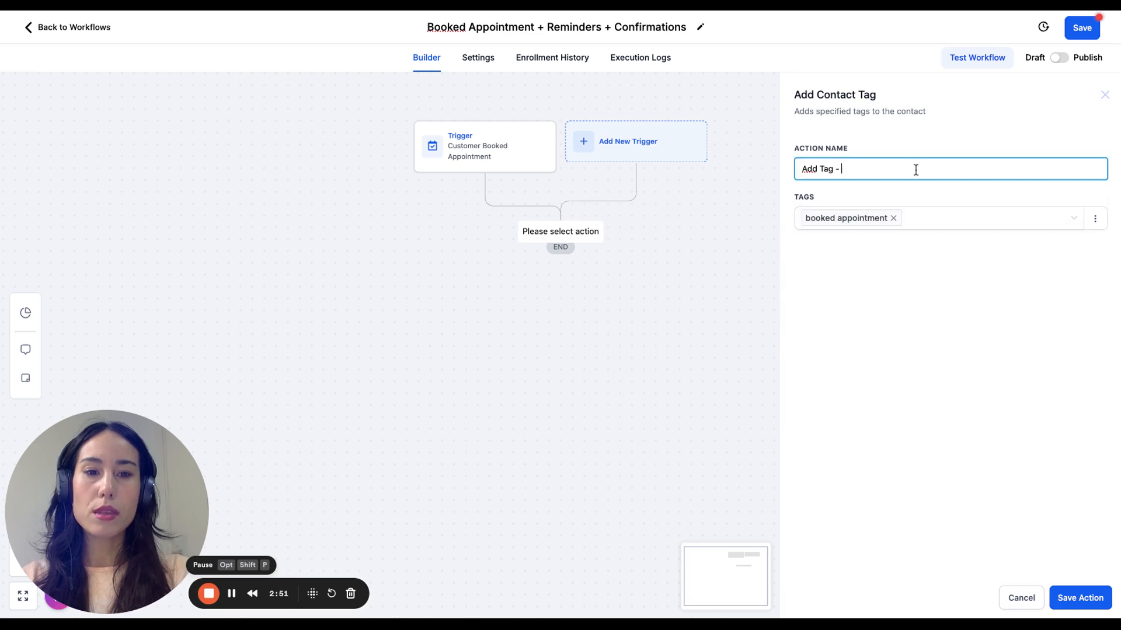
{"action": "type", "text": "booked app"}
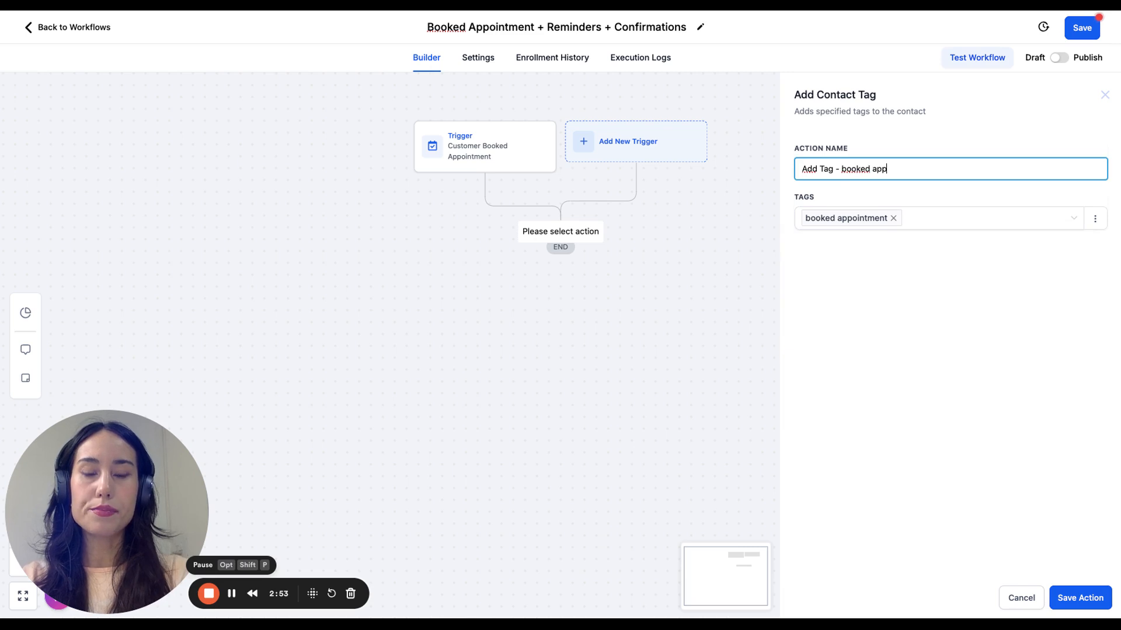
{"action": "type", "text": "ointment"}
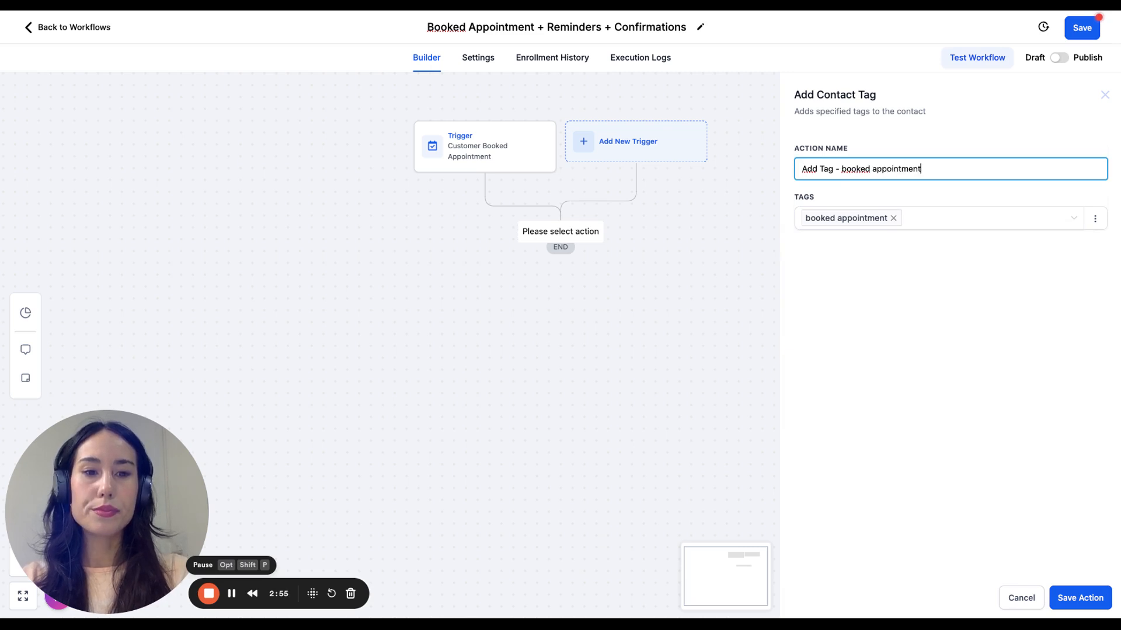
{"action": "left_click", "coordinate": [1077, 600]}
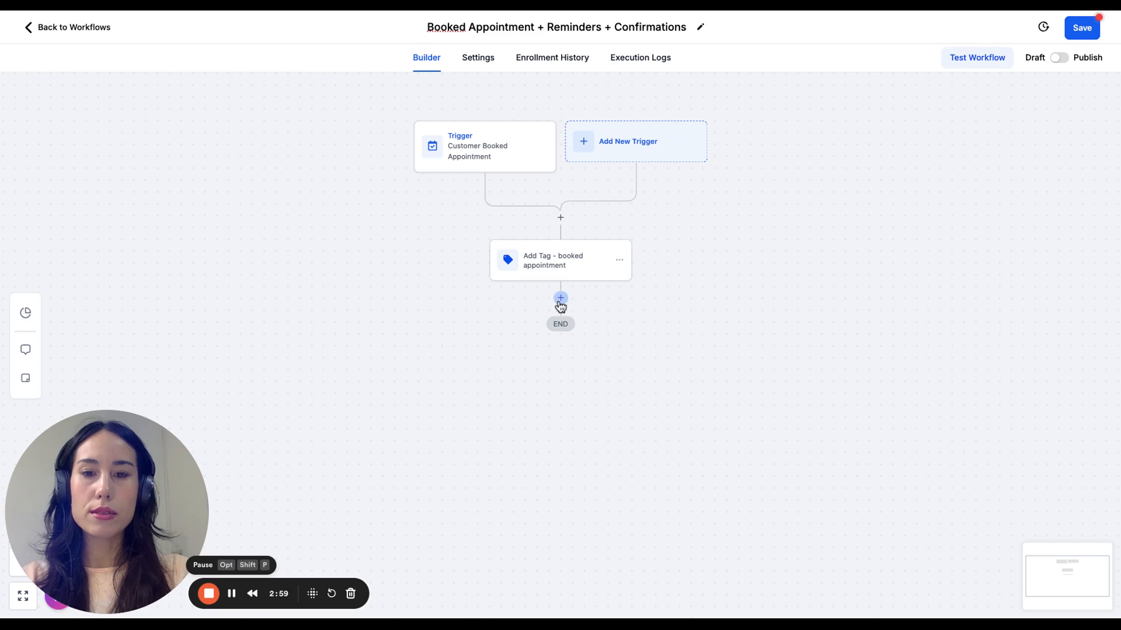
- Add an Assign To User action below the booked appointment tag, select the listed user and save the action
{"action": "left_click", "coordinate": [560, 298]}
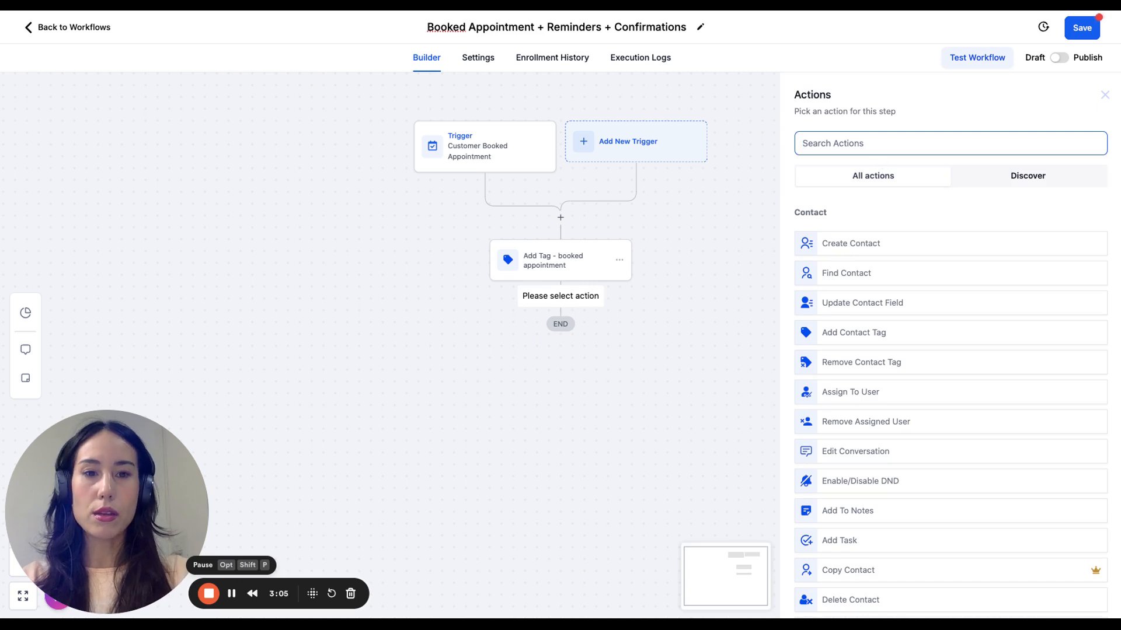
{"action": "type", "text": "assi"}
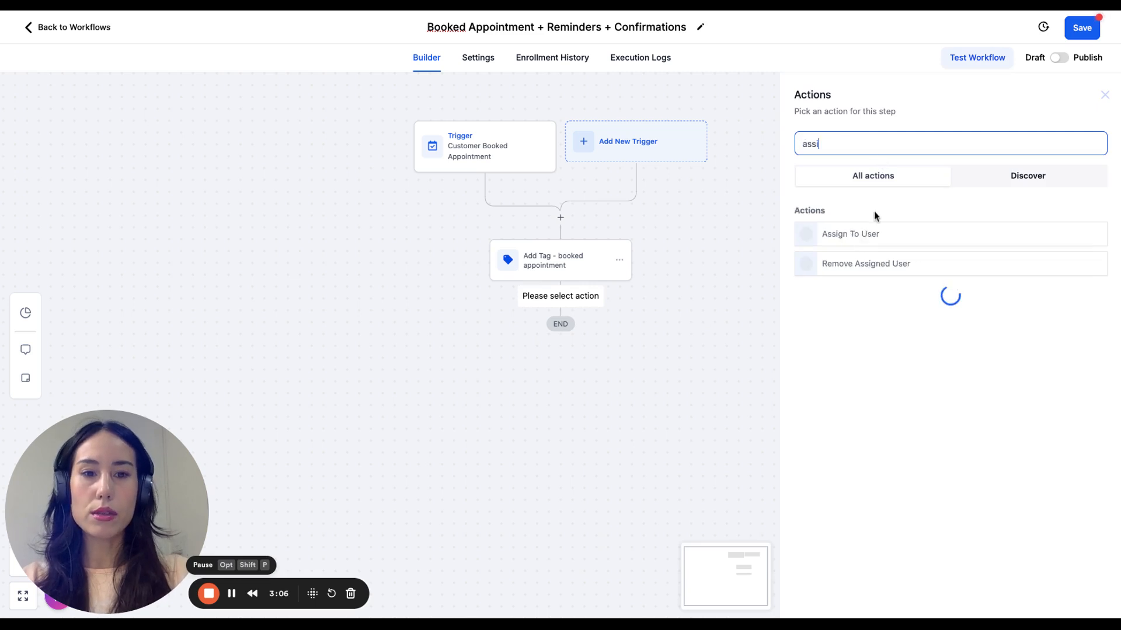
{"action": "left_click", "coordinate": [873, 236]}
{"action": "left_click", "coordinate": [873, 240]}
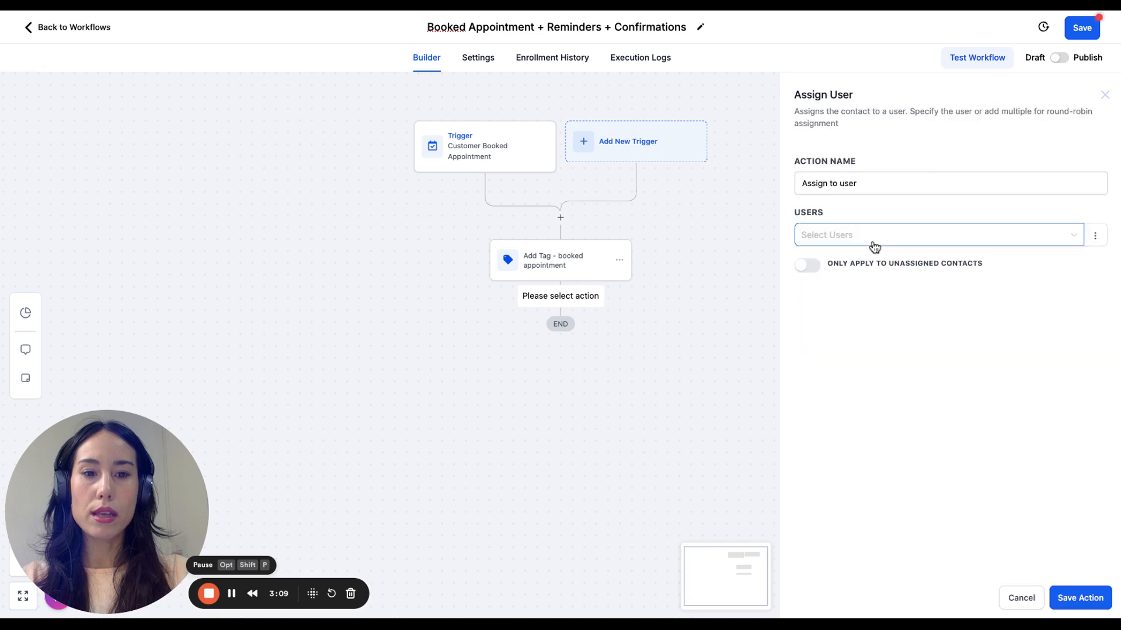
{"action": "left_click", "coordinate": [869, 261]}
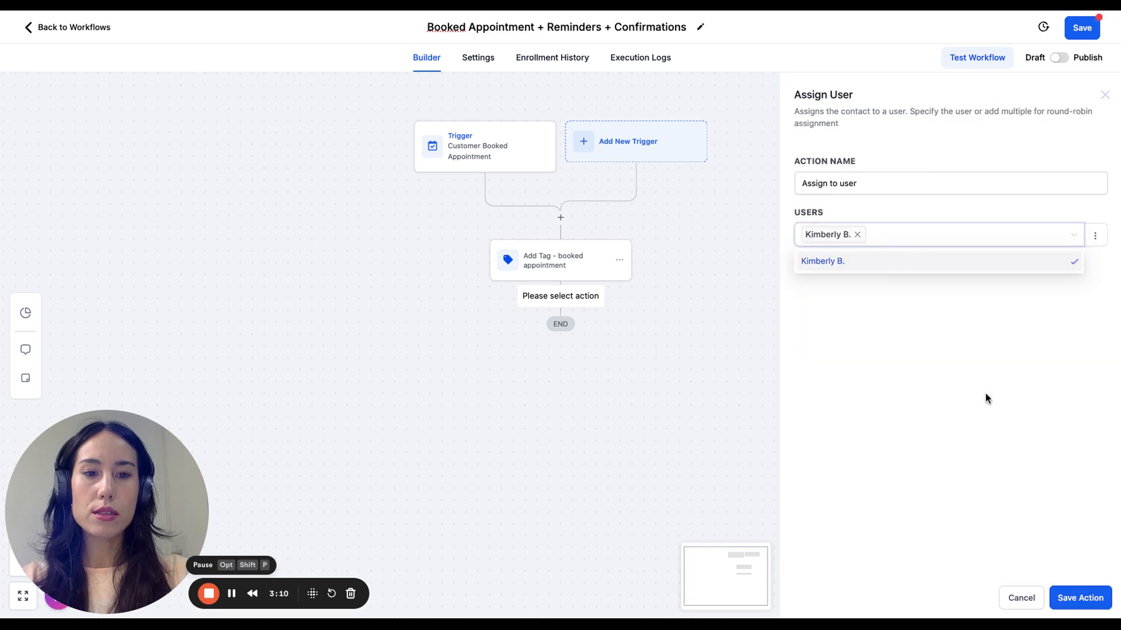
{"action": "left_click", "coordinate": [1079, 598]}
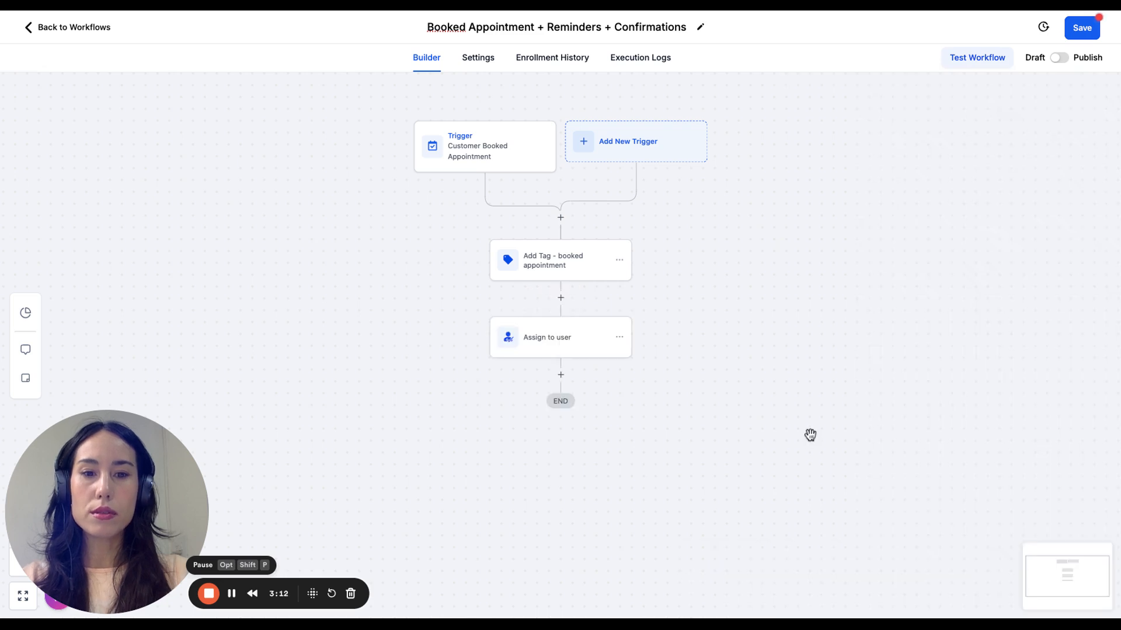
- Add a Send Internal Notification action below the user assignment, with type Notification and title "Booked Appointment"
{"action": "left_click", "coordinate": [559, 375]}
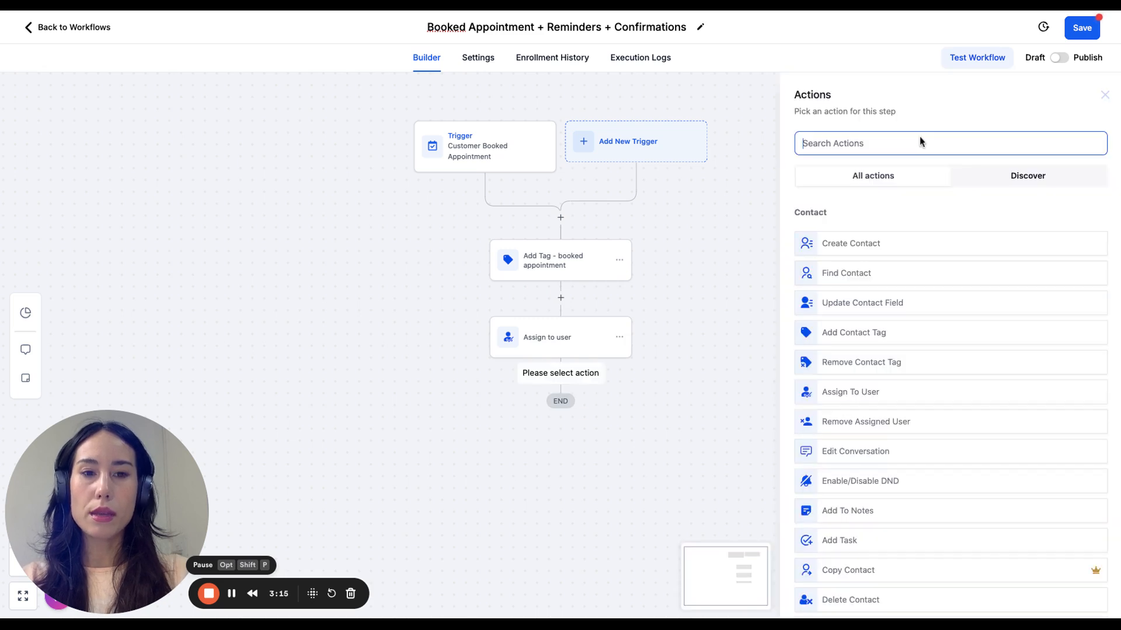
{"action": "type", "text": "sn"}
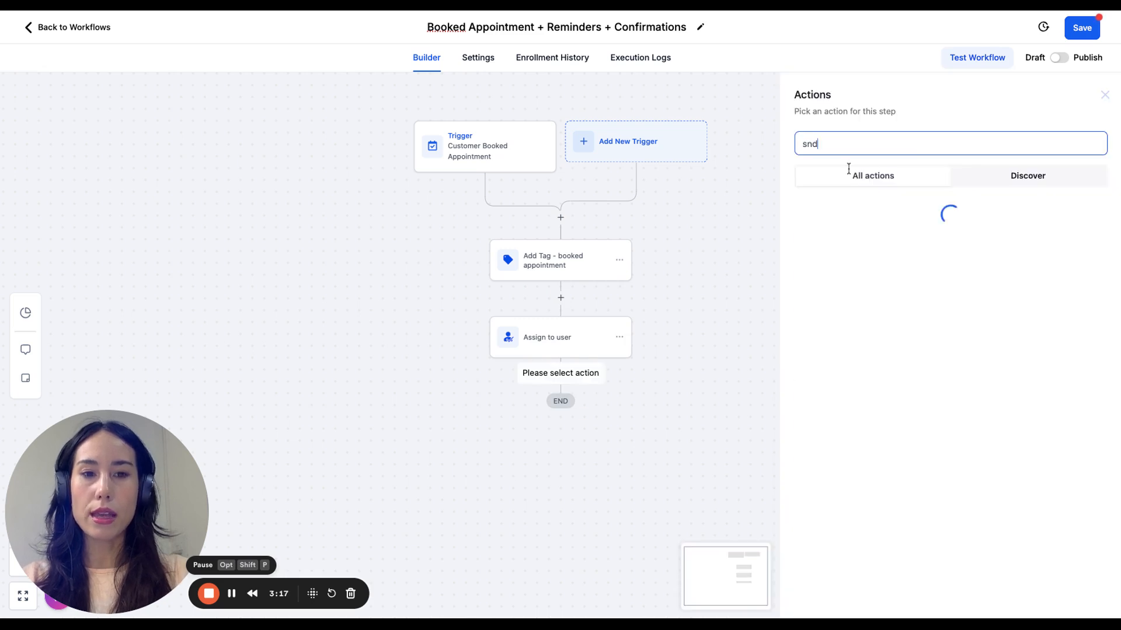
{"action": "key", "text": "BackSpace"}
{"action": "type", "text": "en"}
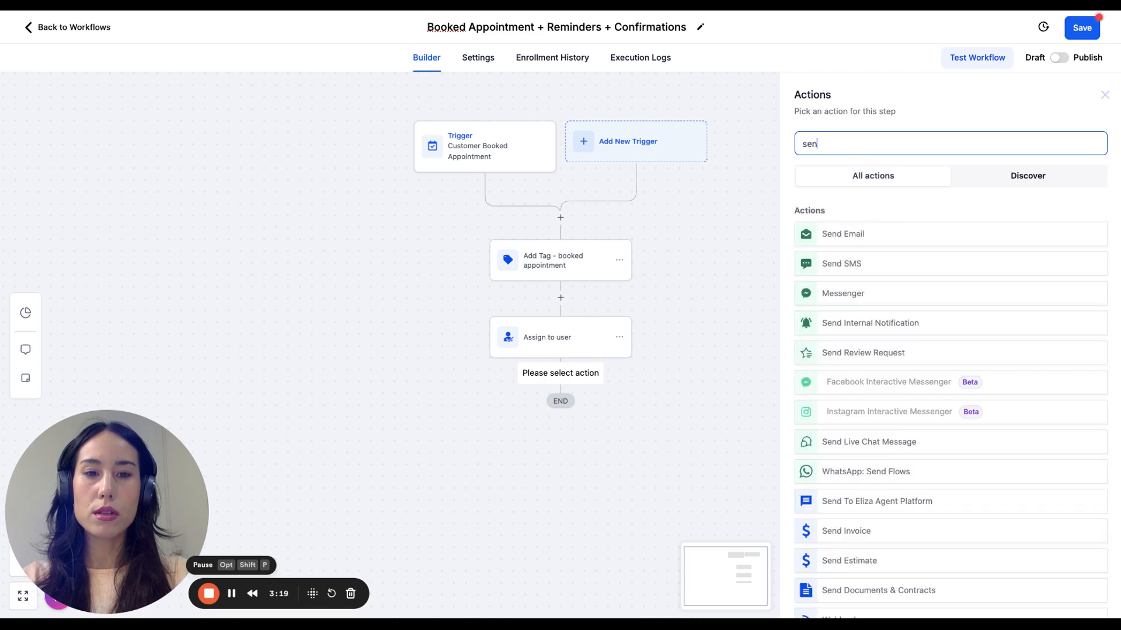
{"action": "left_click", "coordinate": [852, 324]}
{"action": "left_click", "coordinate": [842, 216]}
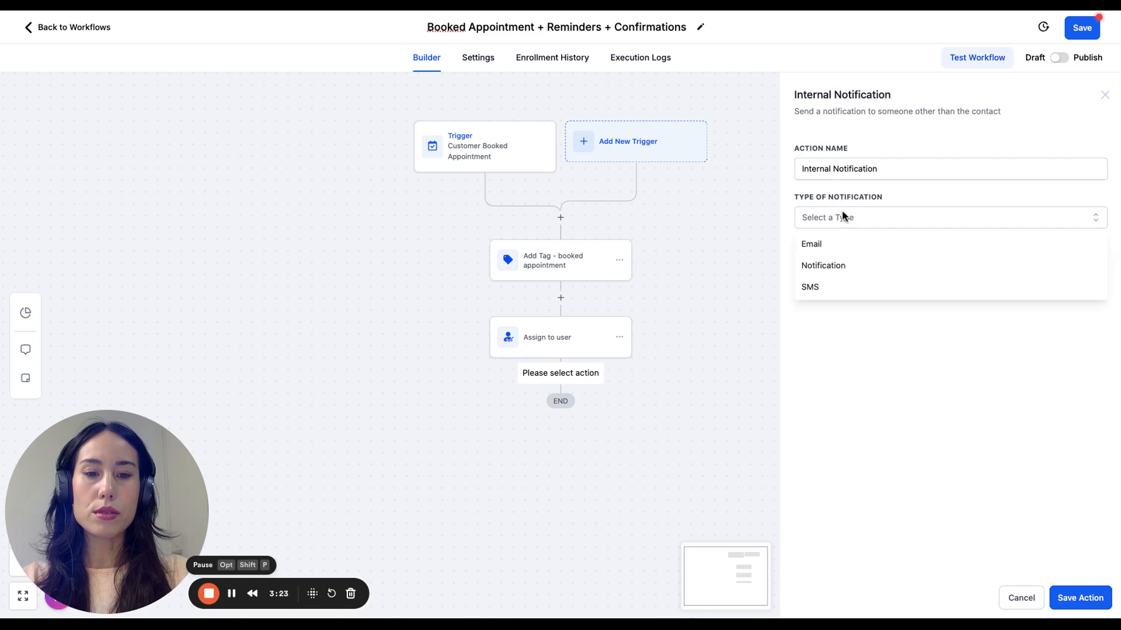
{"action": "left_click", "coordinate": [838, 269]}
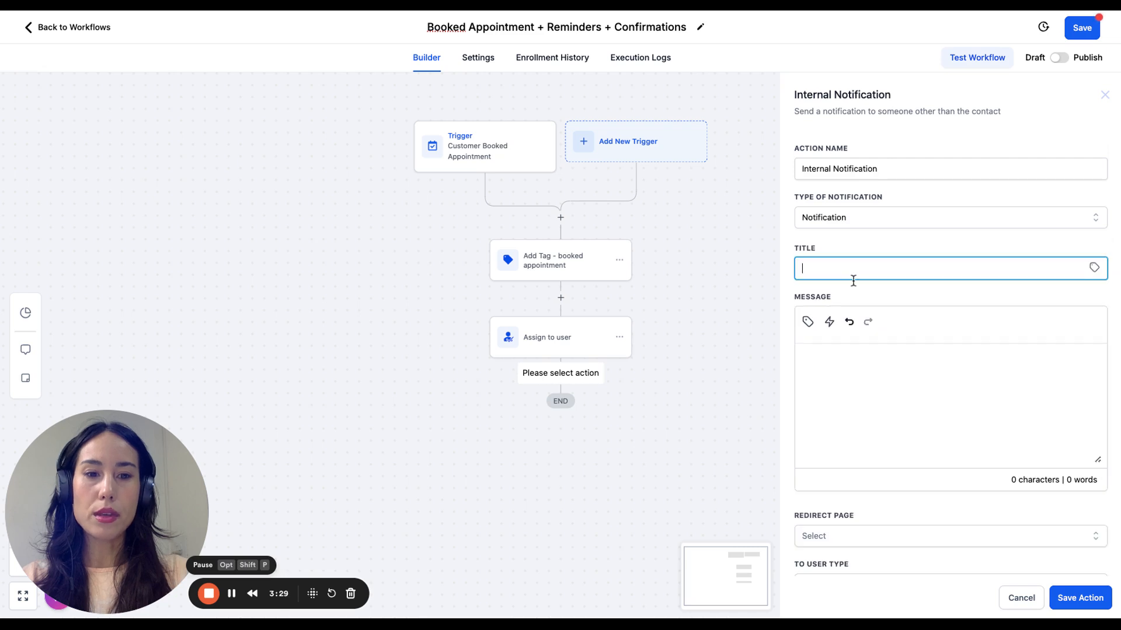
{"action": "type", "text": "o"}
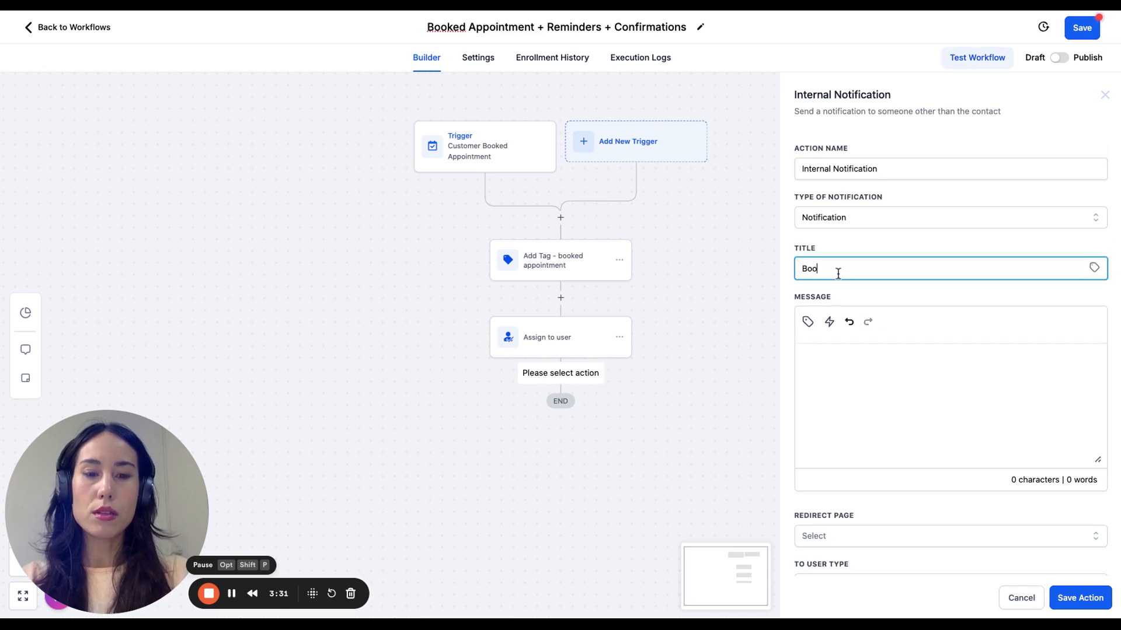
{"action": "type", "text": "ked Appointment"}
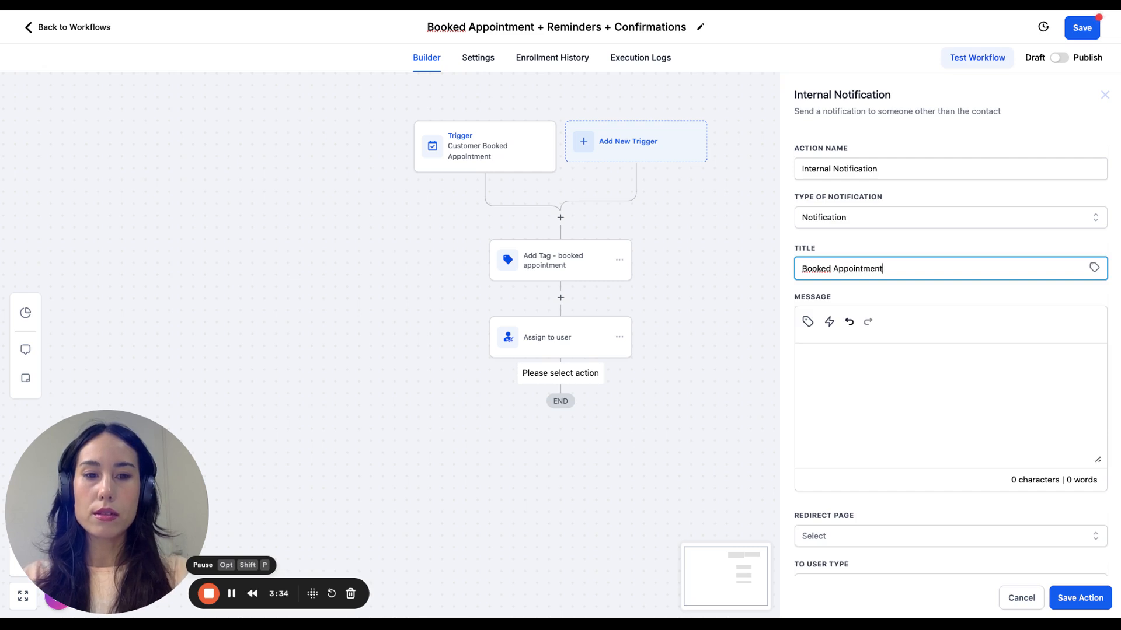
- Write the notification message "Hey you have a new appointment booked:" and start a new line below it
{"action": "left_click", "coordinate": [834, 400]}
{"action": "type", "text": "Hey"}
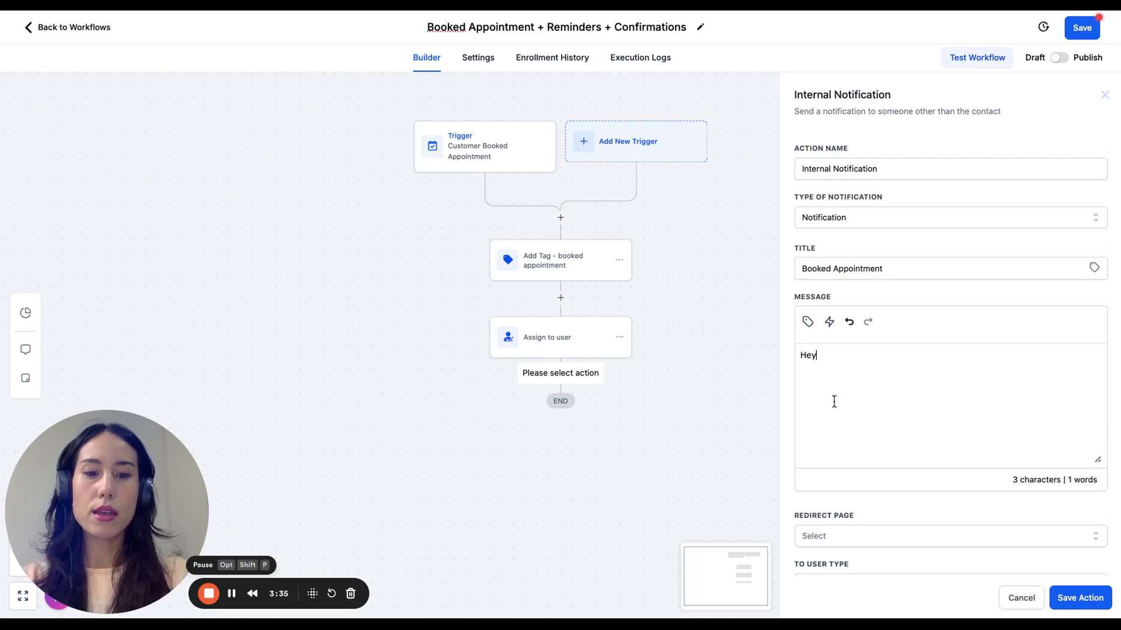
{"action": "type", "text": " you have an "}
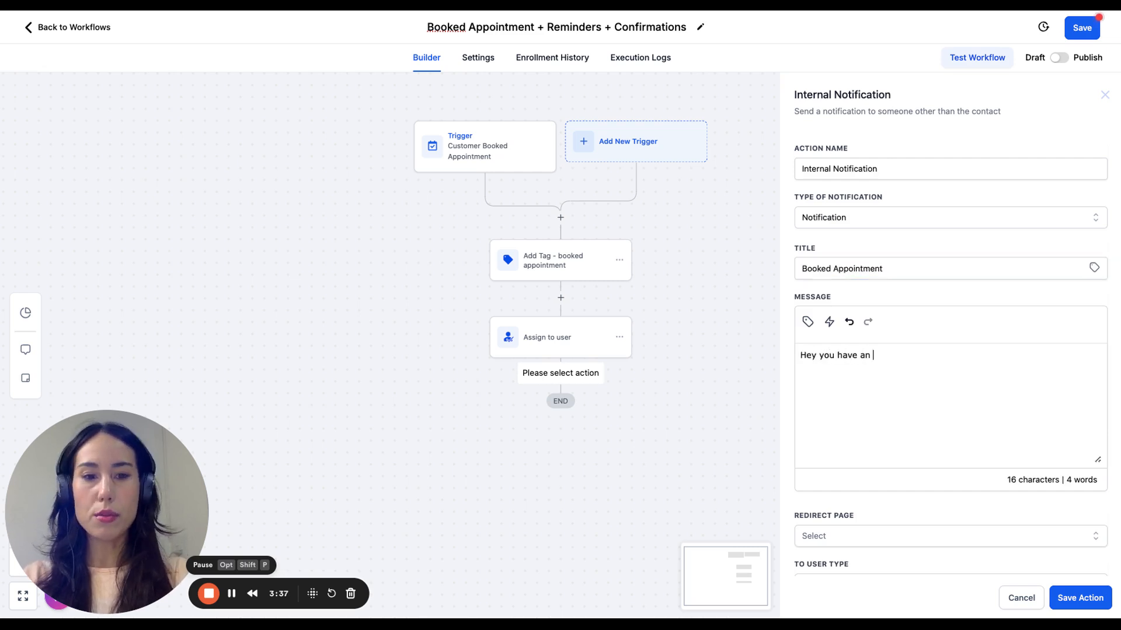
{"action": "type", "text": "appo"}
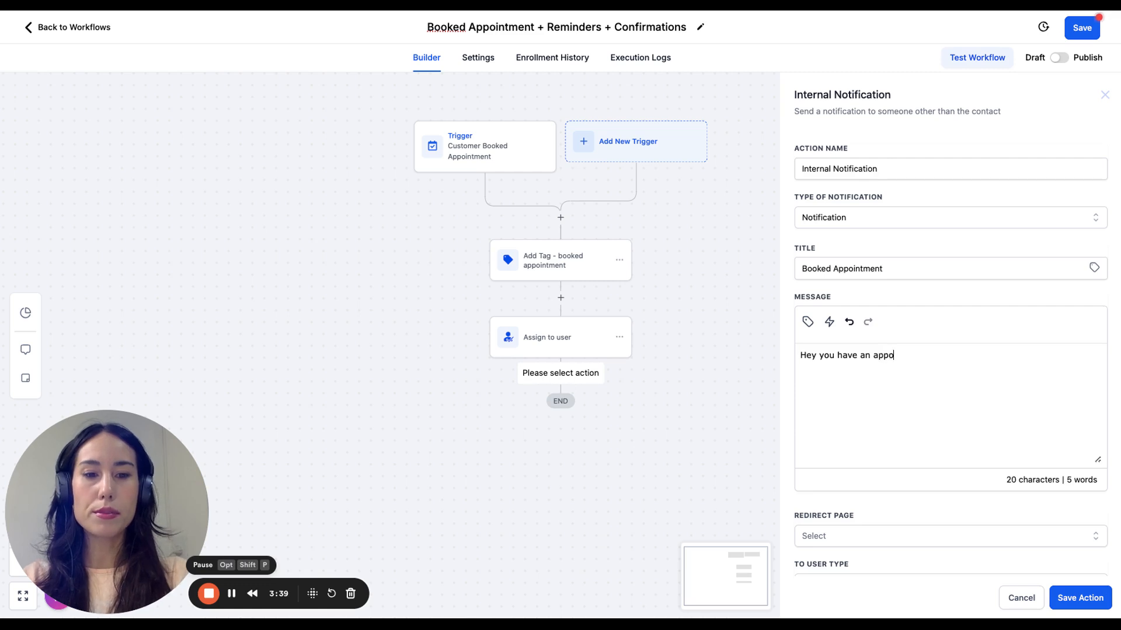
{"action": "type", "text": "intment"}
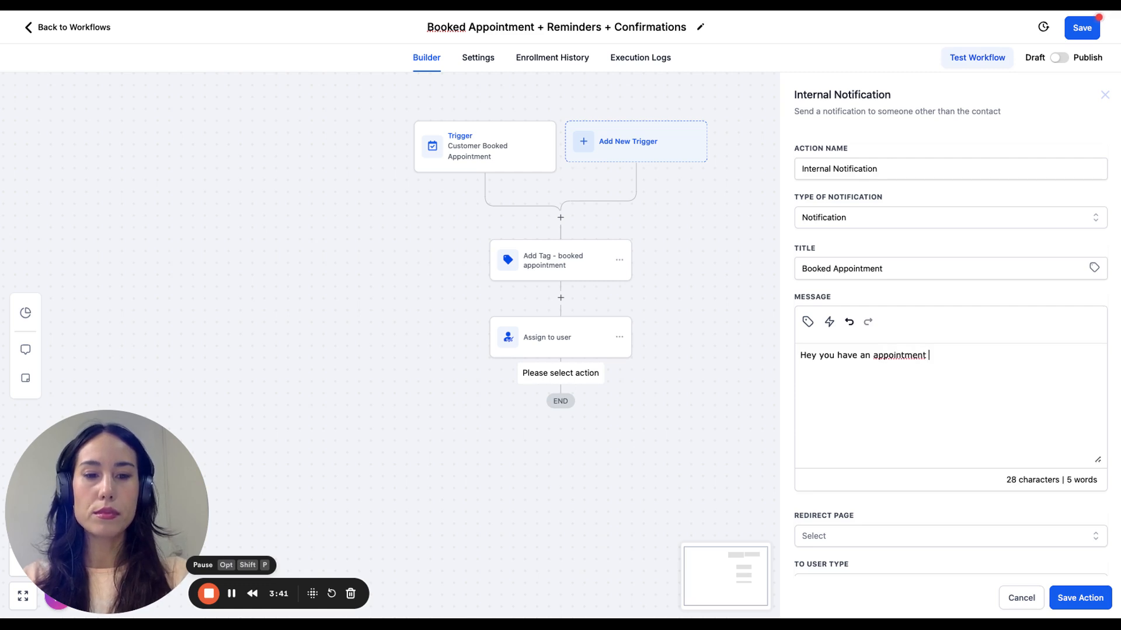
{"action": "left_click", "coordinate": [870, 357]}
{"action": "key", "text": "BackSpace"}
{"action": "key", "text": "BackSpace"}
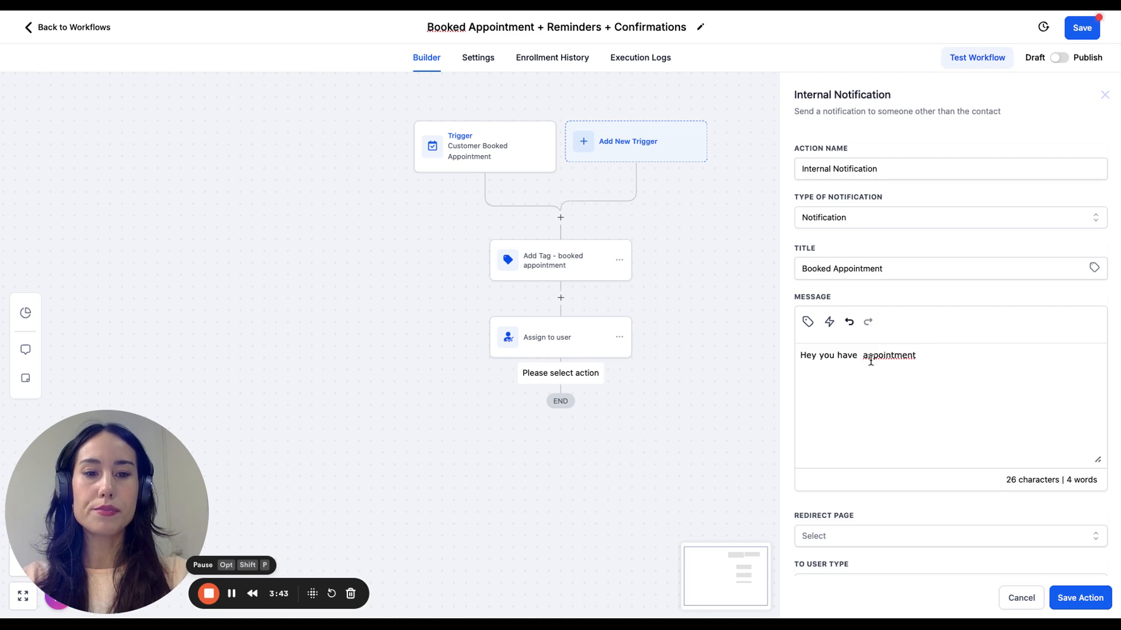
{"action": "type", "text": "a new"}
{"action": "left_click", "coordinate": [991, 357]}
{"action": "type", "text": "booked:"}
{"action": "key", "text": "Return"}
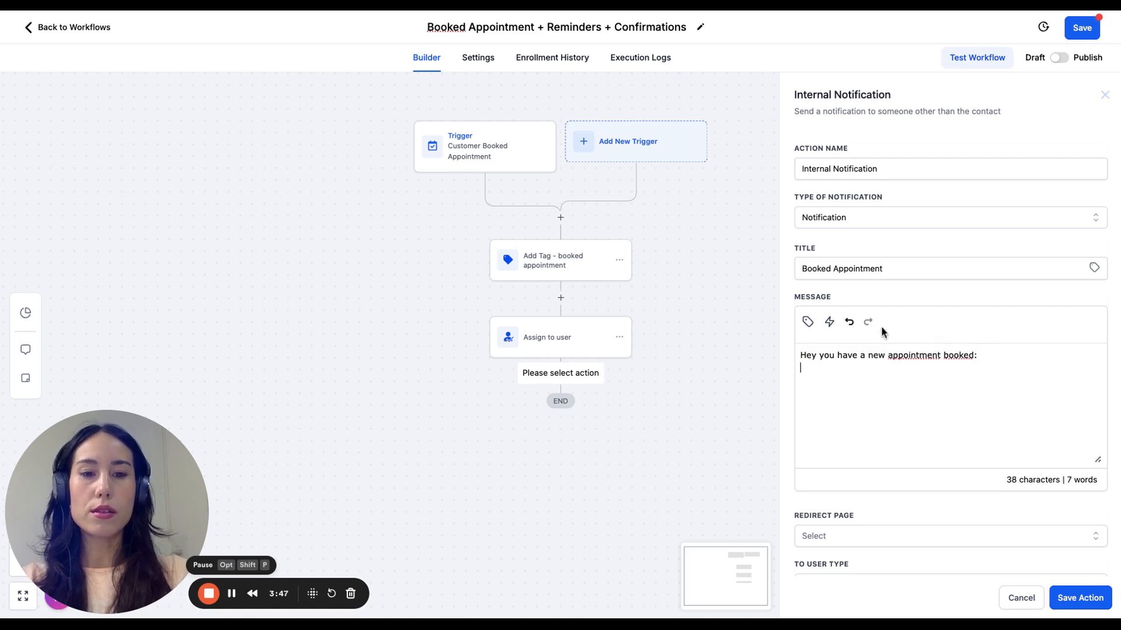
- Insert the appointment's Start Date custom value on the second line of the notification message
{"action": "left_click", "coordinate": [816, 321]}
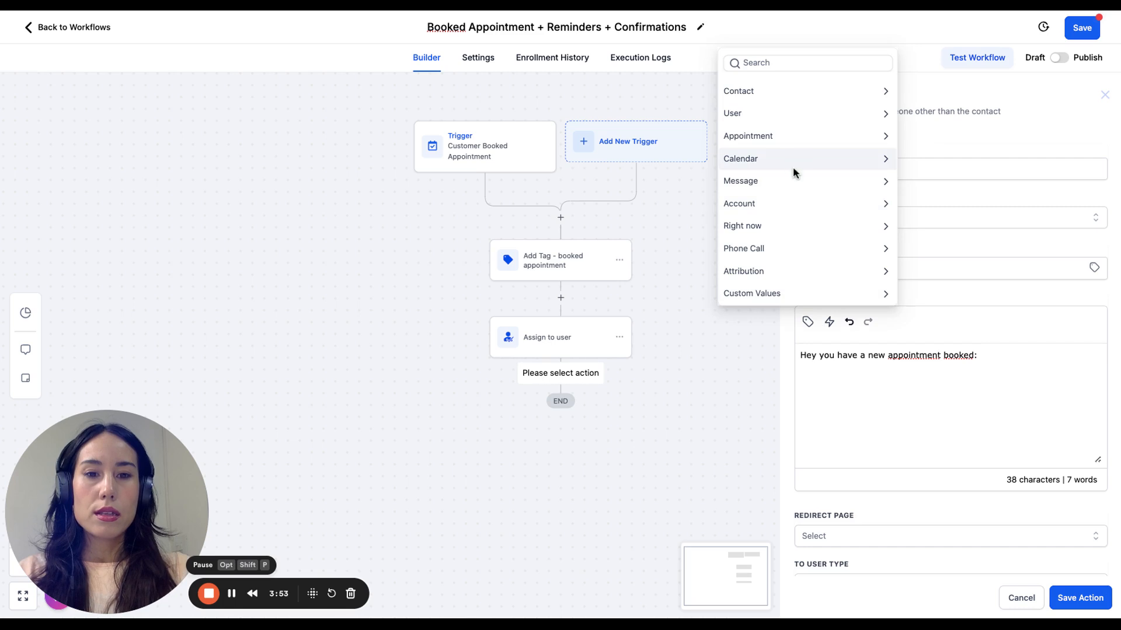
{"action": "left_click", "coordinate": [801, 135]}
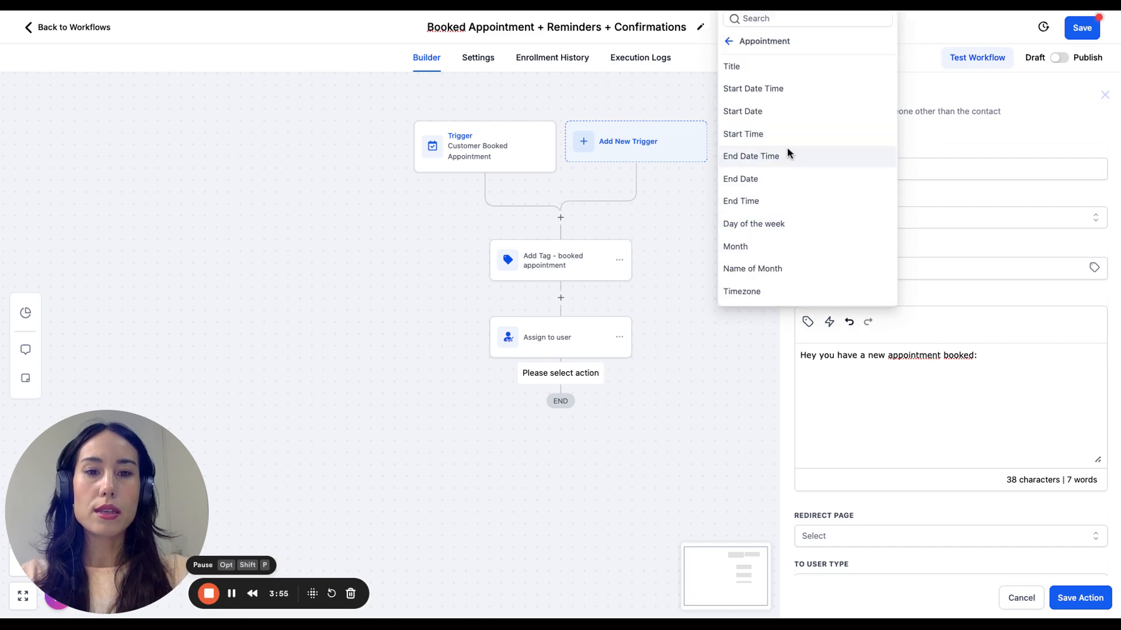
{"action": "left_click", "coordinate": [788, 110]}
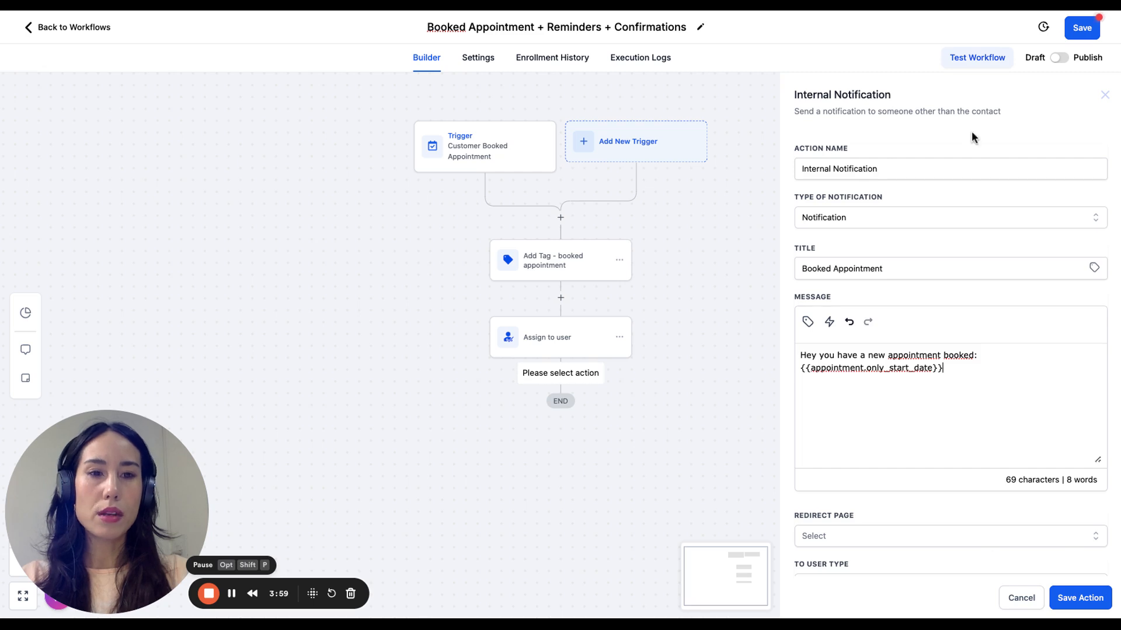
- Set the notification's redirect page to Conversation and close the action without saving it
{"action": "scroll", "coordinate": [976, 327], "scroll_direction": "down", "scroll_amount": 1}
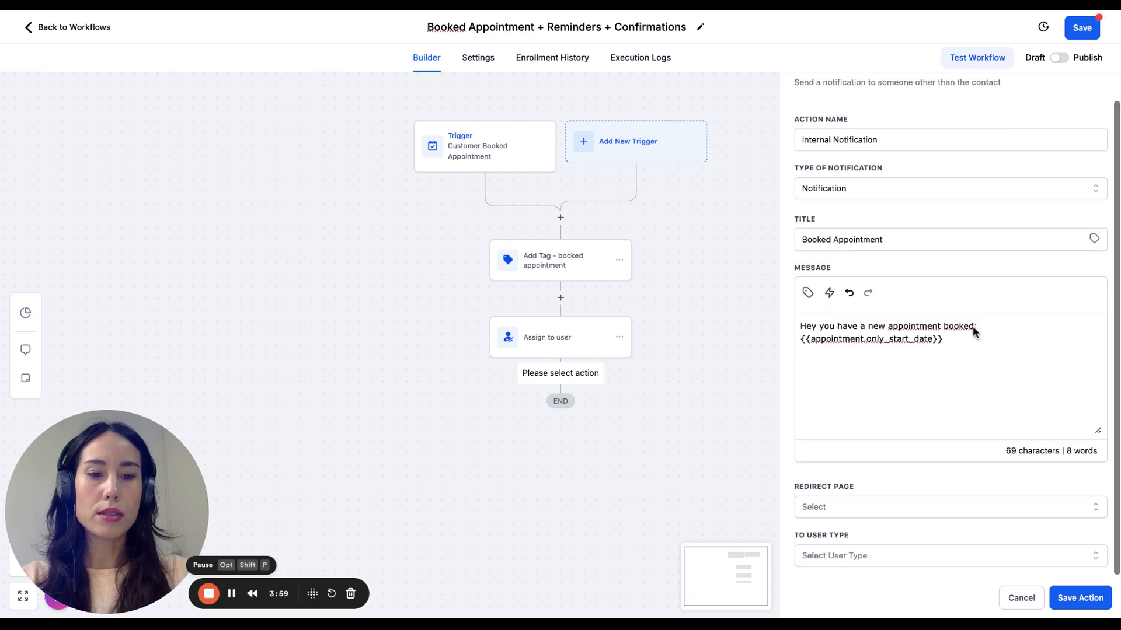
{"action": "left_click", "coordinate": [885, 514]}
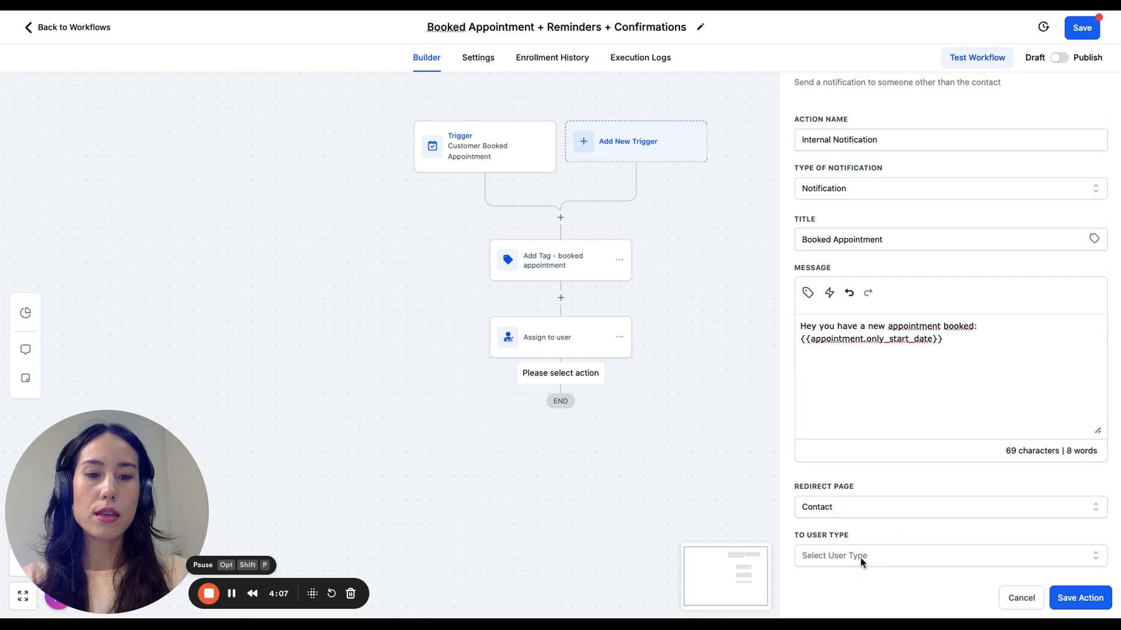
{"action": "left_click", "coordinate": [891, 506]}
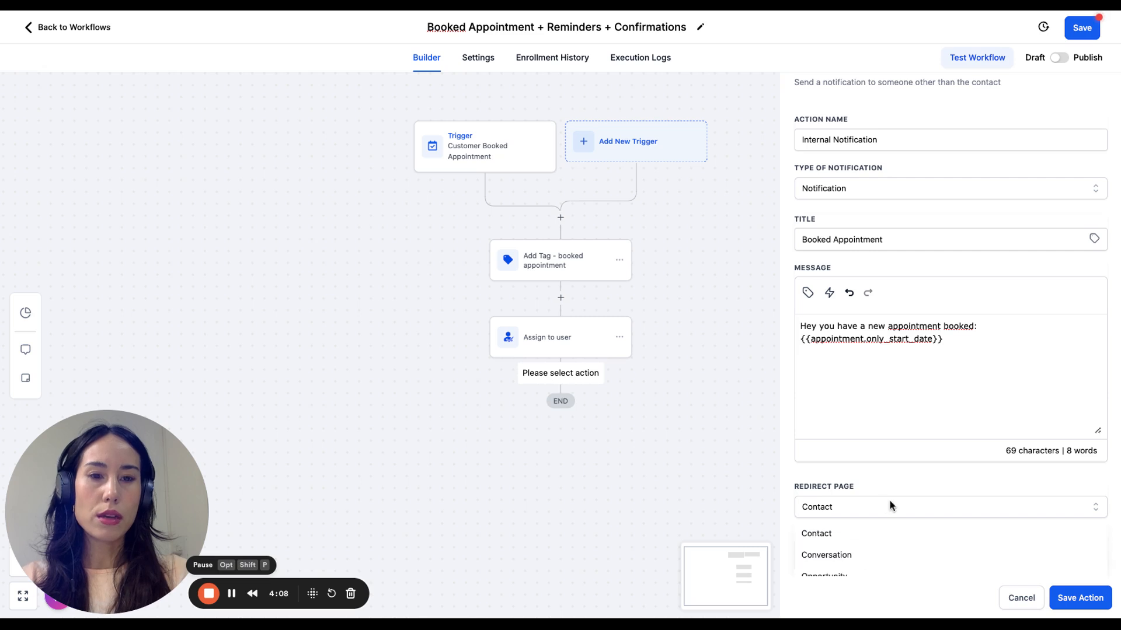
{"action": "left_click", "coordinate": [854, 552]}
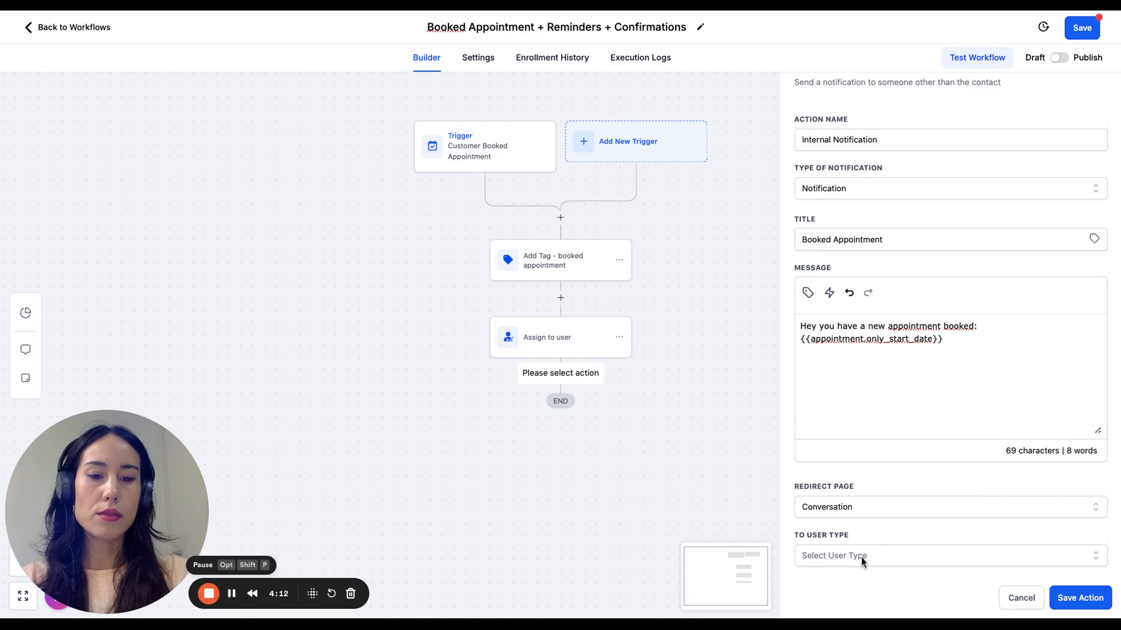
{"action": "left_click", "coordinate": [459, 505]}
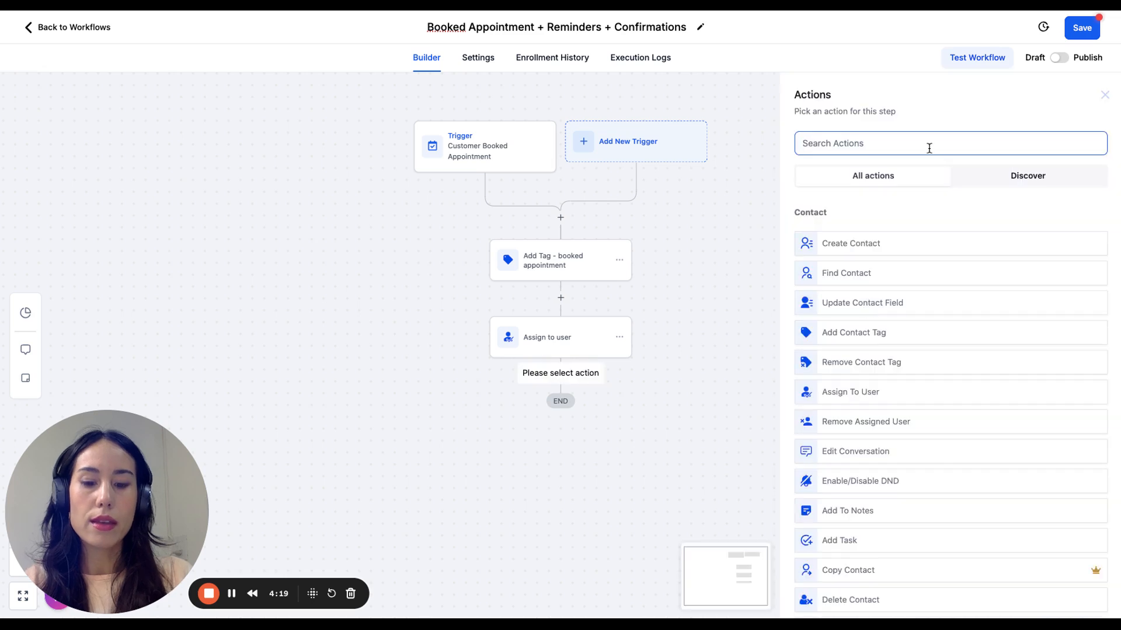
- Add a Create/Update Opportunity action in the "May 2024 [$500 voucher] FB Form Leads" pipeline at the Booked Appointment stage
{"action": "type", "text": "upda"}
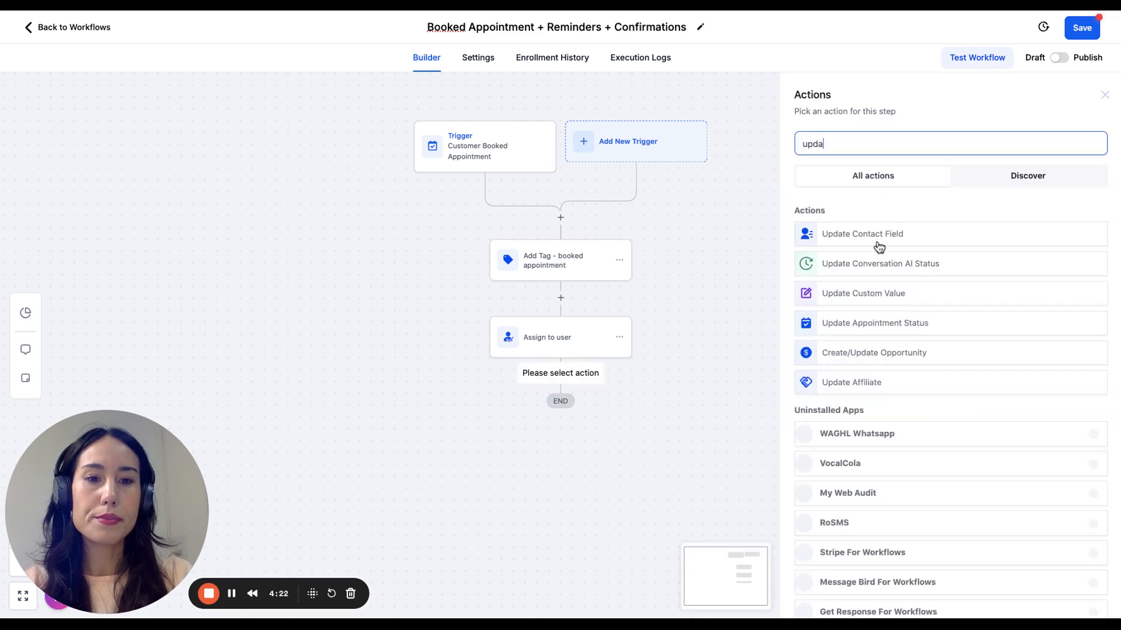
{"action": "left_click", "coordinate": [861, 361]}
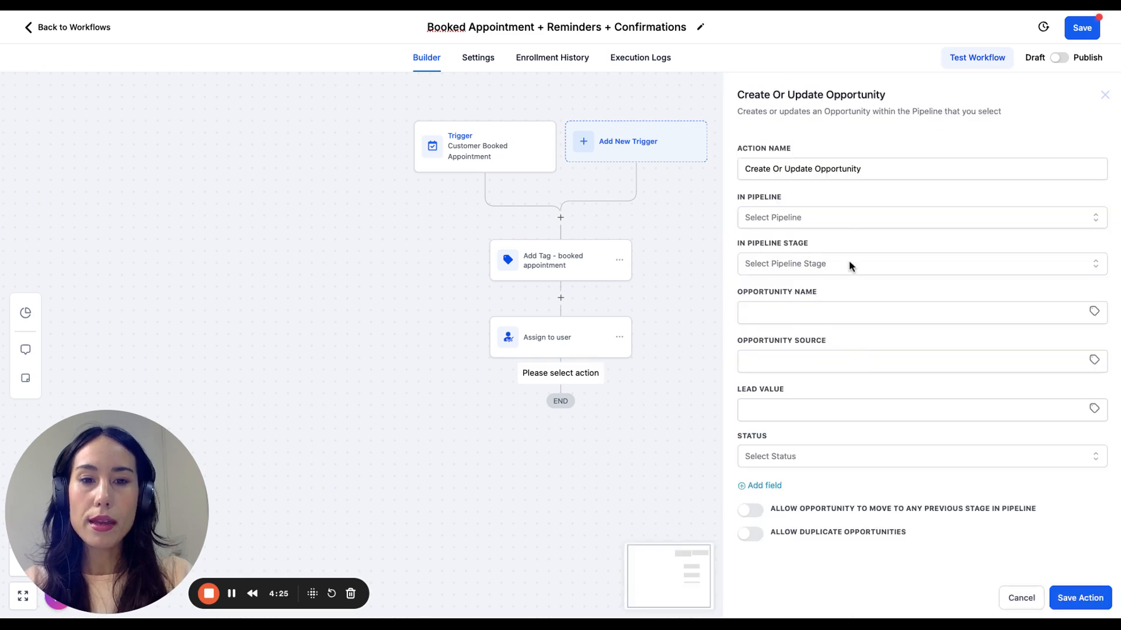
{"action": "left_click", "coordinate": [843, 225]}
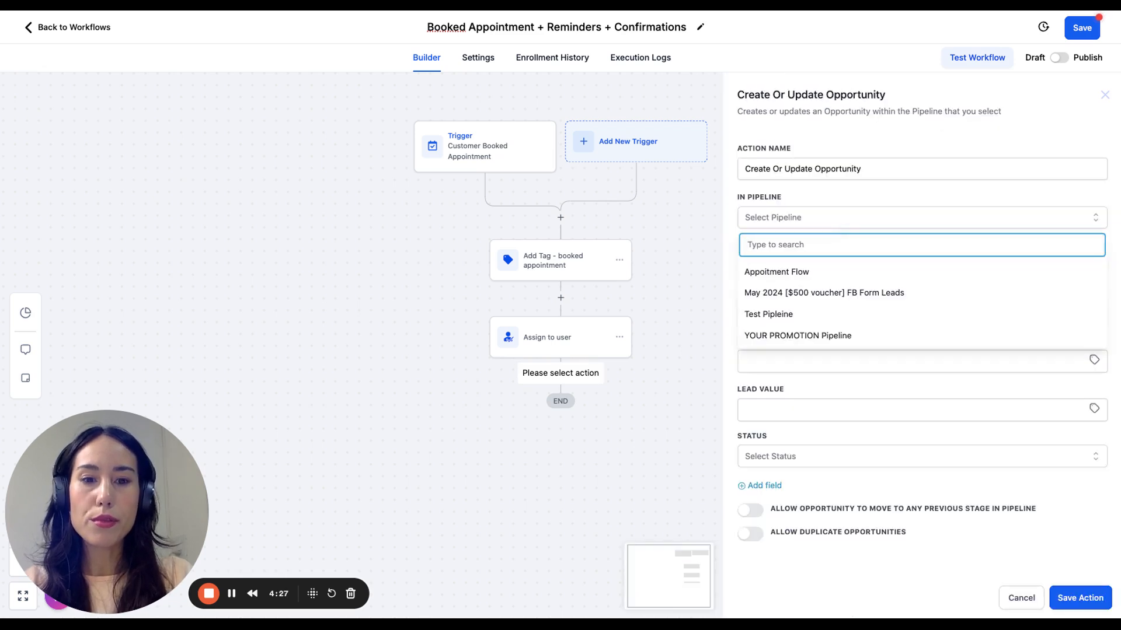
{"action": "left_click", "coordinate": [841, 293]}
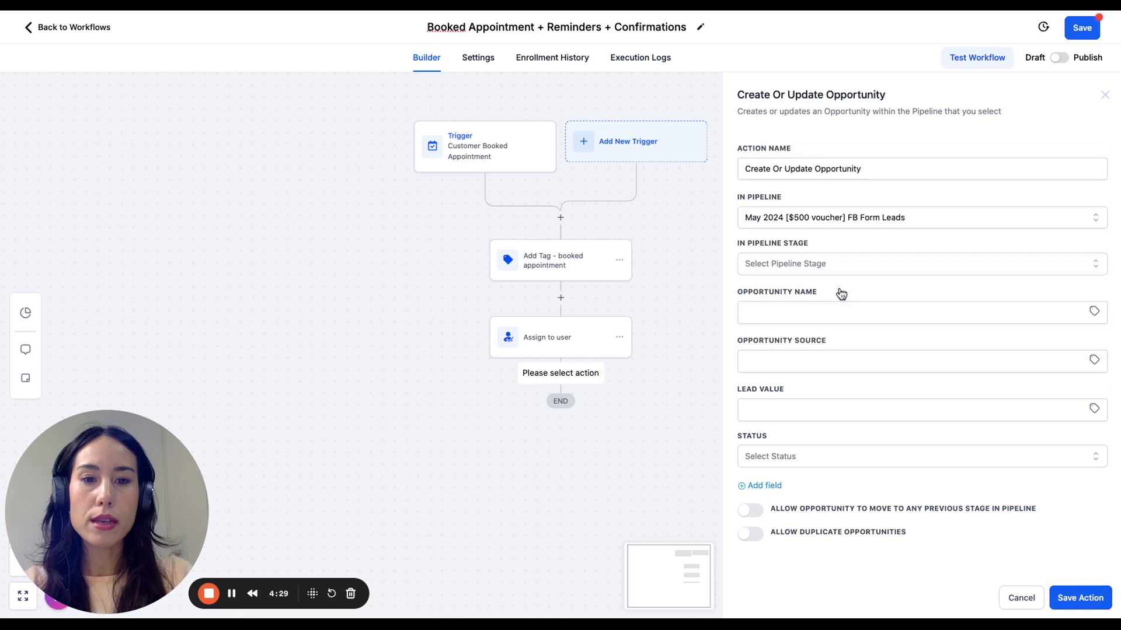
{"action": "left_click", "coordinate": [828, 272]}
{"action": "scroll", "coordinate": [828, 402], "scroll_direction": "down", "scroll_amount": 2}
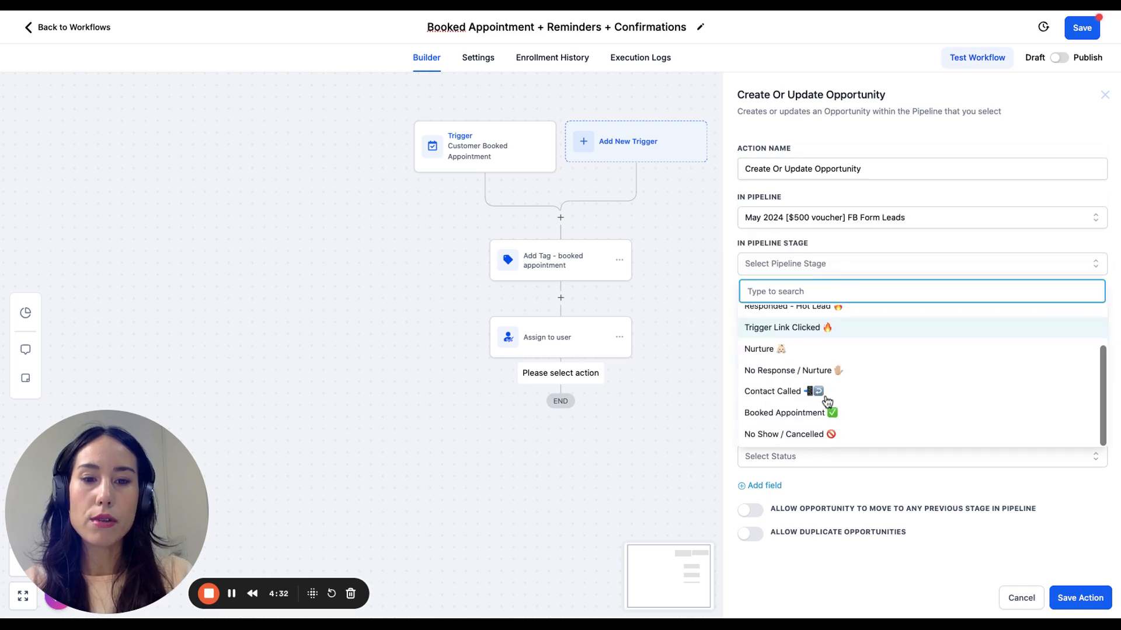
{"action": "left_click", "coordinate": [829, 413]}
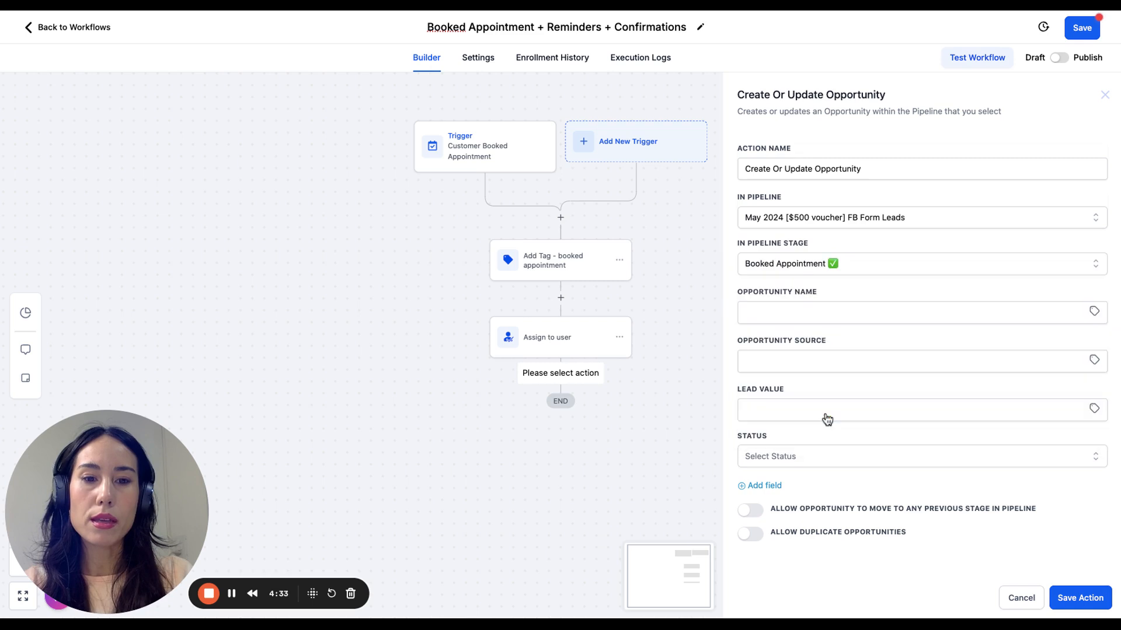
- Set the opportunity name to "{{contact.first_name}} - {{appointment.start_time}}" and allow the opportunity to move to any previous pipeline stage
{"action": "left_click", "coordinate": [844, 318]}
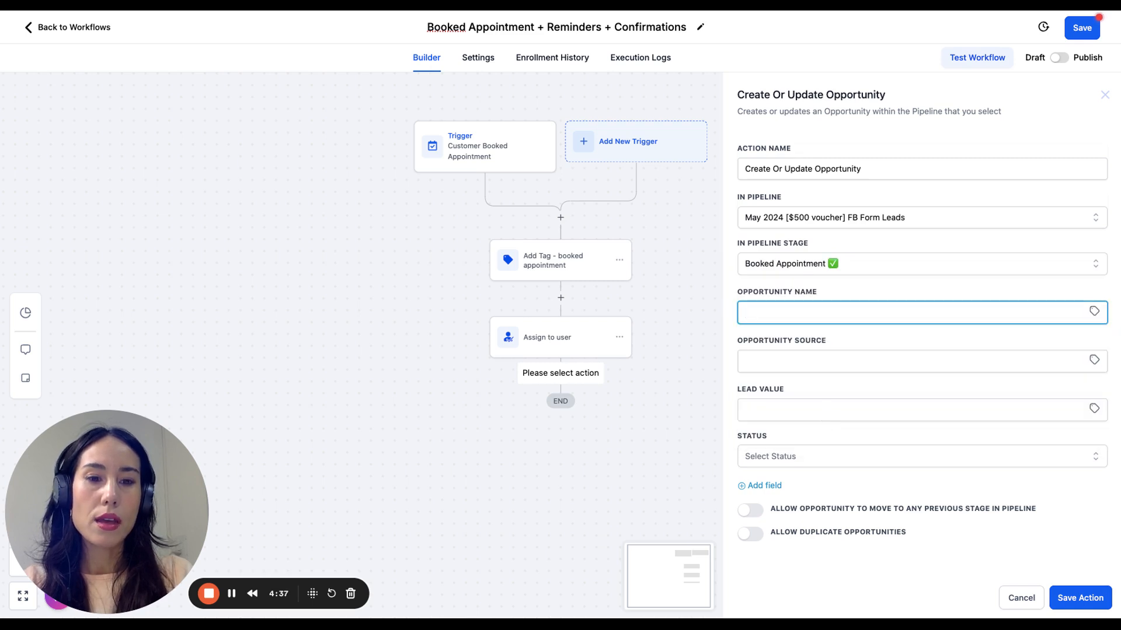
{"action": "type", "text": "{{contact.first_name}} - {{appointment.start_time}}"}
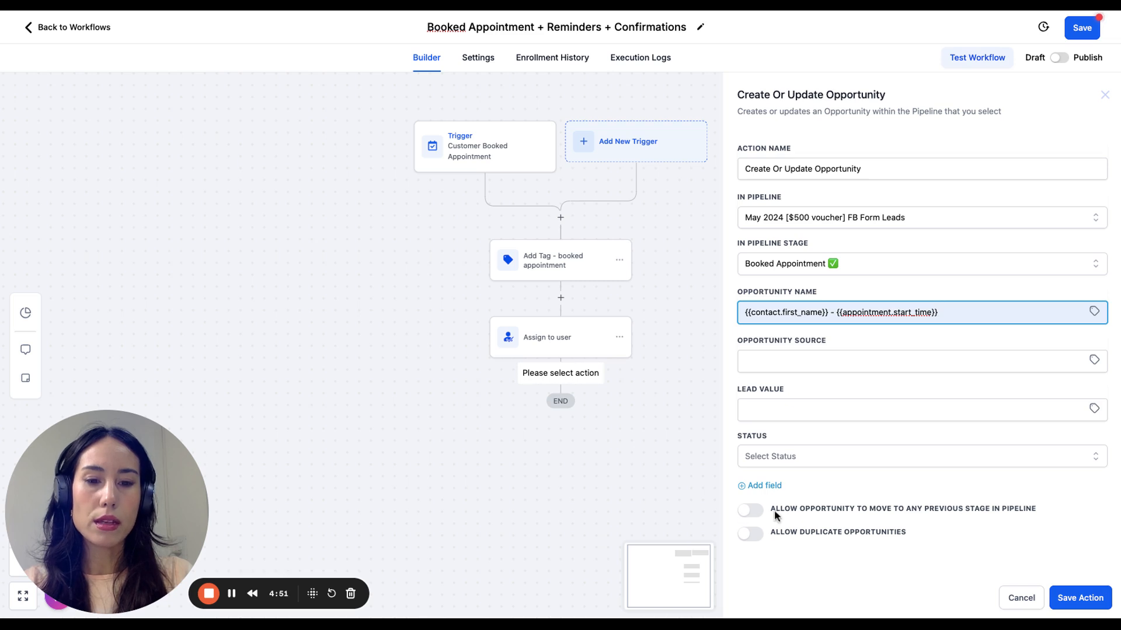
{"action": "left_click", "coordinate": [754, 510]}
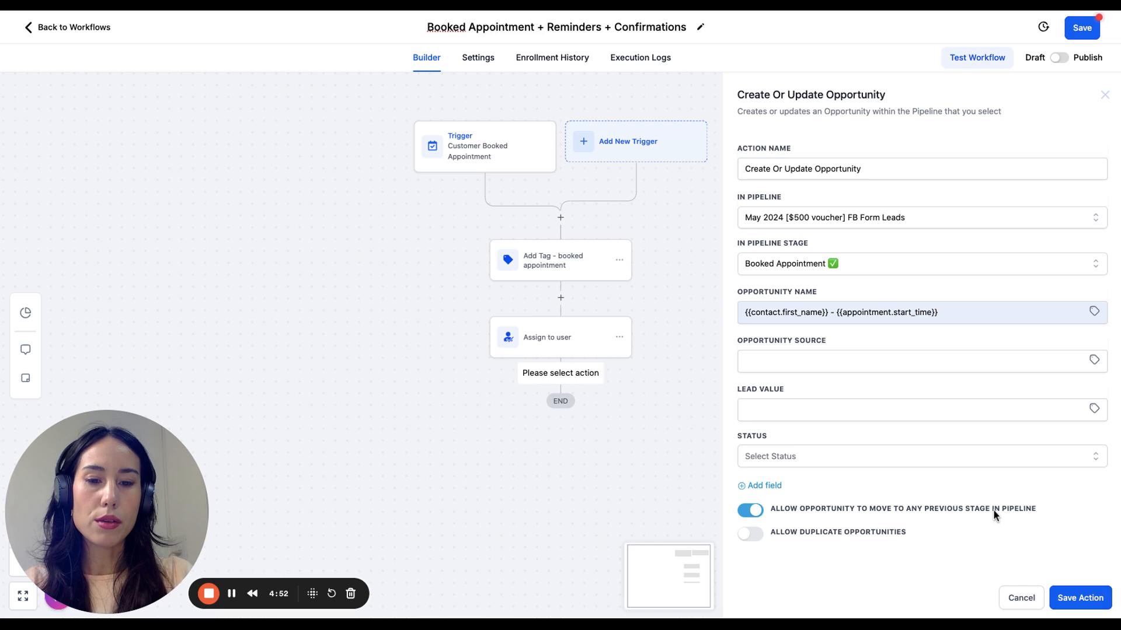
- Save the Create Or Update Opportunity action and save the workflow
{"action": "left_click", "coordinate": [1080, 598]}
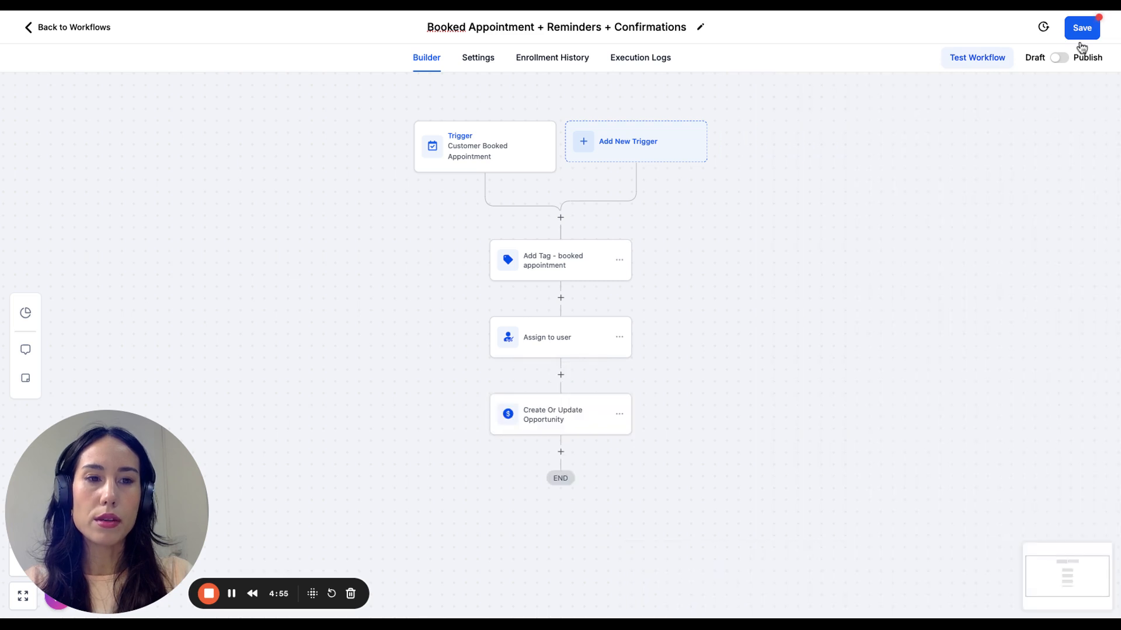
{"action": "left_click", "coordinate": [1083, 32]}
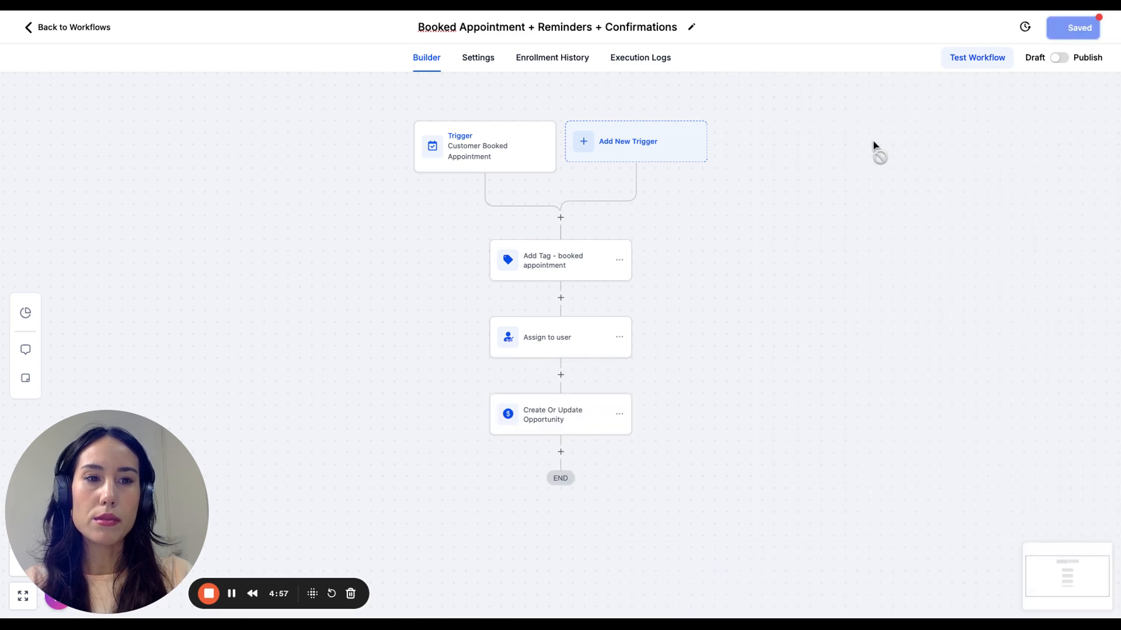
{"action": "left_click", "coordinate": [560, 453]}
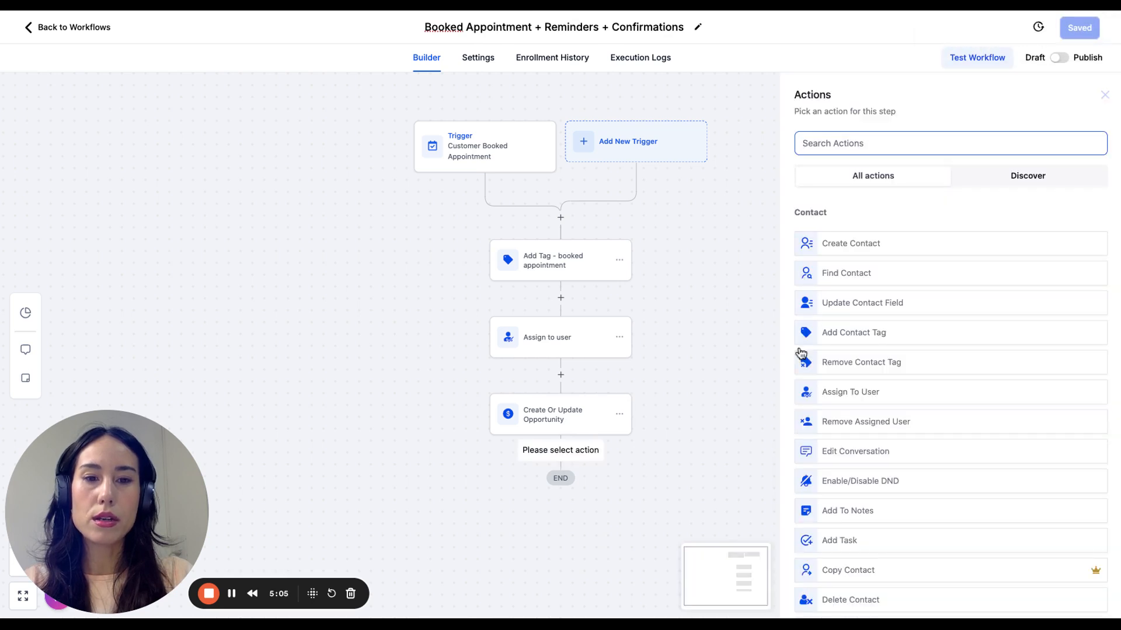
{"action": "left_click", "coordinate": [740, 222]}
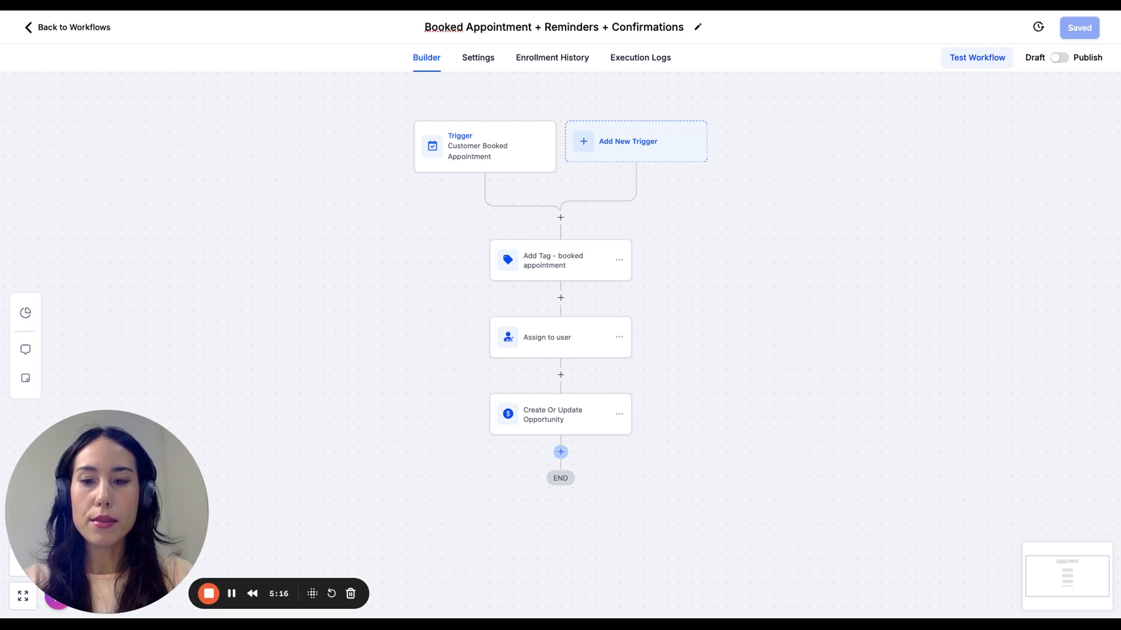
- Add a Remove From Workflow action after the opportunity action, targeting "All workflows except current workflow", and save the workflow
{"action": "left_click", "coordinate": [560, 451]}
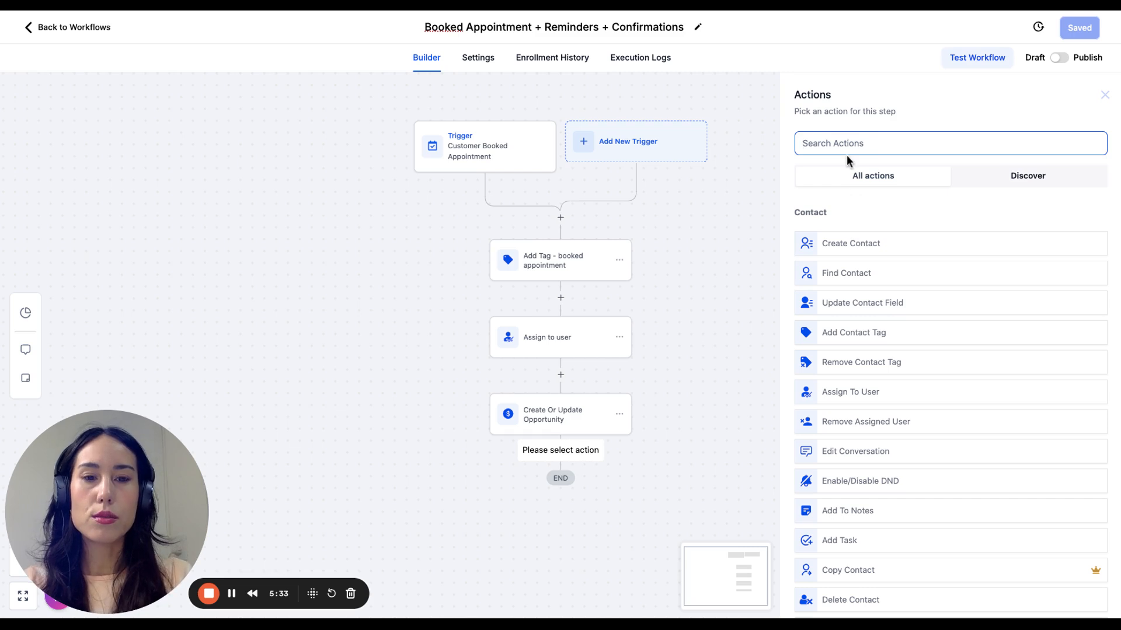
{"action": "type", "text": "remove"}
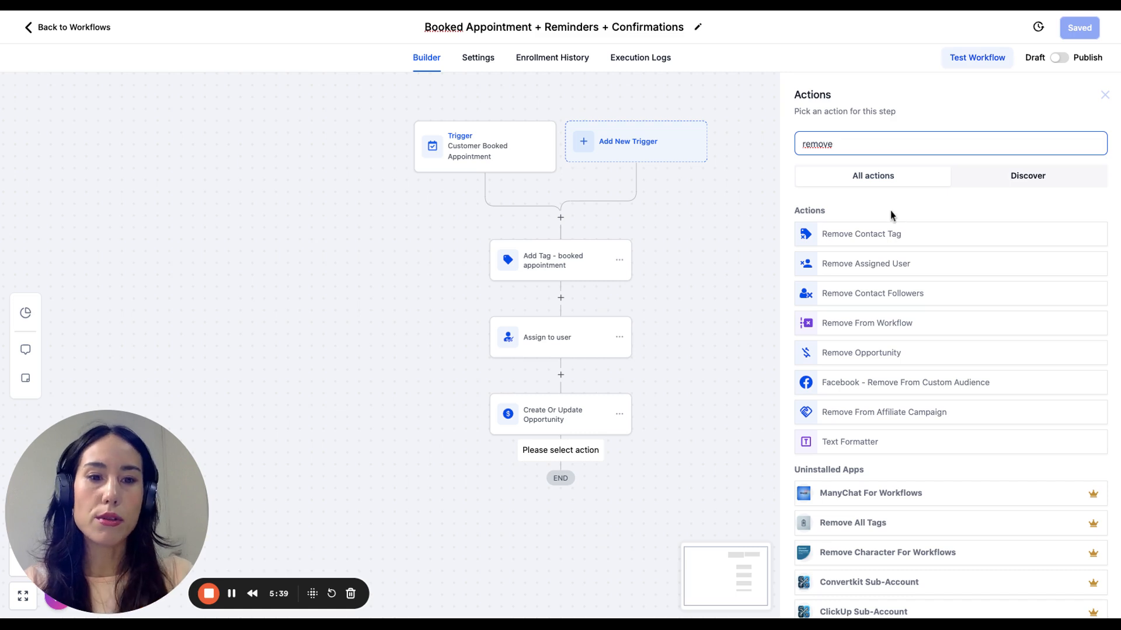
{"action": "left_click", "coordinate": [885, 324]}
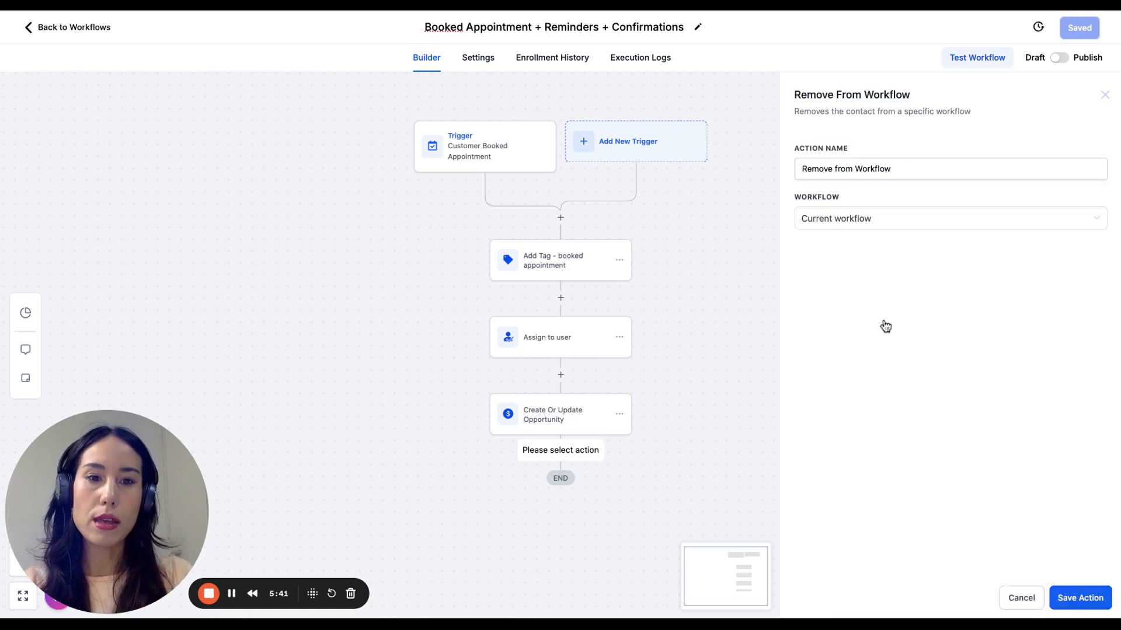
{"action": "left_click", "coordinate": [893, 220]}
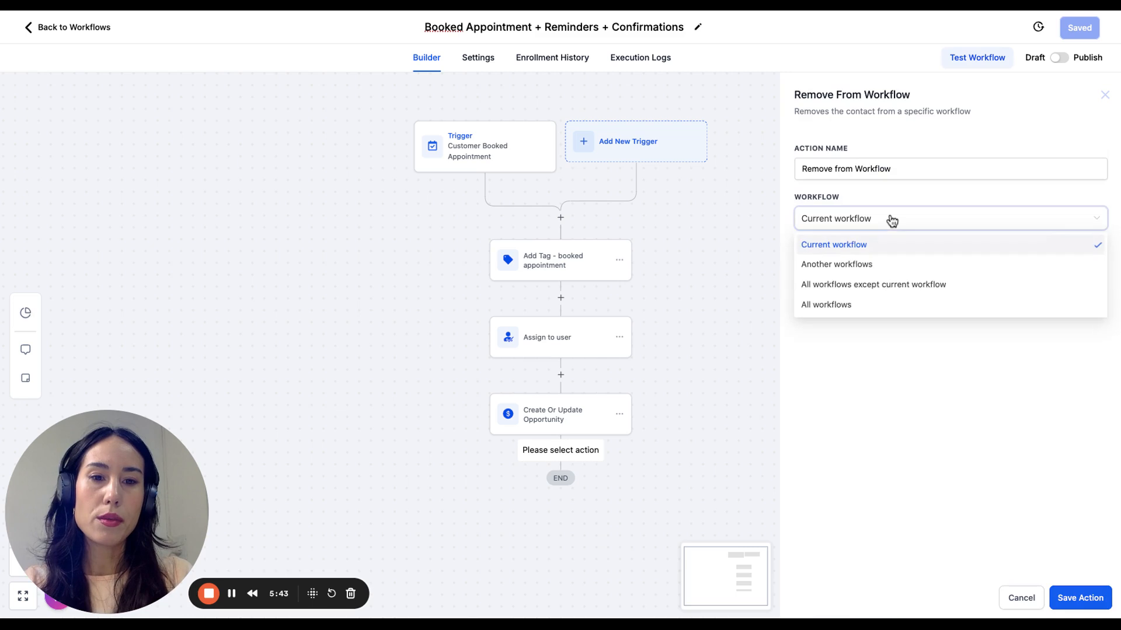
{"action": "left_click", "coordinate": [879, 285]}
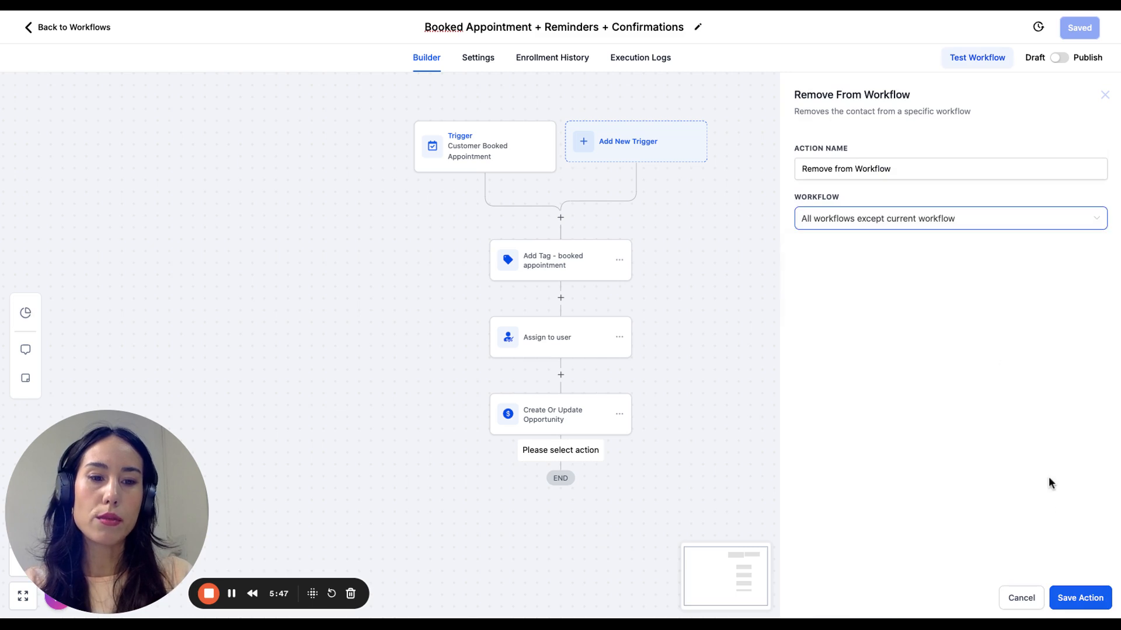
{"action": "left_click", "coordinate": [1077, 598]}
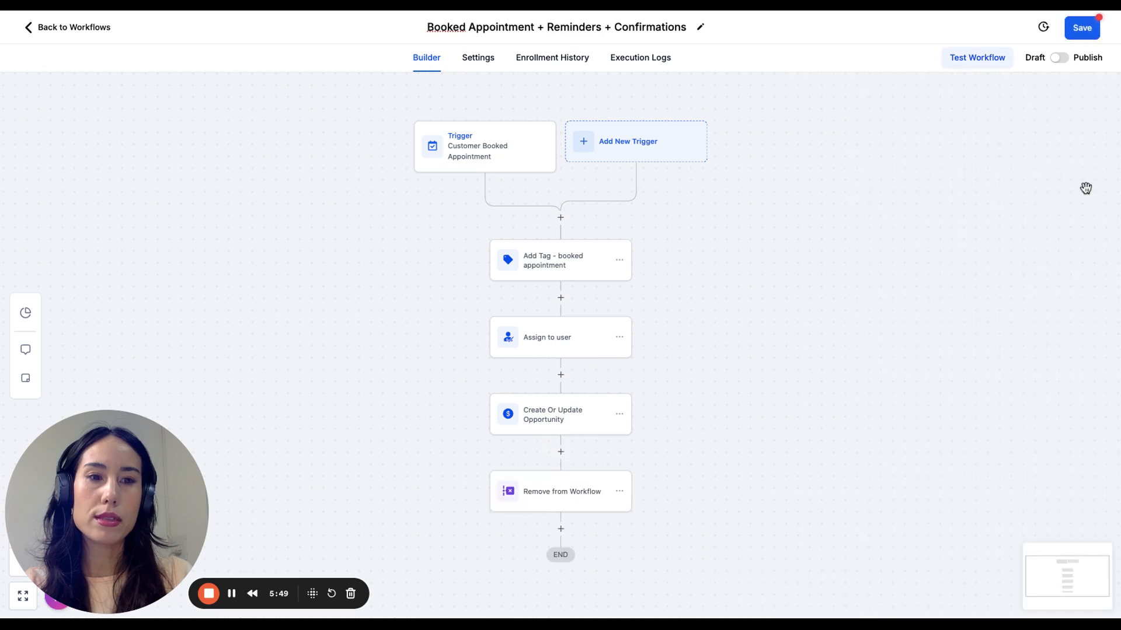
{"action": "left_click", "coordinate": [1087, 28]}
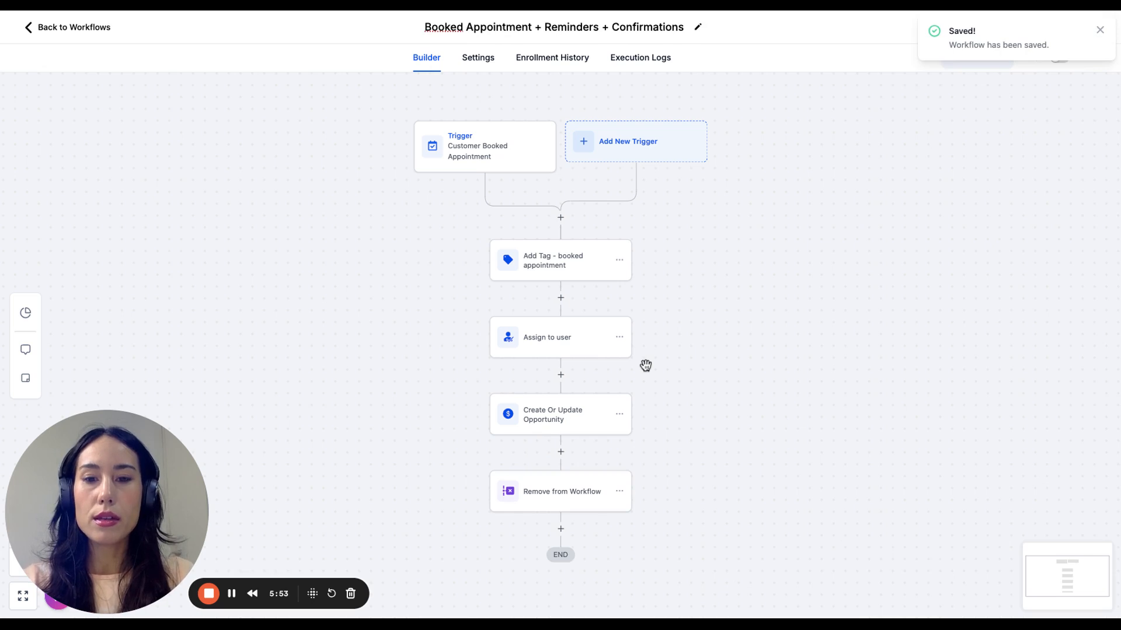
- Switch the Remove from Workflow action to "Another workflows" with no workflow preselected
{"action": "scroll", "coordinate": [620, 384], "scroll_direction": "down", "scroll_amount": 1}
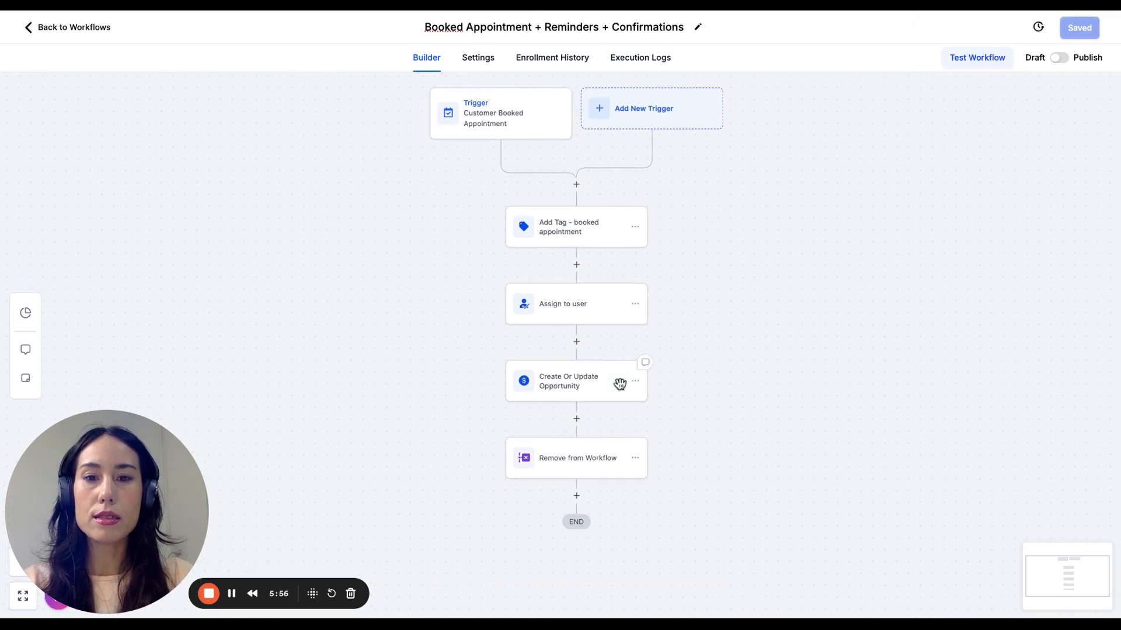
{"action": "left_click", "coordinate": [586, 469]}
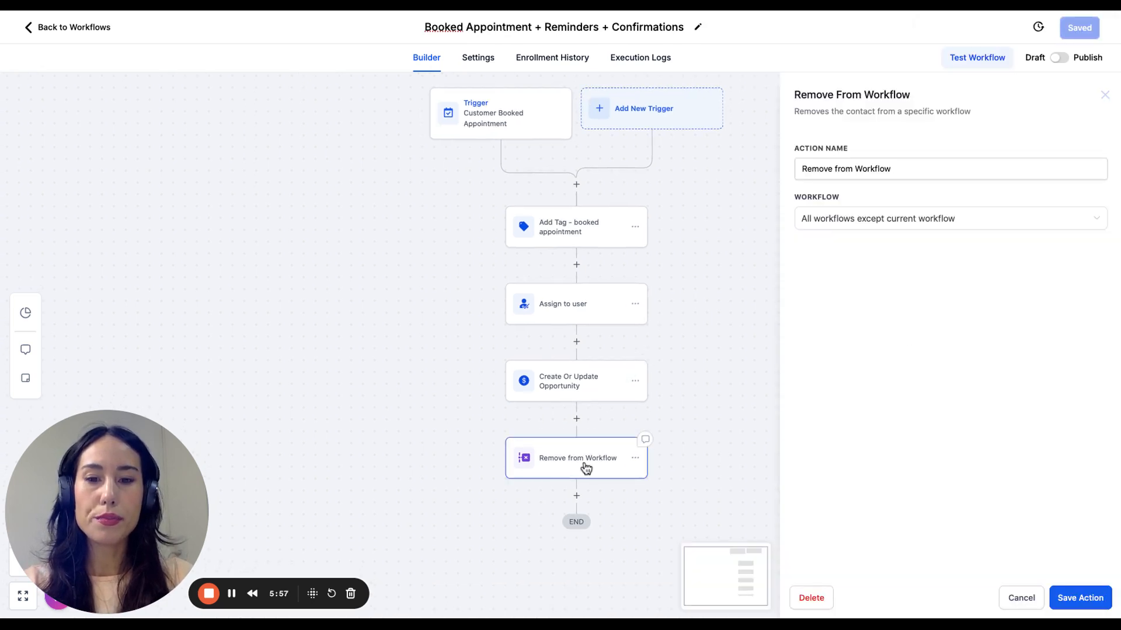
{"action": "left_click", "coordinate": [905, 231]}
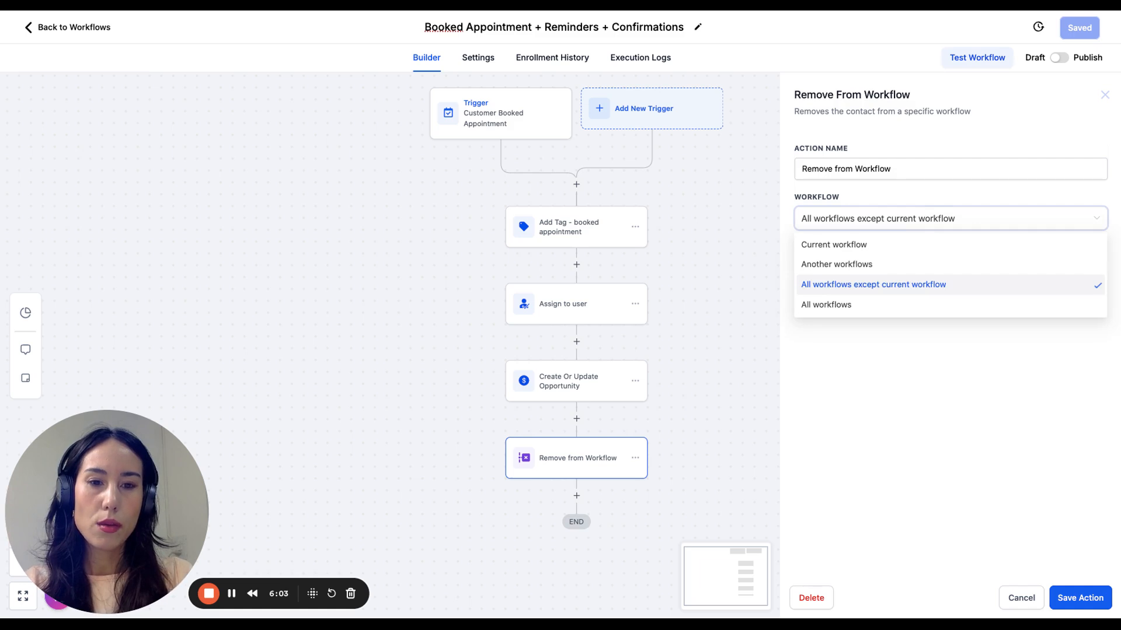
{"action": "left_click", "coordinate": [881, 267]}
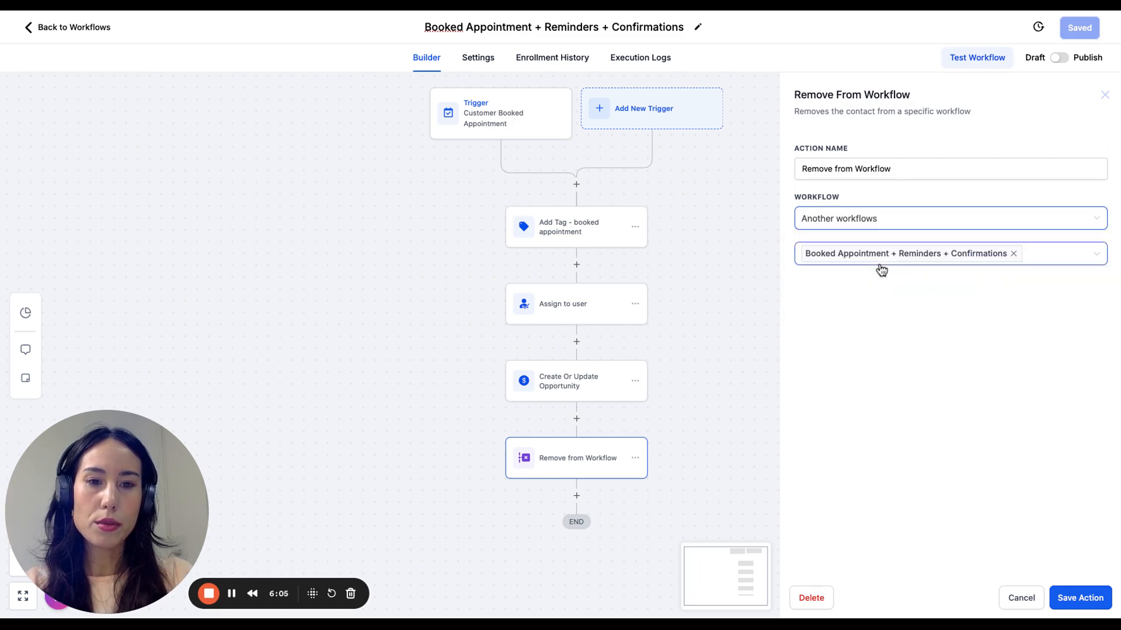
{"action": "left_click", "coordinate": [903, 220]}
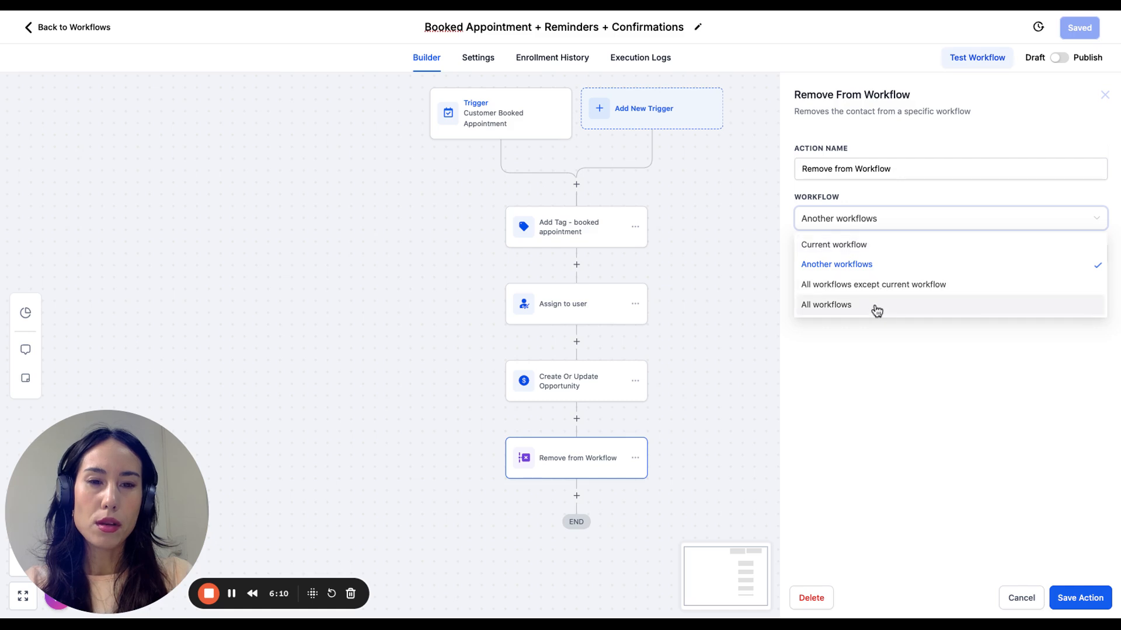
{"action": "left_click", "coordinate": [876, 310]}
{"action": "left_click", "coordinate": [886, 224]}
{"action": "left_click", "coordinate": [868, 264]}
{"action": "left_click", "coordinate": [869, 265]}
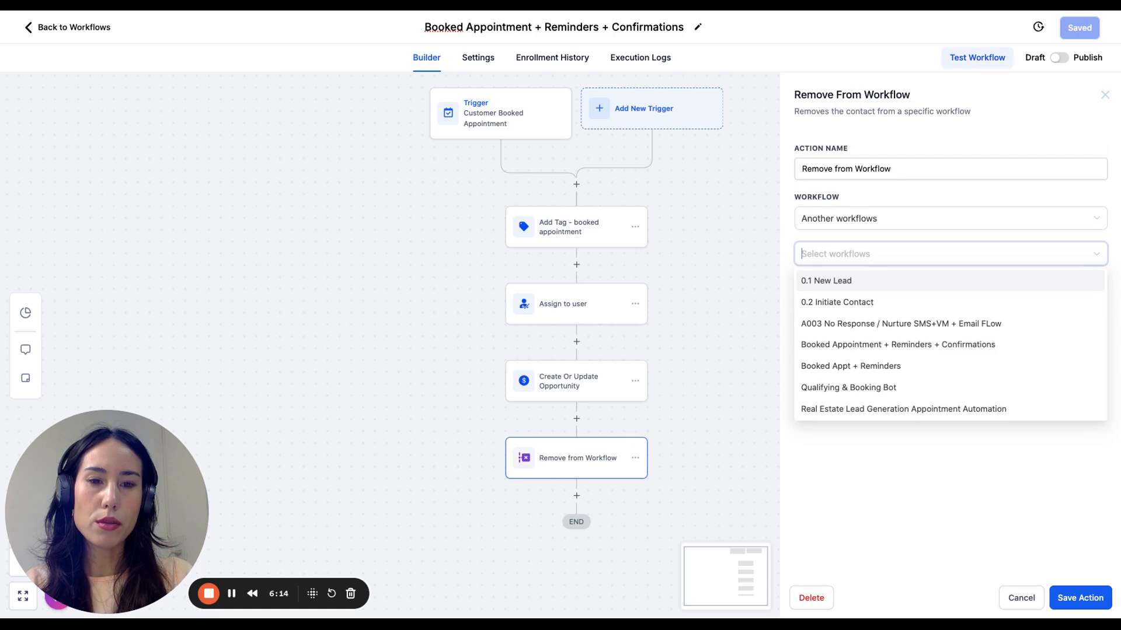
- Choose "0.2 Initiate Contact" as the workflow contacts are removed from and save the action
{"action": "left_click", "coordinate": [886, 222]}
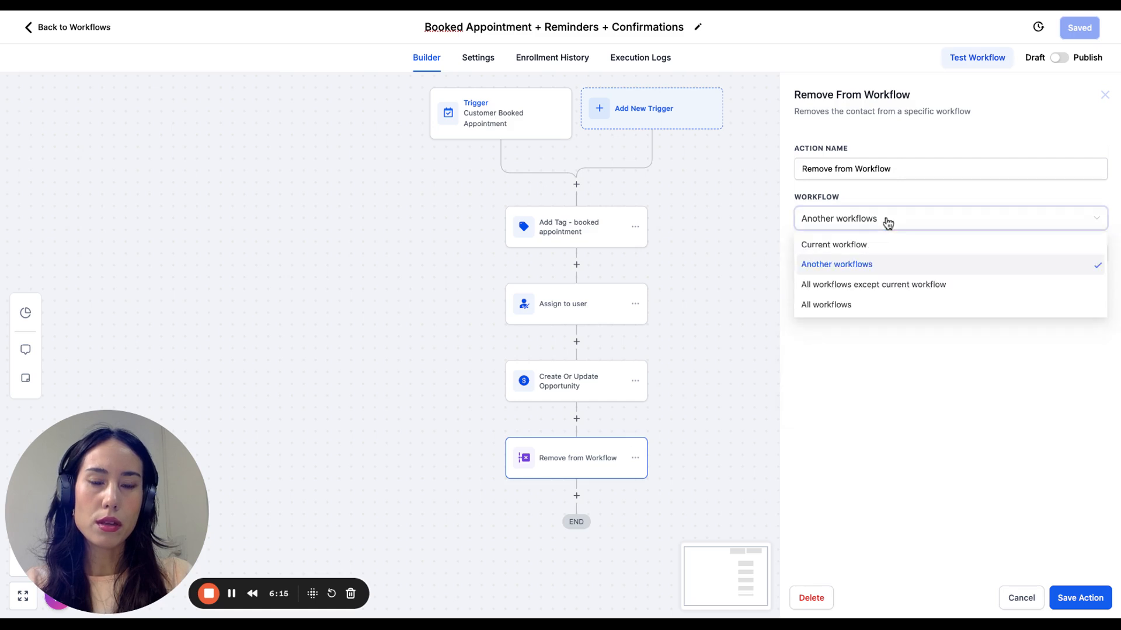
{"action": "left_click", "coordinate": [886, 222]}
{"action": "left_click", "coordinate": [884, 224]}
{"action": "left_click", "coordinate": [883, 227]}
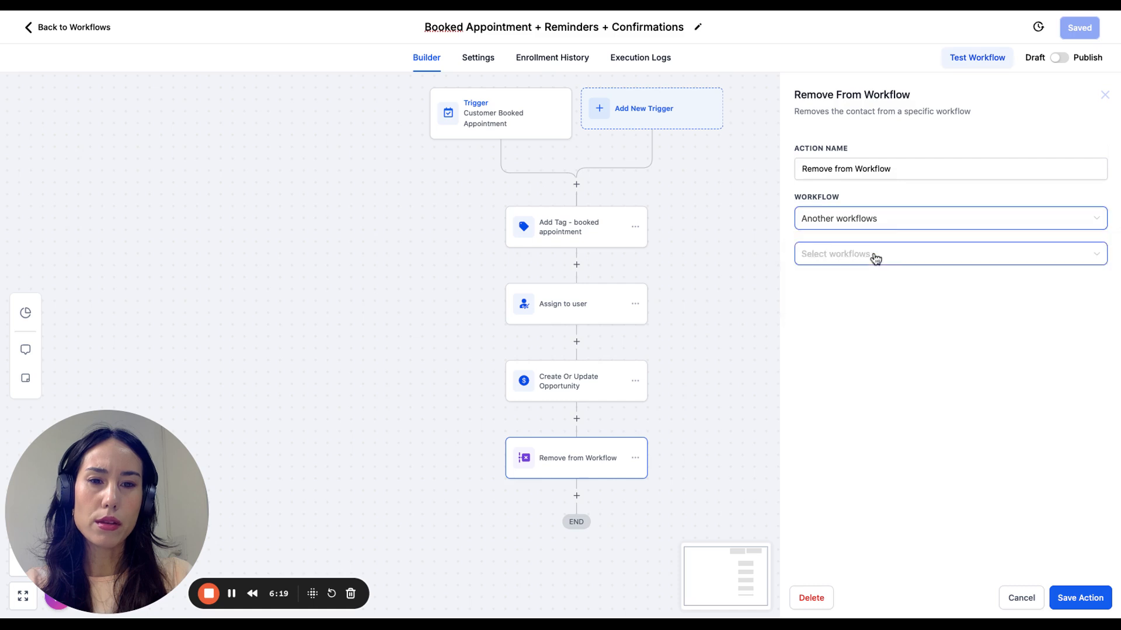
{"action": "left_click", "coordinate": [875, 259]}
{"action": "scroll", "coordinate": [880, 350], "scroll_direction": "down", "scroll_amount": 2}
{"action": "scroll", "coordinate": [879, 335], "scroll_direction": "up", "scroll_amount": 3}
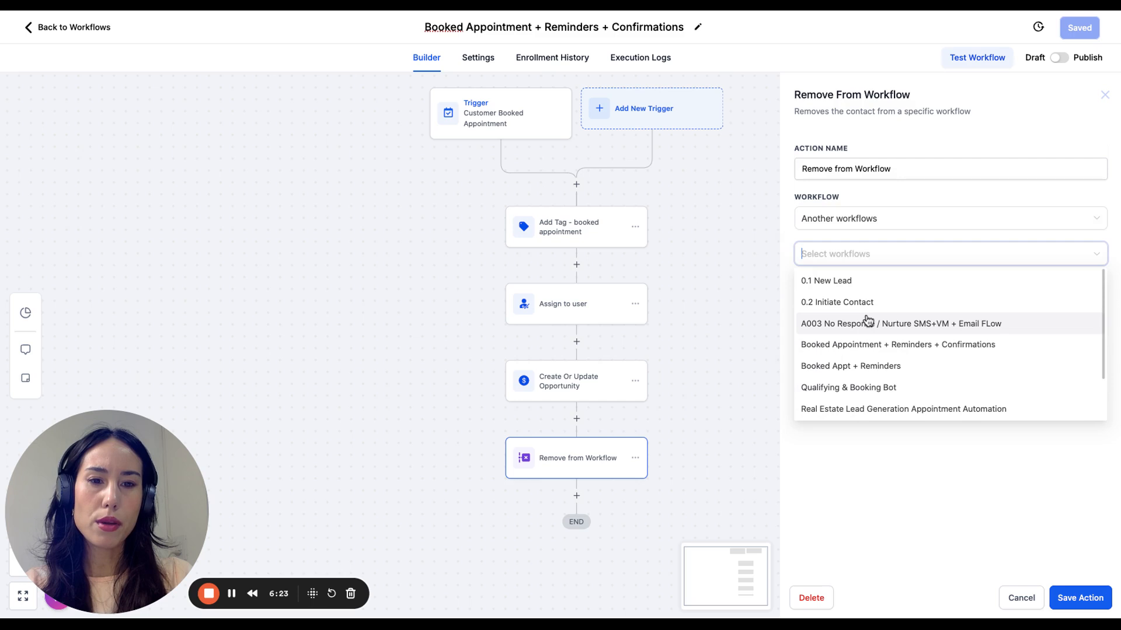
{"action": "left_click", "coordinate": [837, 302]}
{"action": "left_click", "coordinate": [917, 484]}
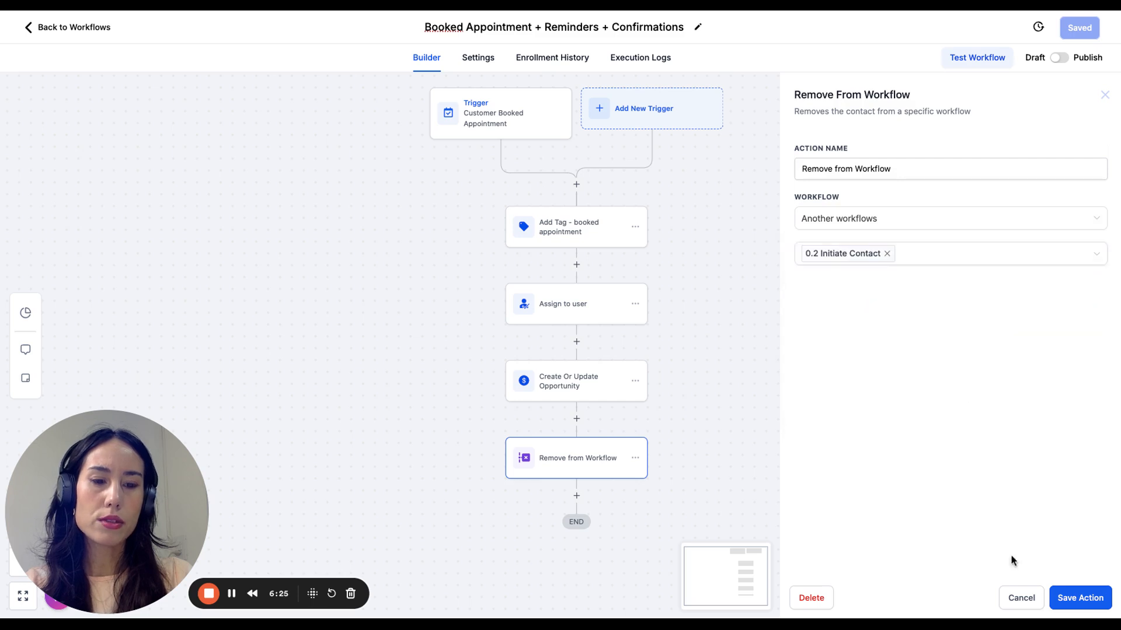
{"action": "left_click", "coordinate": [1083, 594]}
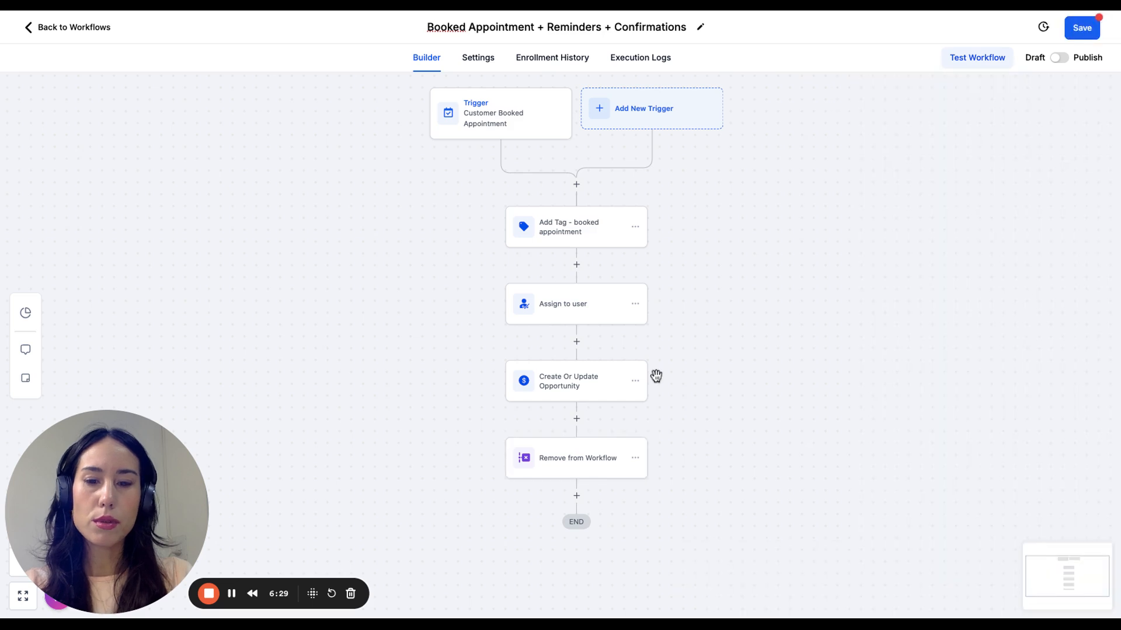
- Add a Wait action after Remove from Workflow, named "Wait1 min", with a time delay of 1 minute
{"action": "scroll", "coordinate": [625, 420], "scroll_direction": "down", "scroll_amount": 1}
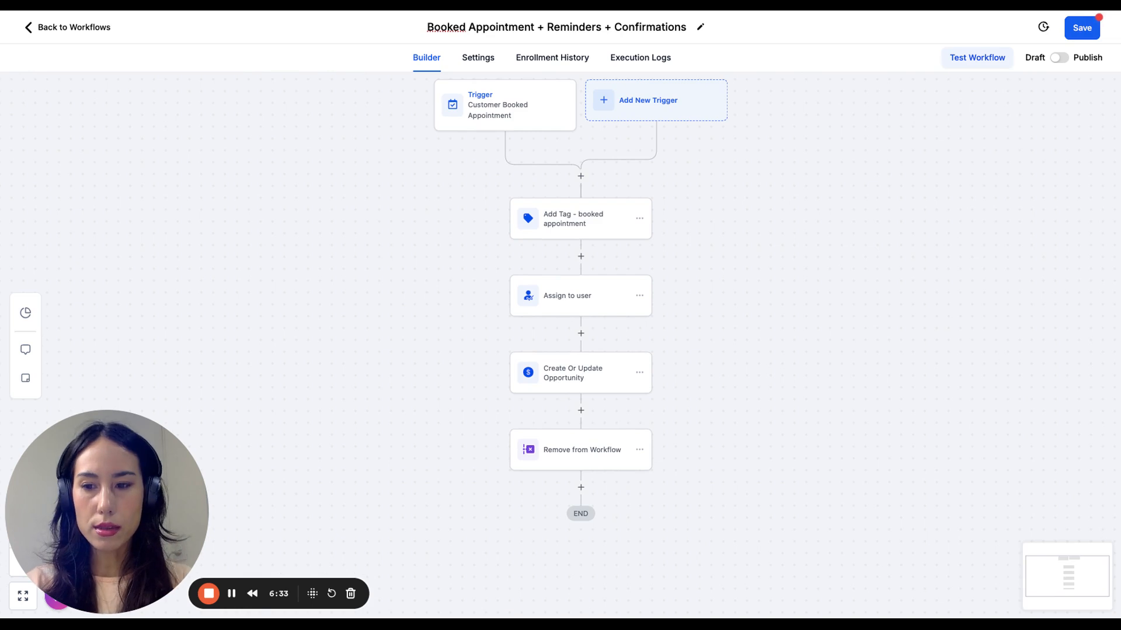
{"action": "scroll", "coordinate": [577, 388], "scroll_direction": "down", "scroll_amount": 3}
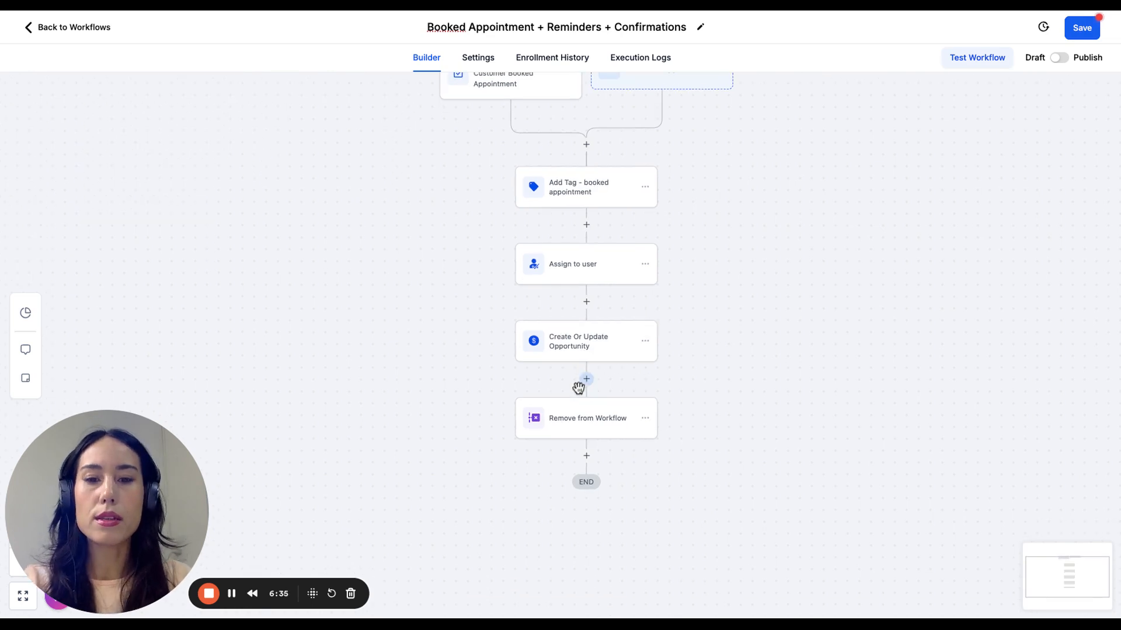
{"action": "scroll", "coordinate": [587, 420], "scroll_direction": "down", "scroll_amount": 1}
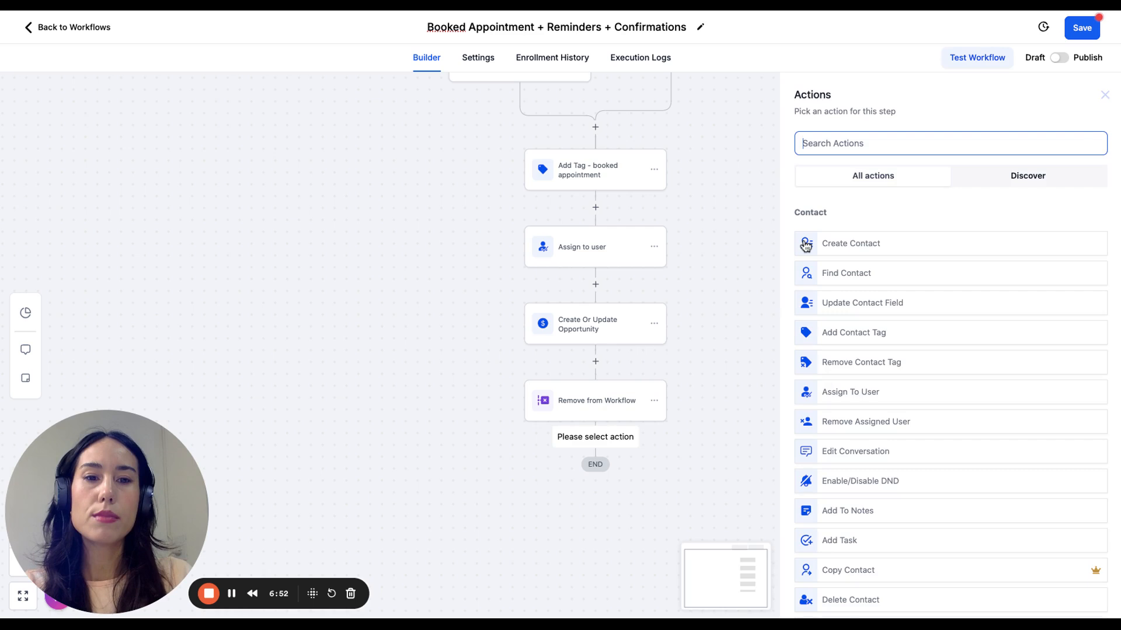
{"action": "type", "text": "wait"}
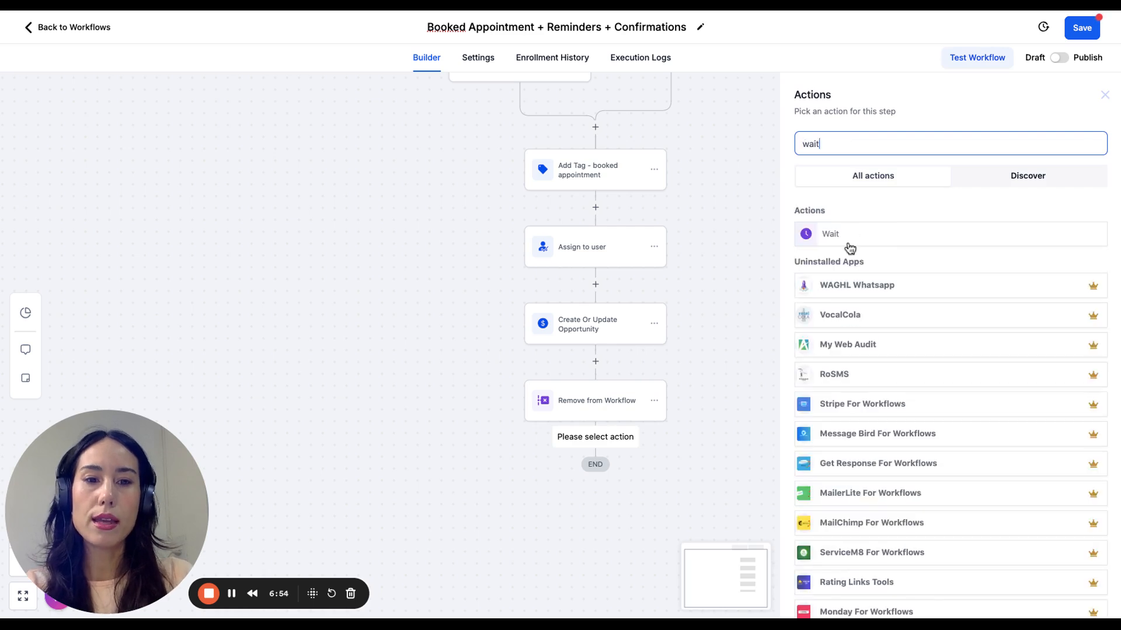
{"action": "left_click", "coordinate": [849, 248]}
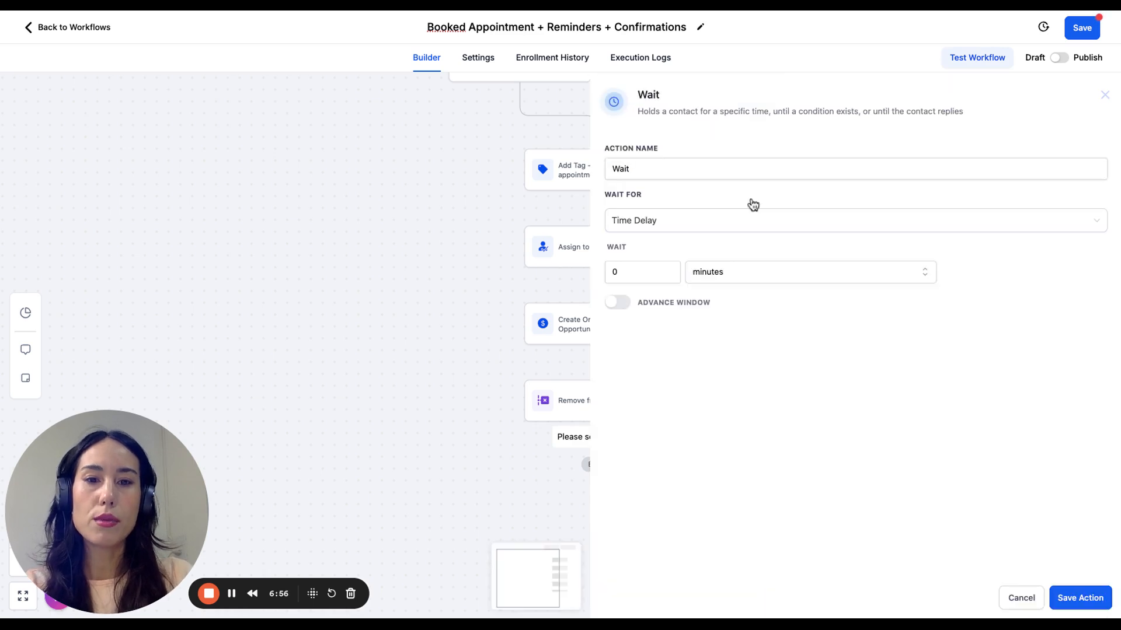
{"action": "left_click", "coordinate": [702, 169]}
{"action": "type", "text": "1 min"}
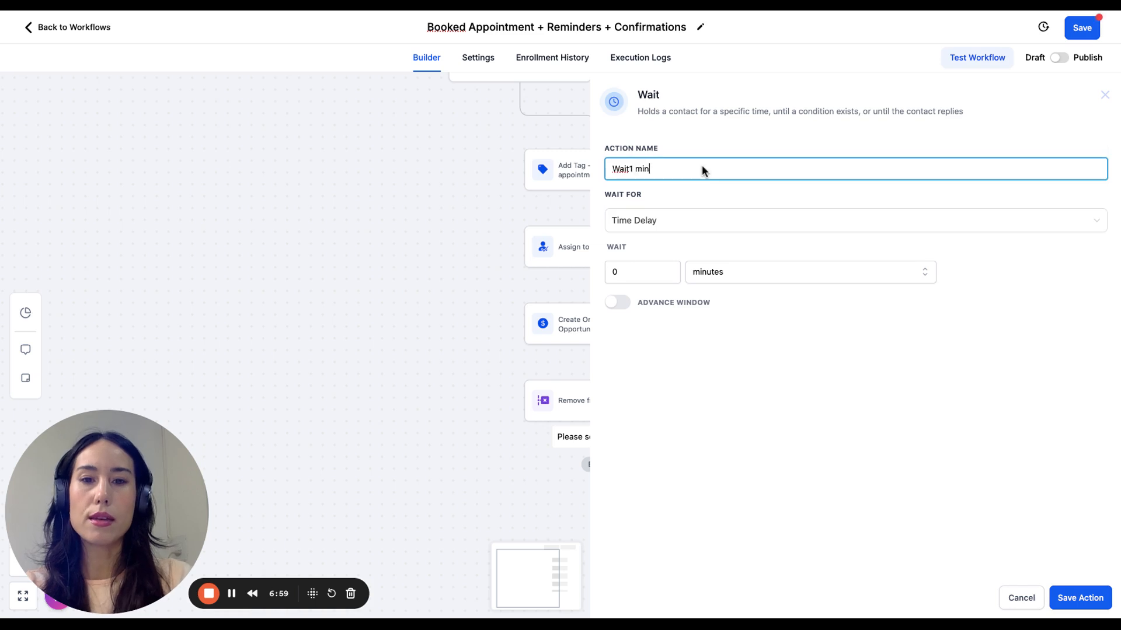
{"action": "left_click", "coordinate": [635, 271]}
{"action": "type", "text": "1"}
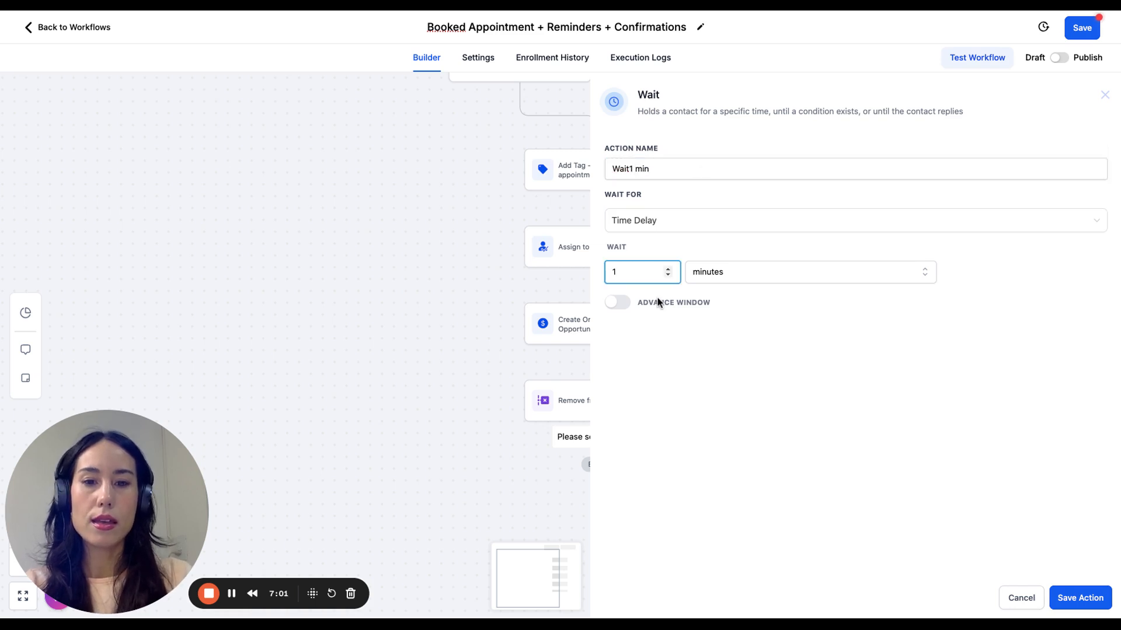
{"action": "left_click", "coordinate": [617, 302]}
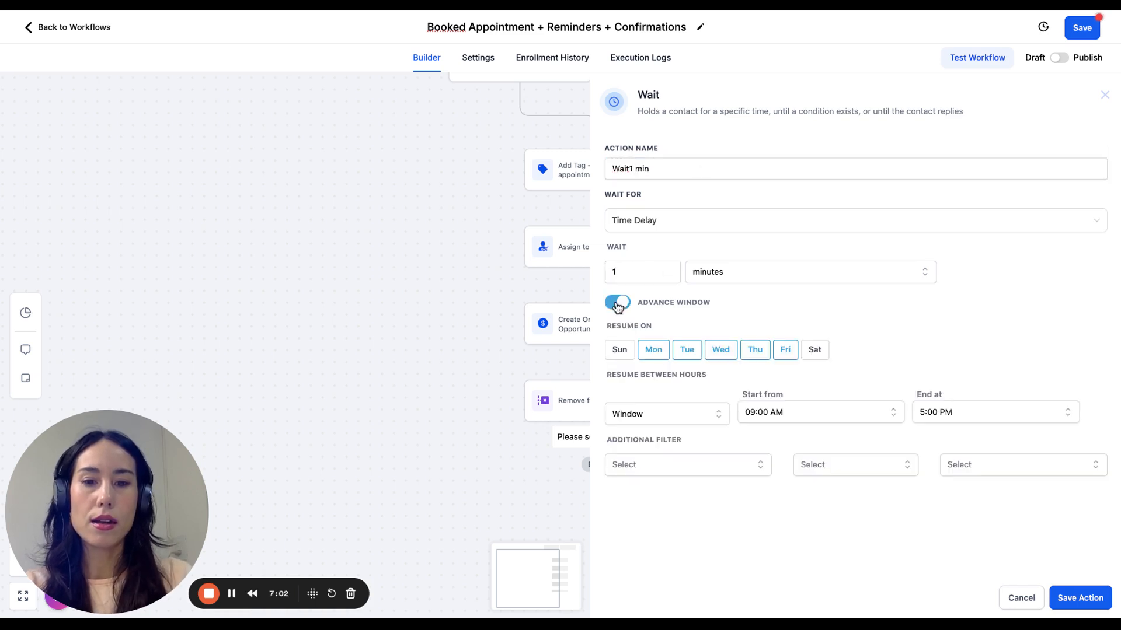
{"action": "left_click", "coordinate": [812, 351]}
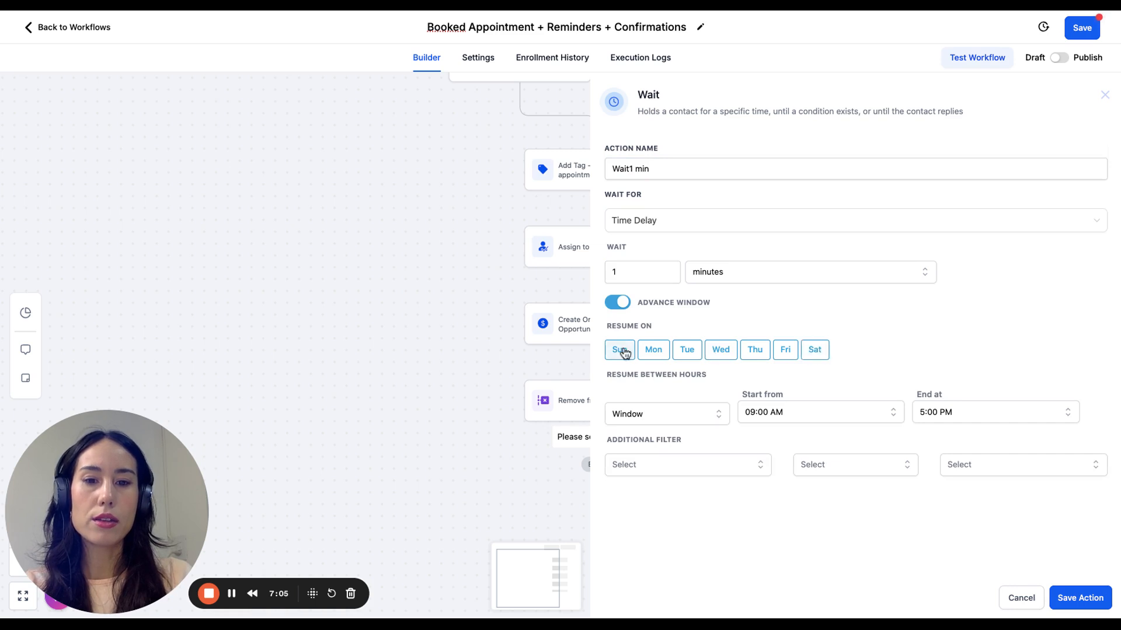
{"action": "left_click", "coordinate": [617, 302]}
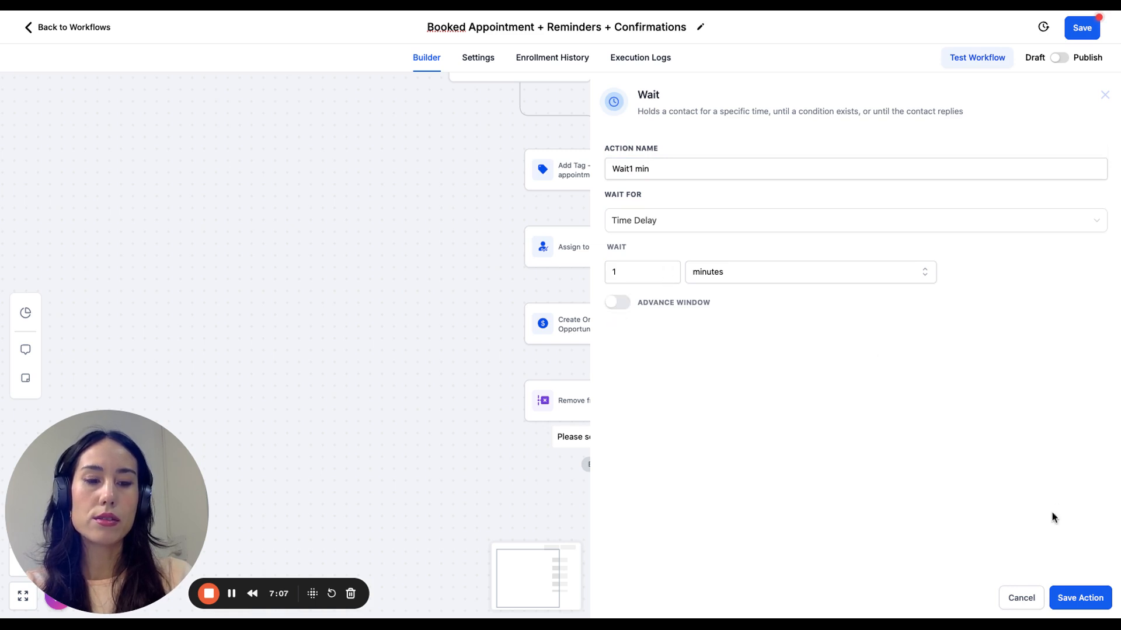
- Save the 1-minute Wait action
{"action": "left_click", "coordinate": [1084, 598]}
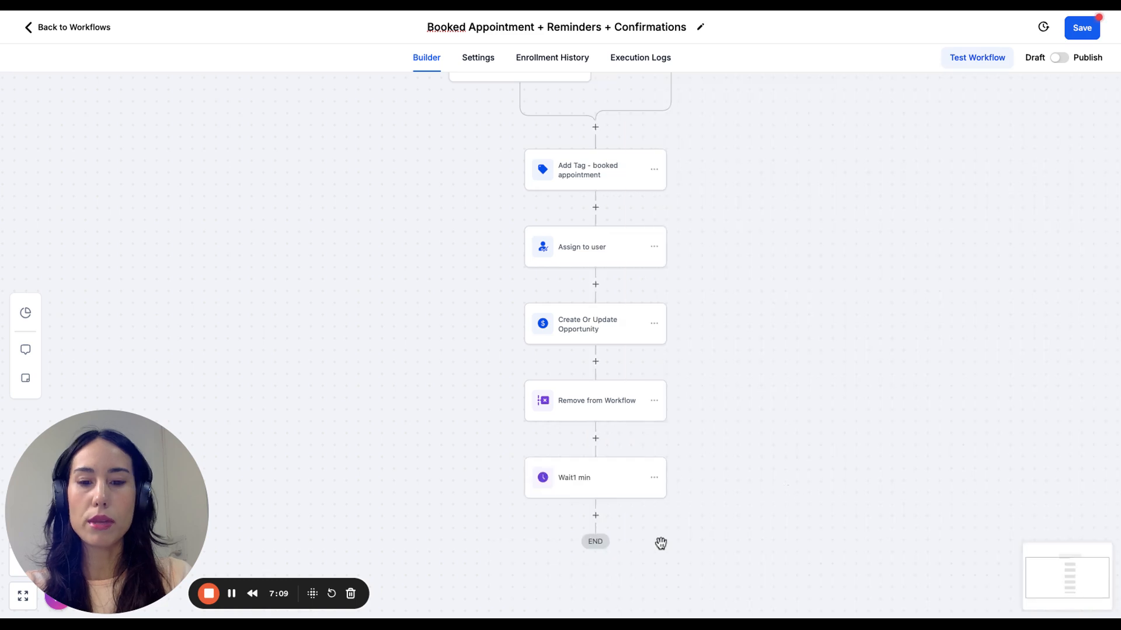
{"action": "left_click", "coordinate": [596, 515]}
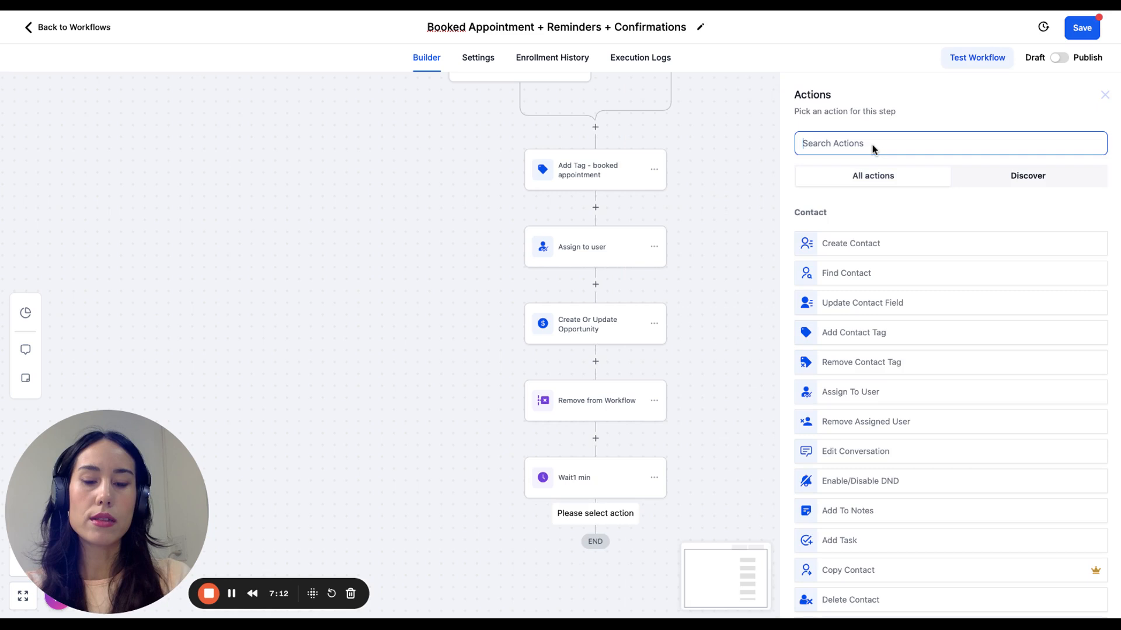
{"action": "type", "text": "send"}
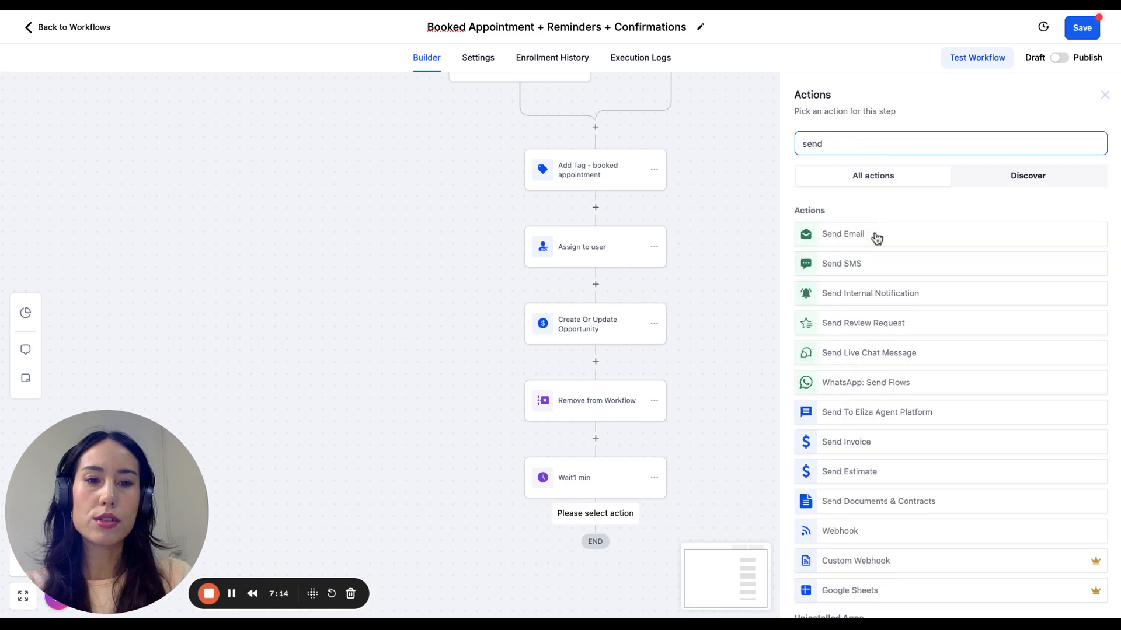
{"action": "left_click", "coordinate": [876, 237]}
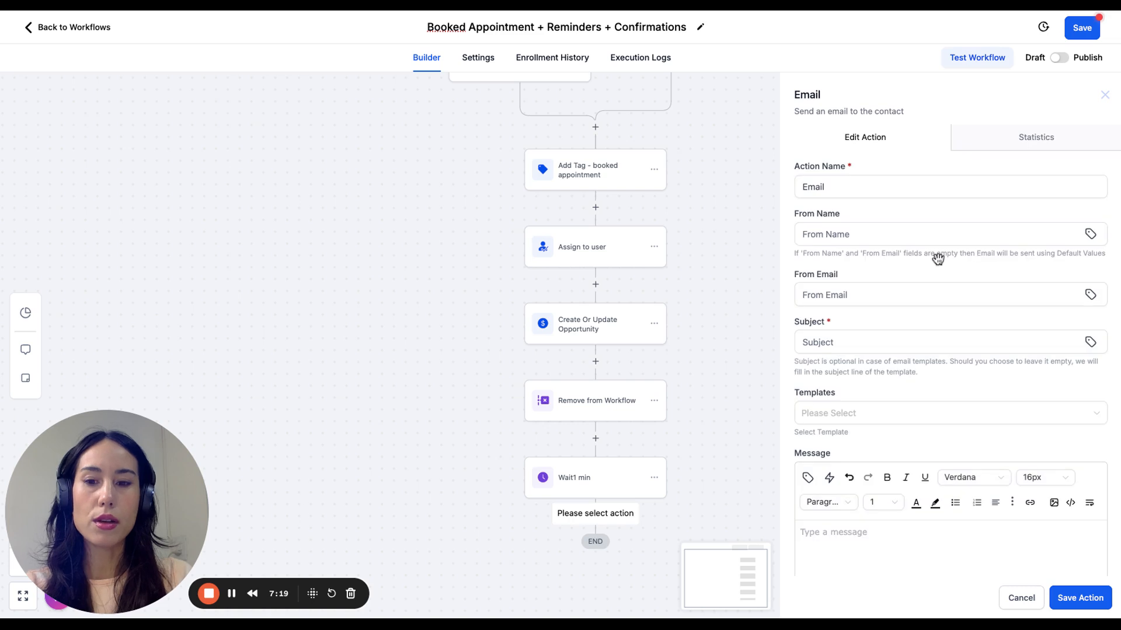
{"action": "left_click", "coordinate": [884, 233]}
{"action": "left_click", "coordinate": [847, 295]}
{"action": "left_click", "coordinate": [884, 318]}
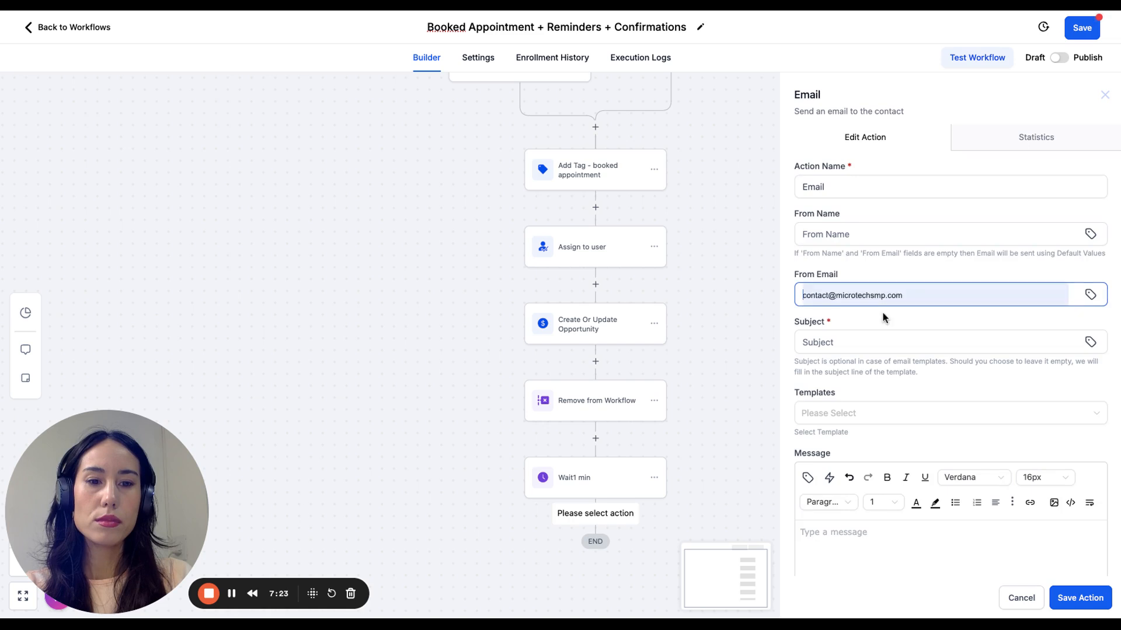
{"action": "left_click", "coordinate": [853, 350]}
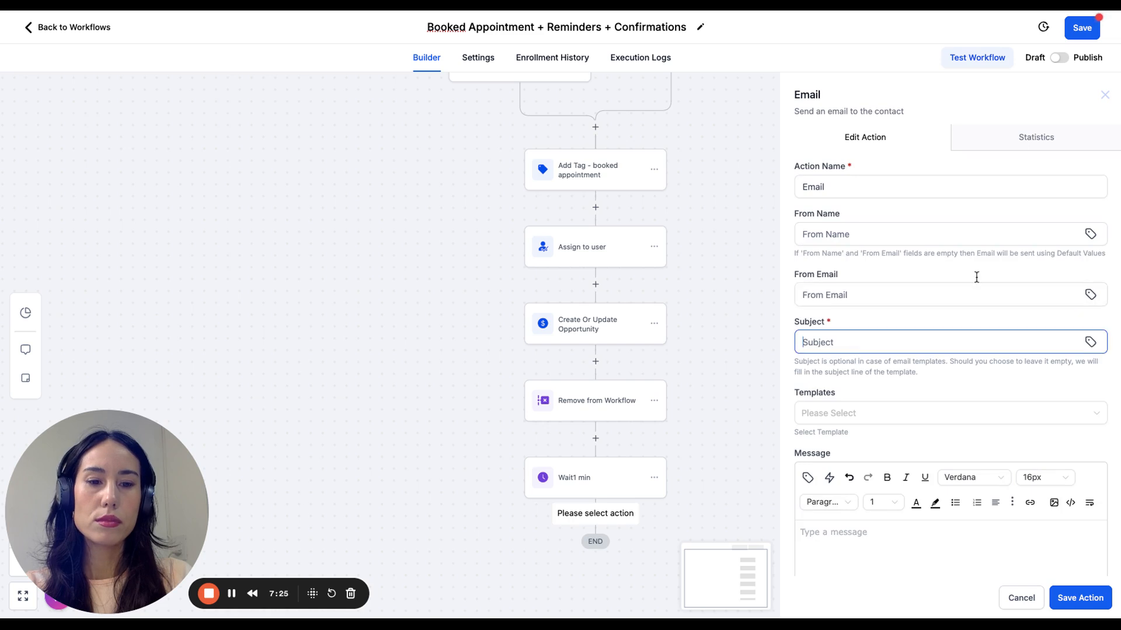
{"action": "left_click", "coordinate": [1020, 604]}
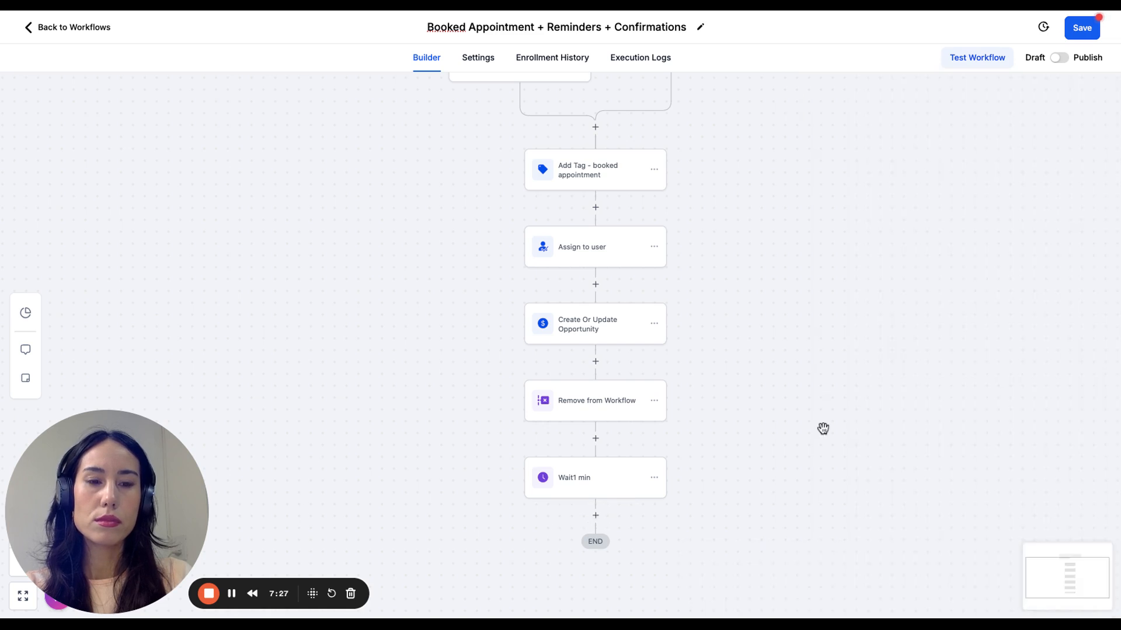
{"action": "mouse_move", "coordinate": [605, 480]}
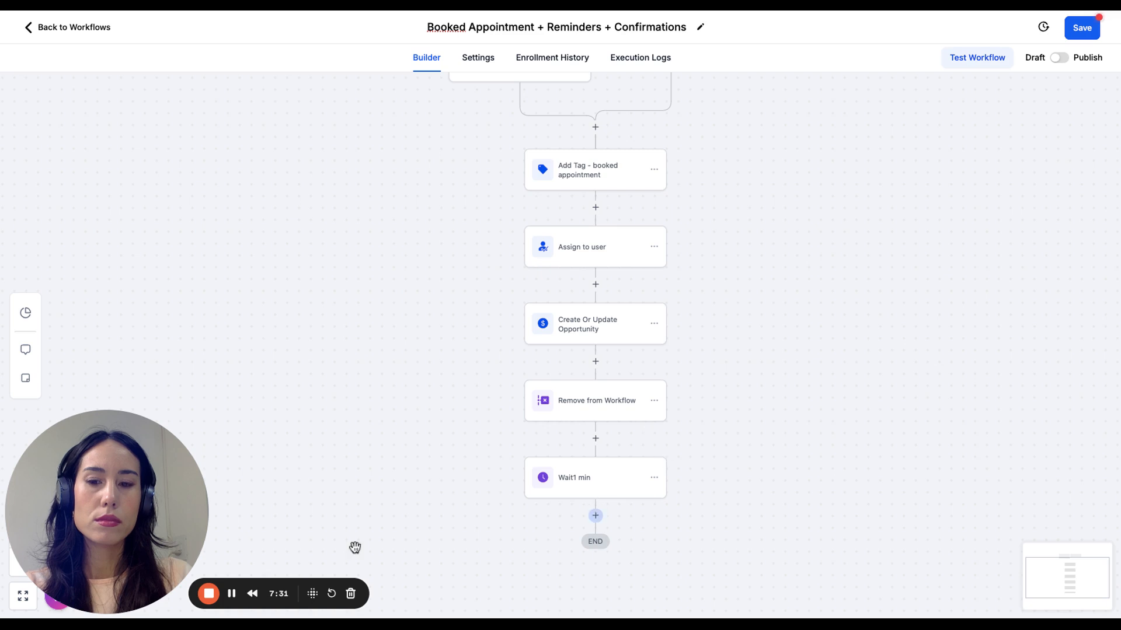
{"action": "left_click", "coordinate": [243, 595]}
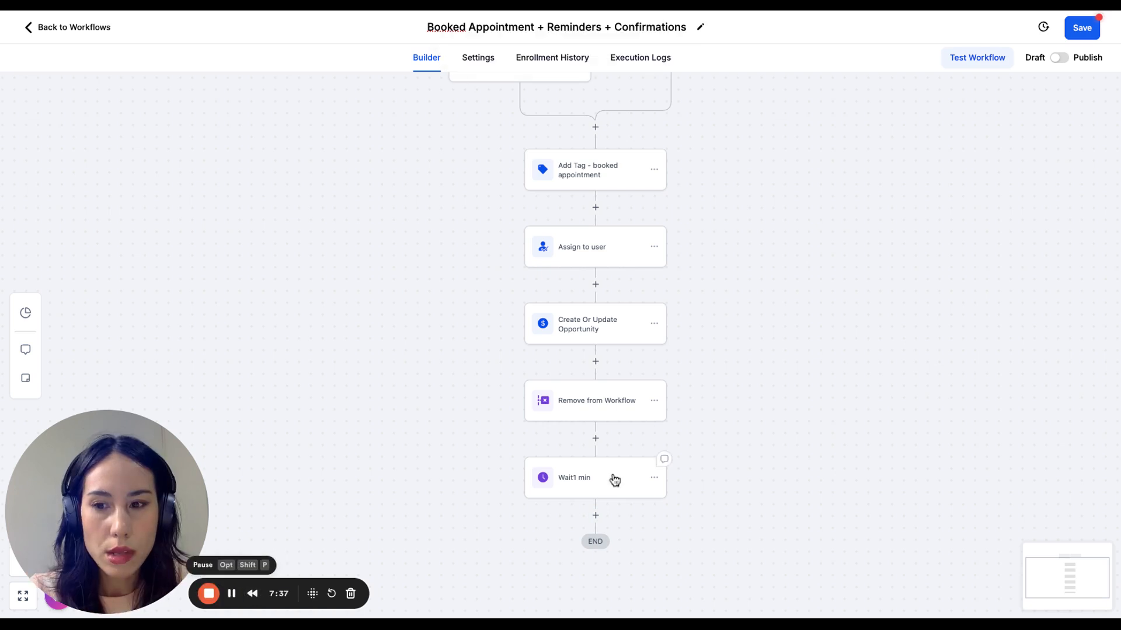
{"action": "scroll", "coordinate": [617, 373], "scroll_direction": "down", "scroll_amount": 2}
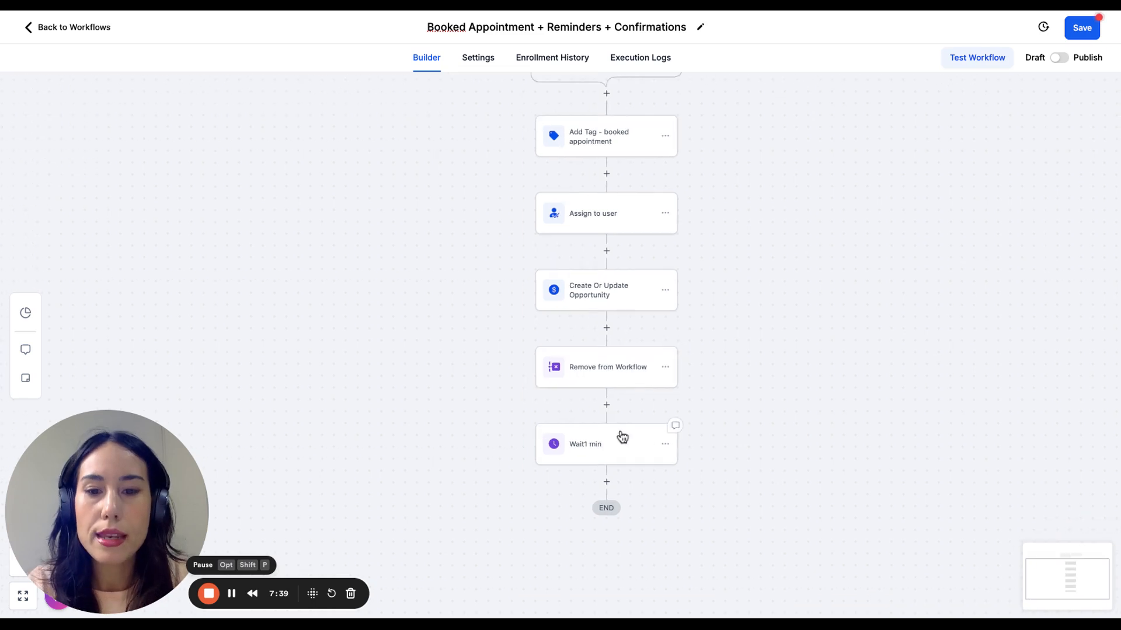
{"action": "left_click", "coordinate": [609, 483]}
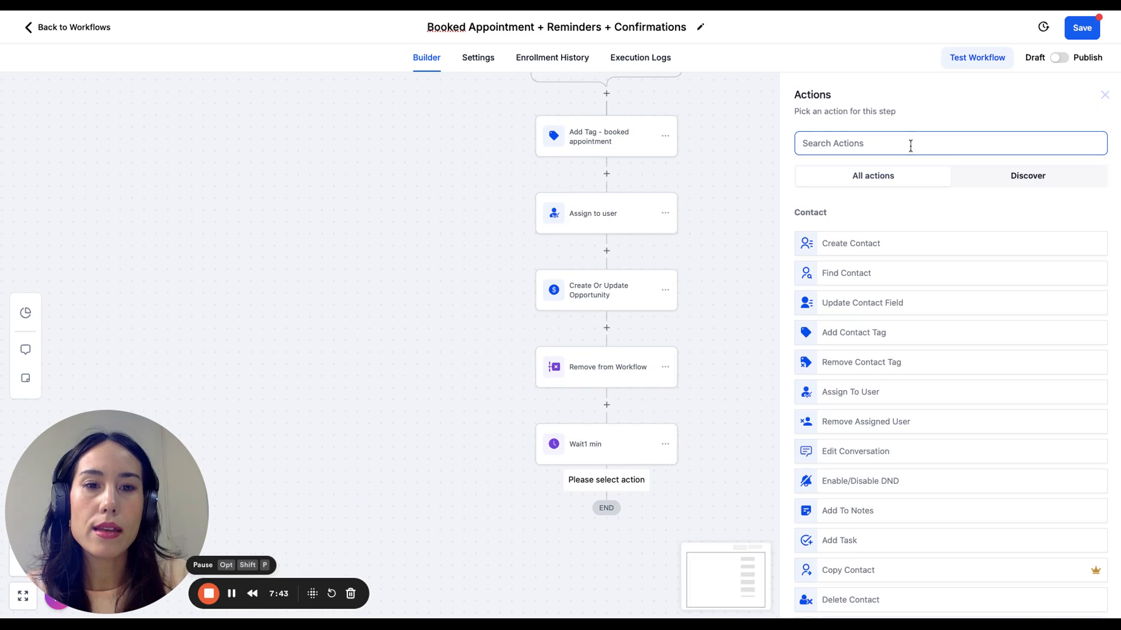
{"action": "type", "text": "se"}
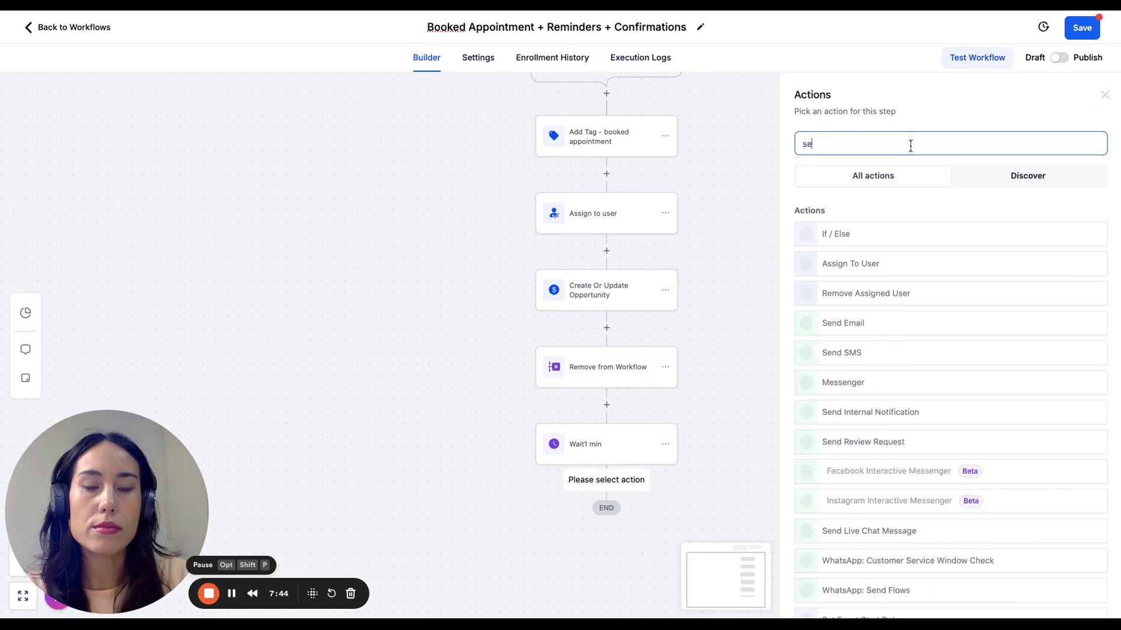
{"action": "type", "text": "nd"}
{"action": "left_click", "coordinate": [844, 264]}
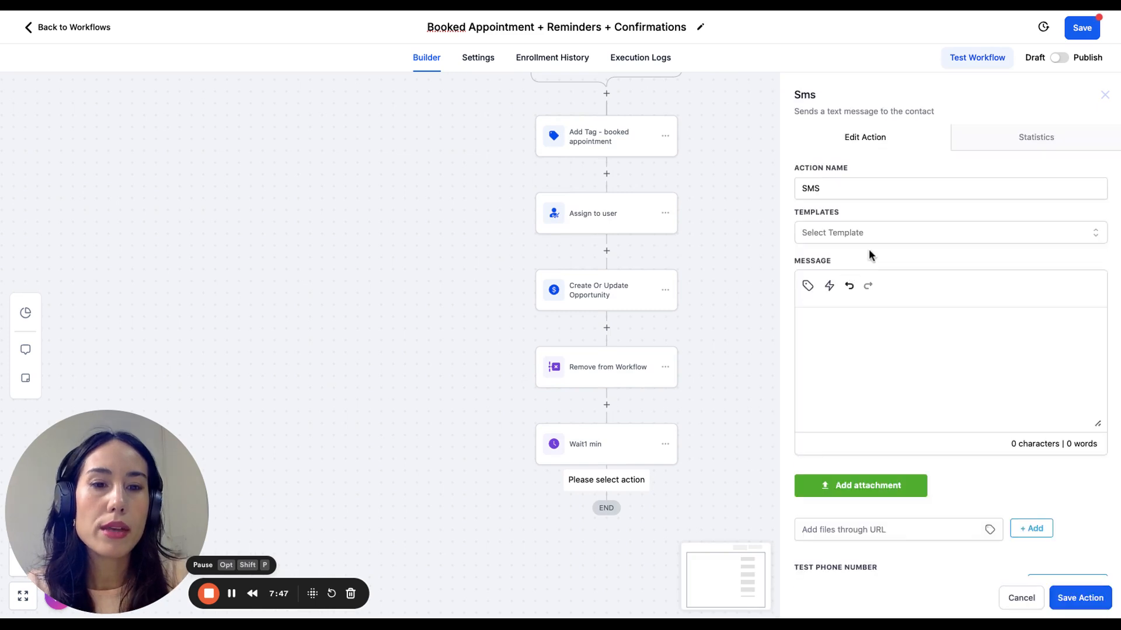
{"action": "left_click", "coordinate": [1020, 597]}
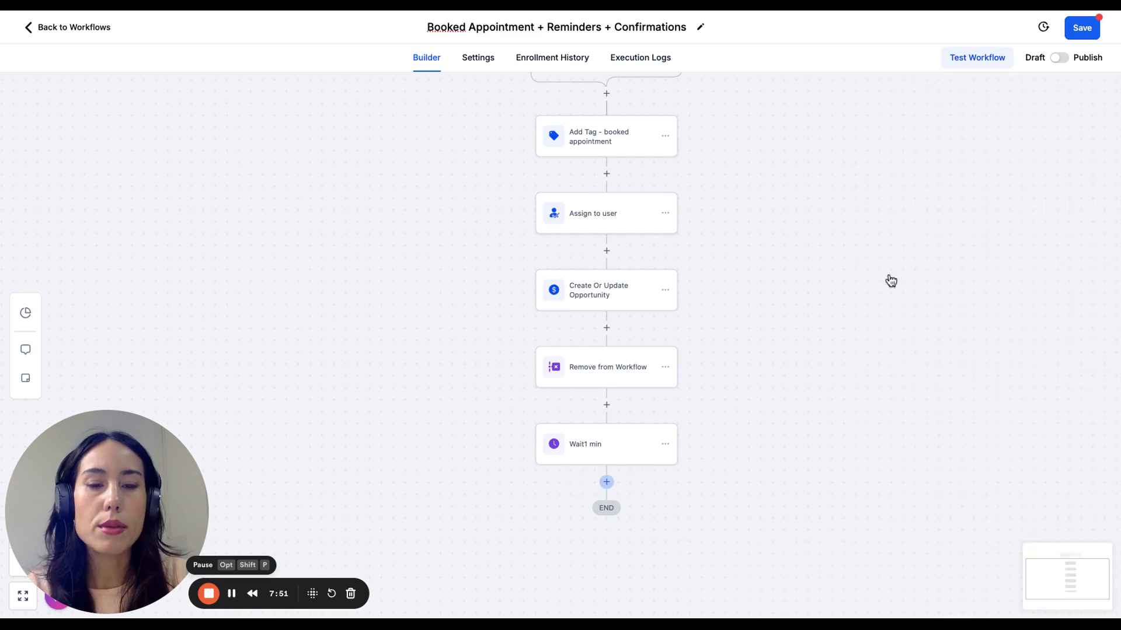
- Add a Send Email action after the Wait action, with "#" as placeholder for From Name, From Email and Subject
{"action": "type", "text": "send"}
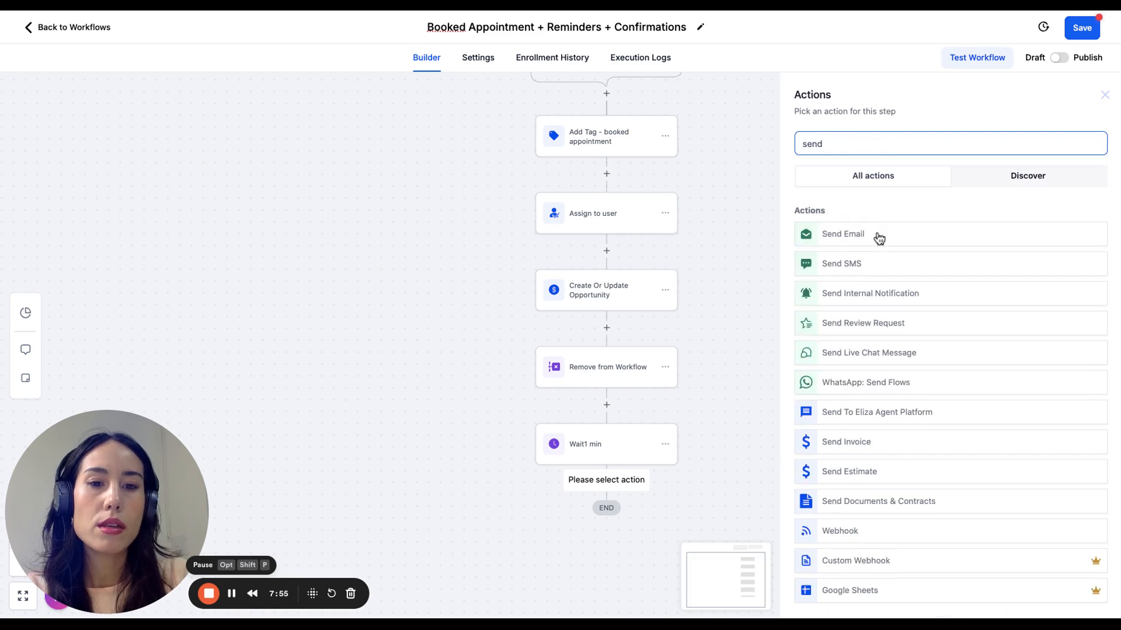
{"action": "left_click", "coordinate": [878, 237]}
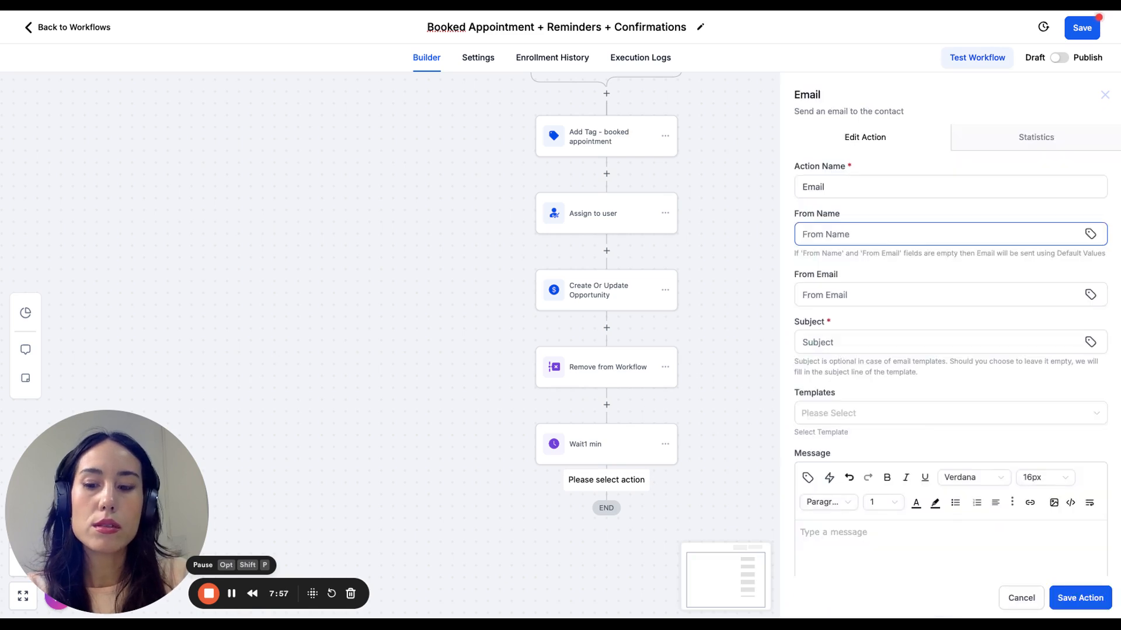
{"action": "type", "text": "#"}
{"action": "left_click", "coordinate": [858, 296]}
{"action": "type", "text": "#"}
{"action": "left_click", "coordinate": [837, 344]}
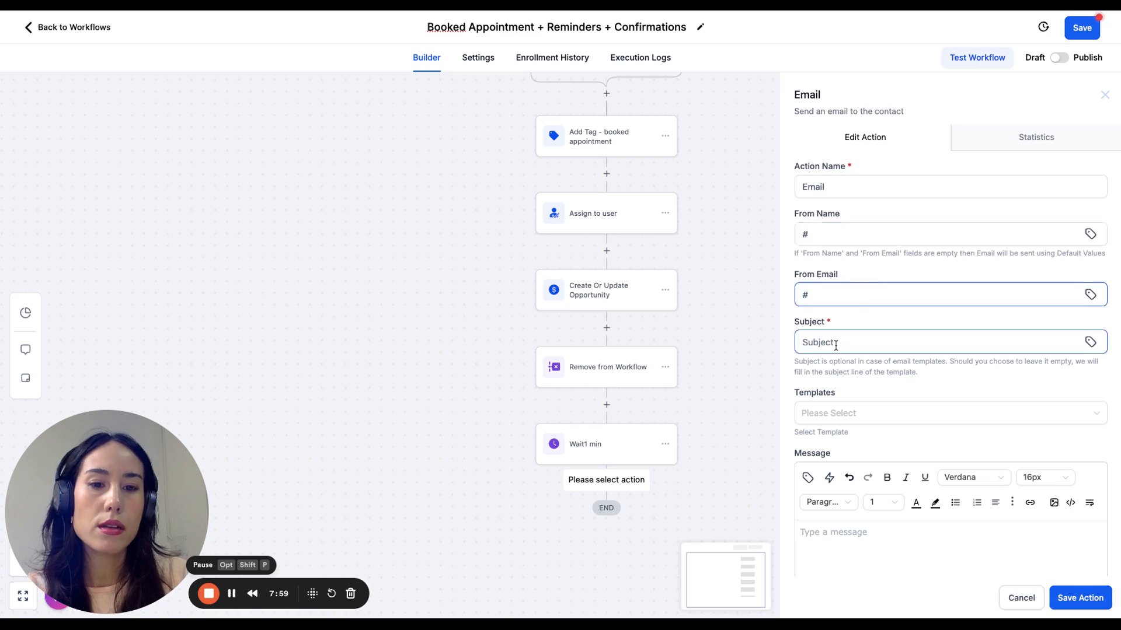
{"action": "type", "text": "#"}
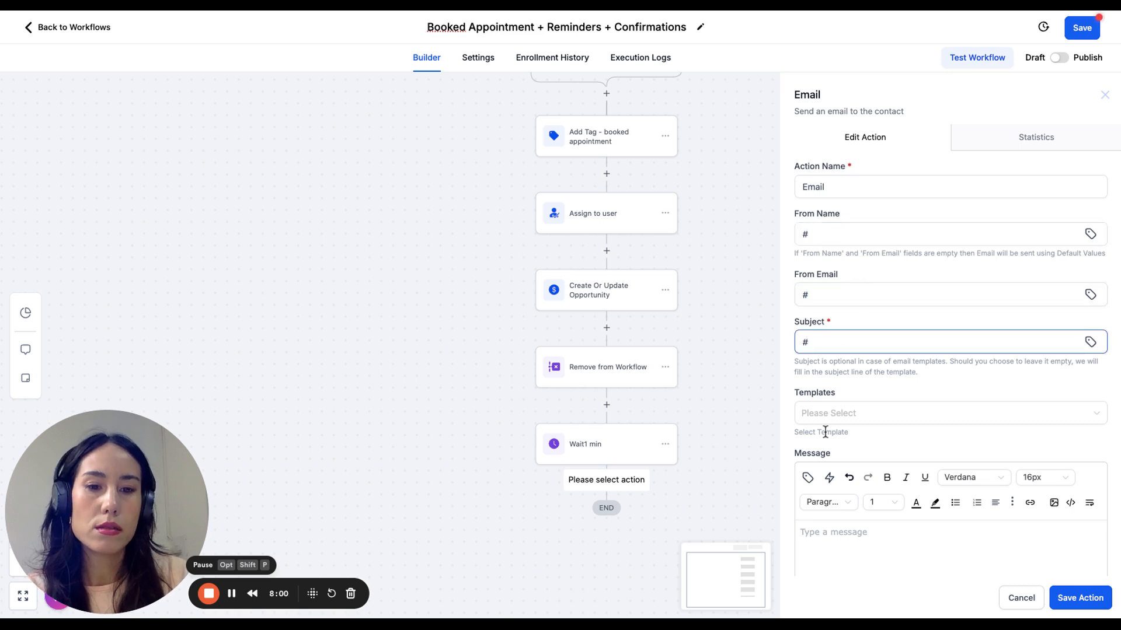
- Write the email message "Hey congrats youre one step closer. Here are the details of your appointment:" and start a new line below it
{"action": "scroll", "coordinate": [900, 480], "scroll_direction": "down", "scroll_amount": 3}
{"action": "left_click", "coordinate": [923, 378]}
{"action": "type", "text": "#"}
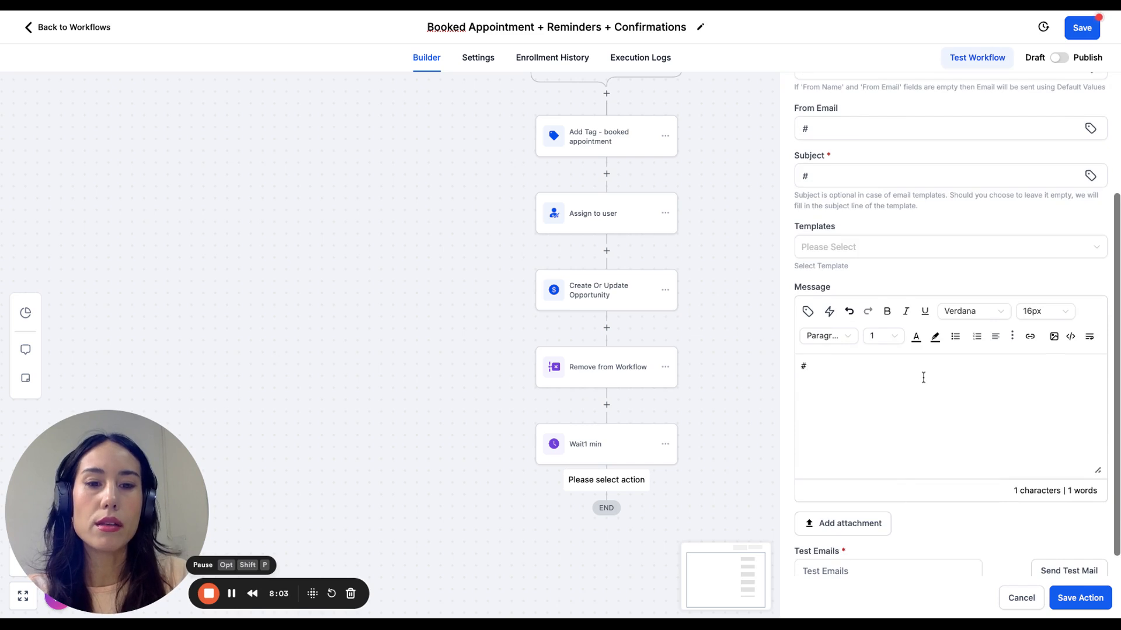
{"action": "key", "text": "BackSpace"}
{"action": "type", "text": "Hey"}
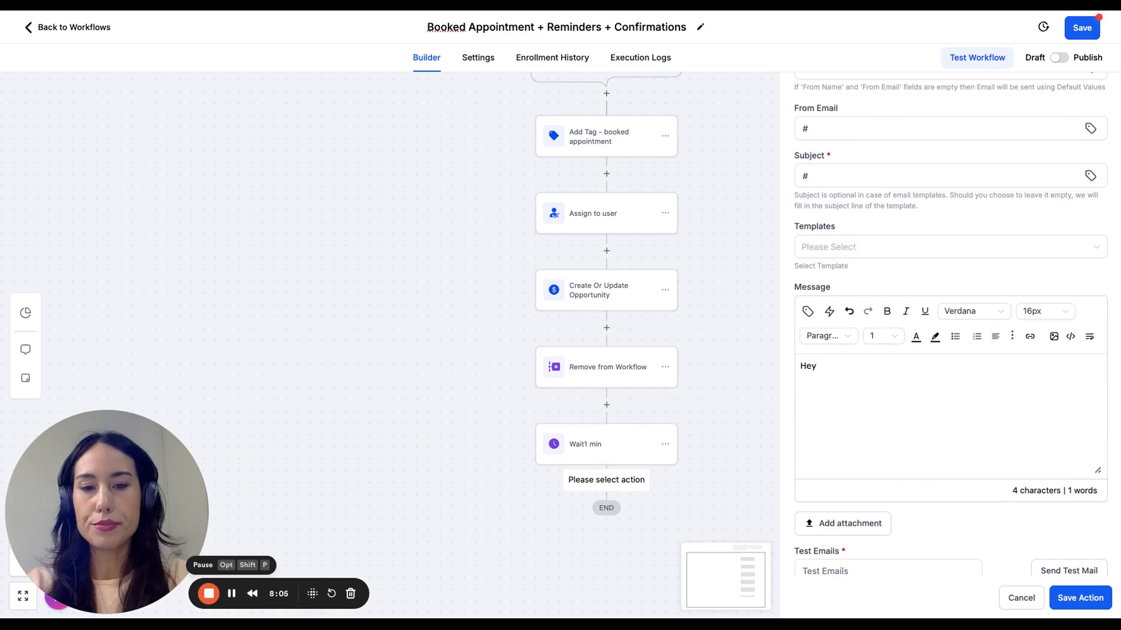
{"action": "type", "text": " congrats "}
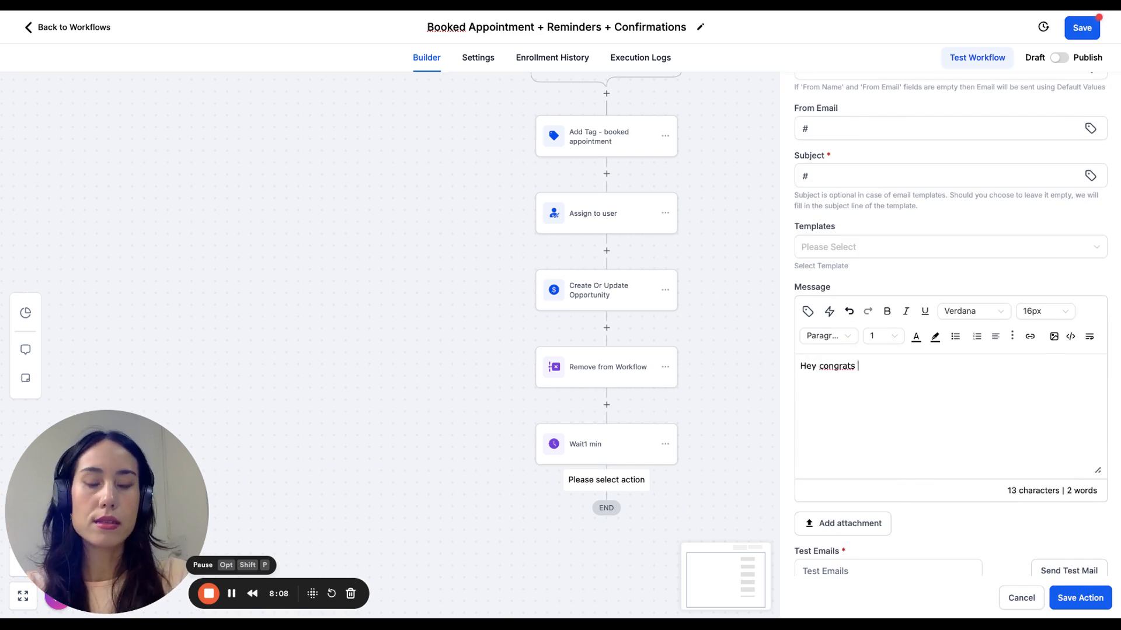
{"action": "type", "text": "youre one step closer."}
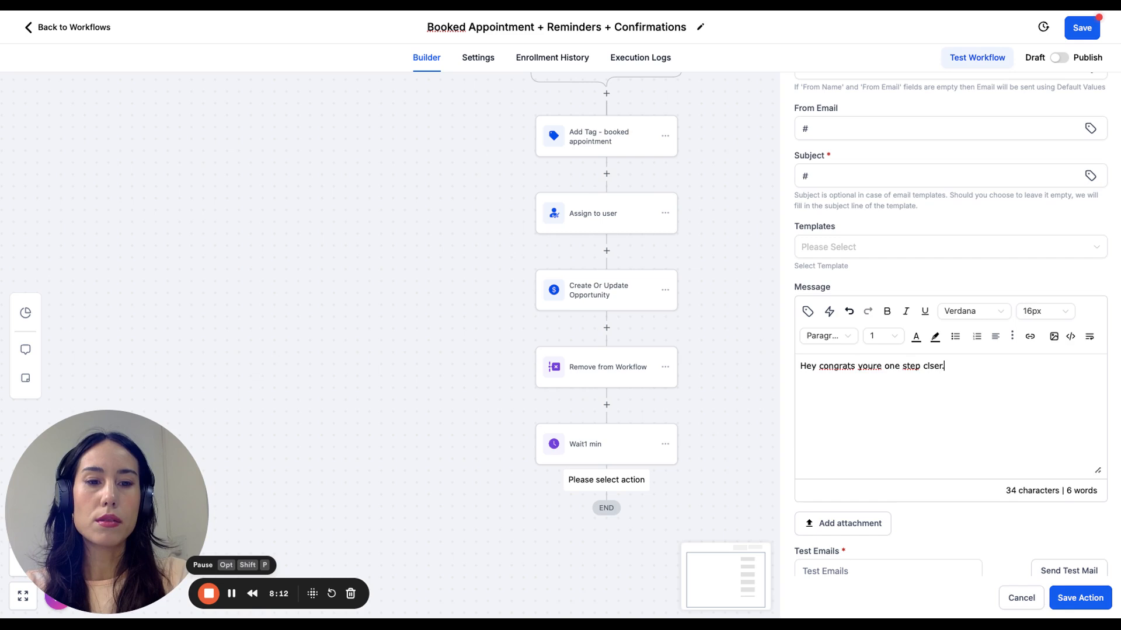
{"action": "type", "text": "Here is"}
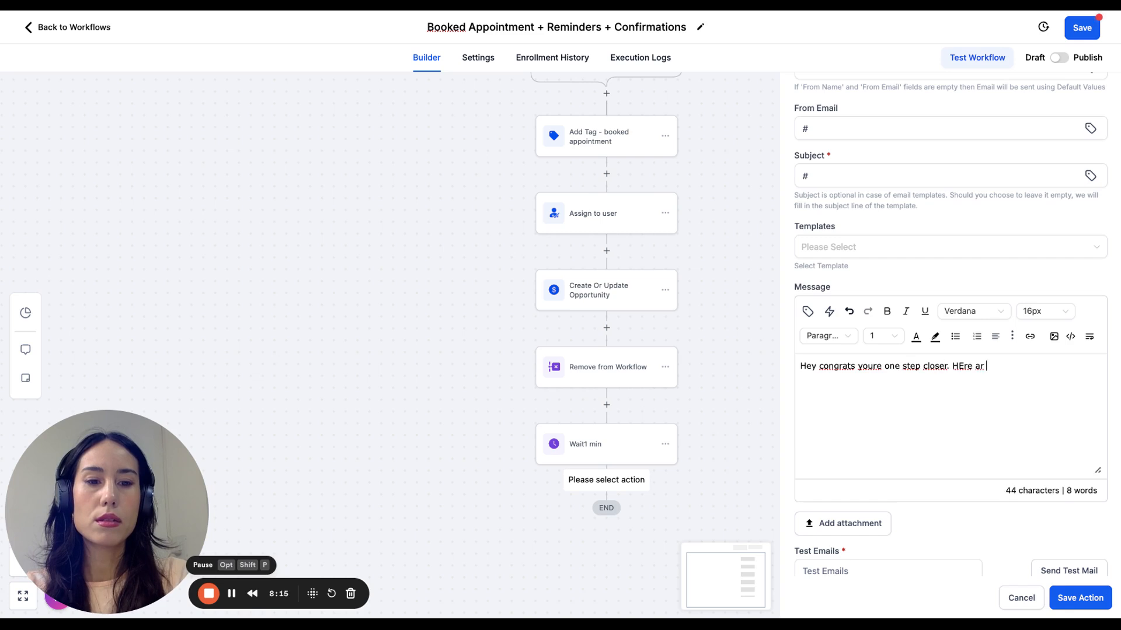
{"action": "key", "text": "BackSpace"}
{"action": "key", "text": "BackSpace"}
{"action": "key", "text": "BackSpace"}
{"action": "key", "text": "BackSpace"}
{"action": "key", "text": "BackSpace"}
{"action": "key", "text": "BackSpace"}
{"action": "key", "text": "BackSpace"}
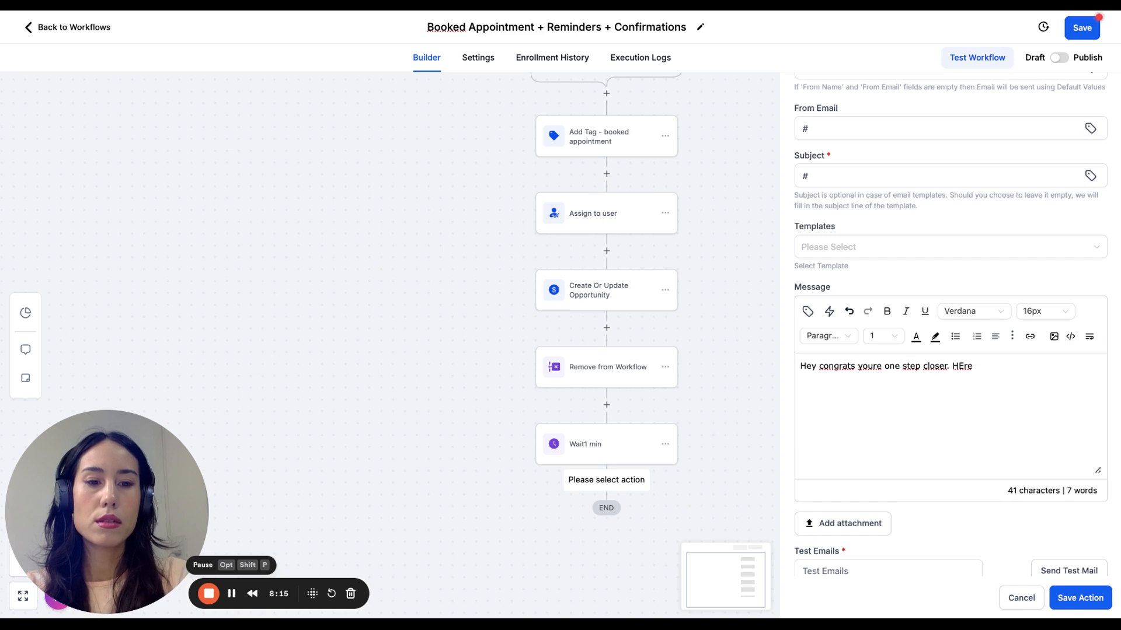
{"action": "type", "text": "ere are t"}
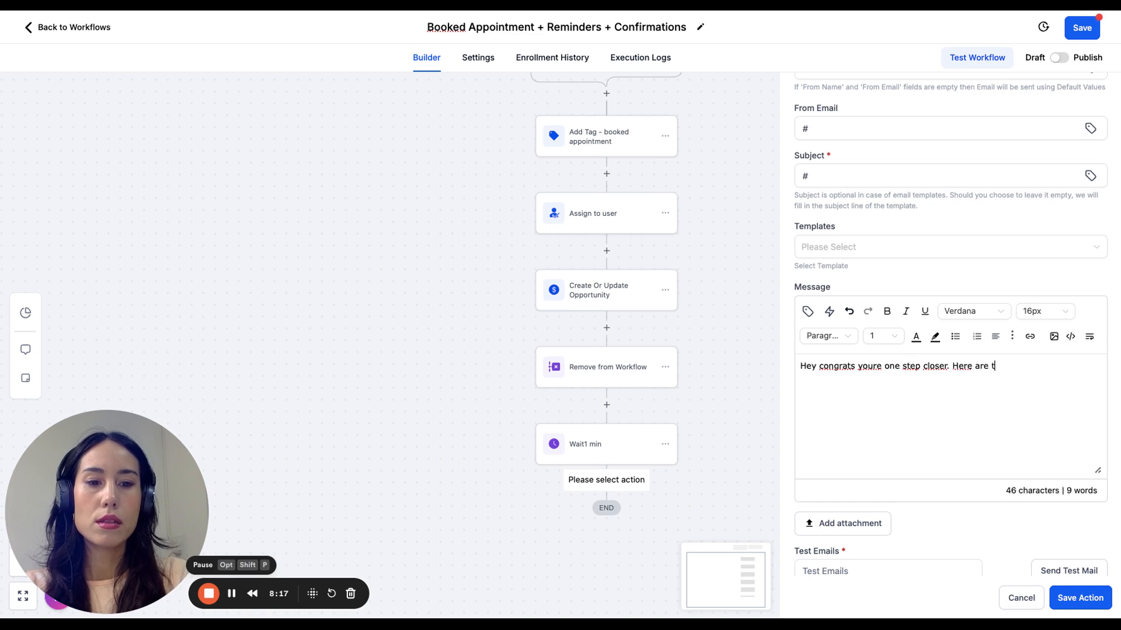
{"action": "type", "text": "he details of your app"}
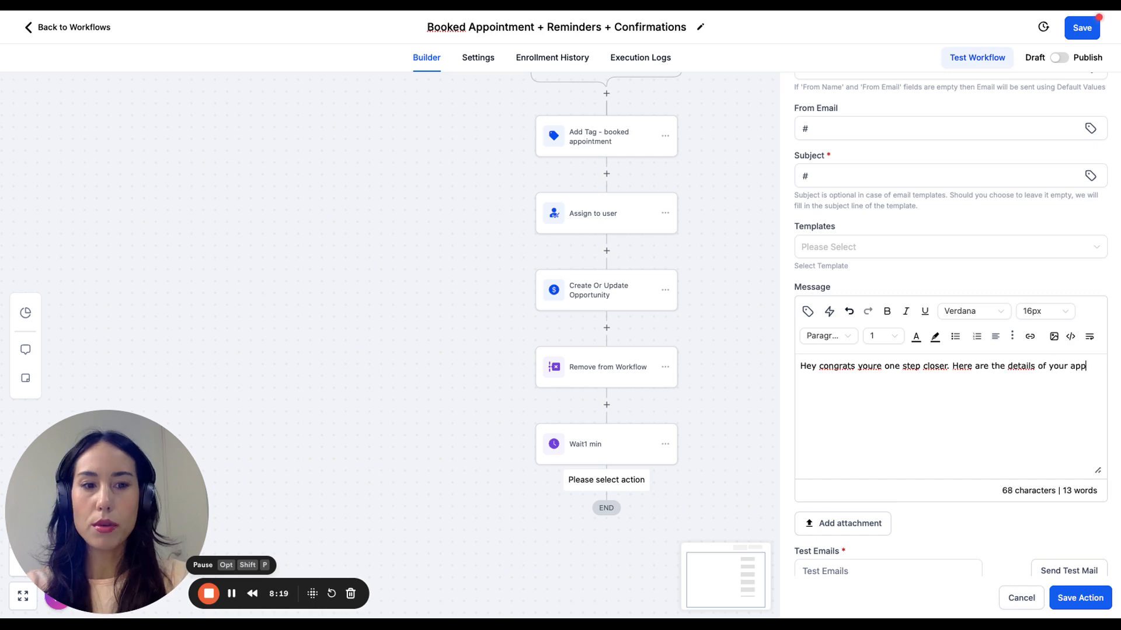
{"action": "type", "text": "ointment:"}
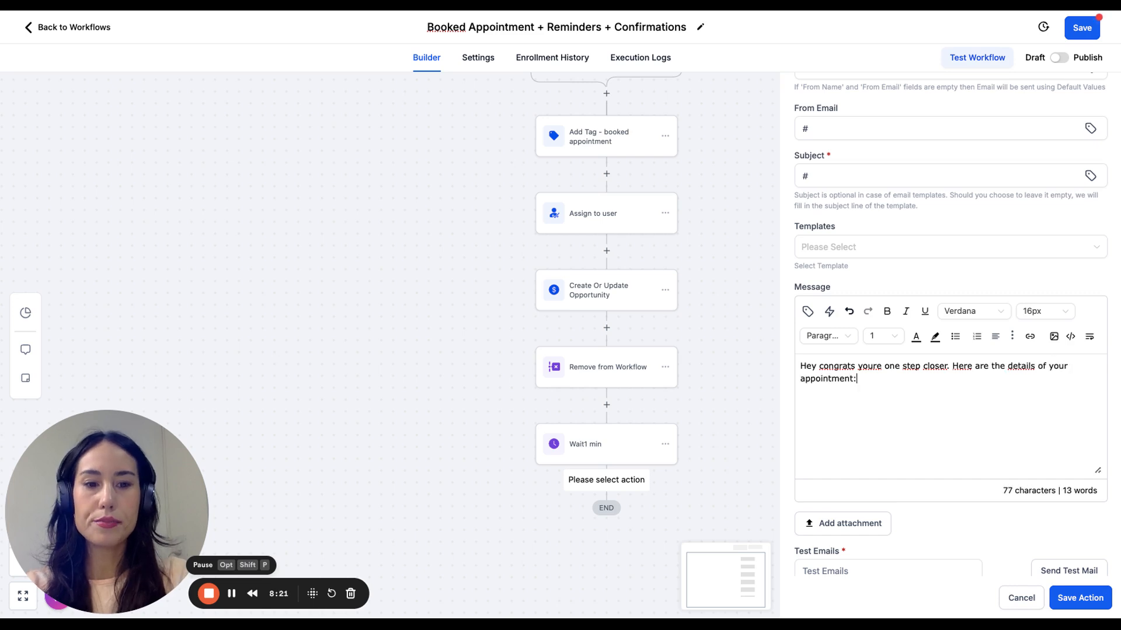
{"action": "key", "text": "Return"}
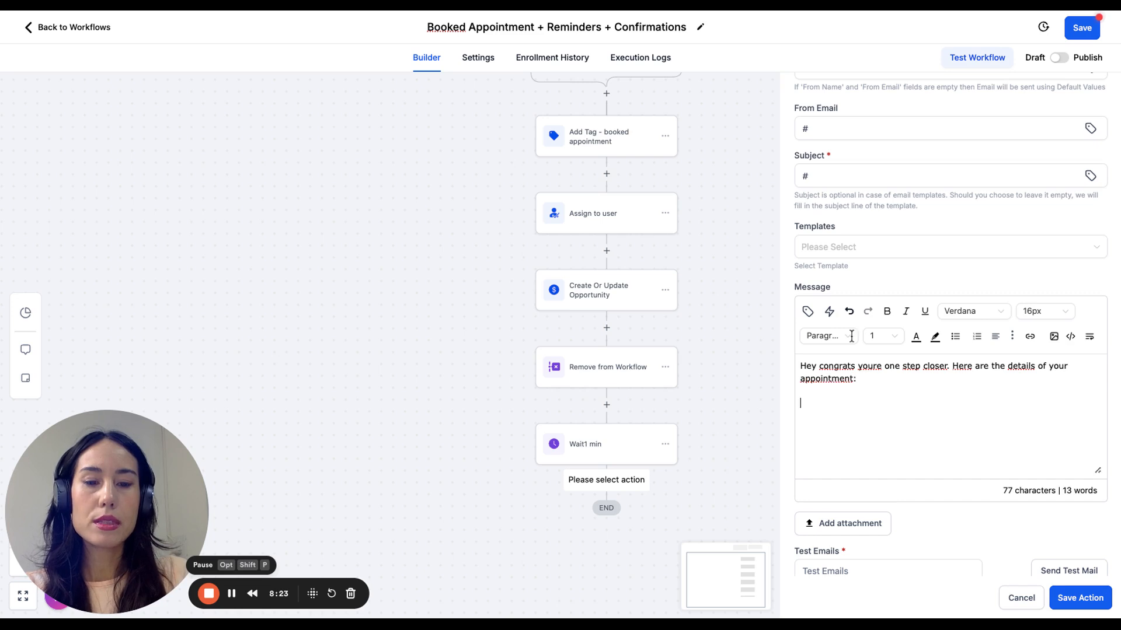
- Insert the Appointment End Date Time value below the message text, add a new line, and try to save the email action
{"action": "left_click", "coordinate": [808, 312]}
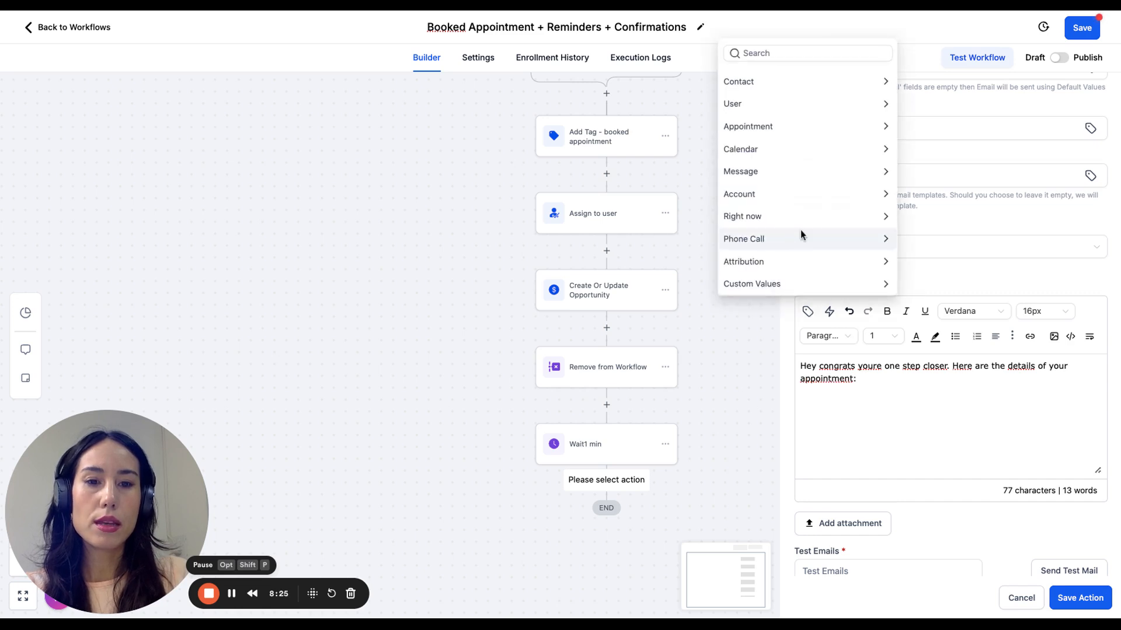
{"action": "left_click", "coordinate": [803, 127]}
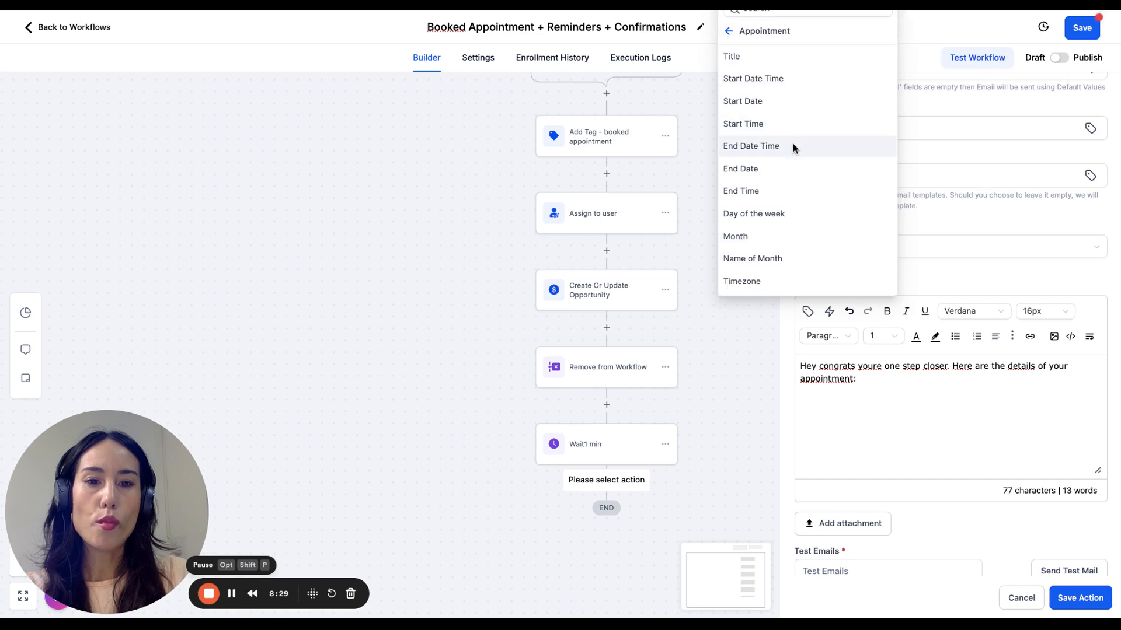
{"action": "left_click", "coordinate": [794, 147]}
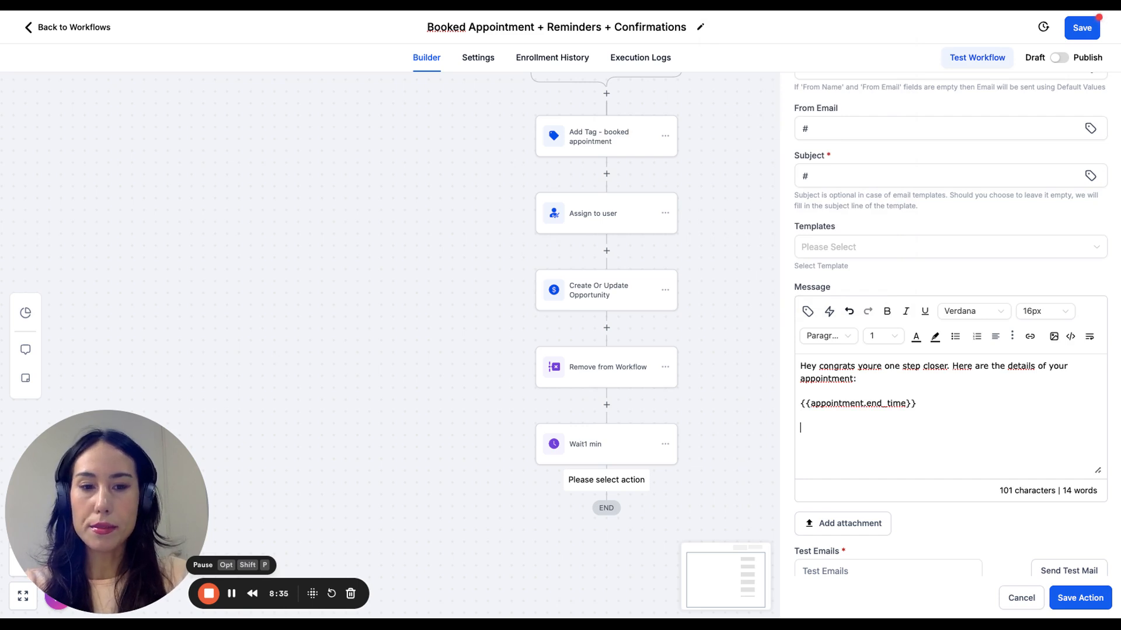
{"action": "key", "text": "Return"}
{"action": "key", "text": "Return"}
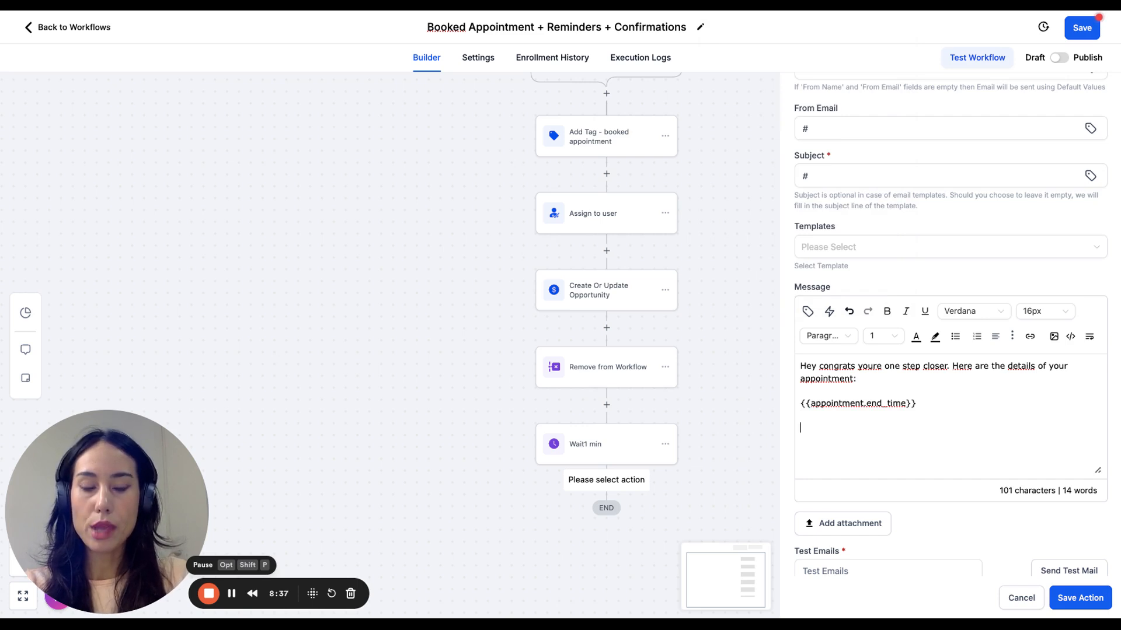
{"action": "left_click", "coordinate": [1081, 595]}
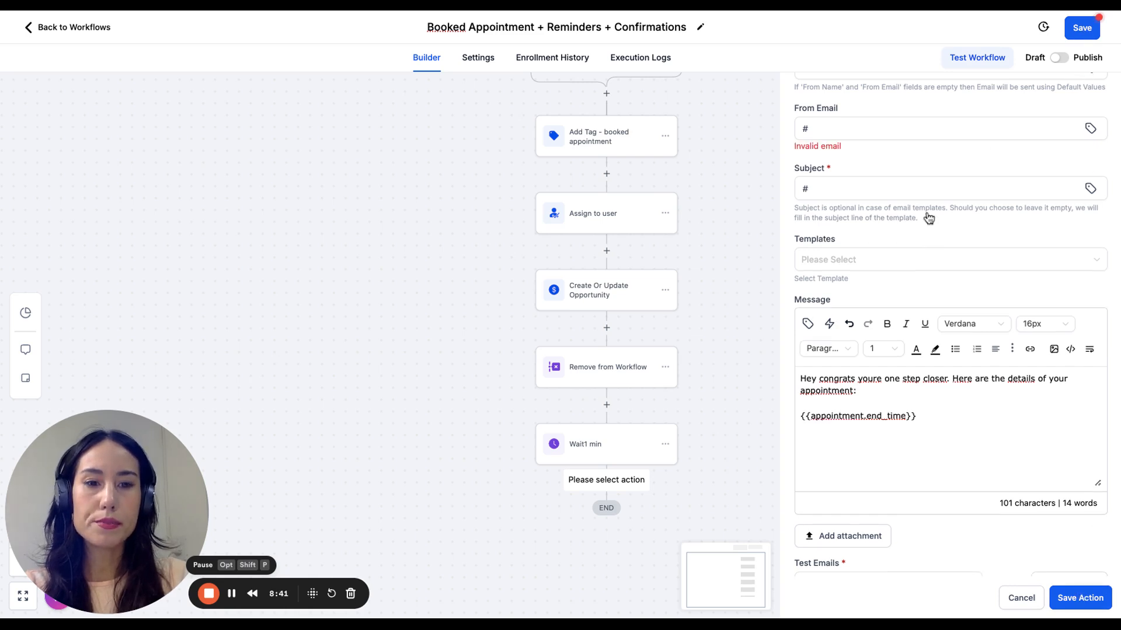
- Replace the From Email placeholder with a valid test email address and save the email action
{"action": "scroll", "coordinate": [928, 218], "scroll_direction": "up", "scroll_amount": 2}
{"action": "left_click", "coordinate": [823, 199]}
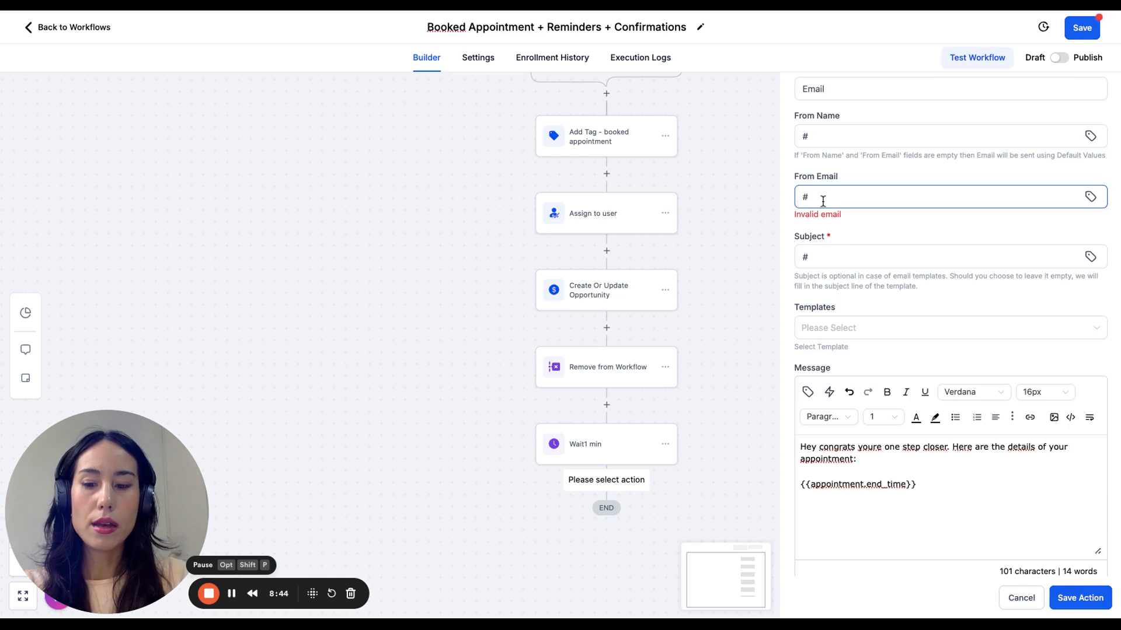
{"action": "type", "text": "te"}
{"action": "key", "text": "BackSpace"}
{"action": "key", "text": "BackSpace"}
{"action": "key", "text": "BackSpace"}
{"action": "type", "text": "test@"}
{"action": "key", "text": "BackSpace"}
{"action": "key", "text": "BackSpace"}
{"action": "type", "text": "t@"}
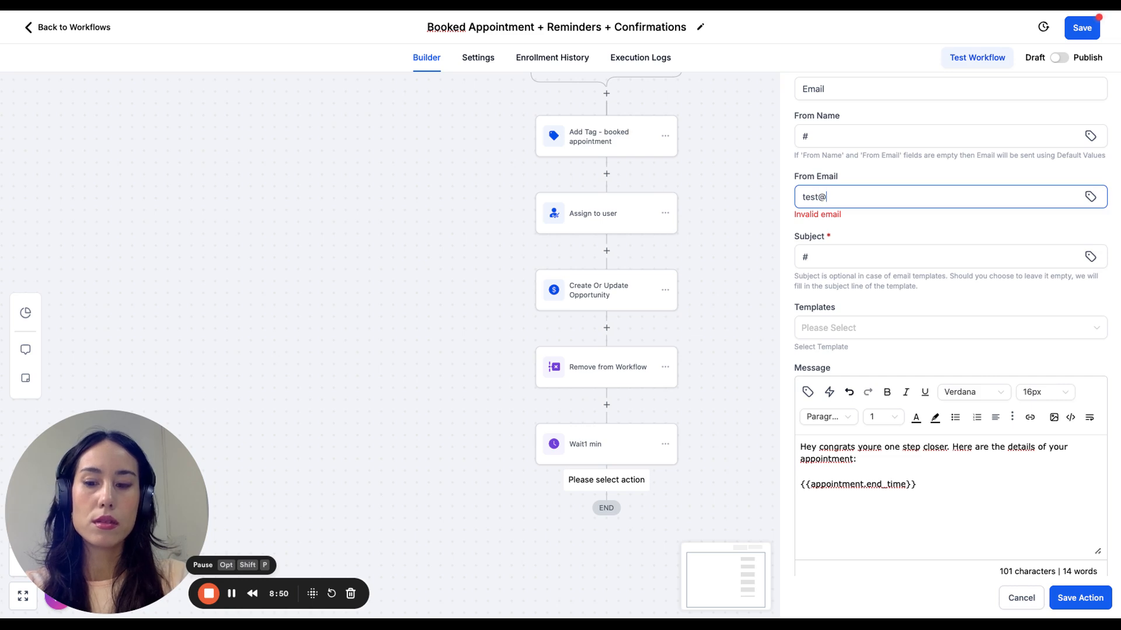
{"action": "type", "text": "test.com"}
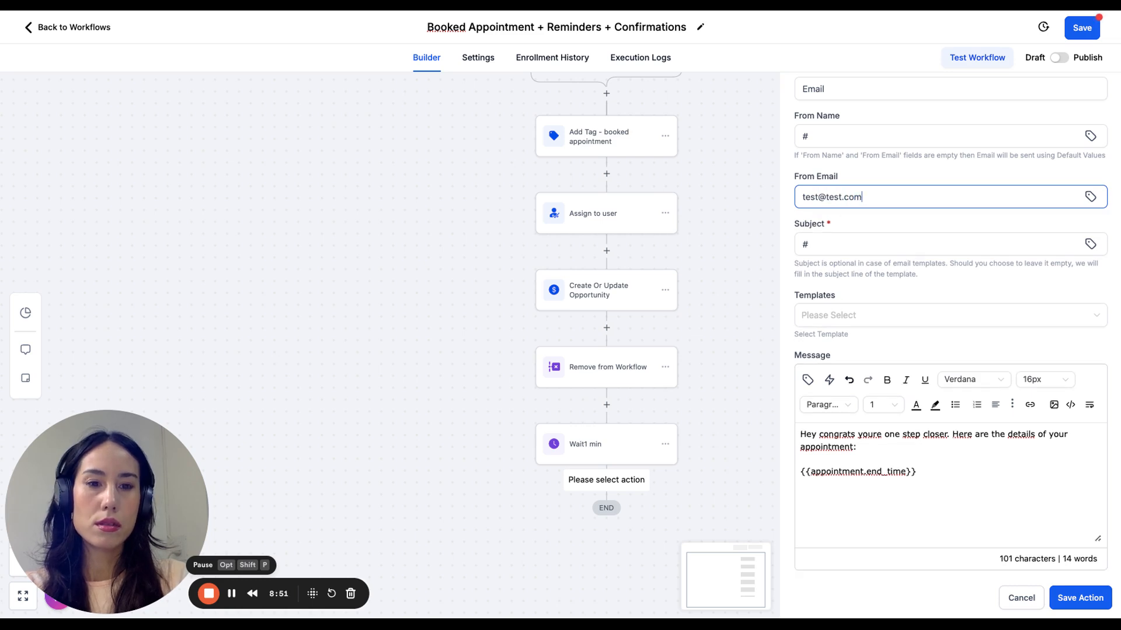
{"action": "left_click", "coordinate": [1080, 598]}
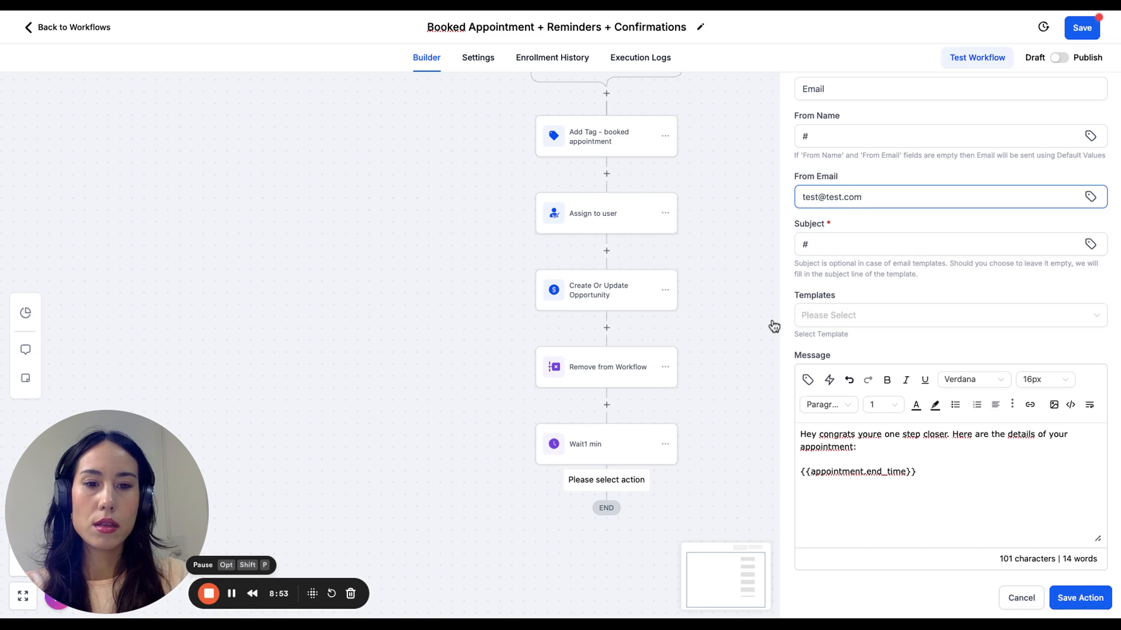
- Add a Send SMS action after the Email action, with the message "Hey congratss!" and "Here are the details:" on a second line
{"action": "scroll", "coordinate": [642, 408], "scroll_direction": "down", "scroll_amount": 2}
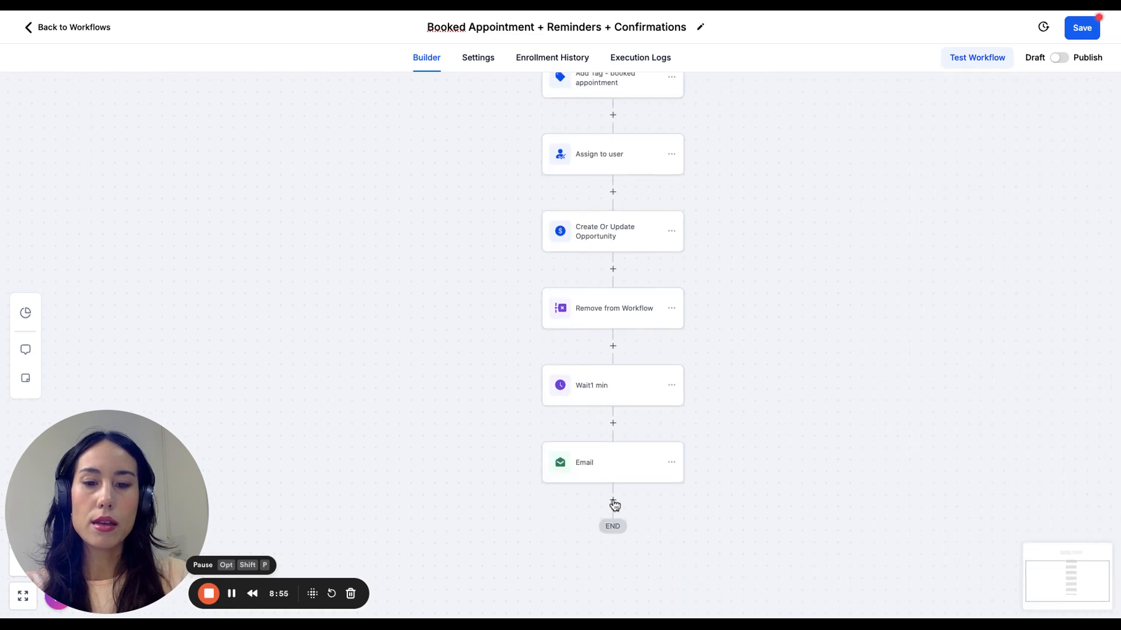
{"action": "left_click", "coordinate": [901, 143]}
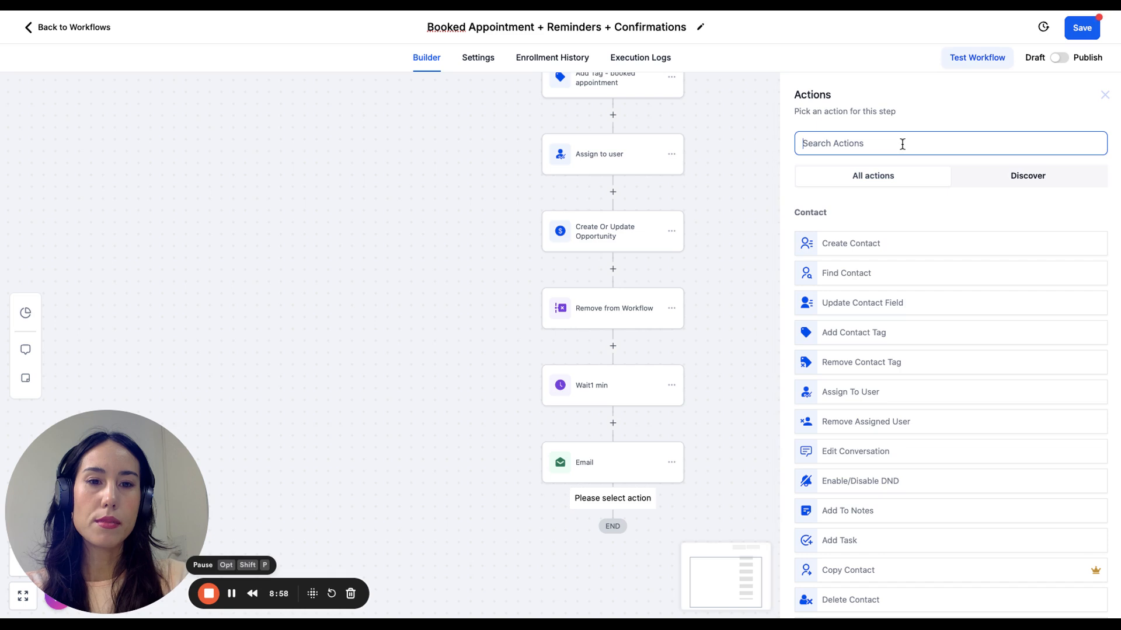
{"action": "type", "text": "send"}
{"action": "left_click", "coordinate": [855, 263]}
{"action": "left_click", "coordinate": [904, 365]}
{"action": "type", "text": "Hey congrat"}
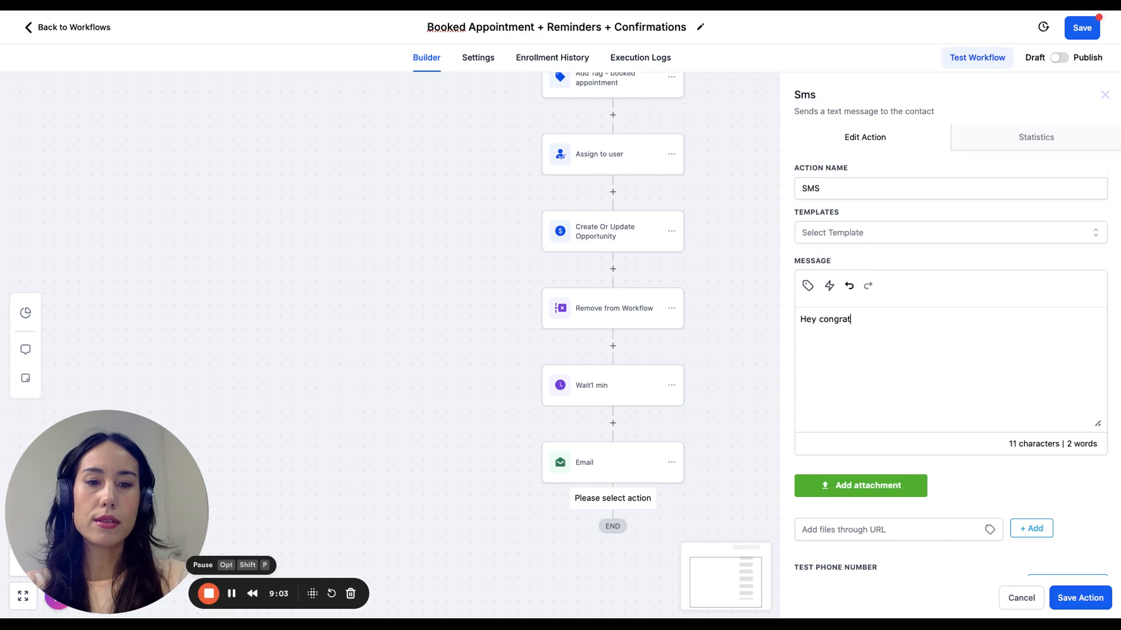
{"action": "type", "text": "ss! "}
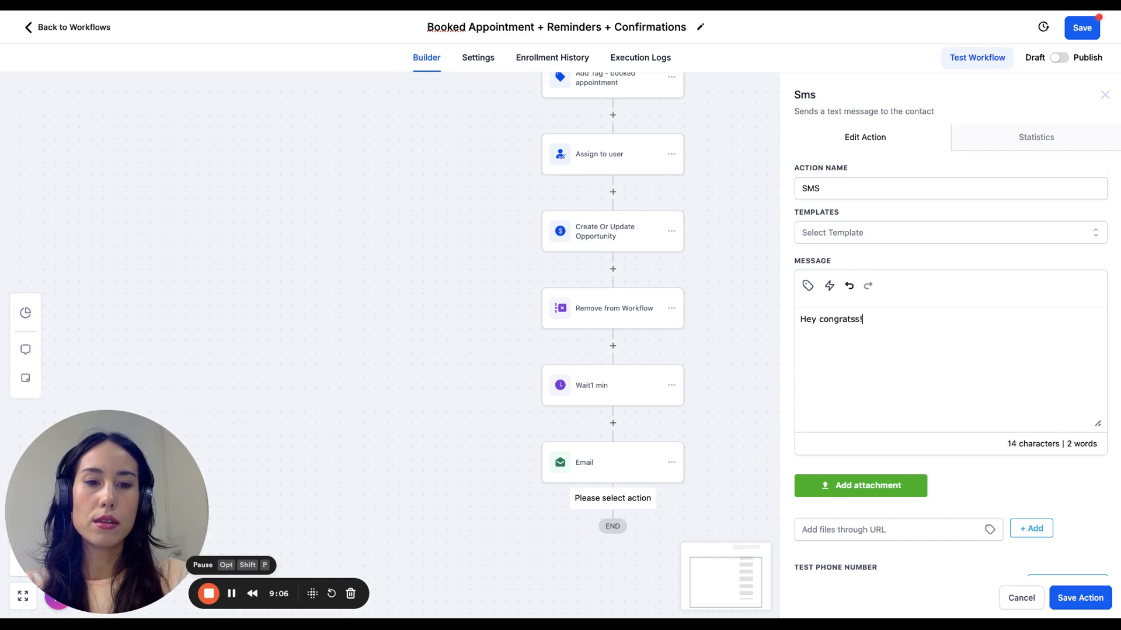
{"action": "type", "text": "Her"}
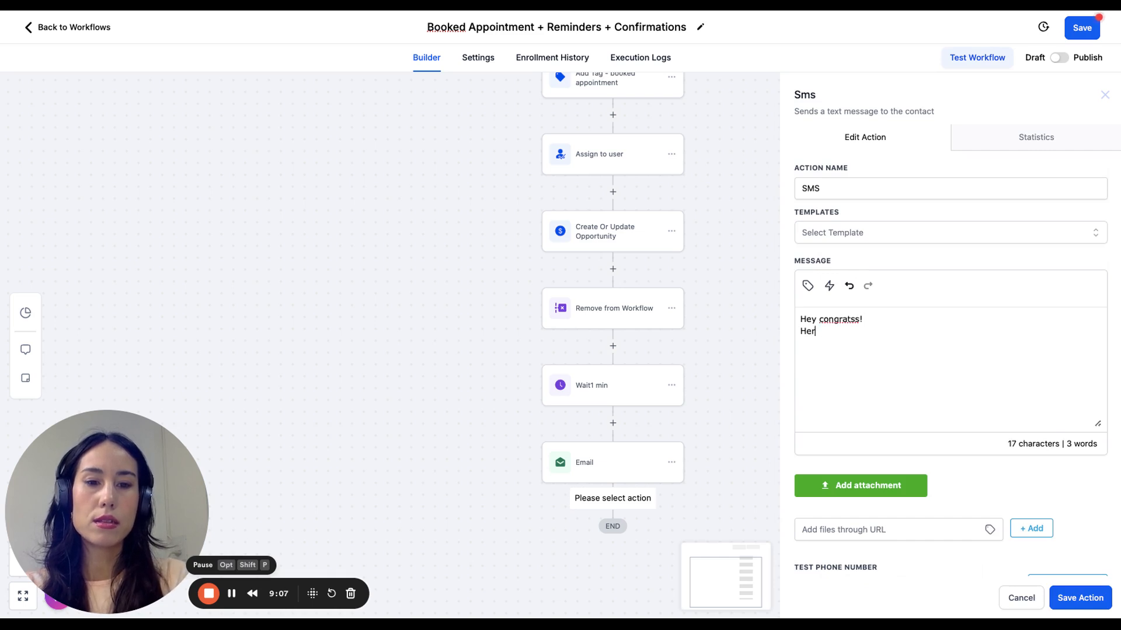
{"action": "type", "text": "e are the details:"}
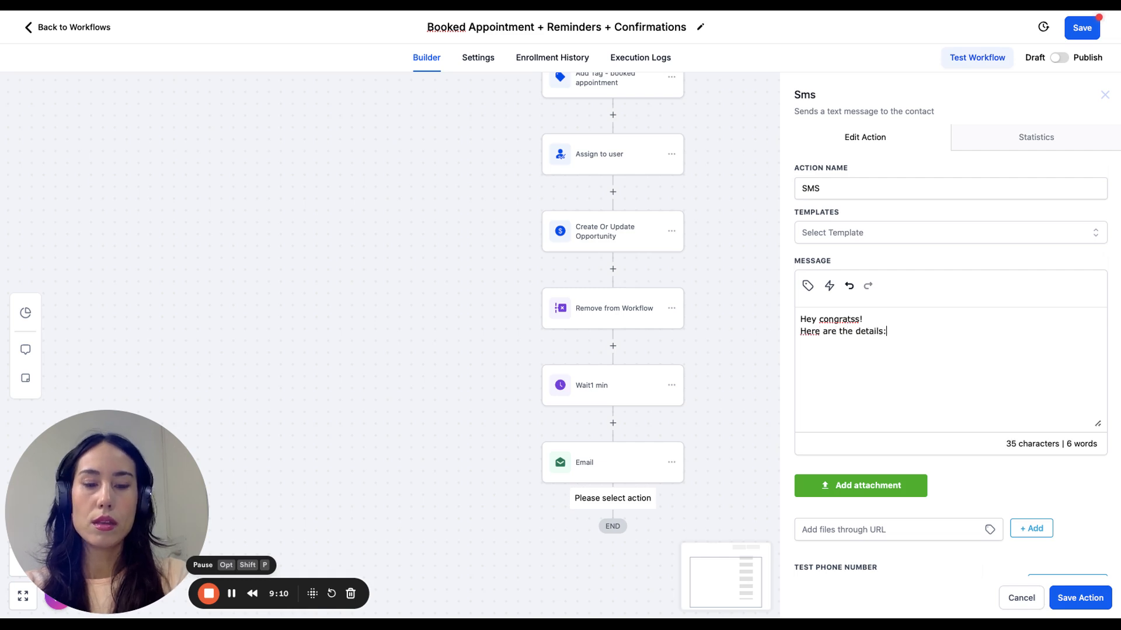
- Insert the appointment start time custom value below the SMS message text
{"action": "left_click", "coordinate": [807, 285]}
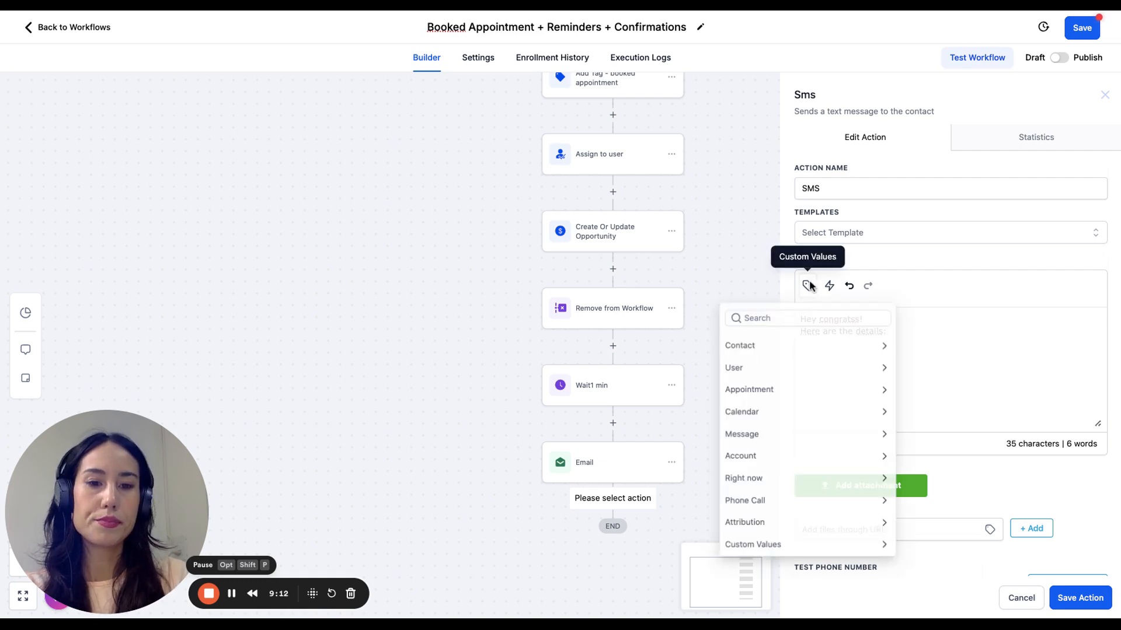
{"action": "left_click", "coordinate": [792, 393]}
{"action": "left_click", "coordinate": [971, 362]}
{"action": "scroll", "coordinate": [971, 362], "scroll_direction": "down", "scroll_amount": 1}
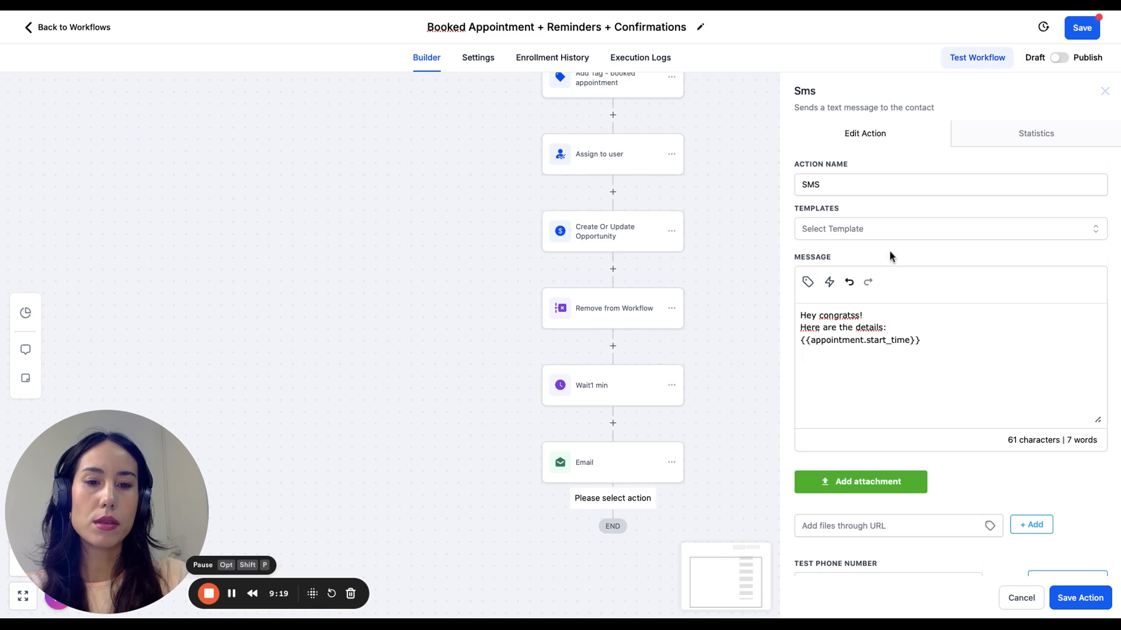
- Insert the appointment's Meeting Location value into the SMS message after the start time and save the action
{"action": "left_click", "coordinate": [808, 282]}
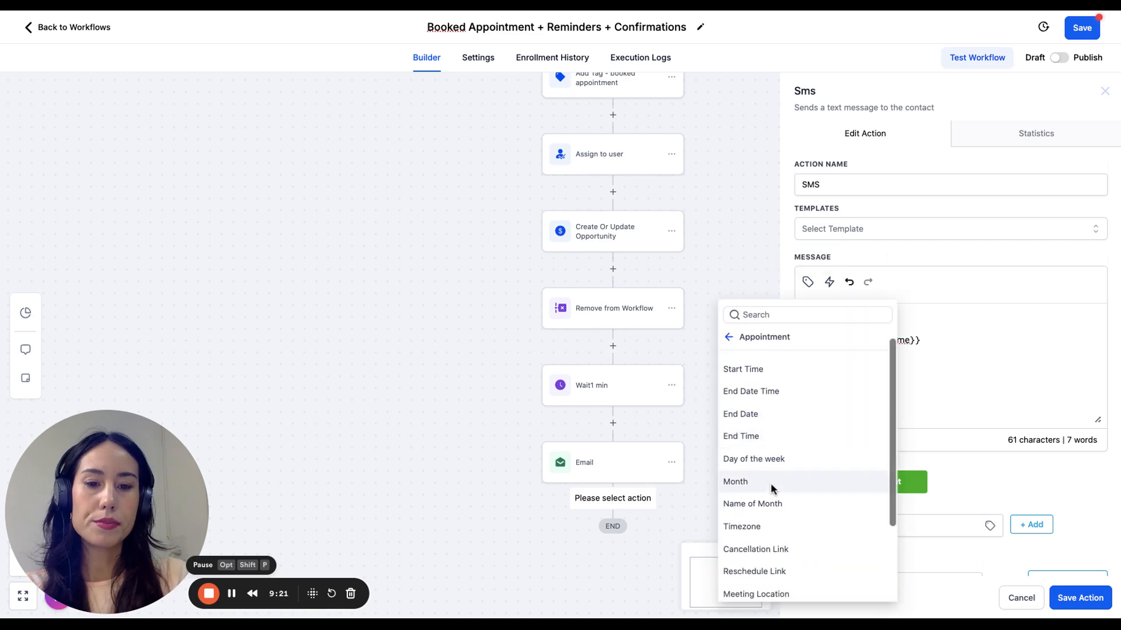
{"action": "scroll", "coordinate": [771, 534], "scroll_direction": "up", "scroll_amount": 1}
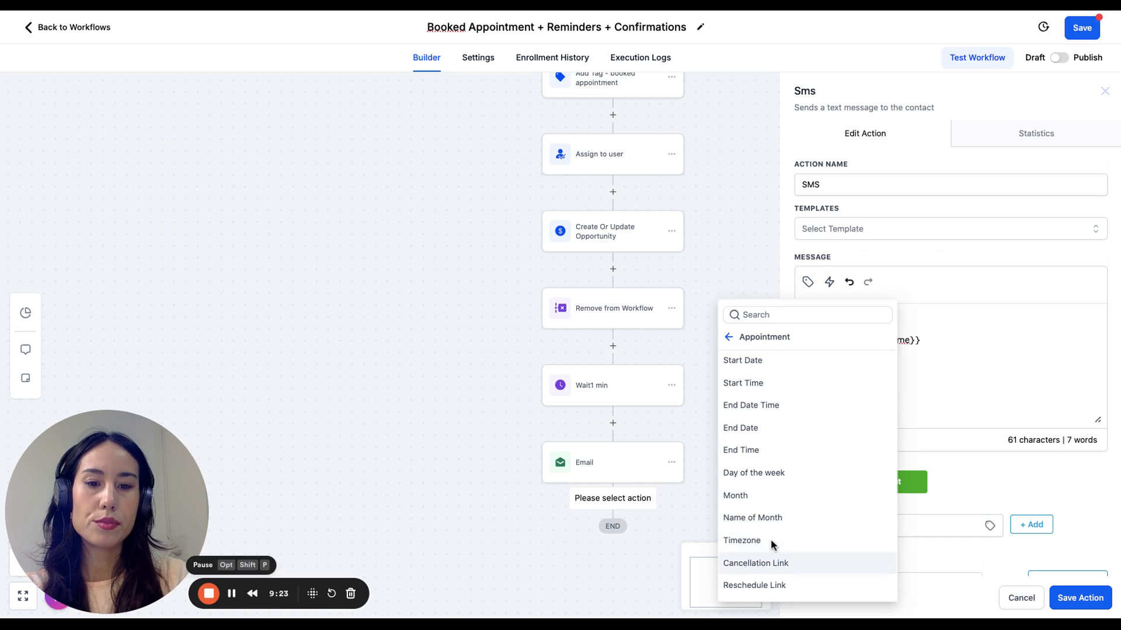
{"action": "scroll", "coordinate": [774, 525], "scroll_direction": "down", "scroll_amount": 3}
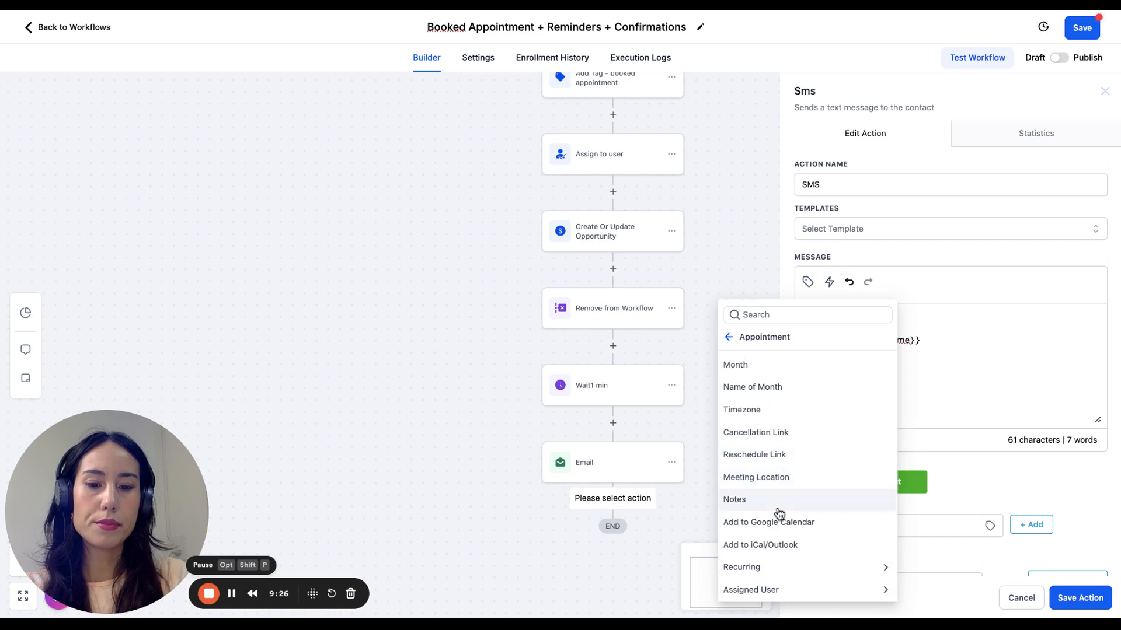
{"action": "scroll", "coordinate": [779, 512], "scroll_direction": "up", "scroll_amount": 1}
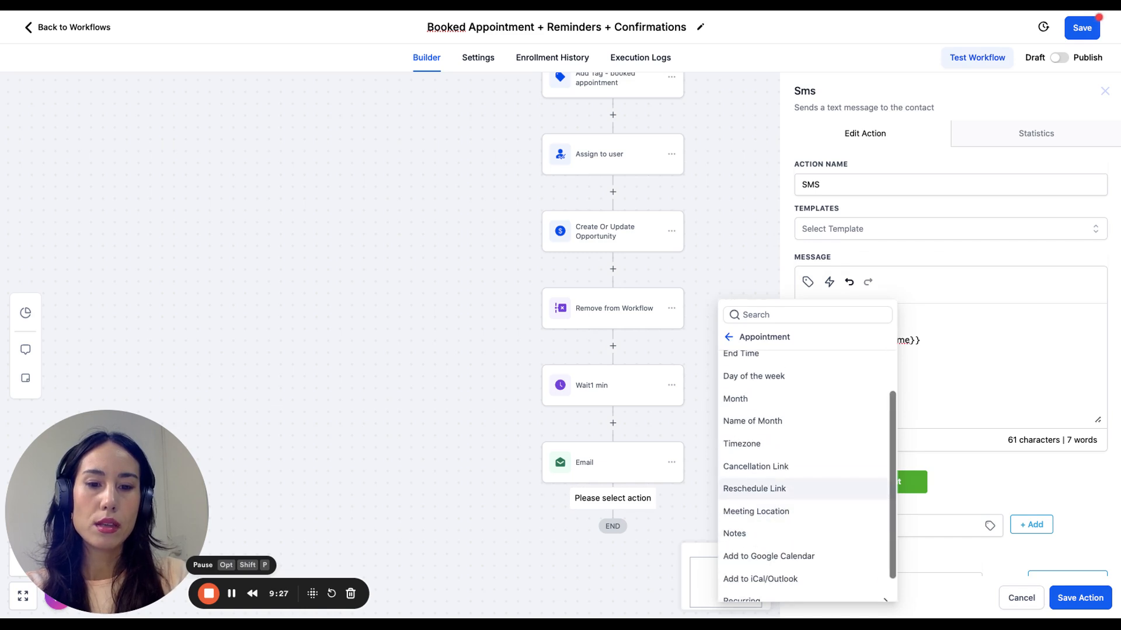
{"action": "left_click", "coordinate": [756, 511]}
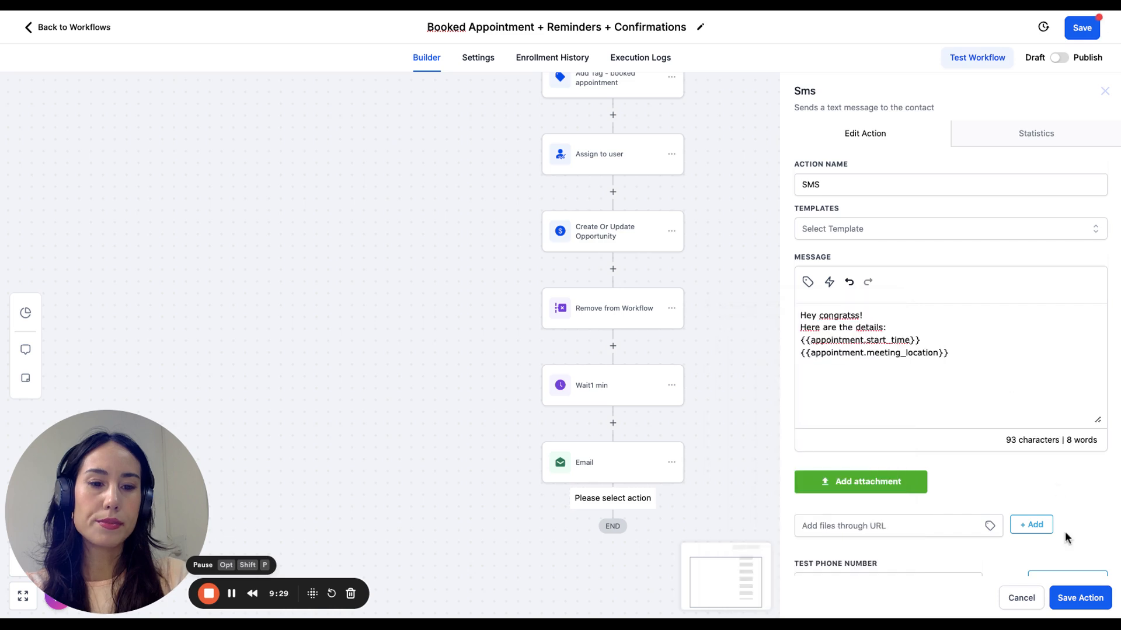
{"action": "left_click", "coordinate": [1080, 598]}
- Add a Wait action after the SMS action and make it wait for Event / Appointment time
{"action": "scroll", "coordinate": [819, 366], "scroll_direction": "down", "scroll_amount": 3}
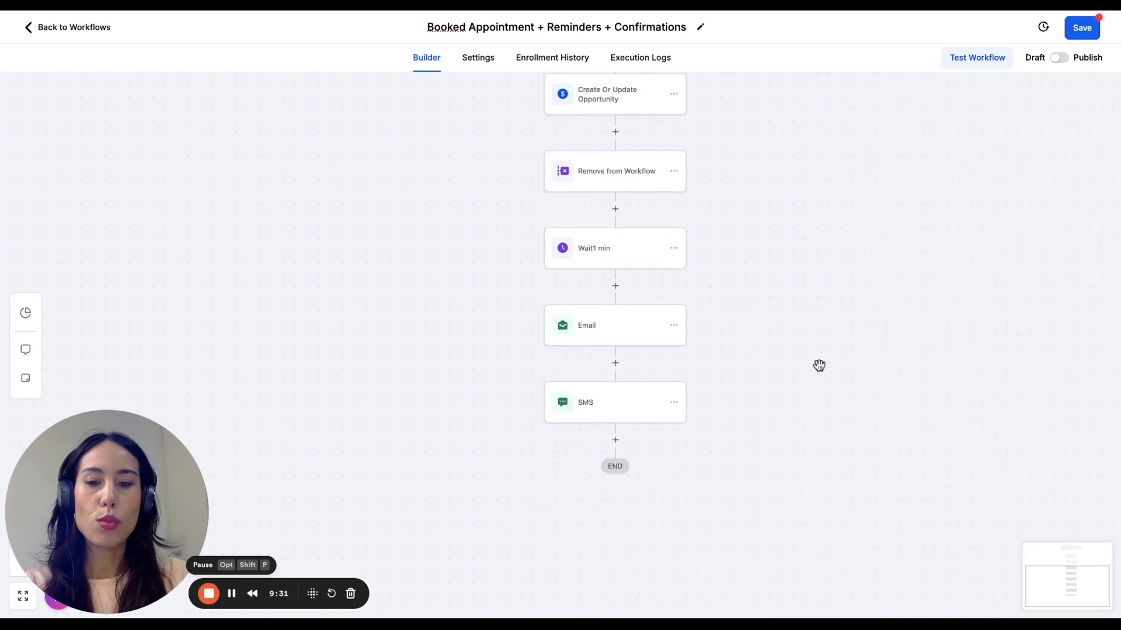
{"action": "scroll", "coordinate": [819, 365], "scroll_direction": "down", "scroll_amount": 1}
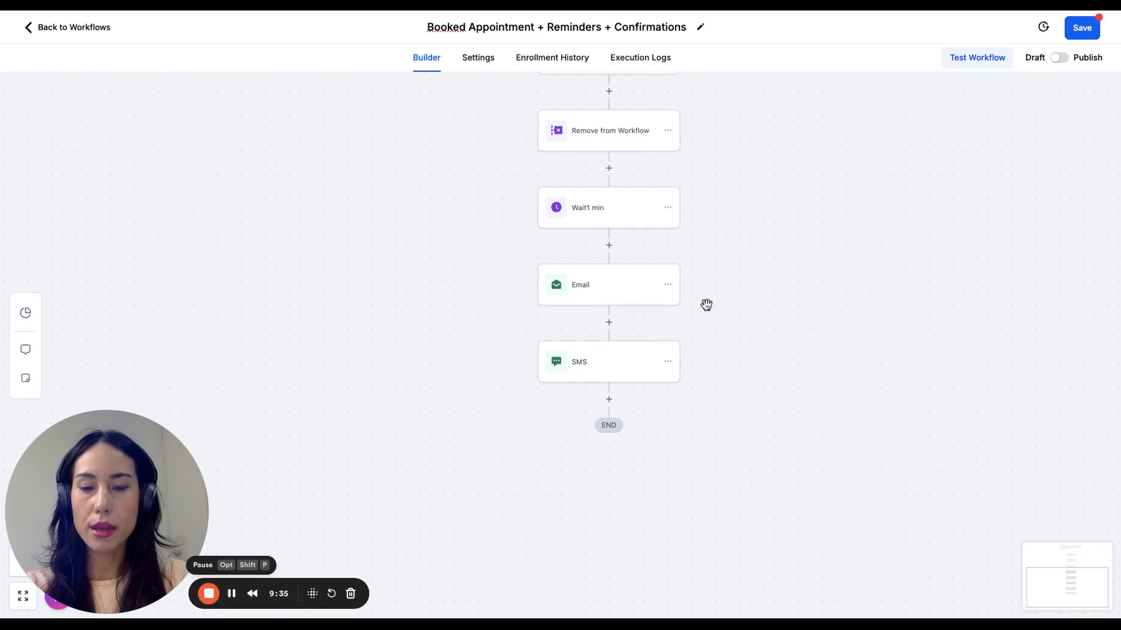
{"action": "left_click", "coordinate": [608, 401]}
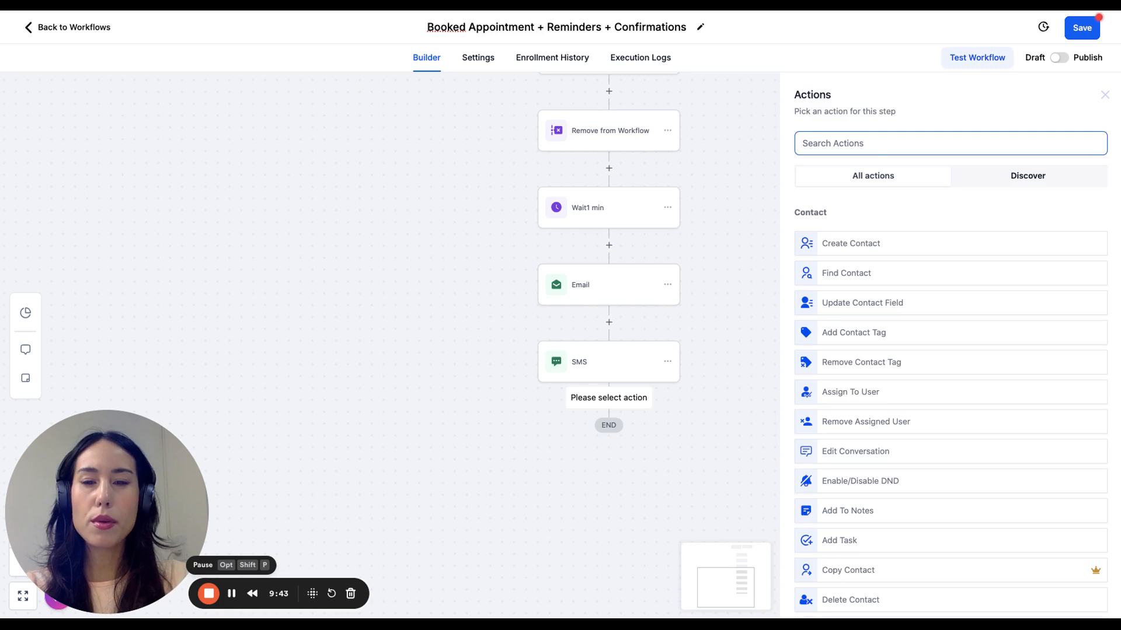
{"action": "type", "text": "wa"}
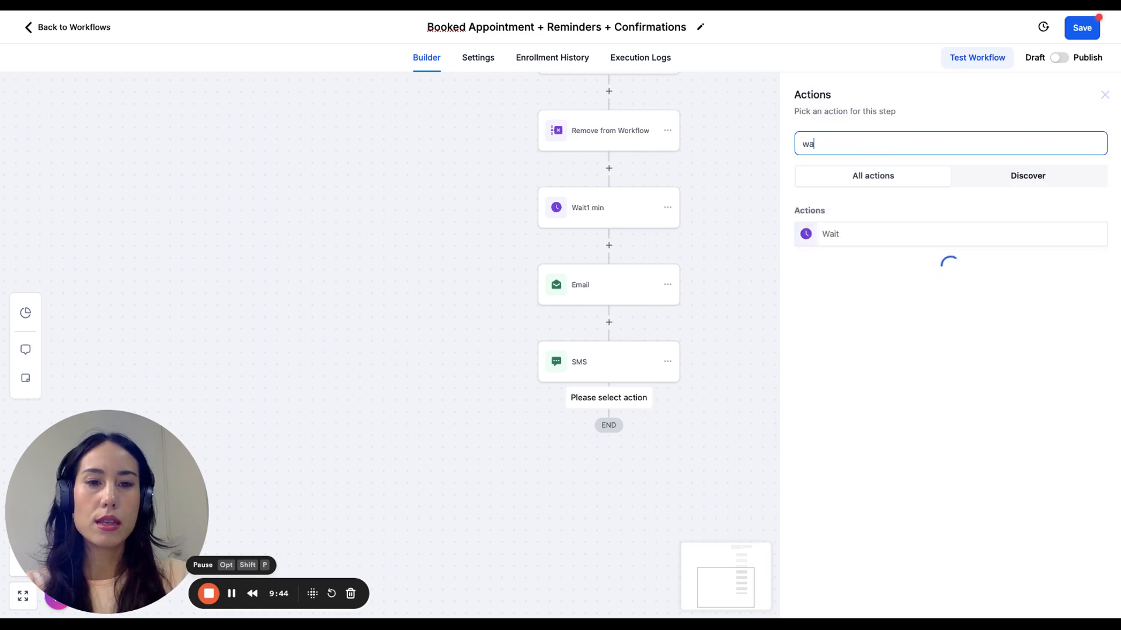
{"action": "left_click", "coordinate": [835, 235]}
{"action": "left_click", "coordinate": [642, 275]}
{"action": "key", "text": "BackSpace"}
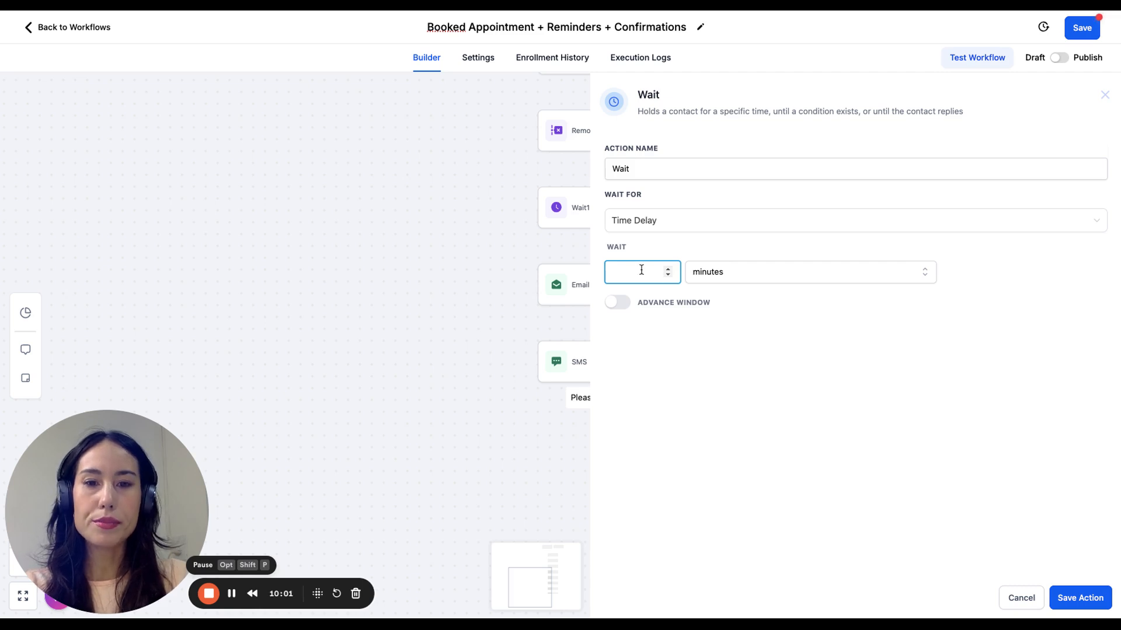
{"action": "left_click", "coordinate": [706, 220]}
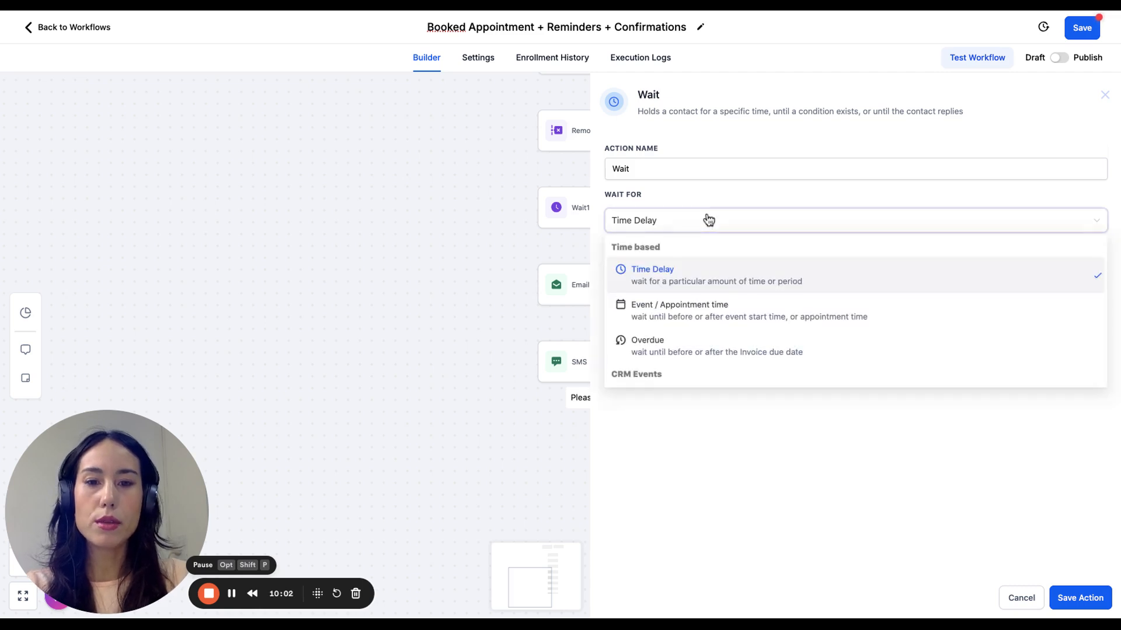
{"action": "left_click", "coordinate": [709, 315]}
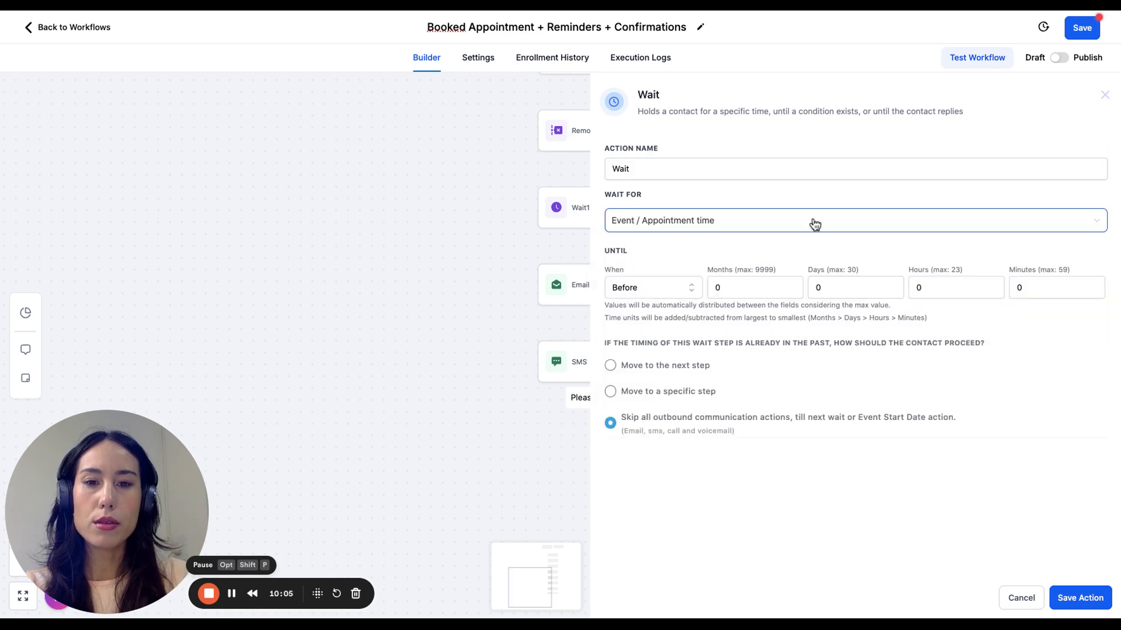
- Set the wait to end 12 hours before the appointment, and save the action and the workflow
{"action": "left_click", "coordinate": [917, 287]}
{"action": "type", "text": "12"}
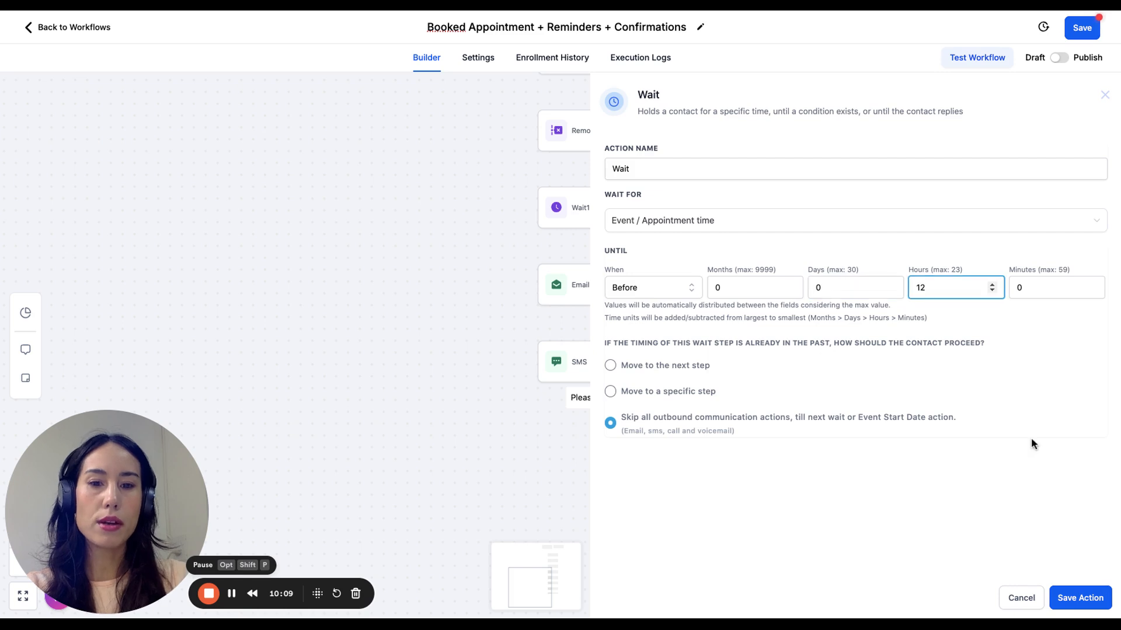
{"action": "left_click", "coordinate": [1087, 590]}
{"action": "left_click", "coordinate": [1077, 30]}
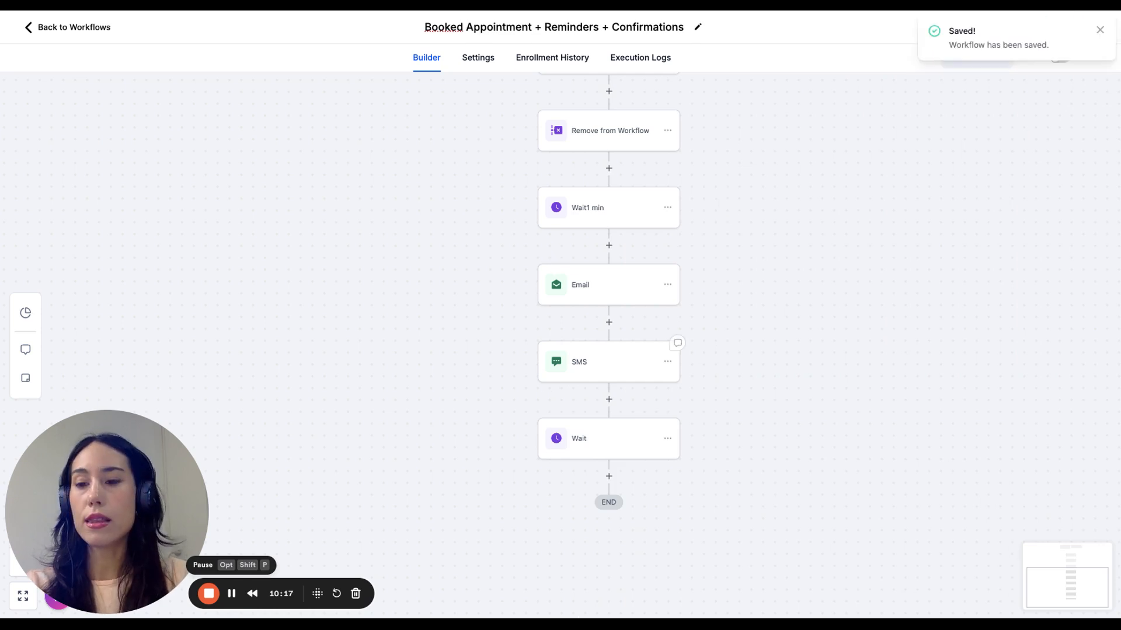
- Add a Send Email action after the appointment-time Wait action at the end of the workflow
{"action": "scroll", "coordinate": [667, 368], "scroll_direction": "down", "scroll_amount": 3}
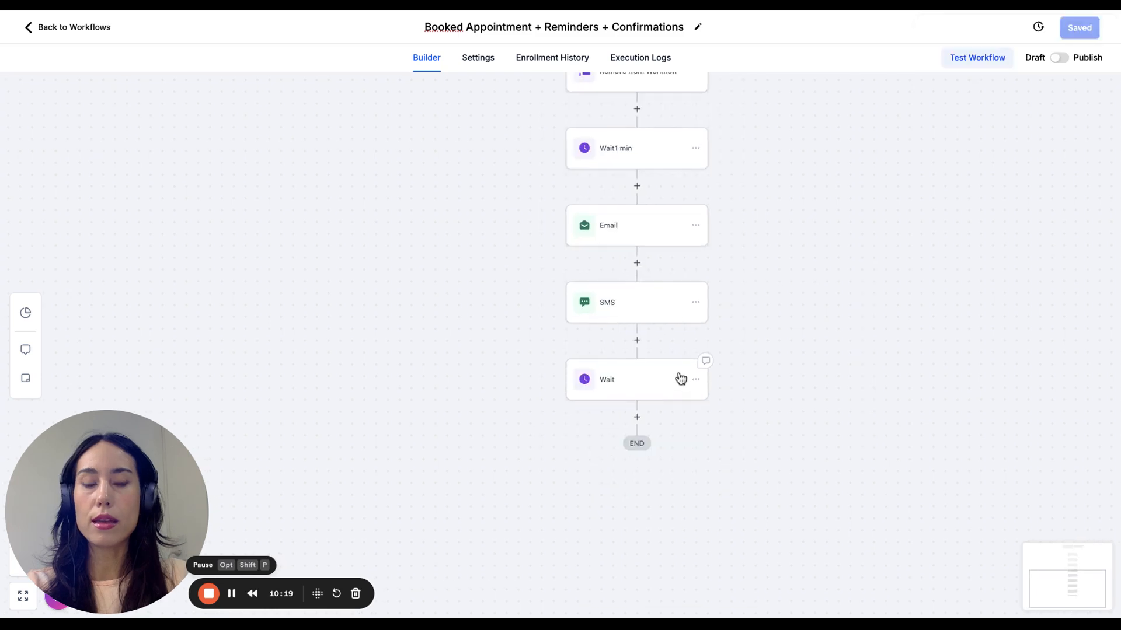
{"action": "scroll", "coordinate": [816, 396], "scroll_direction": "down", "scroll_amount": 2}
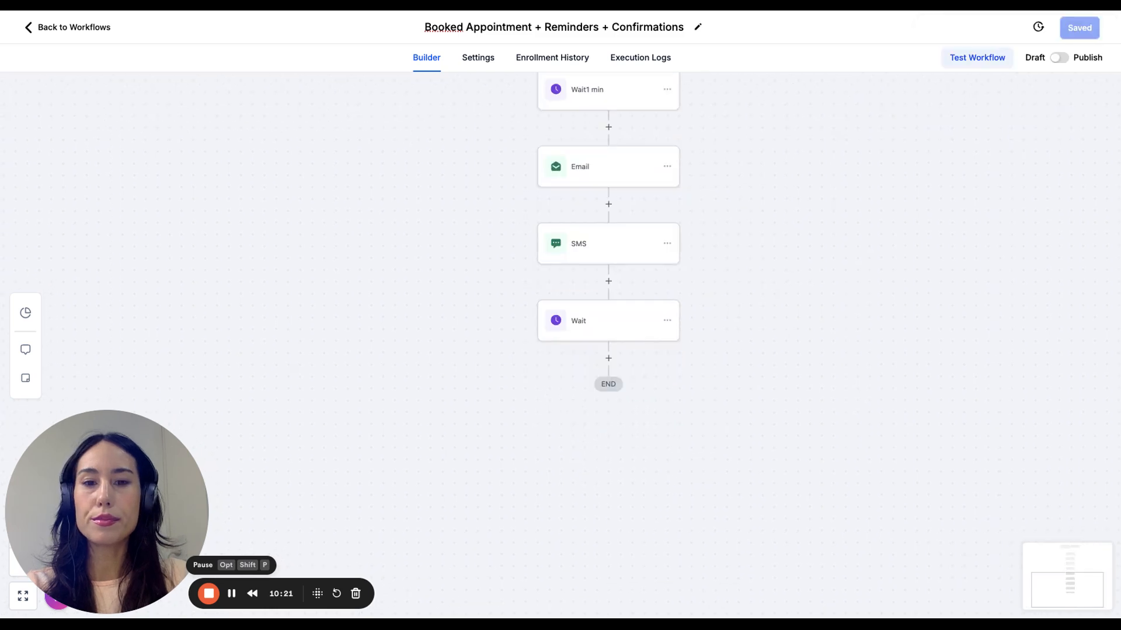
{"action": "scroll", "coordinate": [670, 443], "scroll_direction": "right", "scroll_amount": 2}
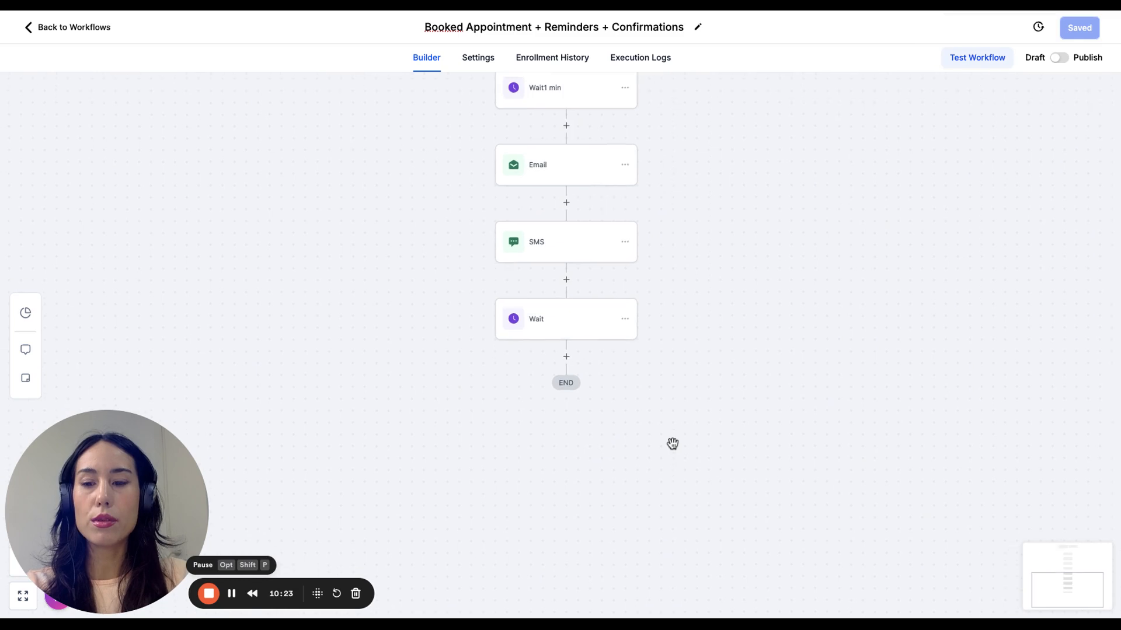
{"action": "left_click", "coordinate": [565, 356]}
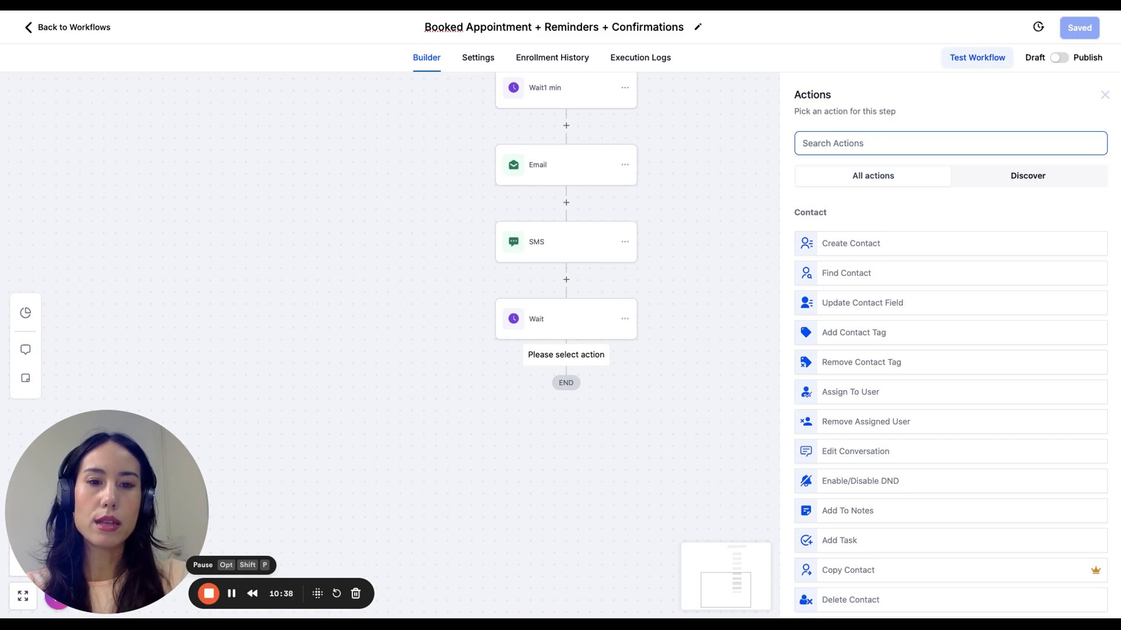
{"action": "type", "text": "send"}
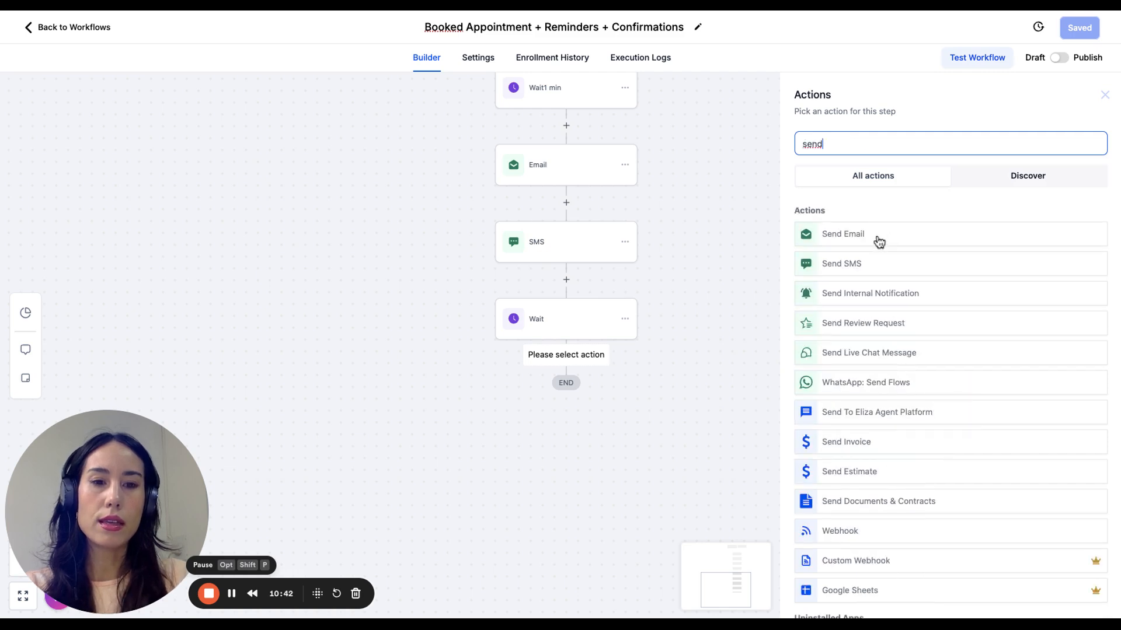
{"action": "left_click", "coordinate": [878, 234]}
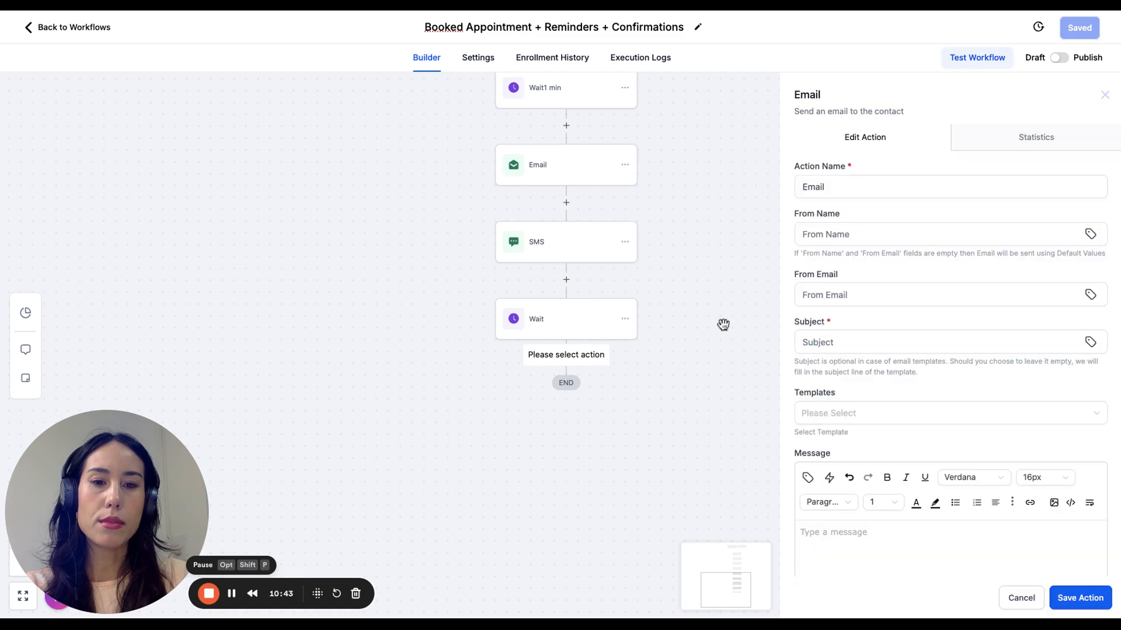
- Set the new email action's name to "ConfirmationEmail"
{"action": "left_click", "coordinate": [893, 186]}
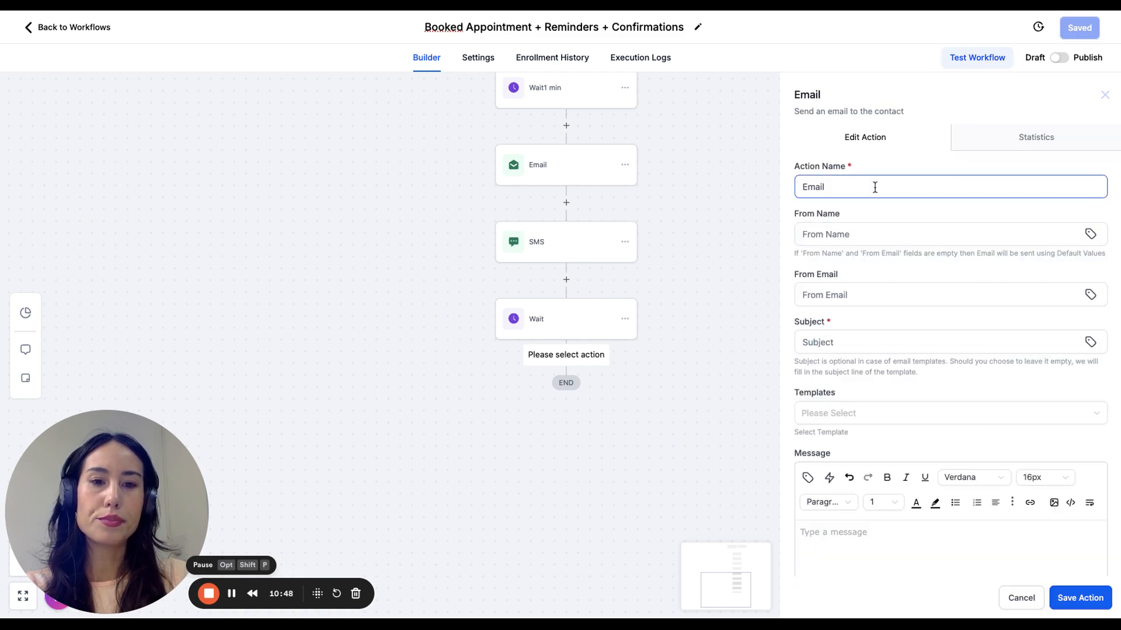
{"action": "key", "text": "BackSpace"}
{"action": "key", "text": "BackSpace"}
{"action": "key", "text": "BackSpace"}
{"action": "key", "text": "BackSpace"}
{"action": "key", "text": "BackSpace"}
{"action": "type", "text": "Con"}
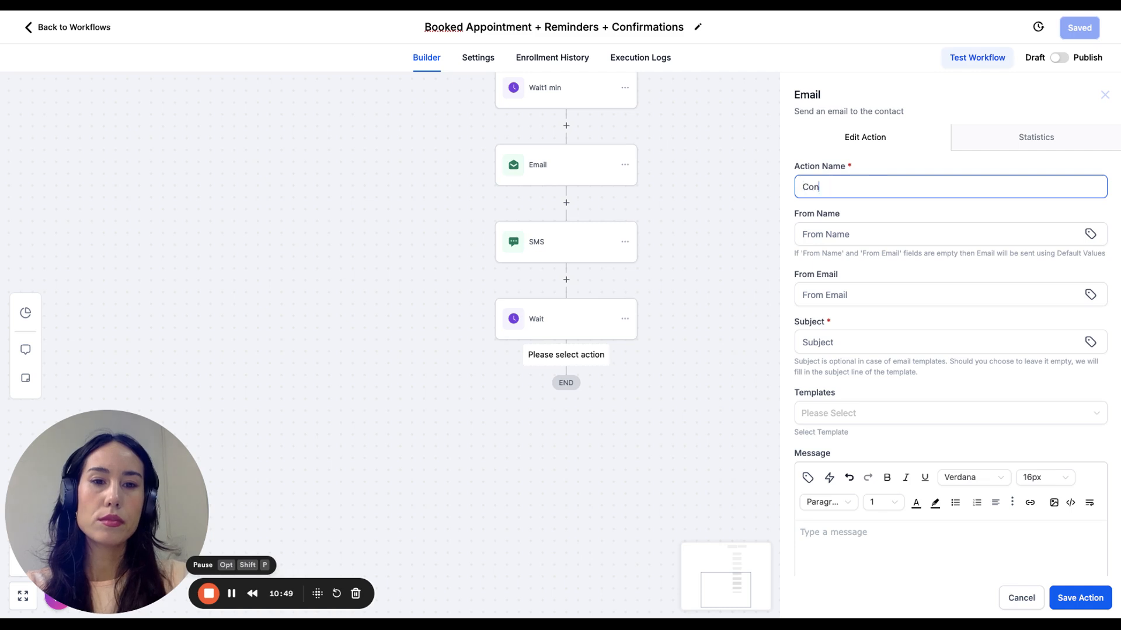
{"action": "type", "text": "firmationEmail"}
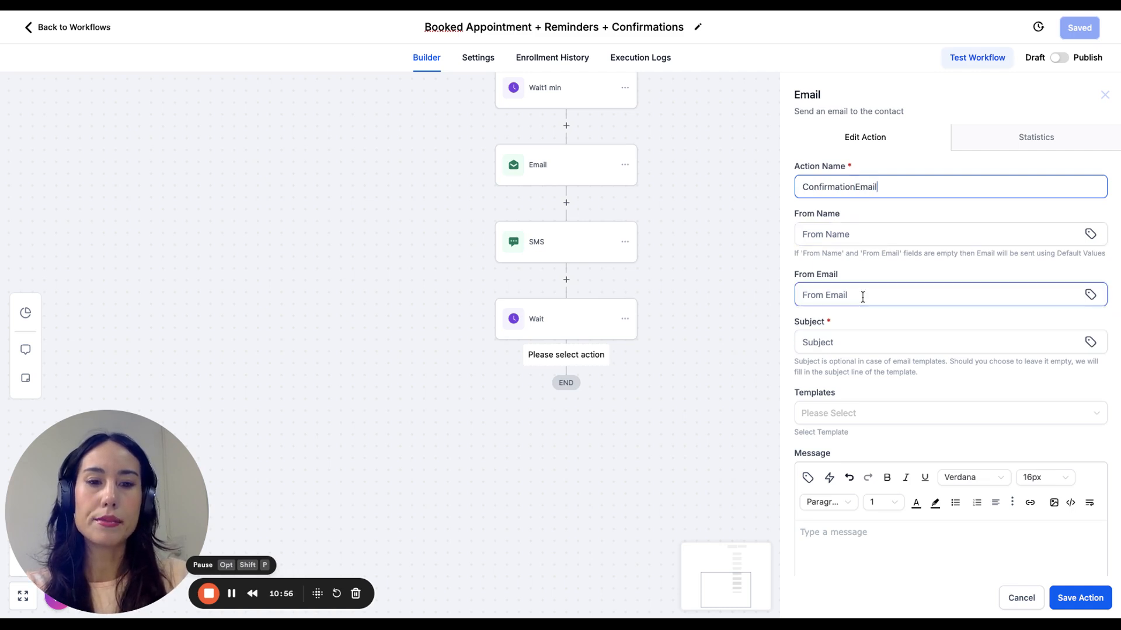
- Fill in the sender's email address and set the email subject to "Required: Action for {{contact.first_name}}"
{"action": "left_click", "coordinate": [863, 298]}
{"action": "type", "text": "te"}
{"action": "left_click", "coordinate": [928, 327]}
{"action": "left_click", "coordinate": [871, 340]}
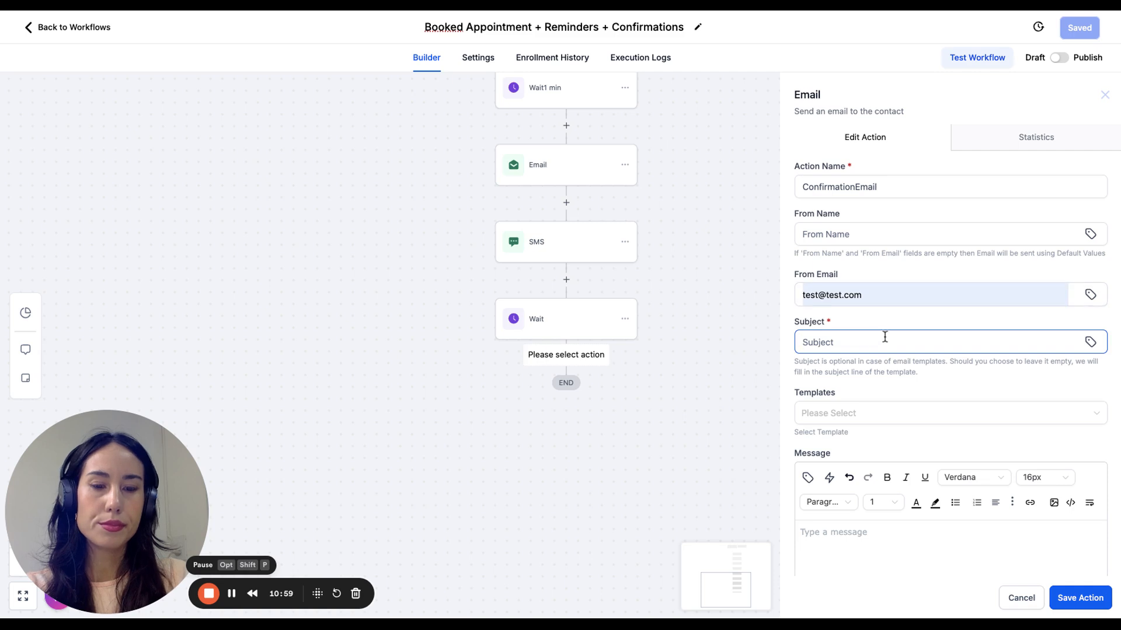
{"action": "type", "text": "Required"}
{"action": "left_click", "coordinate": [882, 369]}
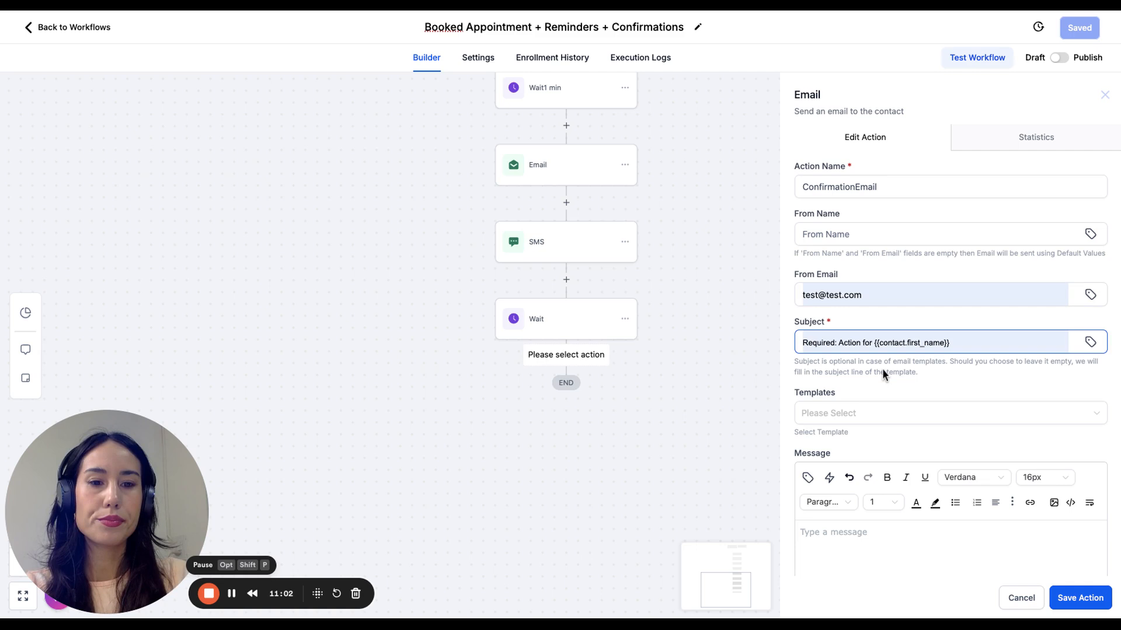
- Begin the email message body with "Hey were pleased to offfer you a free consultation"
{"action": "scroll", "coordinate": [882, 408], "scroll_direction": "down", "scroll_amount": 2}
{"action": "left_click", "coordinate": [860, 487]}
{"action": "type", "text": "Hey "}
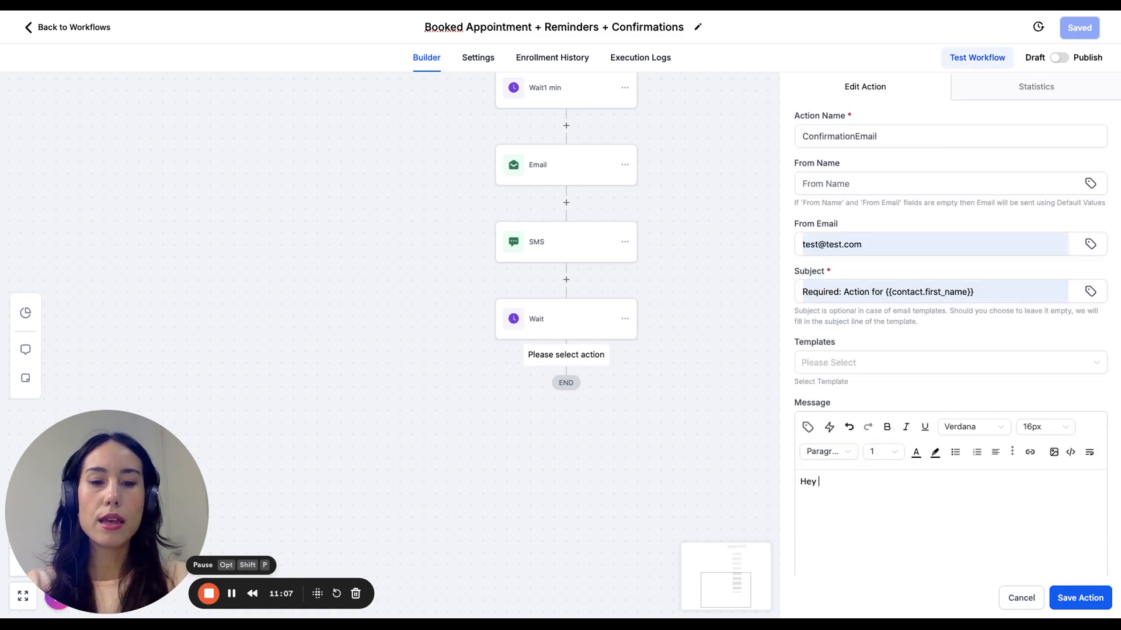
{"action": "type", "text": "were please of"}
{"action": "key", "text": "BackSpace"}
{"action": "key", "text": "BackSpace"}
{"action": "key", "text": "BackSpace"}
{"action": "type", "text": "d to offfer you a free consultatioN"}
{"action": "key", "text": "BackSpace"}
{"action": "type", "text": "np"}
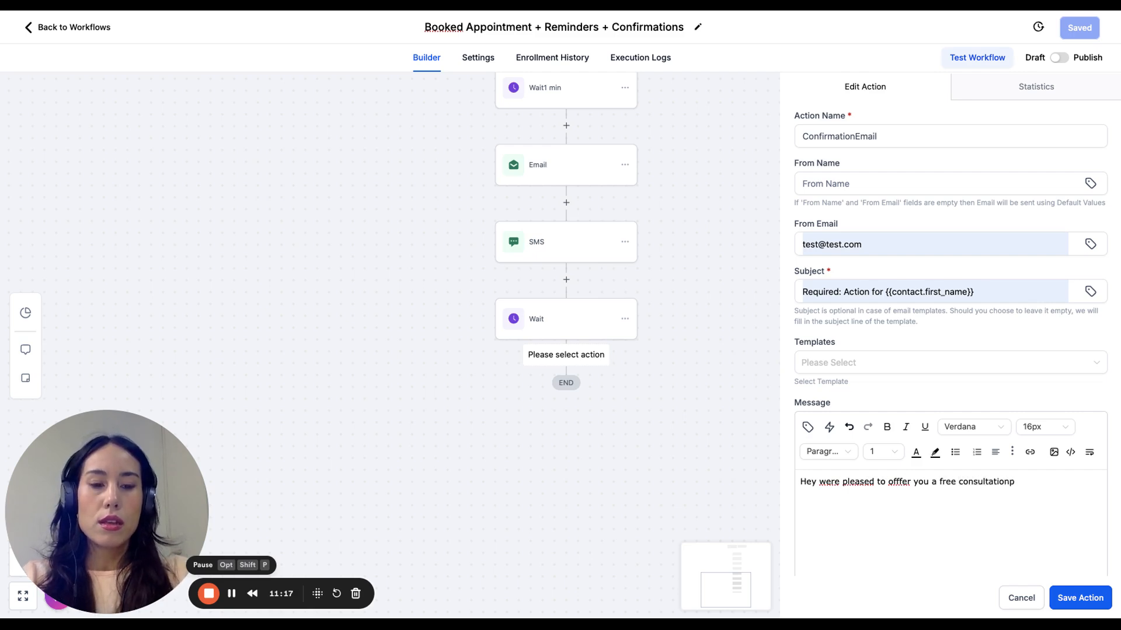
{"action": "key", "text": "BackSpace"}
- End the opening sentence and continue the message with "Howver, to continue to offer you this complementary opportunity"
{"action": "type", "text": ". Howver, t"}
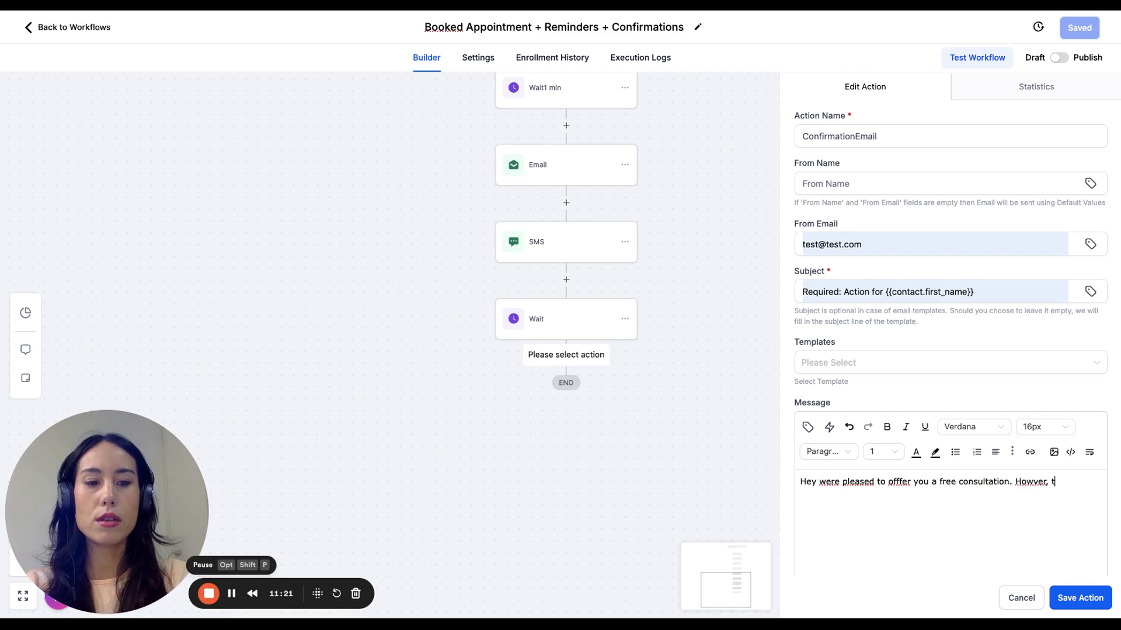
{"action": "type", "text": "o continue"}
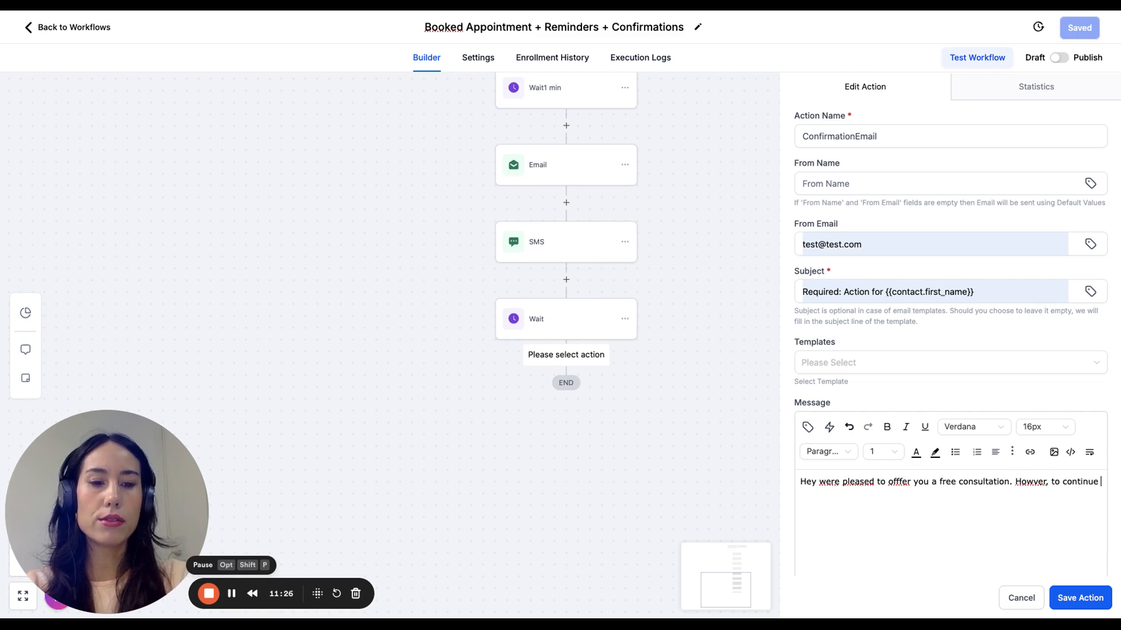
{"action": "type", "text": " to off"}
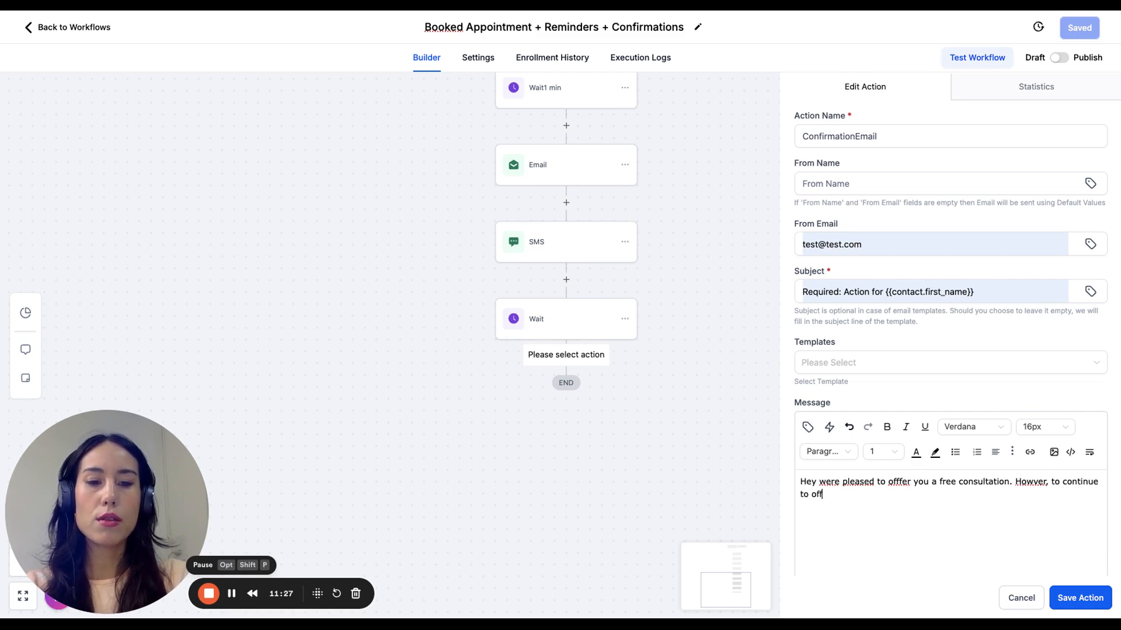
{"action": "type", "text": "er you this"}
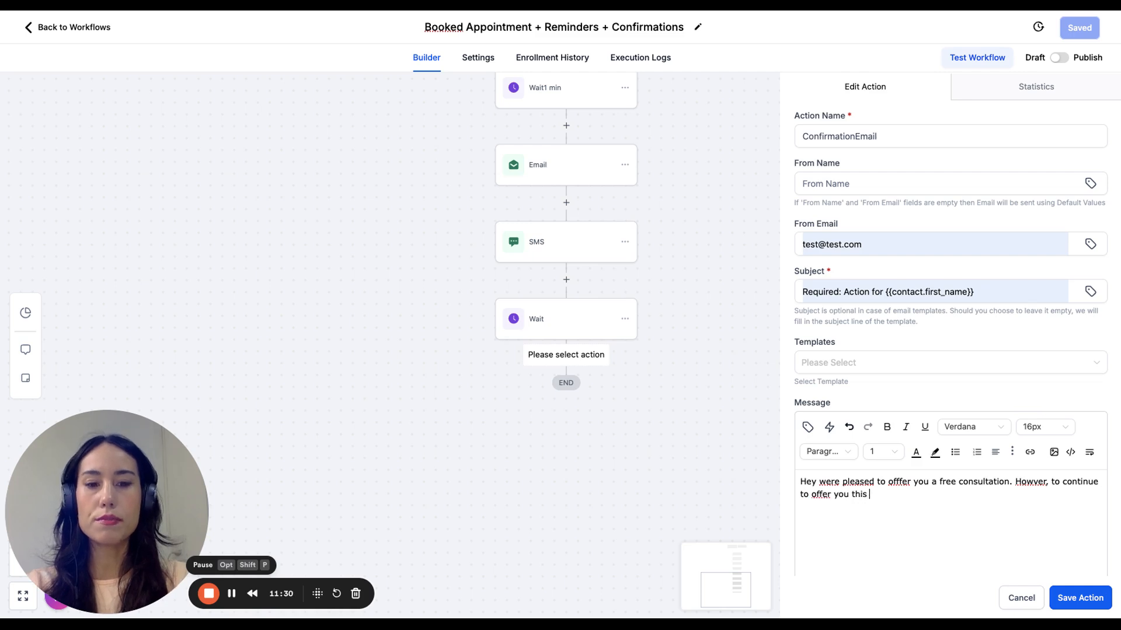
{"action": "type", "text": " opp"}
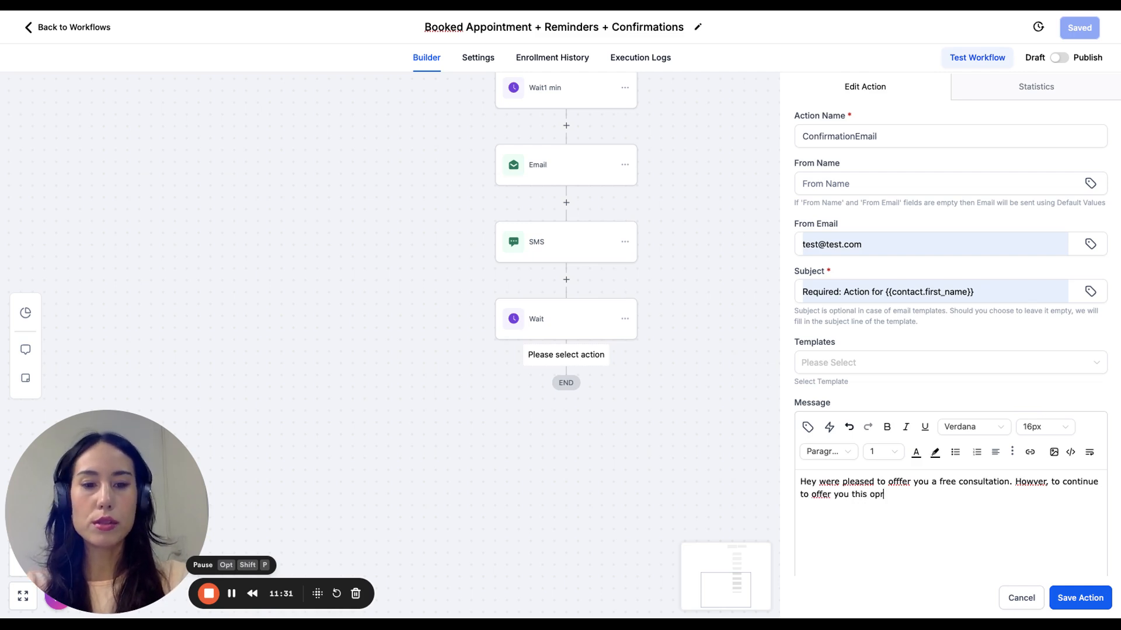
{"action": "type", "text": "ortun"}
{"action": "key", "text": "BackSpace"}
{"action": "key", "text": "BackSpace"}
{"action": "key", "text": "BackSpace"}
{"action": "key", "text": "BackSpace"}
{"action": "key", "text": "BackSpace"}
{"action": "key", "text": "BackSpace"}
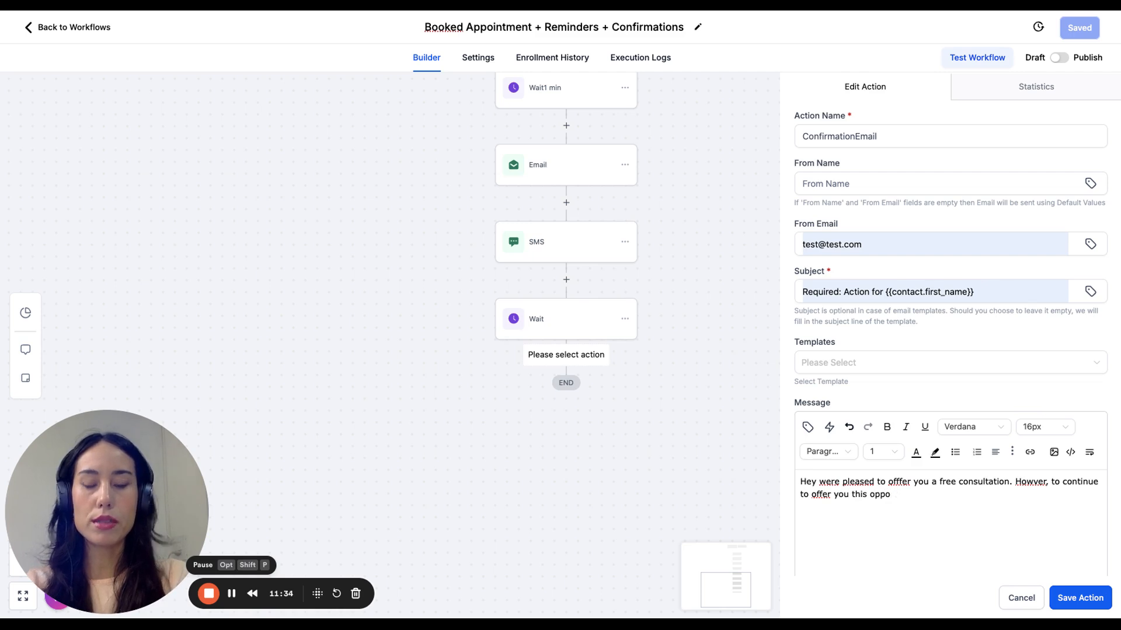
{"action": "key", "text": "BackSpace"}
{"action": "key", "text": "BackSpace"}
{"action": "type", "text": "cm"}
{"action": "key", "text": "BackSpace"}
{"action": "type", "text": "omplem"}
{"action": "key", "text": "BackSpace"}
{"action": "type", "text": "m"}
{"action": "type", "text": "entary opp"}
{"action": "type", "text": "rotu"}
{"action": "key", "text": "BackSpace"}
{"action": "key", "text": "BackSpace"}
{"action": "key", "text": "BackSpace"}
{"action": "key", "text": "BackSpace"}
{"action": "type", "text": "orun"}
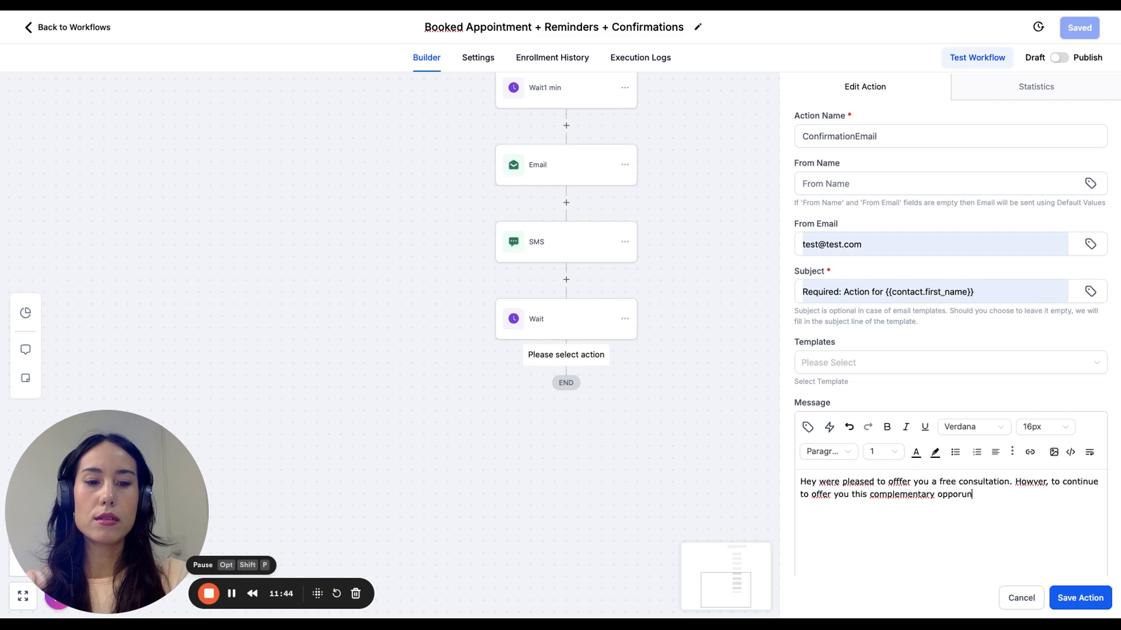
{"action": "key", "text": "BackSpace"}
{"action": "key", "text": "BackSpace"}
{"action": "type", "text": "tunity"}
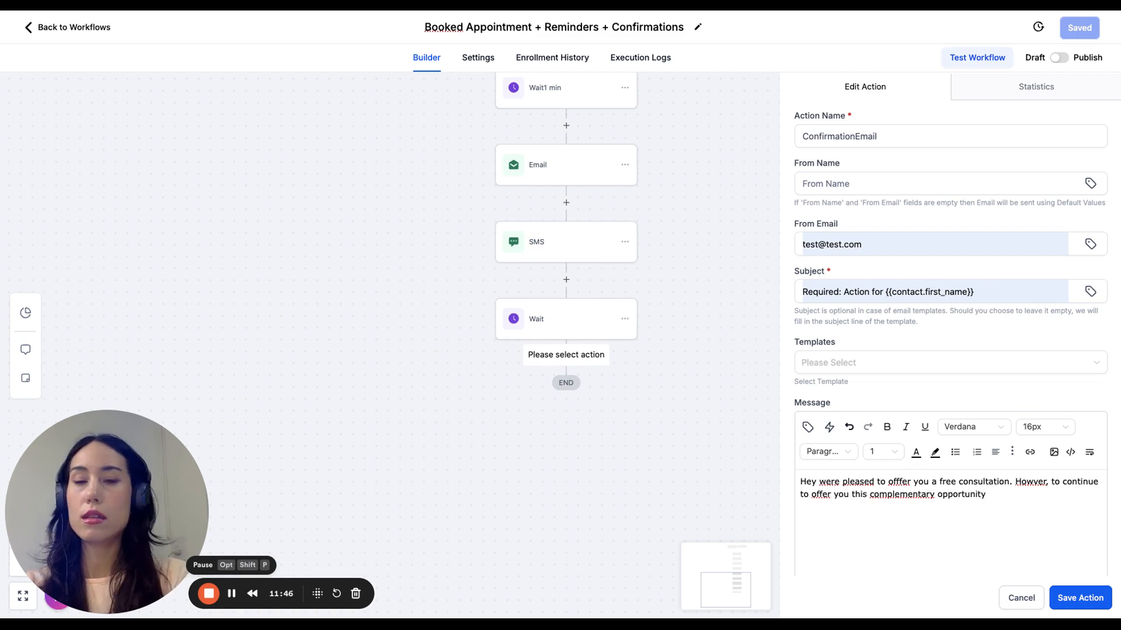
- Complete the second sentence of the message with ", we need your contribution."
{"action": "type", "text": ", we need t"}
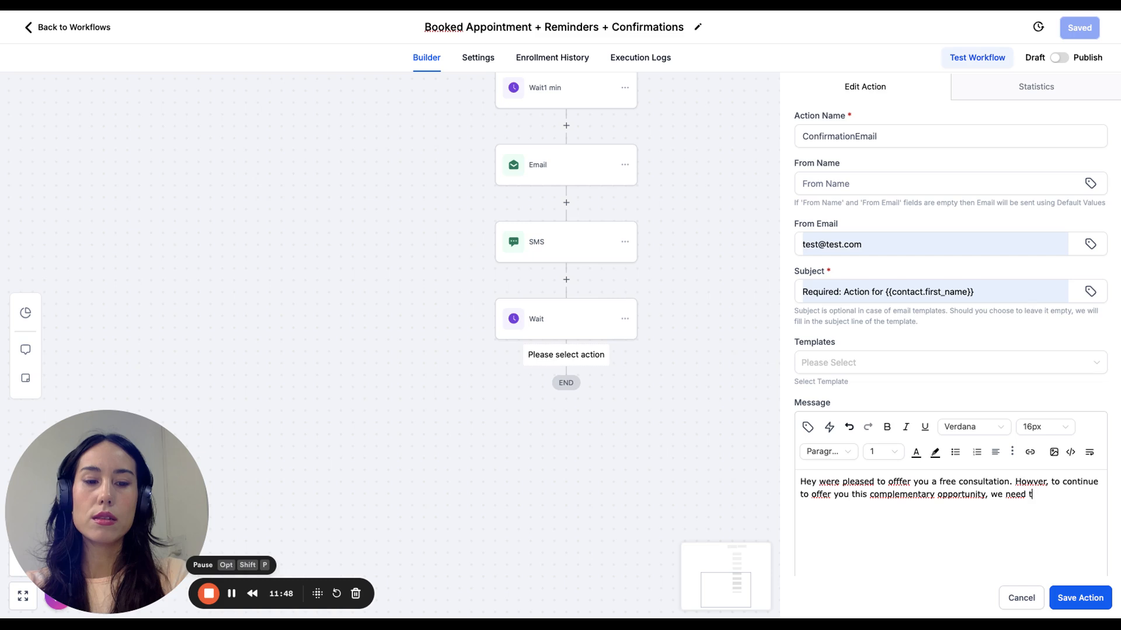
{"action": "key", "text": "BackSpace"}
{"action": "type", "text": "your"}
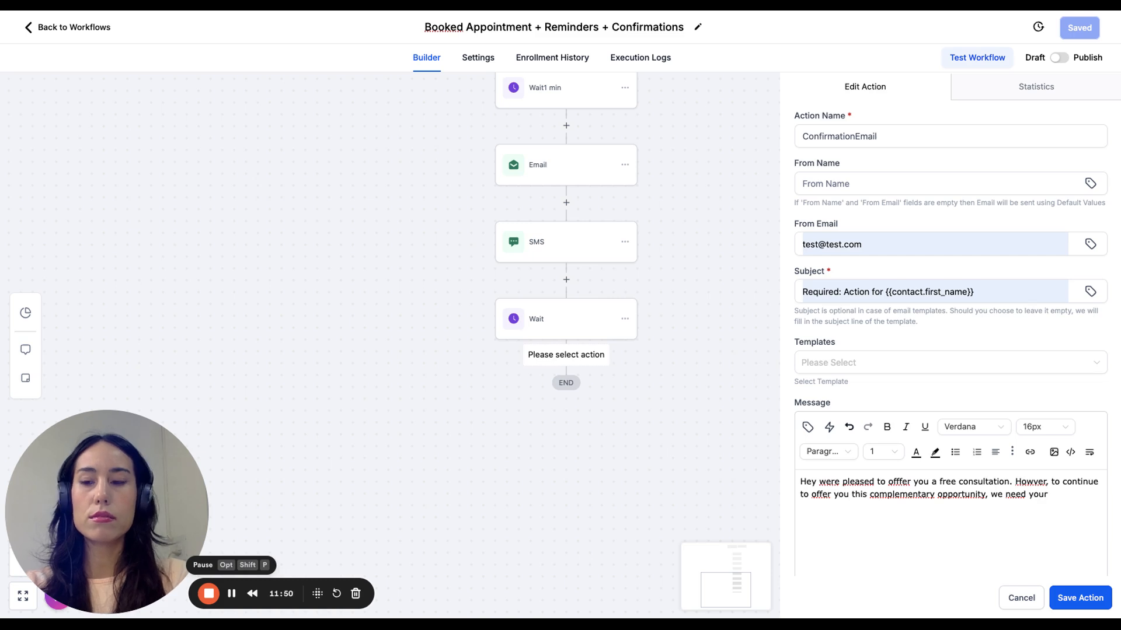
{"action": "type", "text": " contribution"}
{"action": "key", "text": "Return"}
{"action": "type", "text": "."}
- Add a second paragraph to the message reading "Please reply 'Yes' to confirm your appointmet for tomorrow."
{"action": "key", "text": "Return"}
{"action": "key", "text": "Return"}
{"action": "type", "text": "Please"}
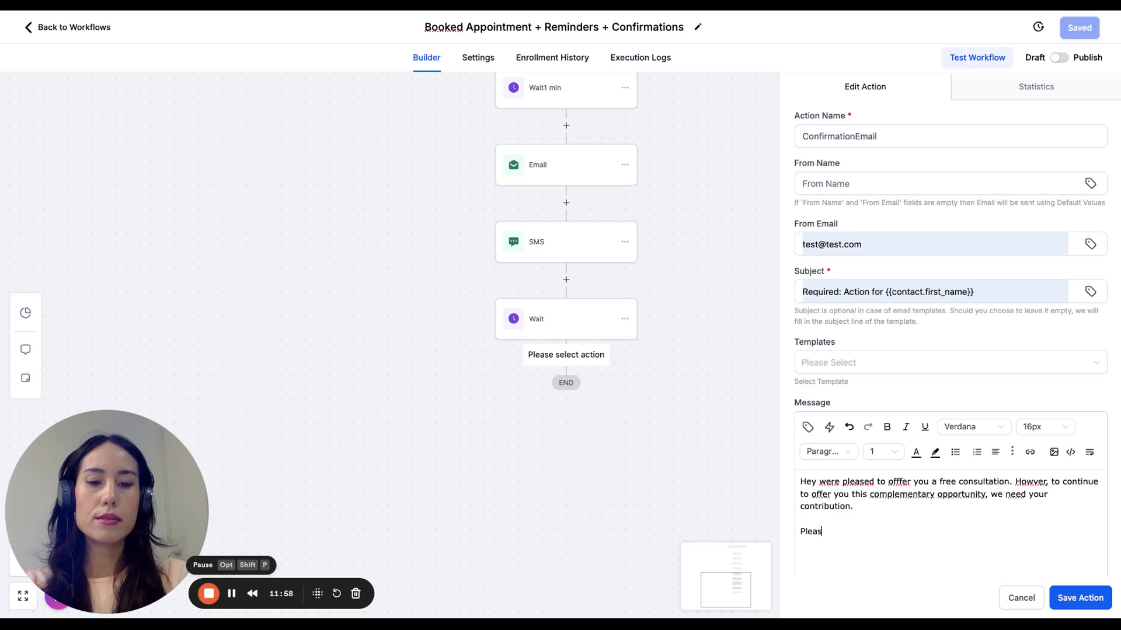
{"action": "scroll", "coordinate": [866, 533], "scroll_direction": "down", "scroll_amount": 1}
{"action": "scroll", "coordinate": [867, 537], "scroll_direction": "down", "scroll_amount": 2}
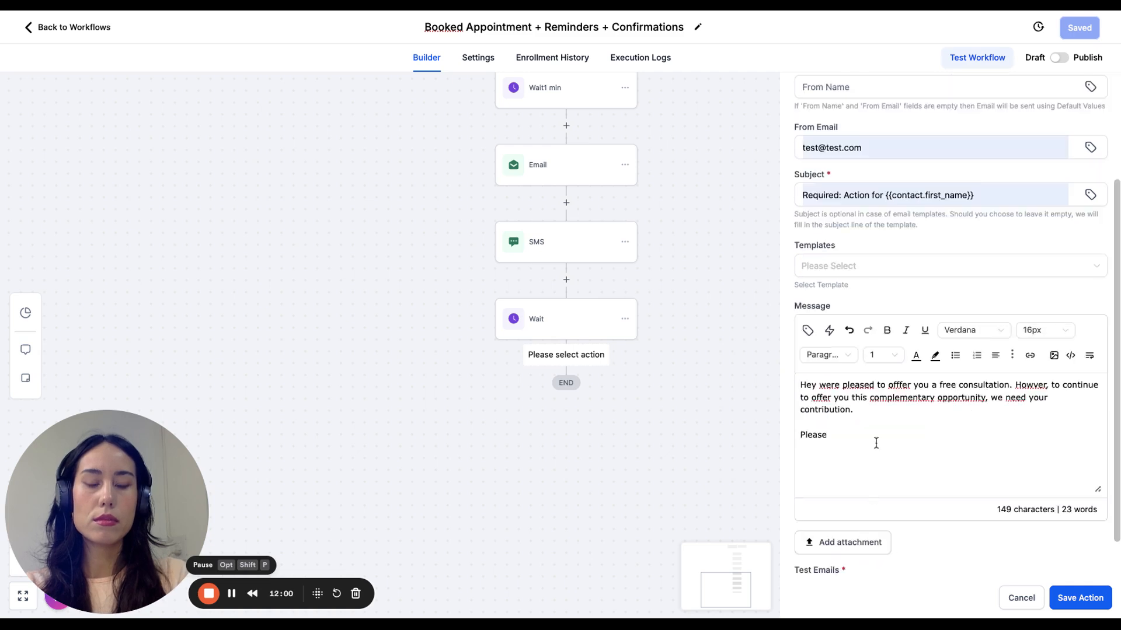
{"action": "scroll", "coordinate": [875, 443], "scroll_direction": "down", "scroll_amount": 1}
{"action": "type", "text": "reply "}
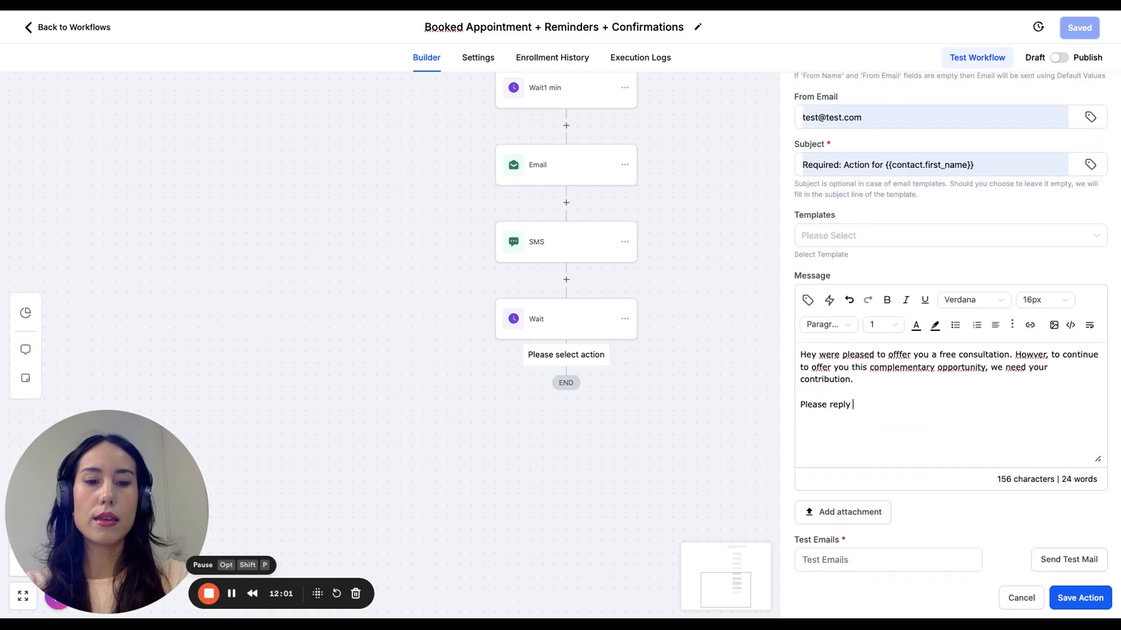
{"action": "type", "text": "\"Y"}
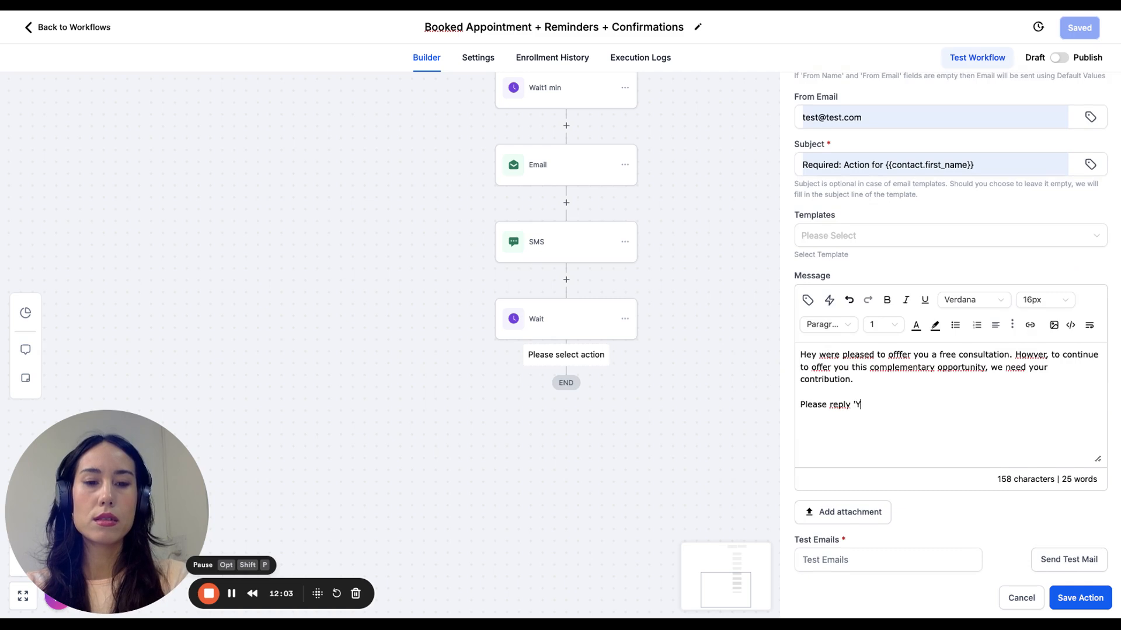
{"action": "type", "text": "es' to"}
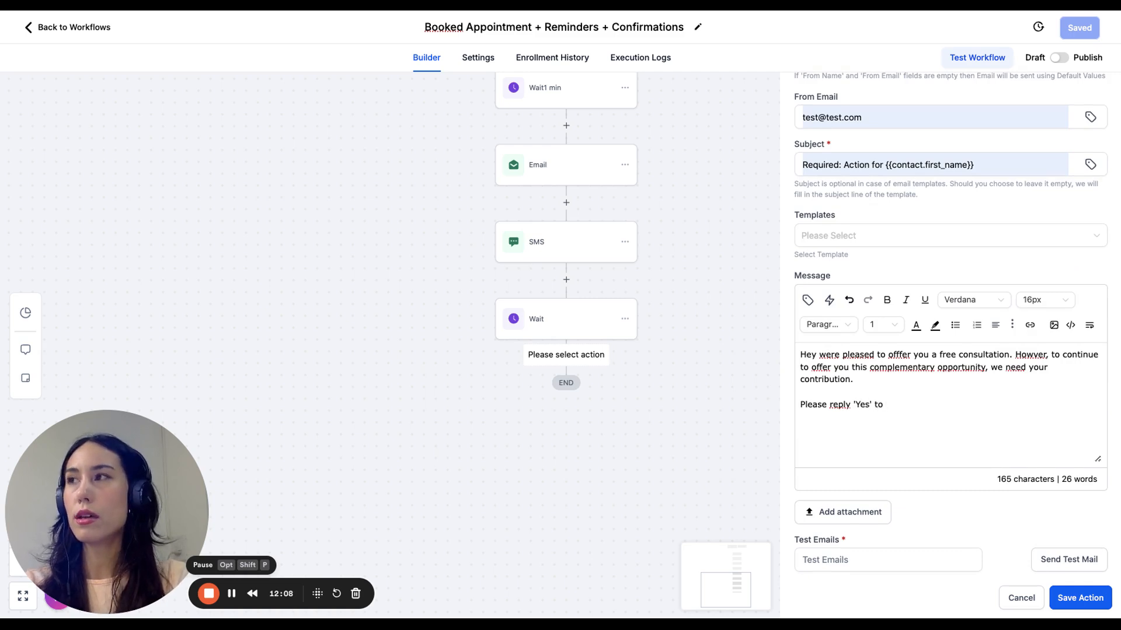
{"action": "key", "text": "BackSpace"}
{"action": "type", "text": "onf"}
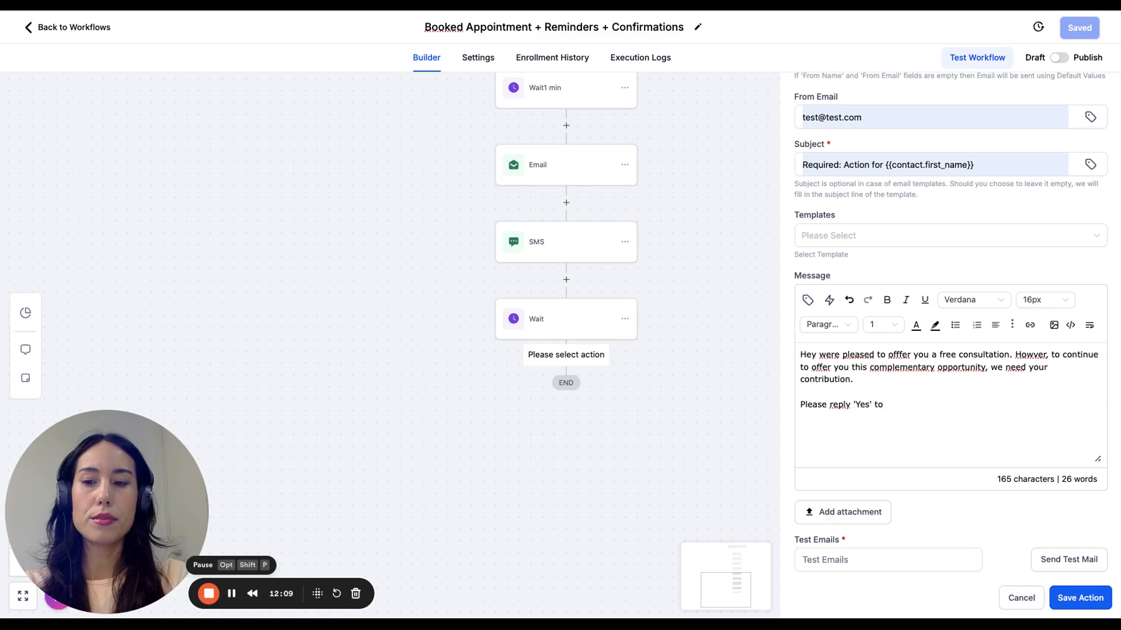
{"action": "key", "text": "BackSpace"}
{"action": "key", "text": "BackSpace"}
{"action": "key", "text": "BackSpace"}
{"action": "type", "text": "confirm you"}
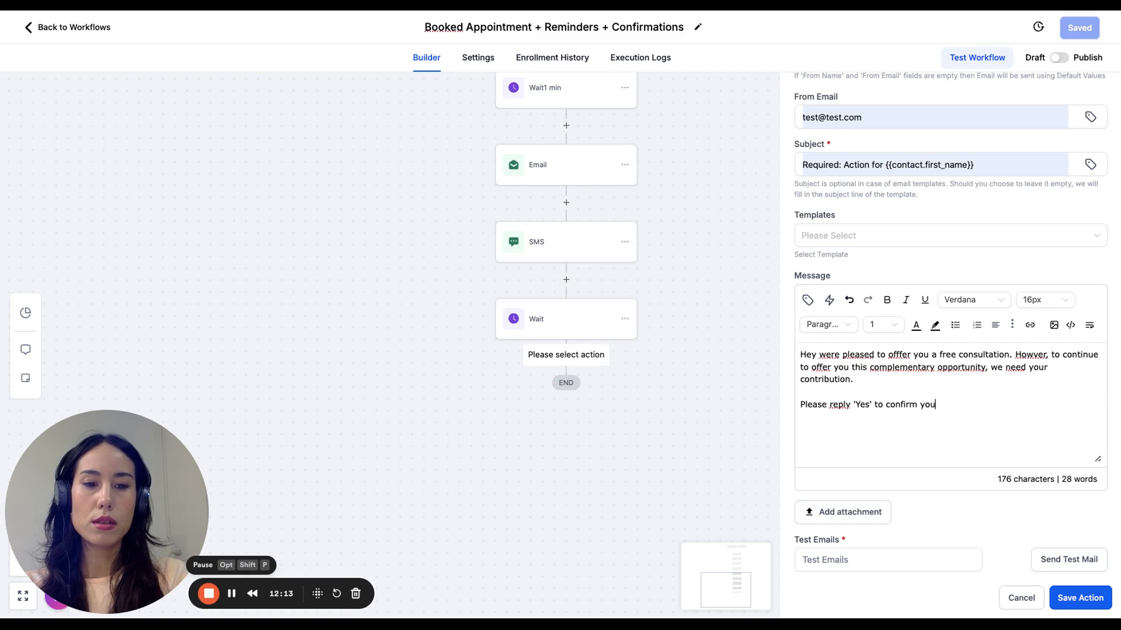
{"action": "type", "text": "r appoint"}
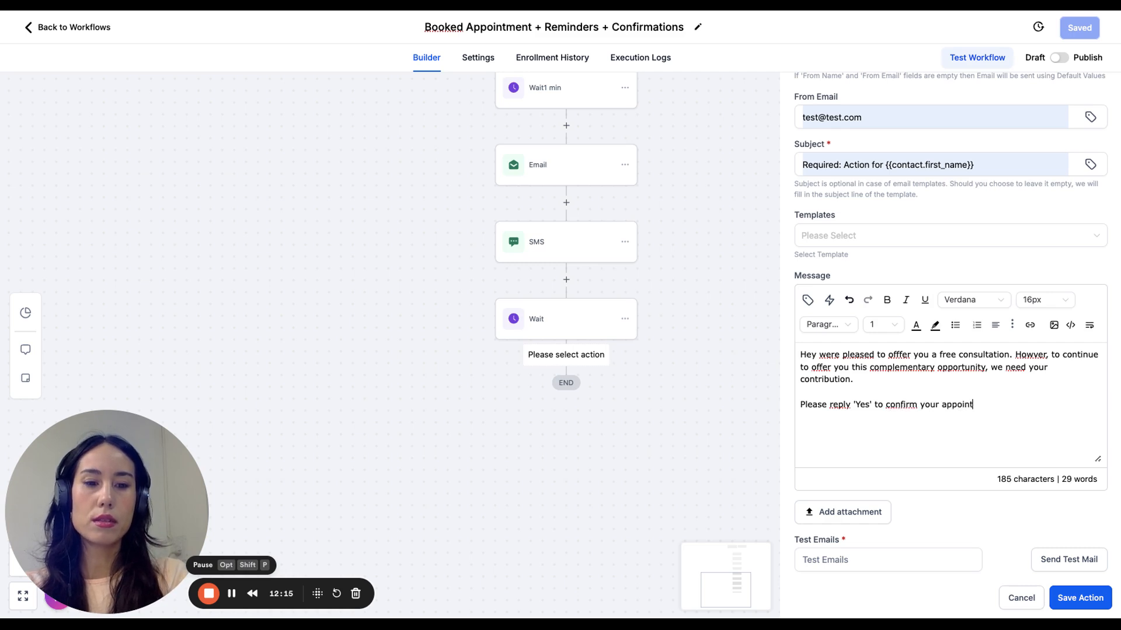
{"action": "type", "text": "met for tomorrow."}
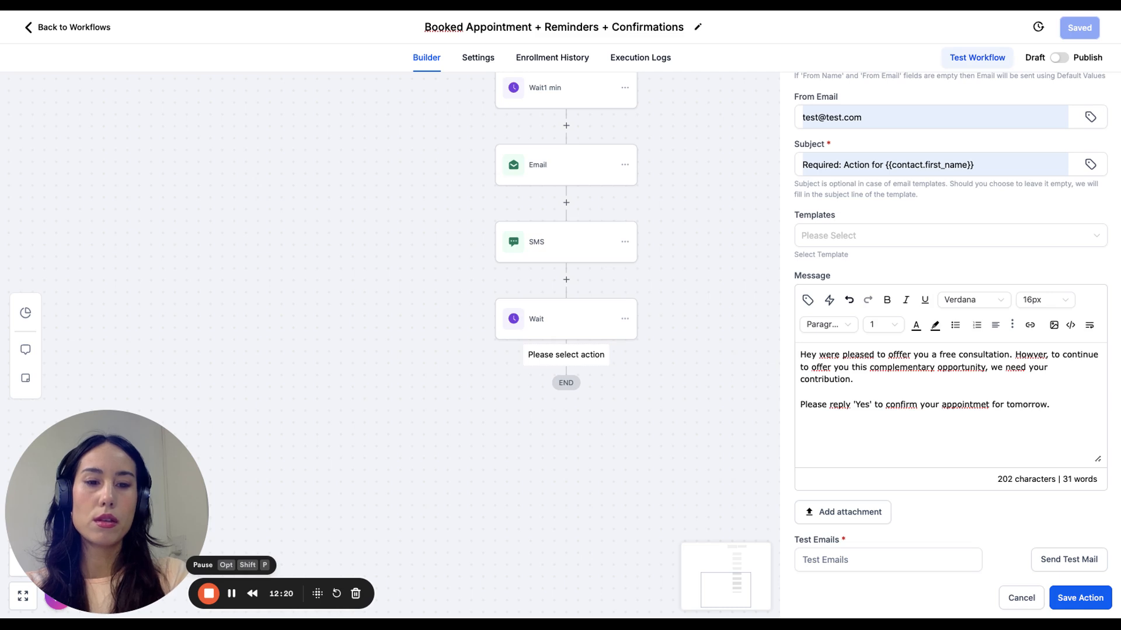
- Add a closing paragraph to the message reading "If we don't recieve your confirmation, your appointment will get cancelled automatically."
{"action": "key", "text": "Return"}
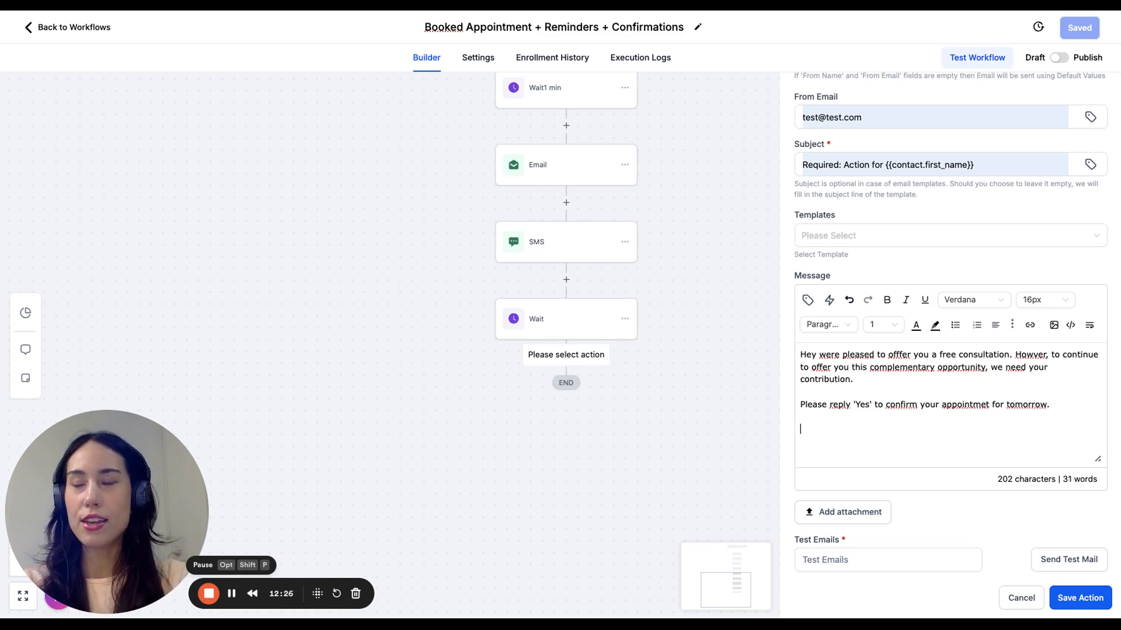
{"action": "key", "text": "Return"}
{"action": "type", "text": "If we don't "}
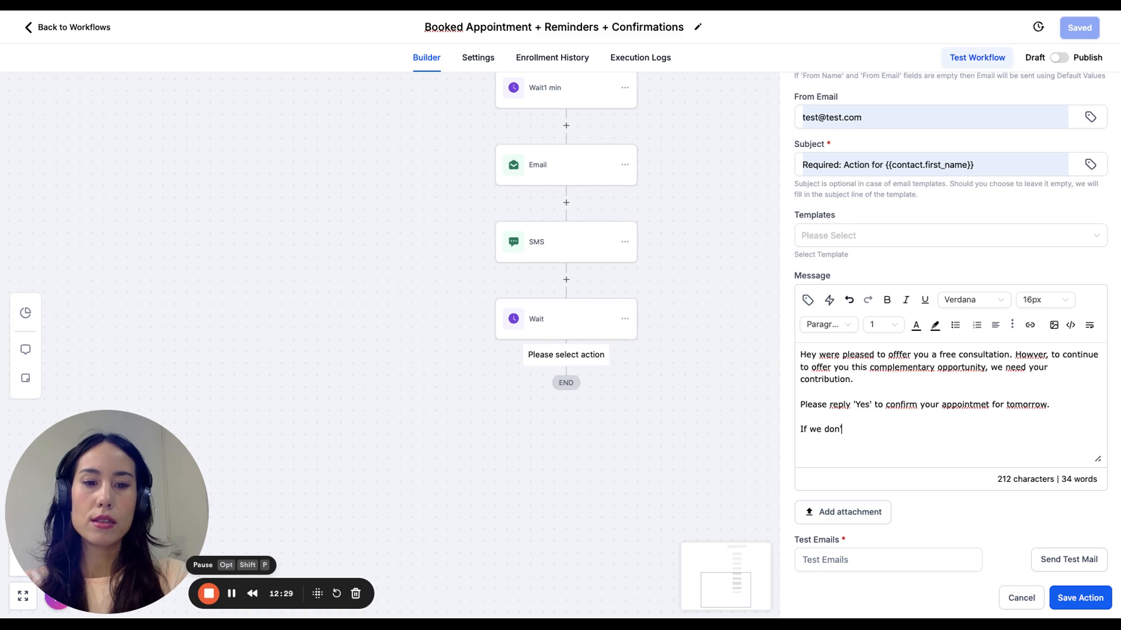
{"action": "type", "text": "recieve you"}
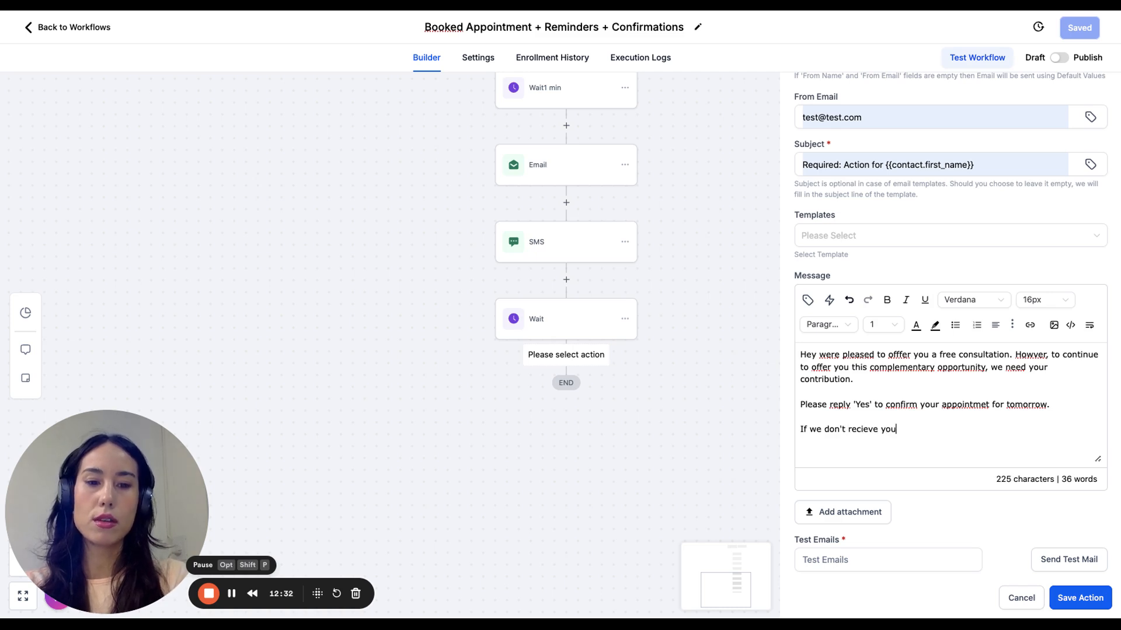
{"action": "type", "text": "r conf"}
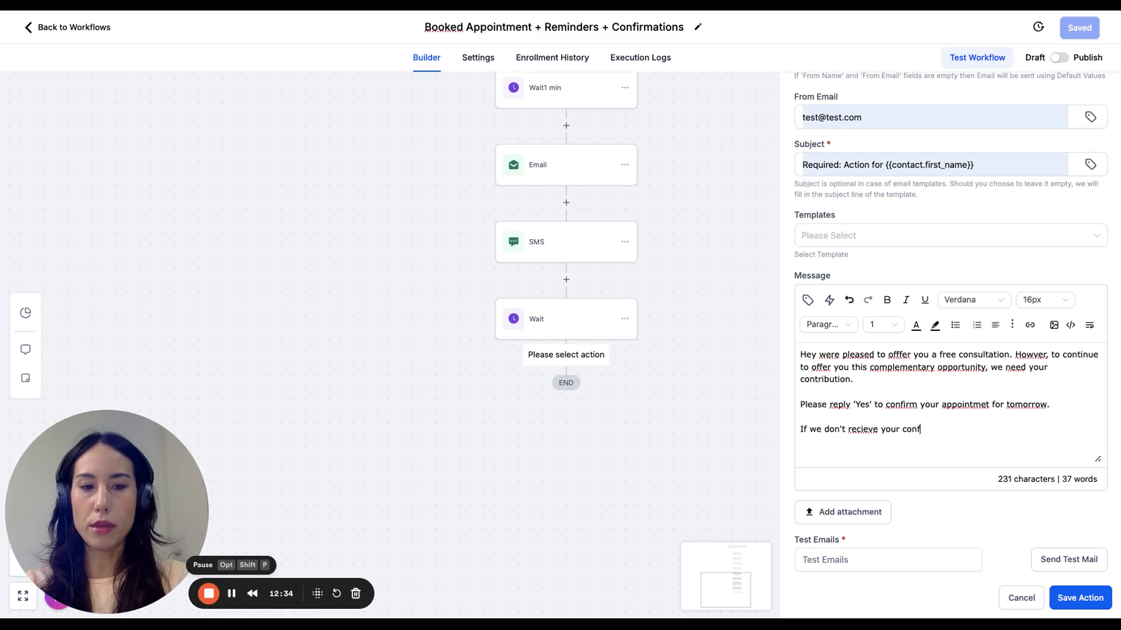
{"action": "type", "text": "irmation, we"}
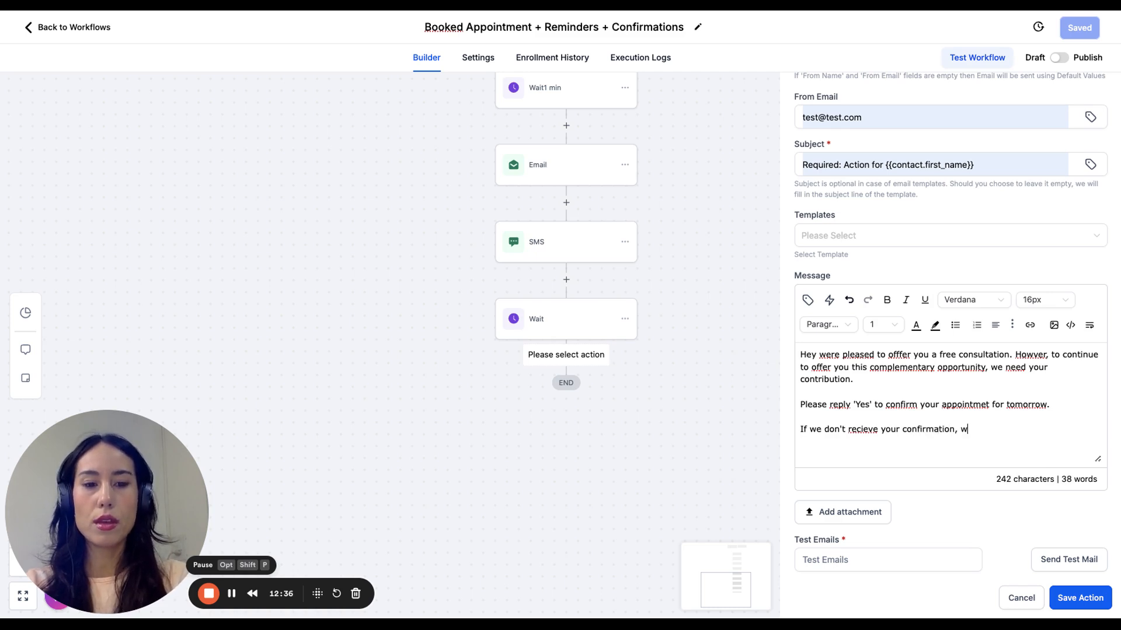
{"action": "key", "text": "BackSpace"}
{"action": "key", "text": "BackSpace"}
{"action": "key", "text": "BackSpace"}
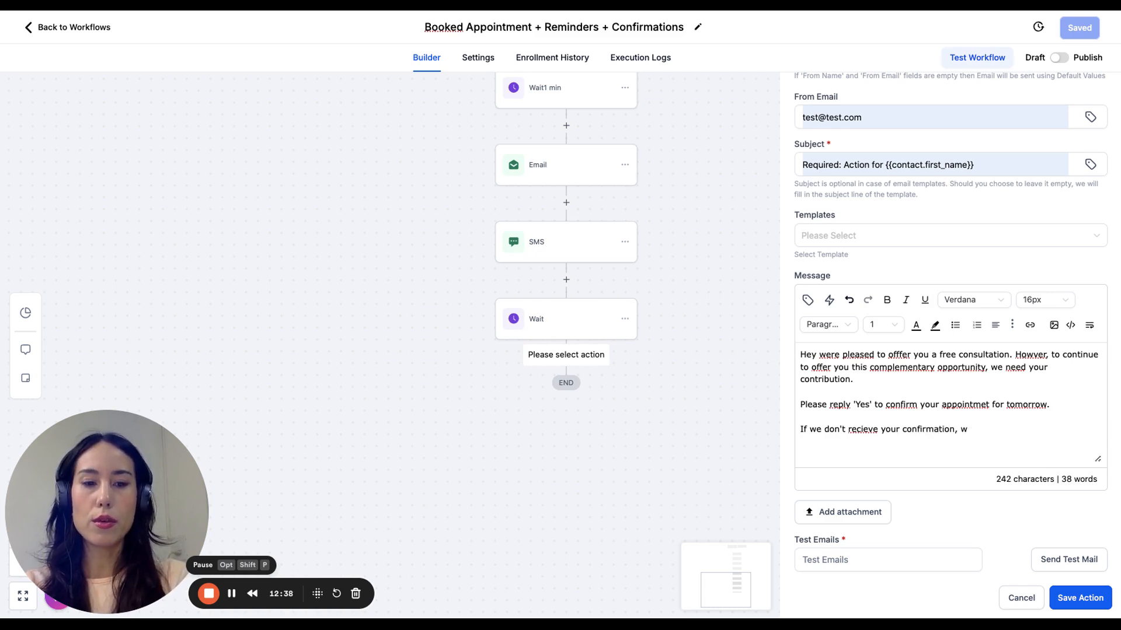
{"action": "type", "text": "your appoin"}
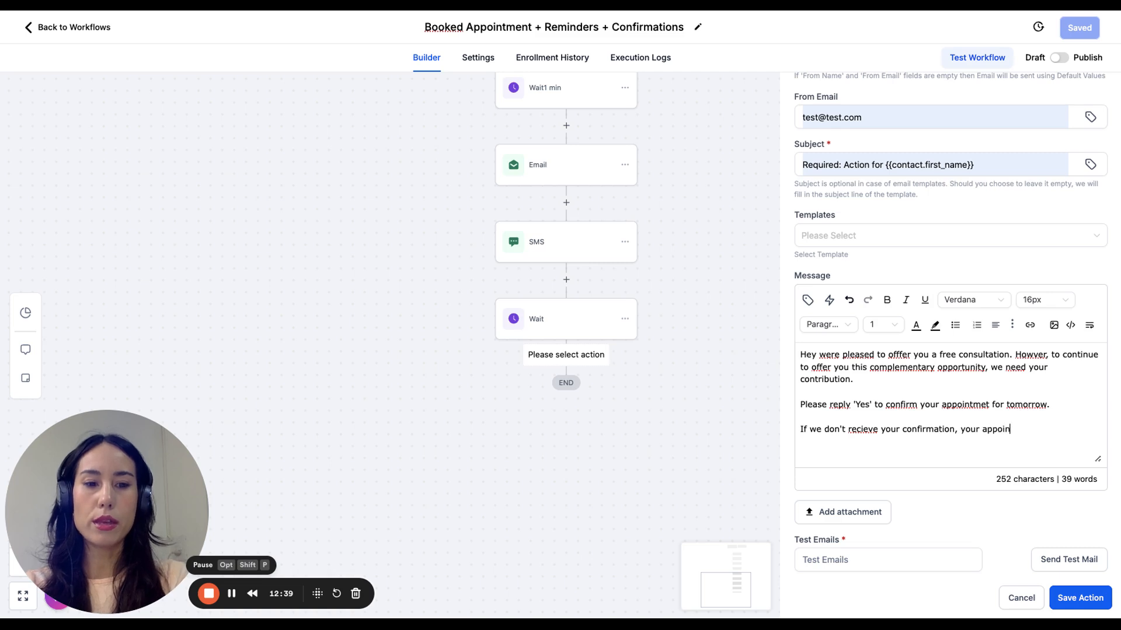
{"action": "type", "text": "tment wil"}
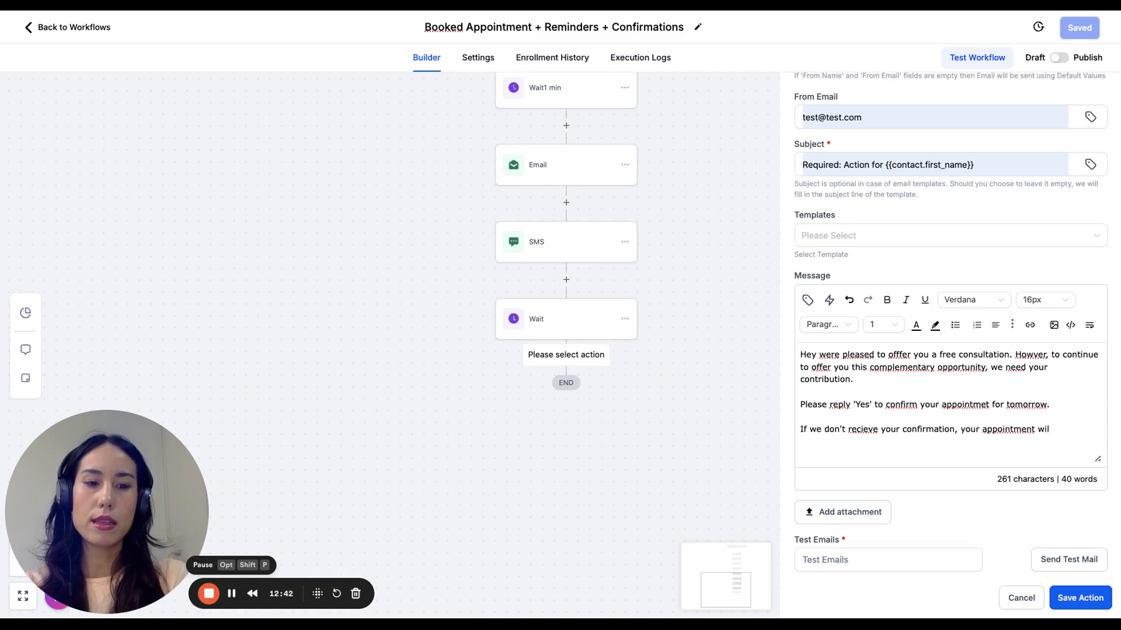
{"action": "type", "text": "l get canca"}
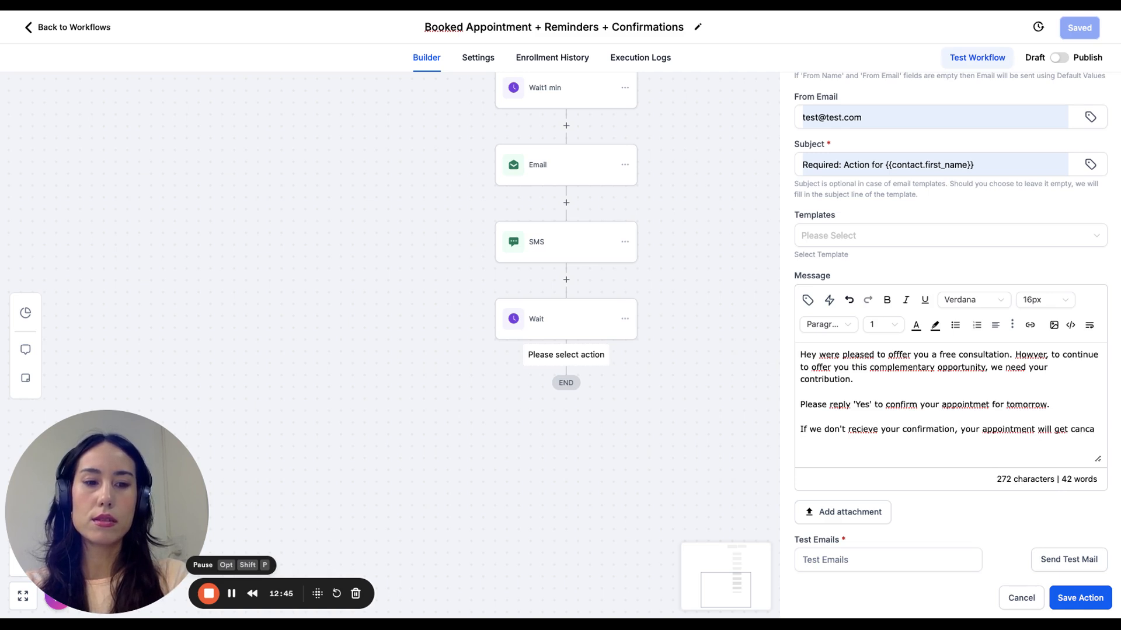
{"action": "key", "text": "BackSpace"}
{"action": "type", "text": "elled automatic"}
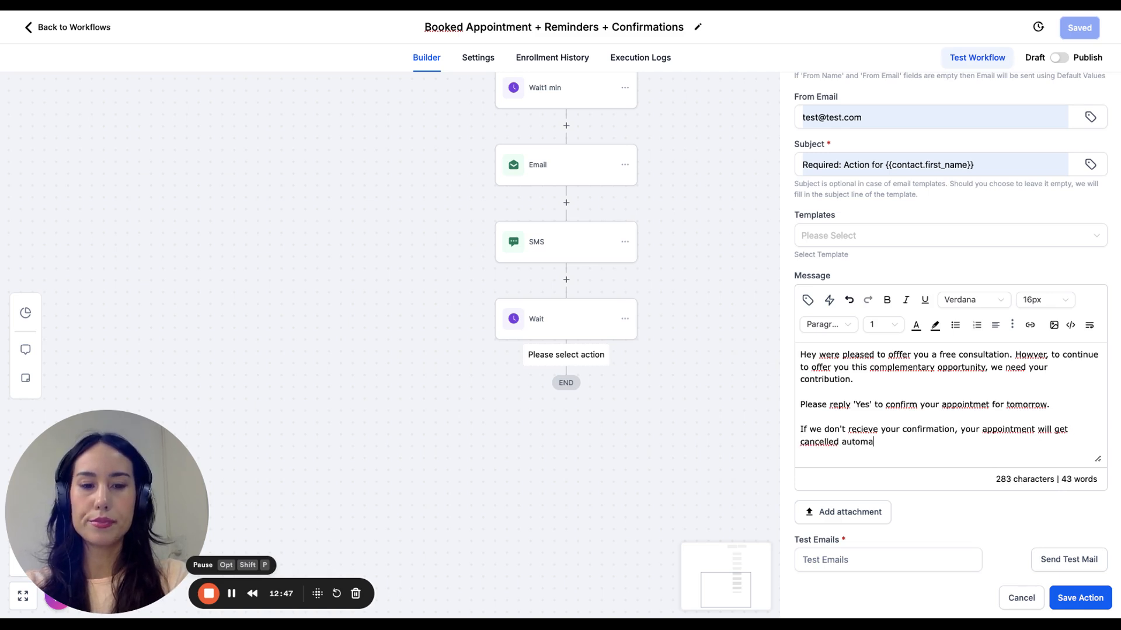
{"action": "type", "text": "all"}
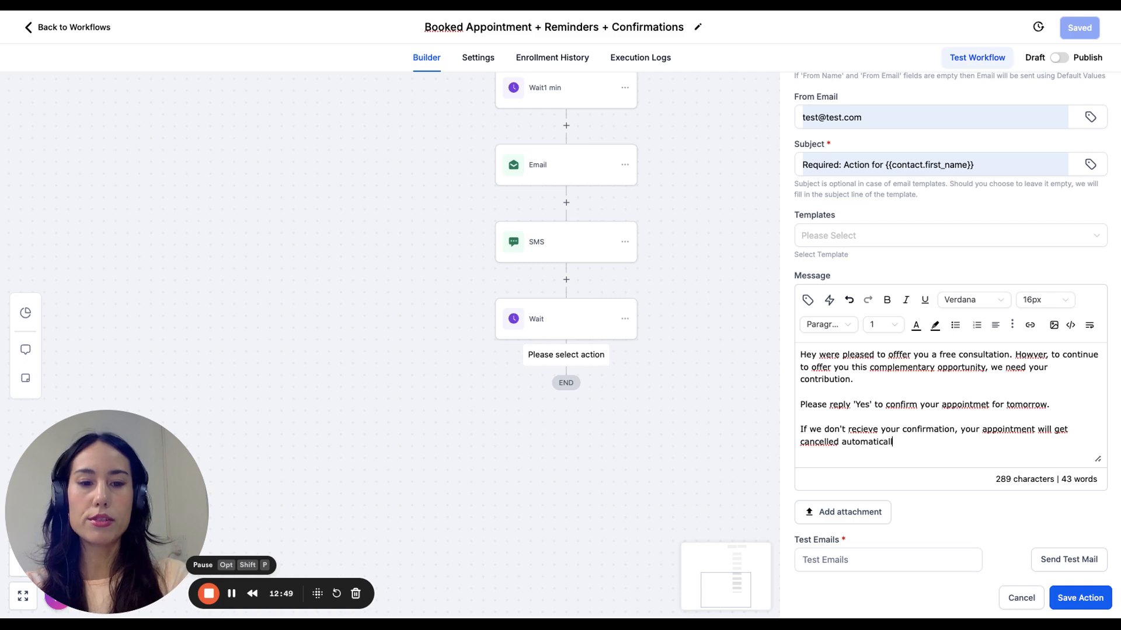
{"action": "type", "text": "y."}
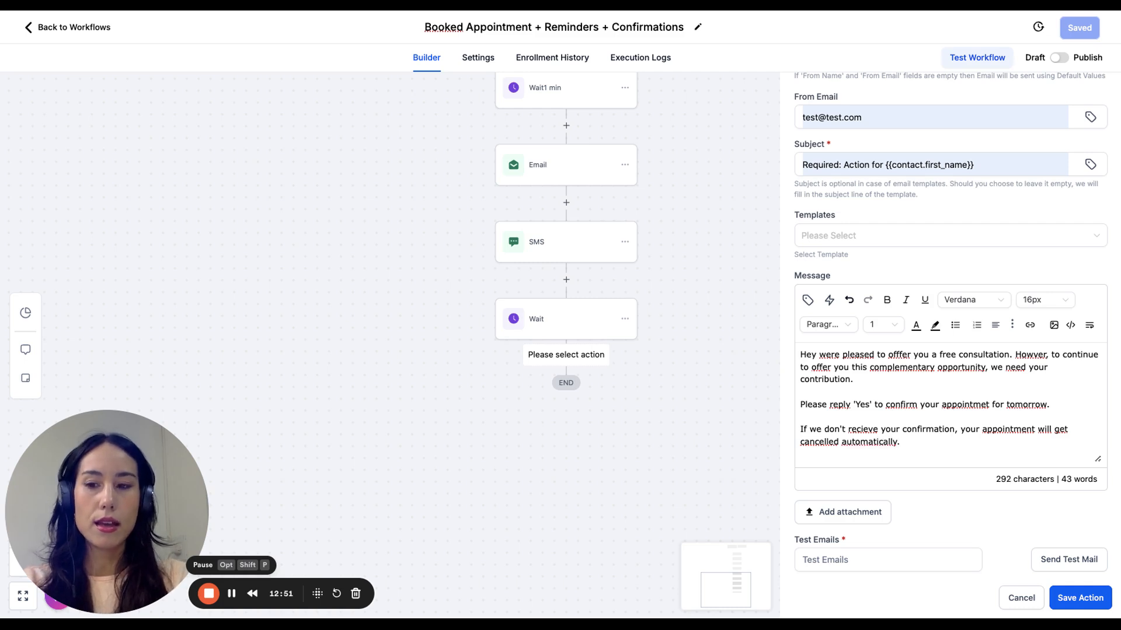
- Correct the misspelled verb in the message's closing paragraph to "receive"
{"action": "key", "text": "Return"}
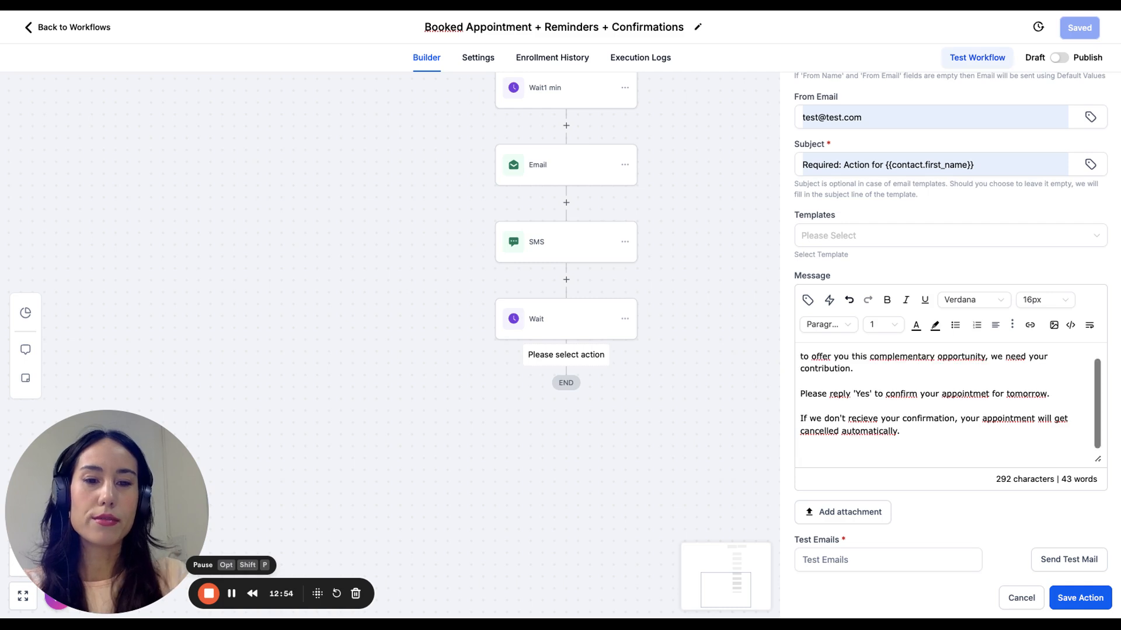
{"action": "scroll", "coordinate": [876, 425], "scroll_direction": "down", "scroll_amount": 1}
{"action": "left_click", "coordinate": [861, 444]}
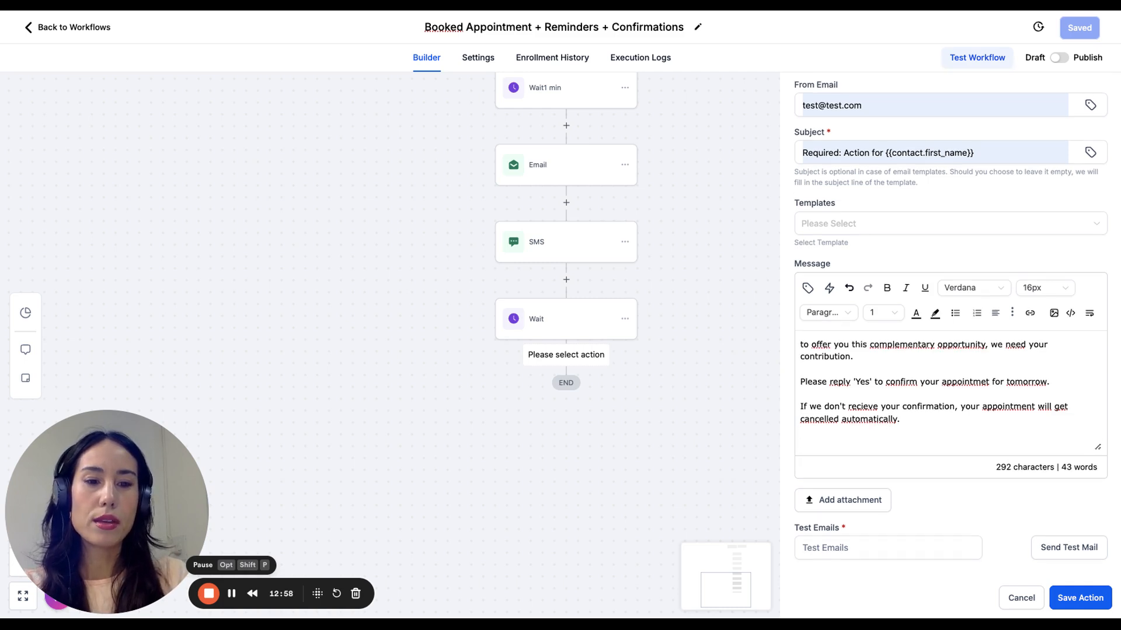
{"action": "left_click", "coordinate": [863, 407]}
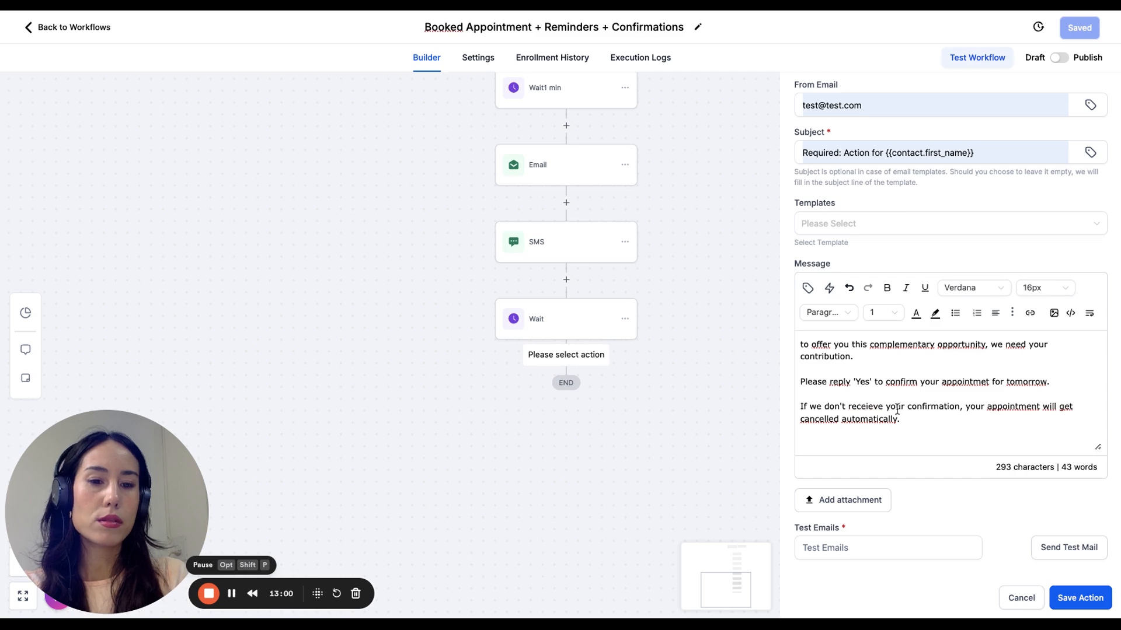
{"action": "type", "text": "e"}
{"action": "left_click", "coordinate": [871, 406]}
{"action": "key", "text": "BackSpace"}
{"action": "key", "text": "BackSpace"}
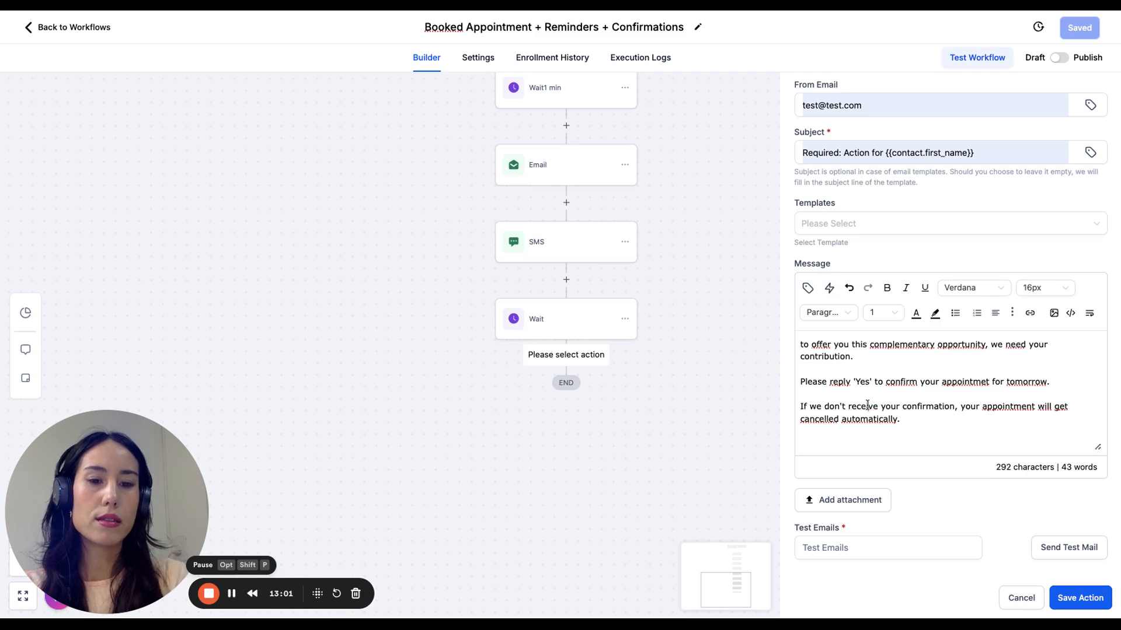
{"action": "type", "text": "i"}
- Add a final line to the email message reading "Or click the link below to confirm your appointment:"
{"action": "left_click", "coordinate": [863, 437]}
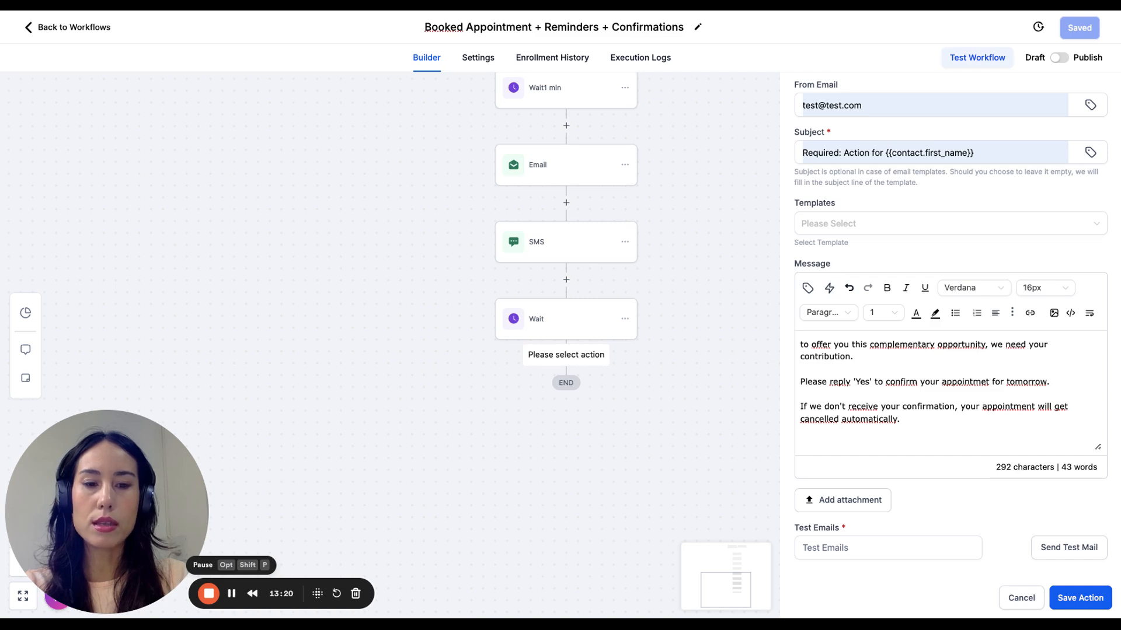
{"action": "key", "text": "Return"}
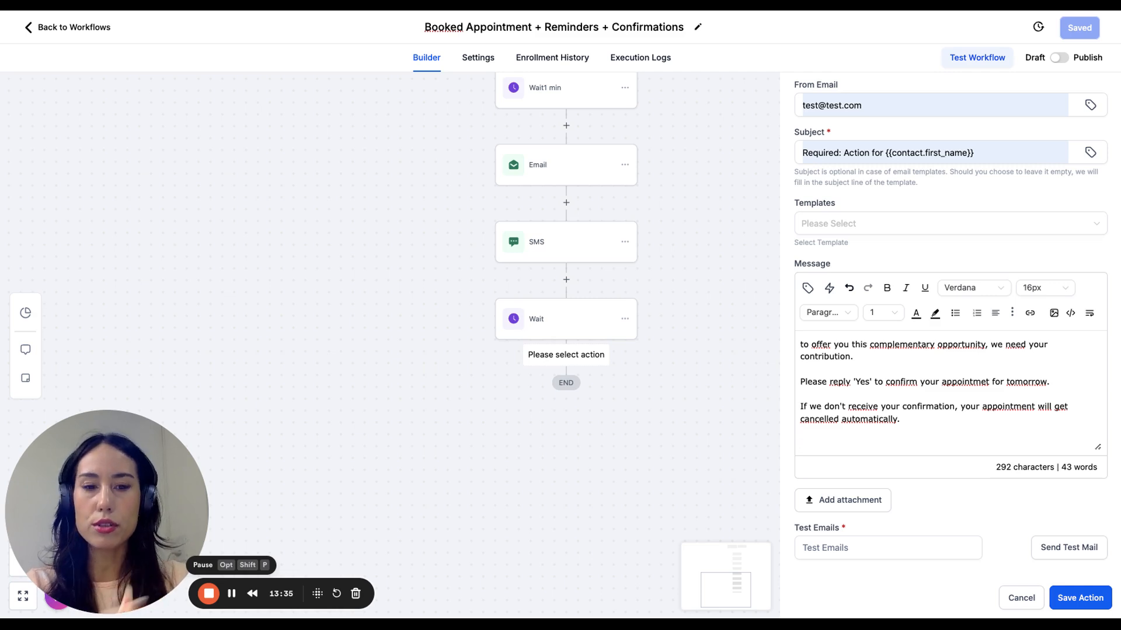
{"action": "type", "text": "Or "}
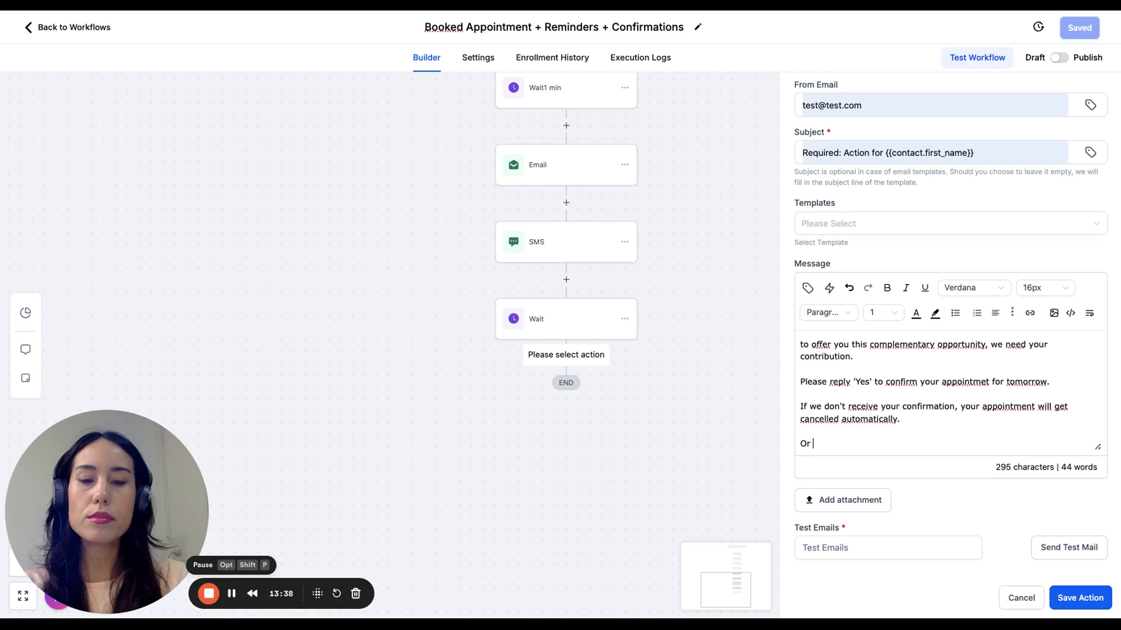
{"action": "type", "text": "click the link "}
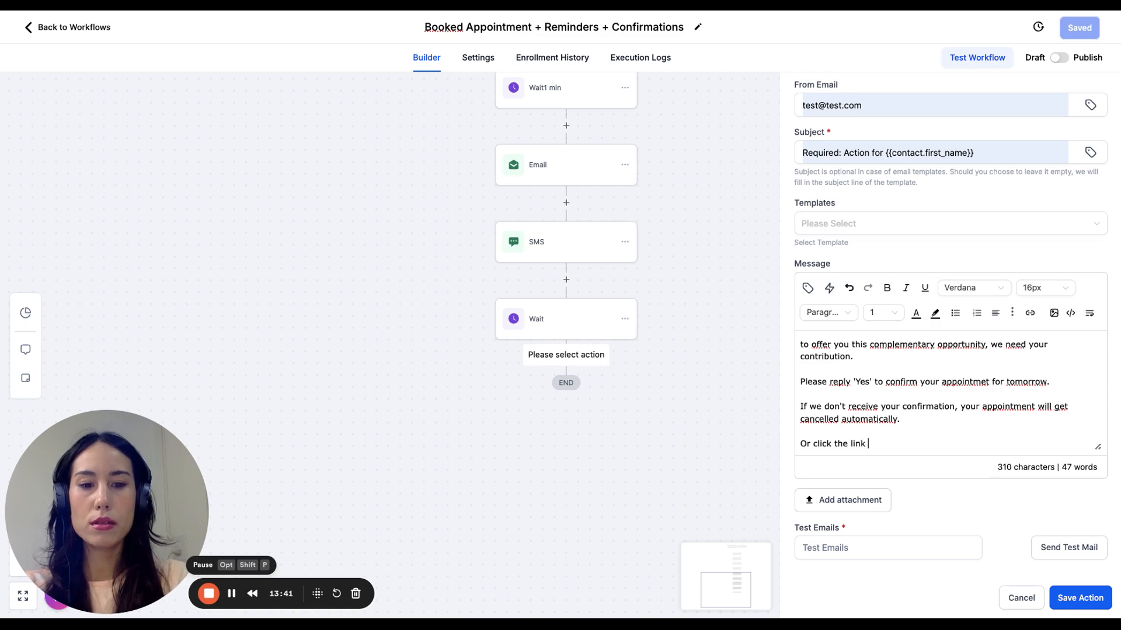
{"action": "type", "text": "below to confirm your "}
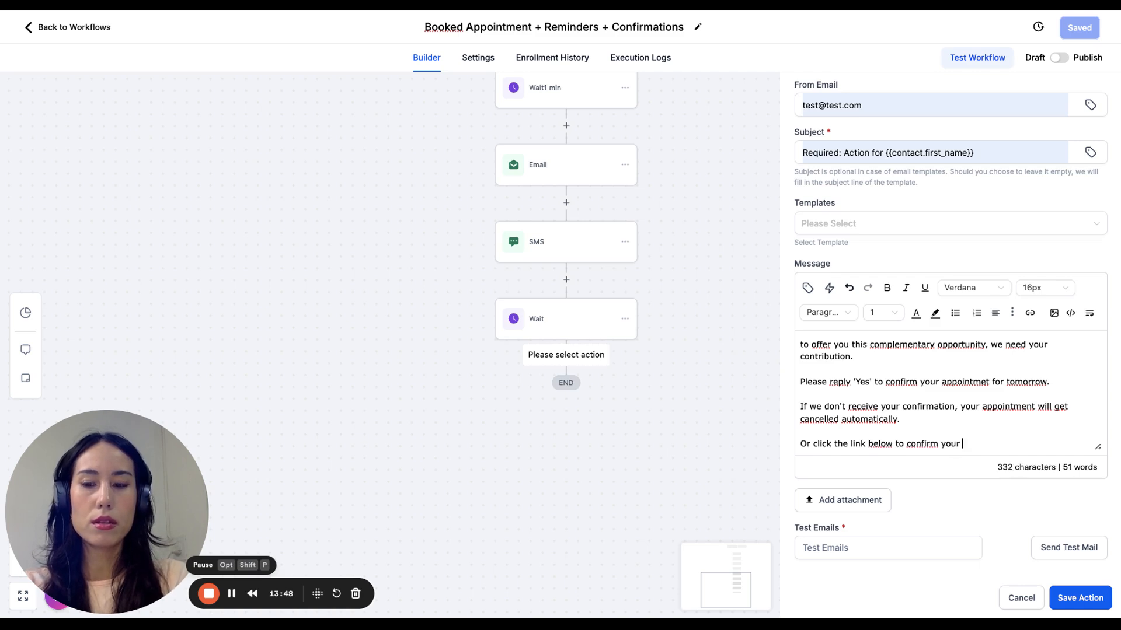
{"action": "type", "text": "appo"}
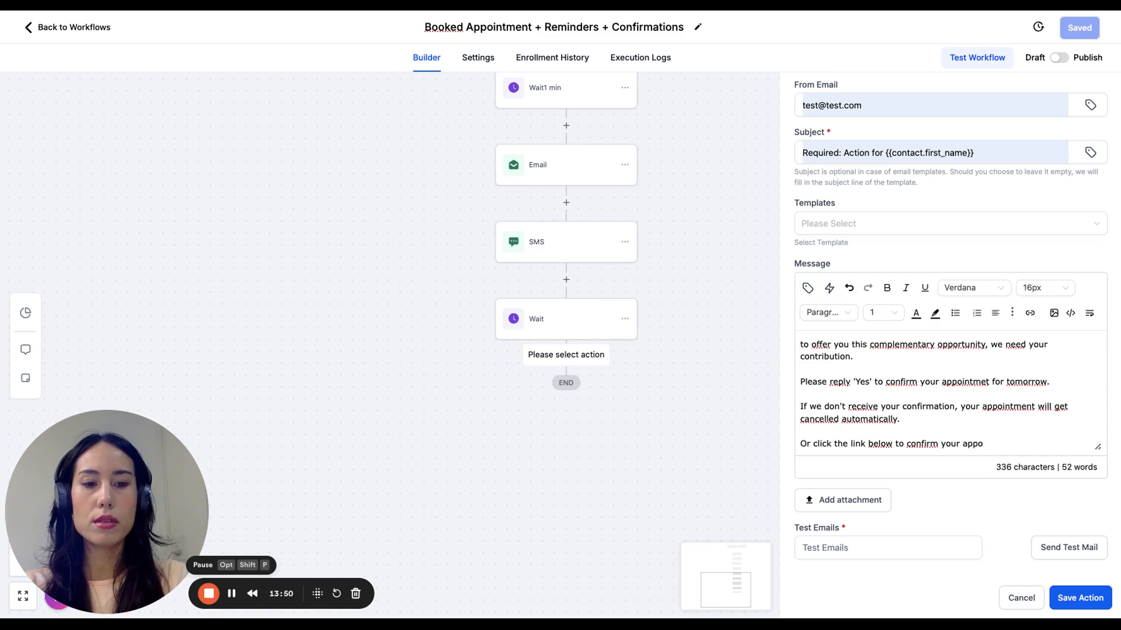
{"action": "type", "text": "intment:"}
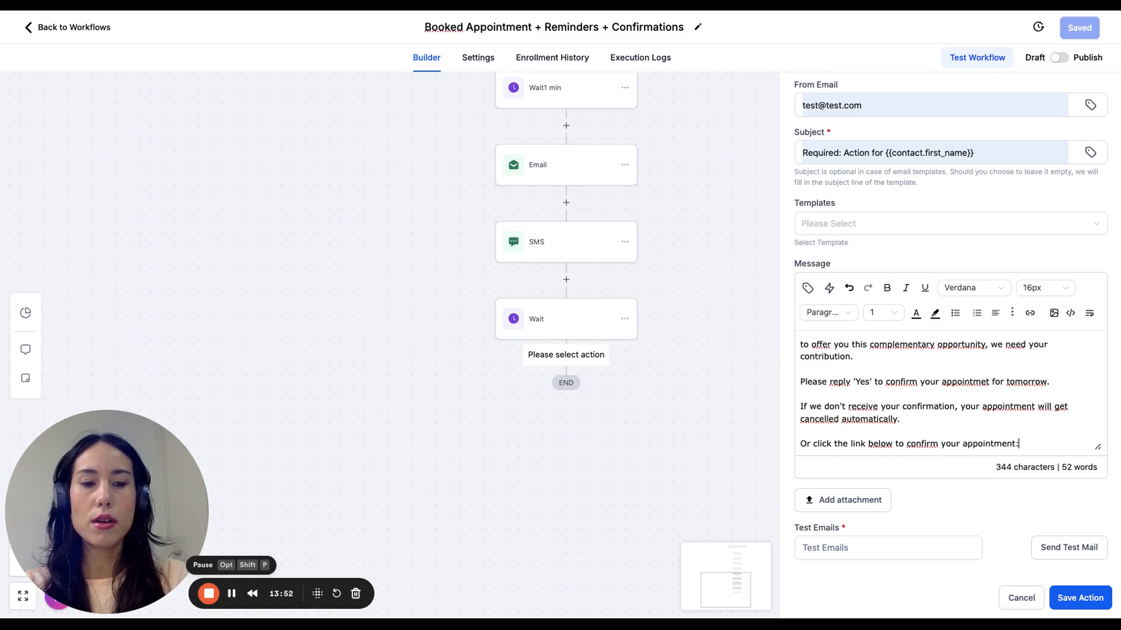
- Start a new line after the link sentence, and save the email action and the workflow
{"action": "scroll", "coordinate": [1060, 418], "scroll_direction": "down", "scroll_amount": 1}
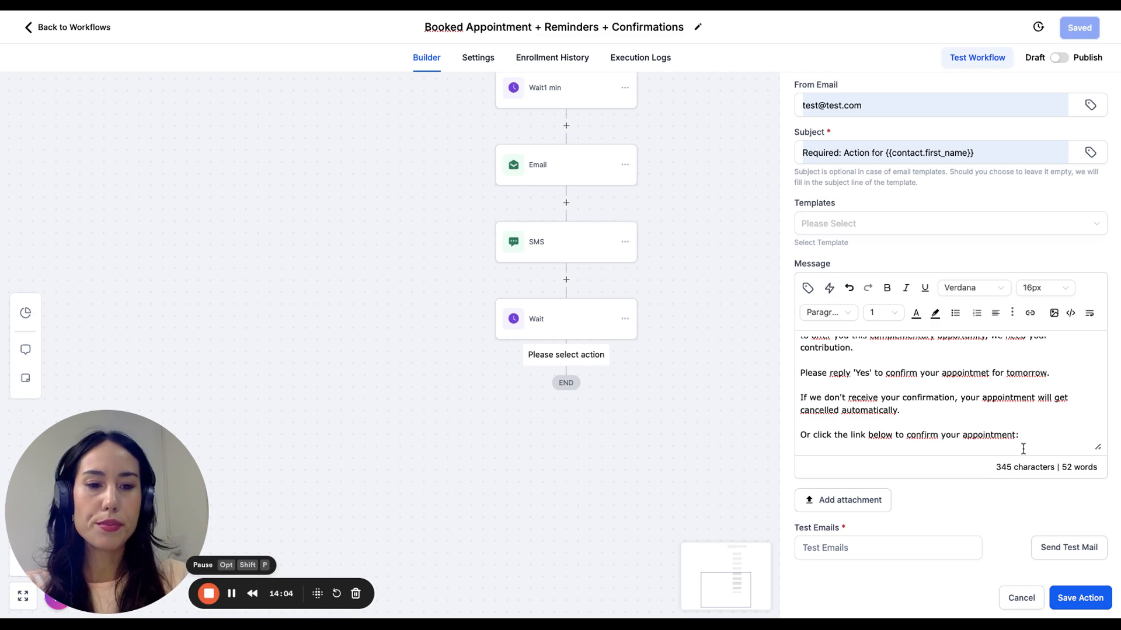
{"action": "key", "text": "Return"}
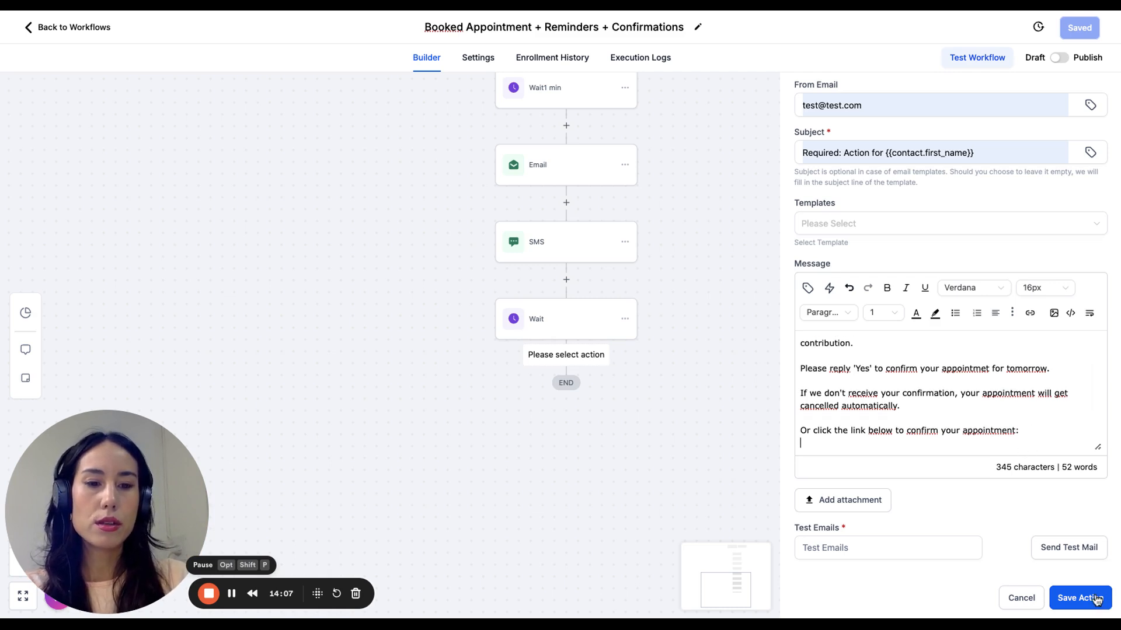
{"action": "left_click", "coordinate": [1079, 598]}
{"action": "left_click", "coordinate": [1090, 27]}
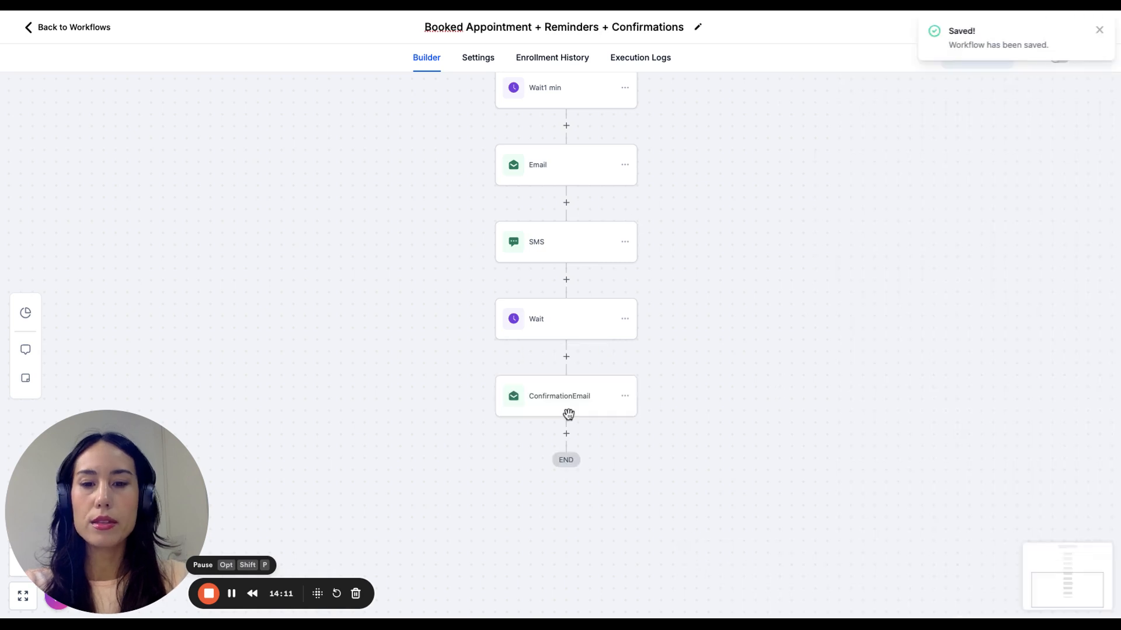
- Add a Send SMS action after the ConfirmationEmail step and start editing its message
{"action": "left_click", "coordinate": [566, 434]}
{"action": "left_click", "coordinate": [867, 141]}
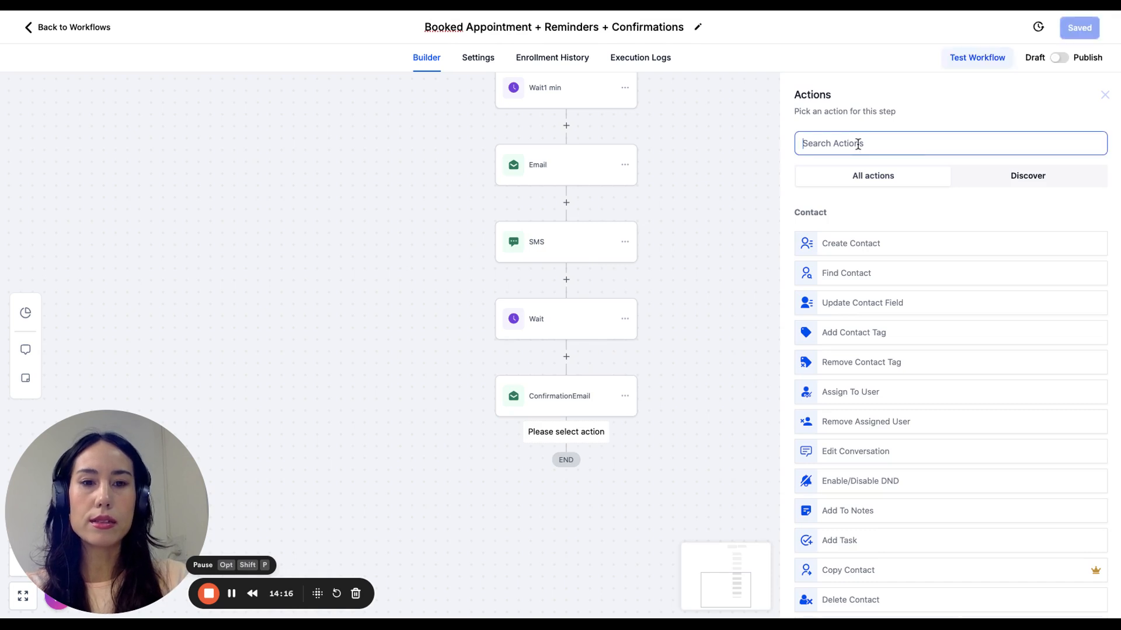
{"action": "type", "text": "send"}
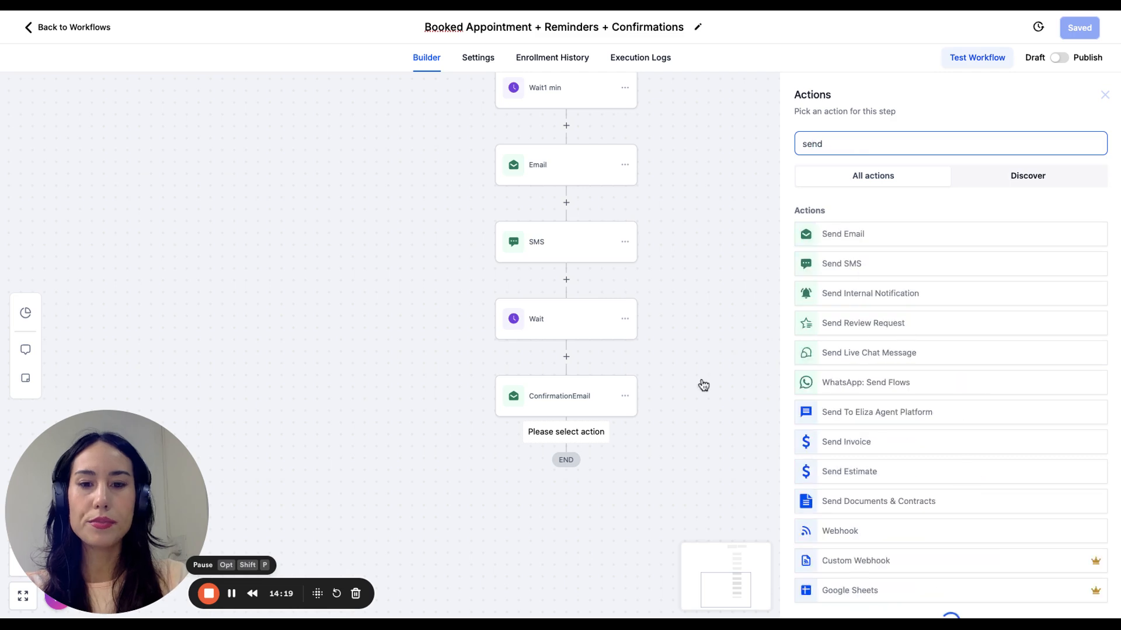
{"action": "left_click", "coordinate": [886, 342]}
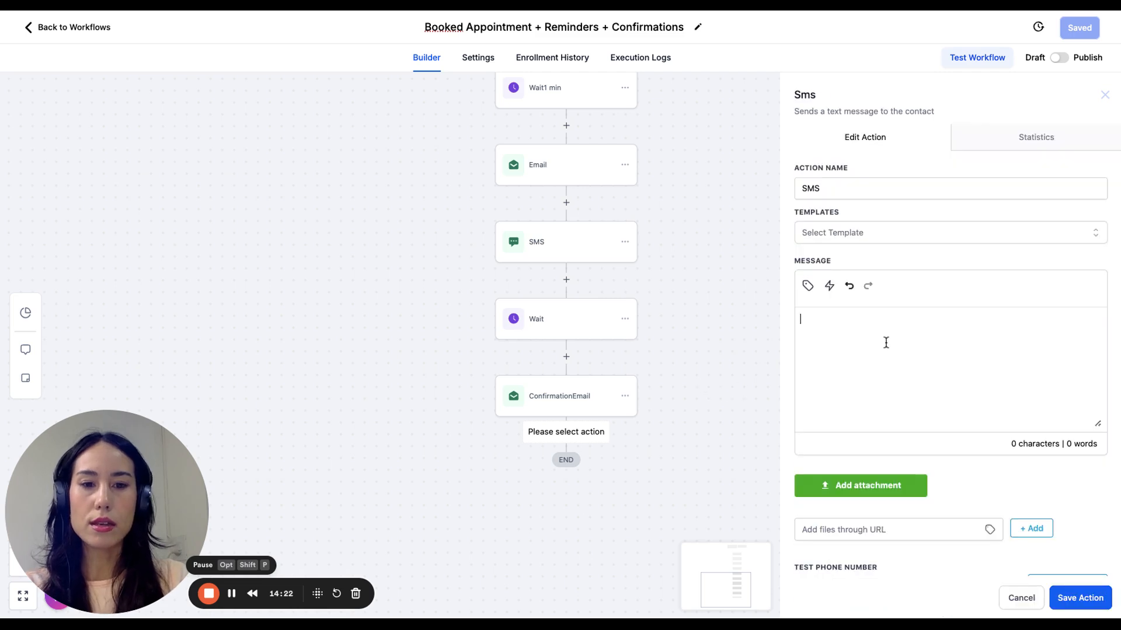
{"action": "type", "text": "Hey pl"}
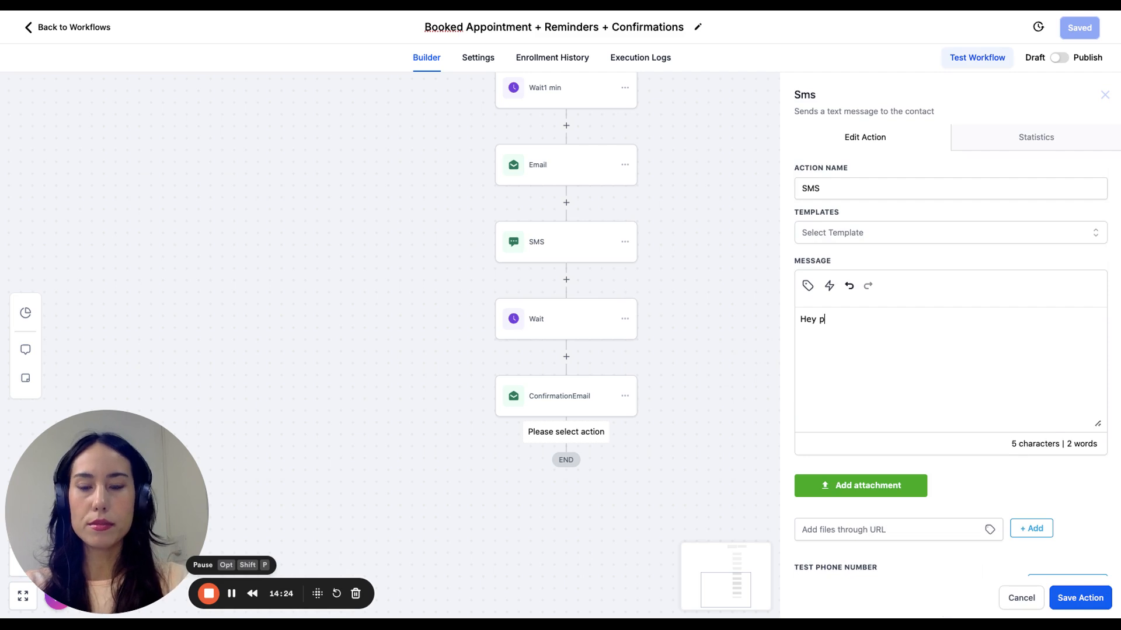
{"action": "key", "text": "BackSpace"}
{"action": "key", "text": "BackSpace"}
{"action": "key", "text": "BackSpace"}
{"action": "key", "text": "BackSpace"}
{"action": "key", "text": "BackSpace"}
{"action": "key", "text": "BackSpace"}
- Write the opening of the SMS message as "Required Action: Confirm your appointment now or will get canclled"
{"action": "type", "text": "Reu"}
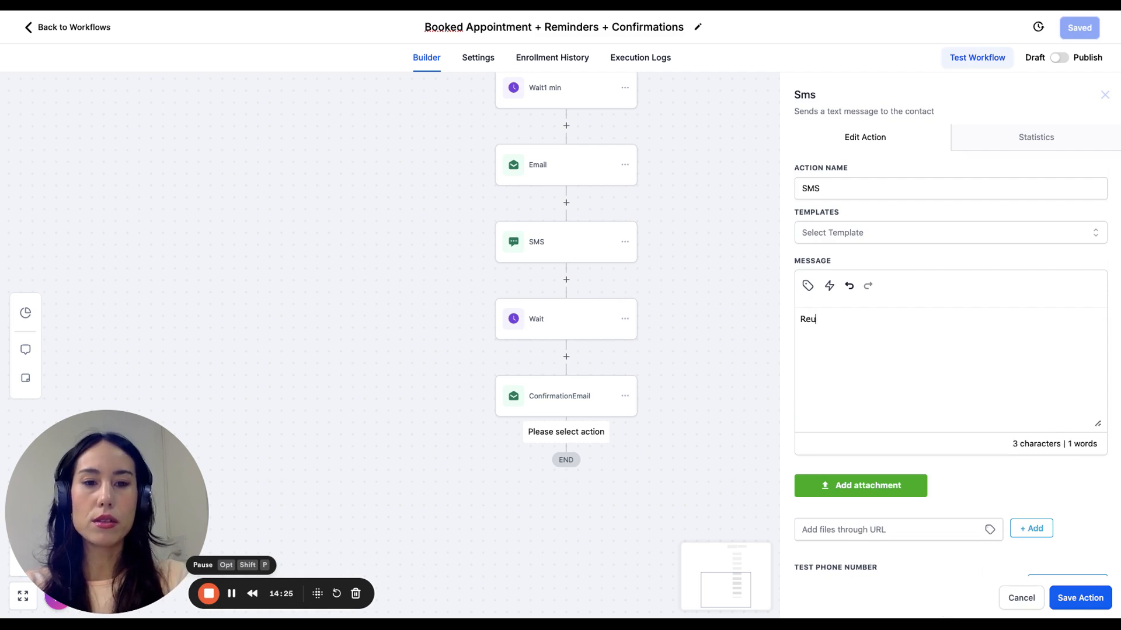
{"action": "key", "text": "BackSpace"}
{"action": "type", "text": "quire"}
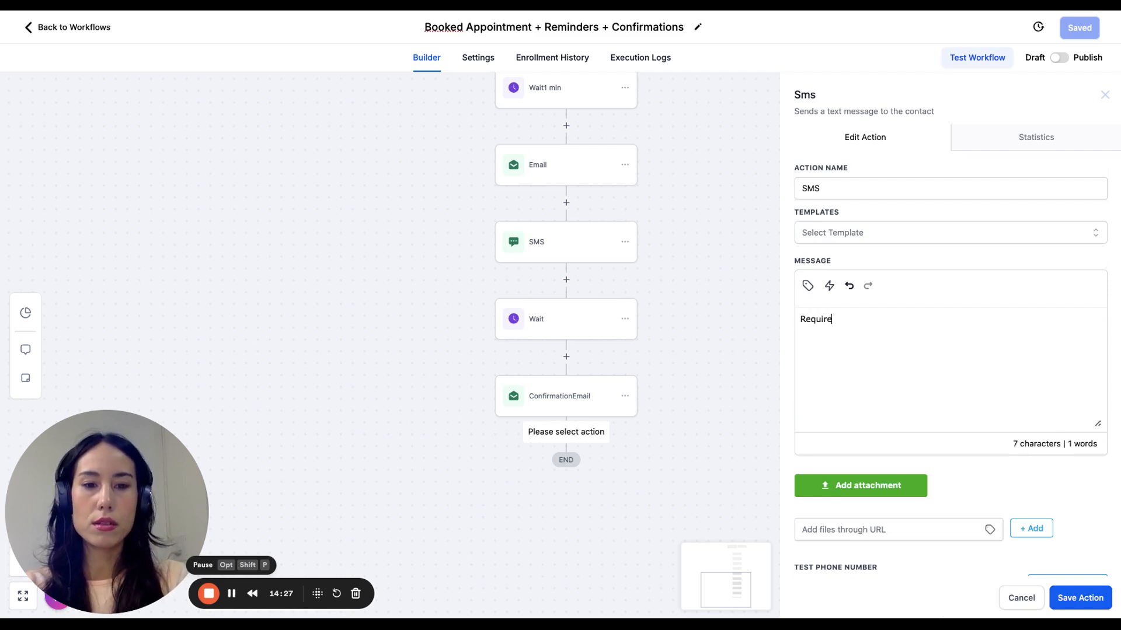
{"action": "type", "text": "d Actio"}
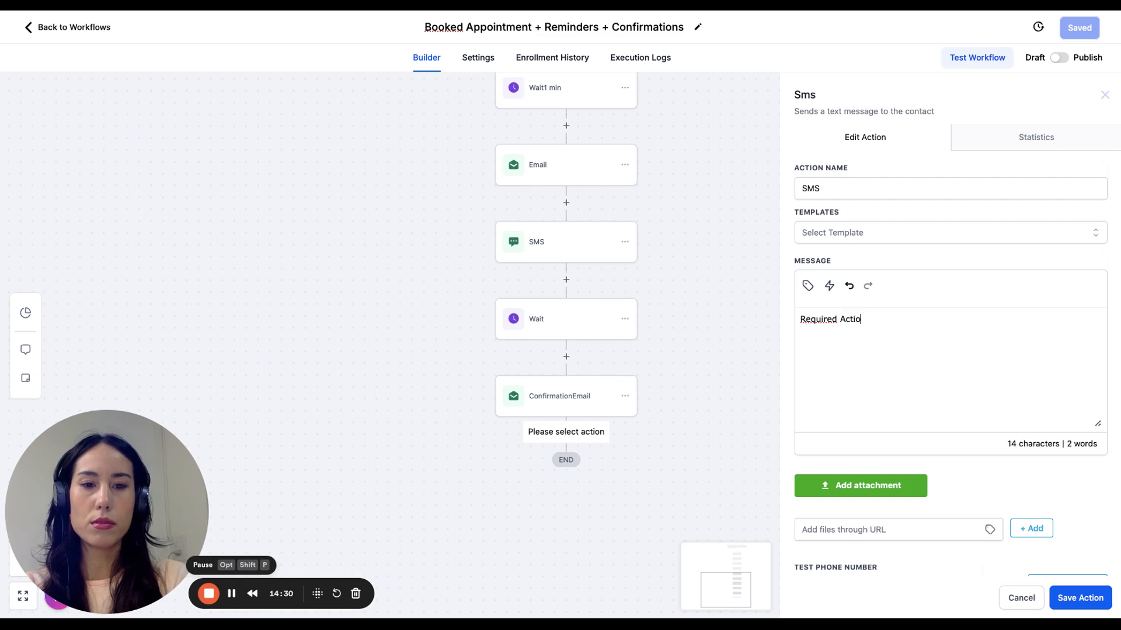
{"action": "type", "text": "n: Confir"}
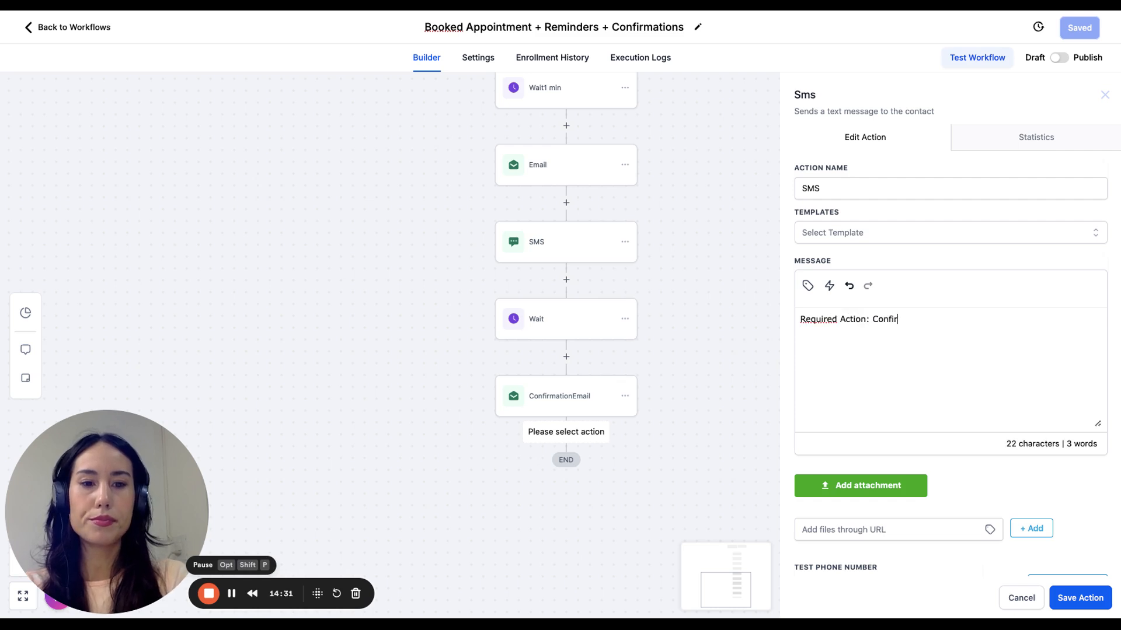
{"action": "type", "text": "m your appointm"}
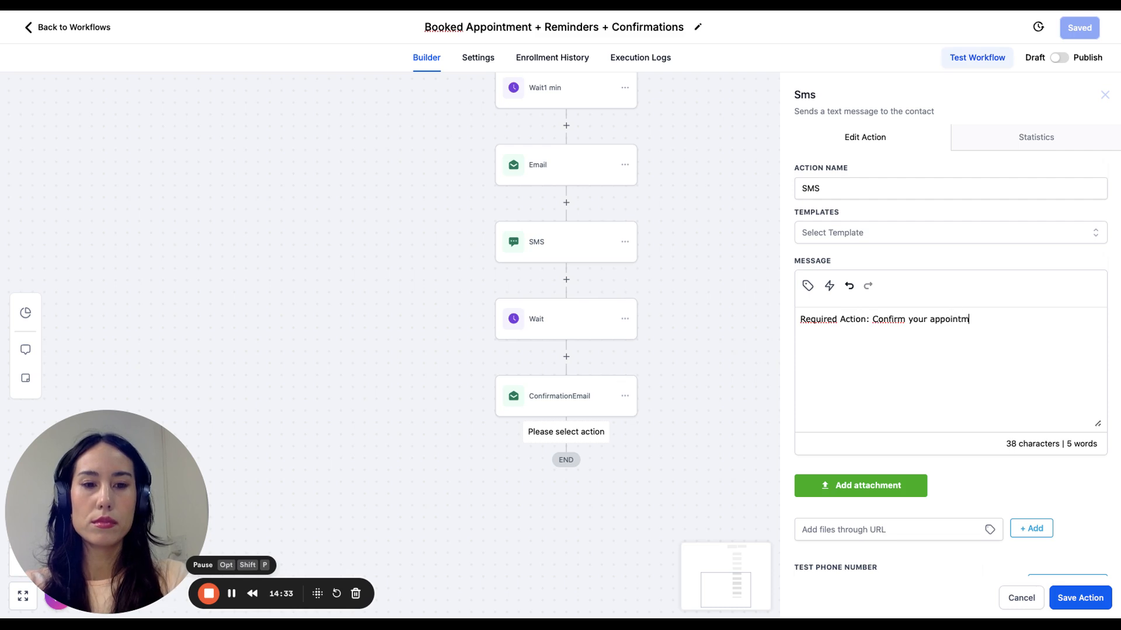
{"action": "type", "text": "ent now or will"}
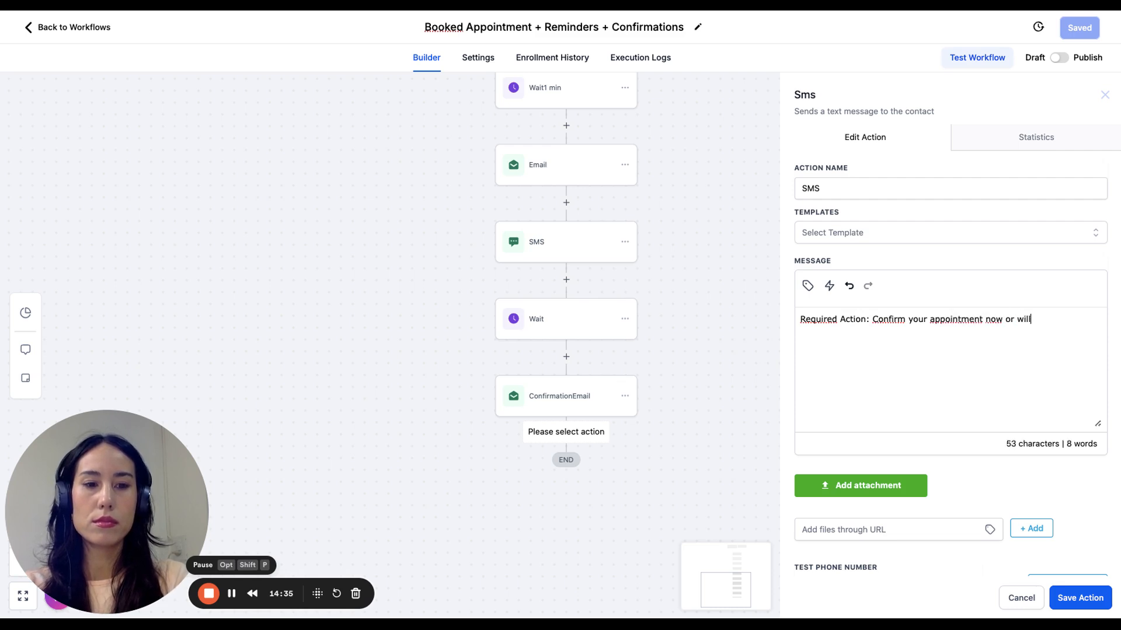
{"action": "type", "text": " gt"}
{"action": "key", "text": "BackSpace"}
{"action": "key", "text": "BackSpace"}
{"action": "type", "text": "et canclled."}
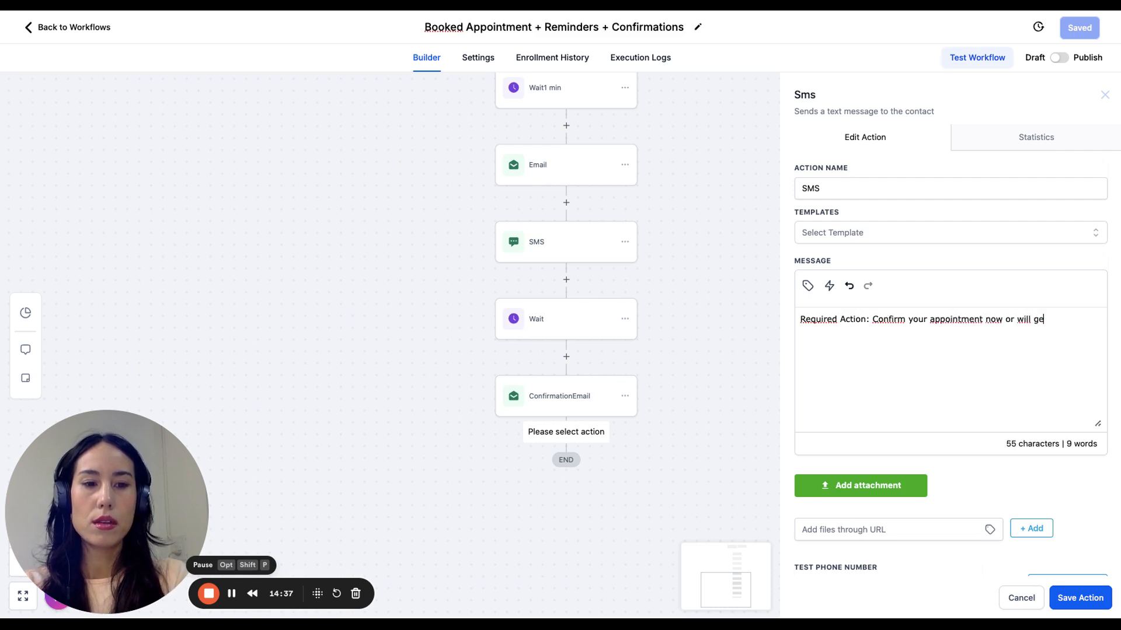
{"action": "key", "text": "BackSpace"}
{"action": "key", "text": "BackSpace"}
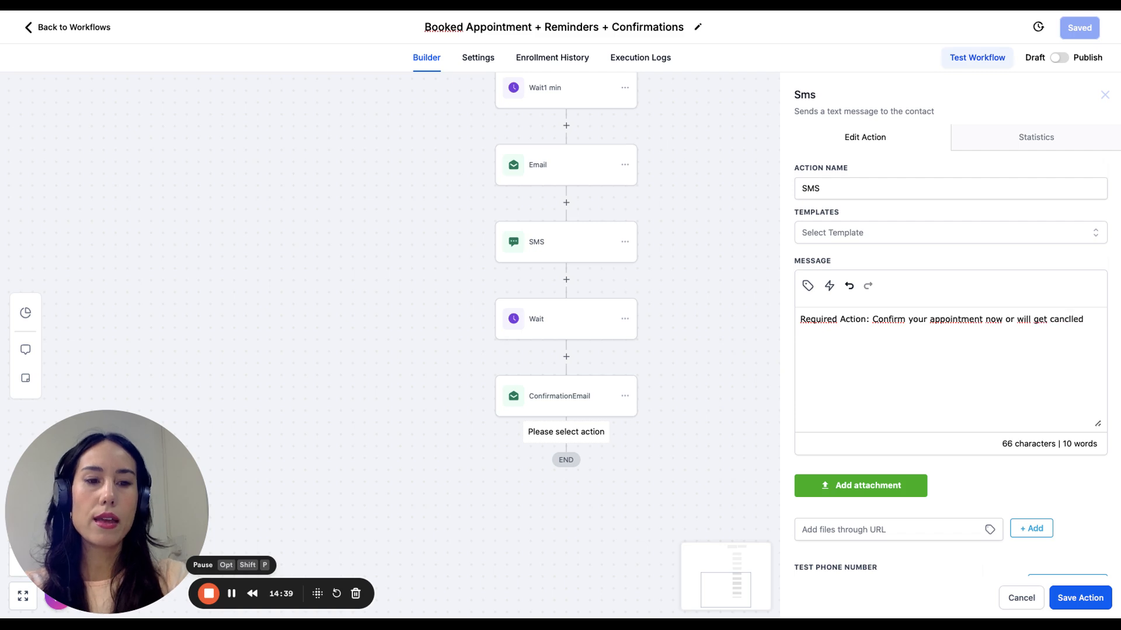
{"action": "type", "text": "and you"}
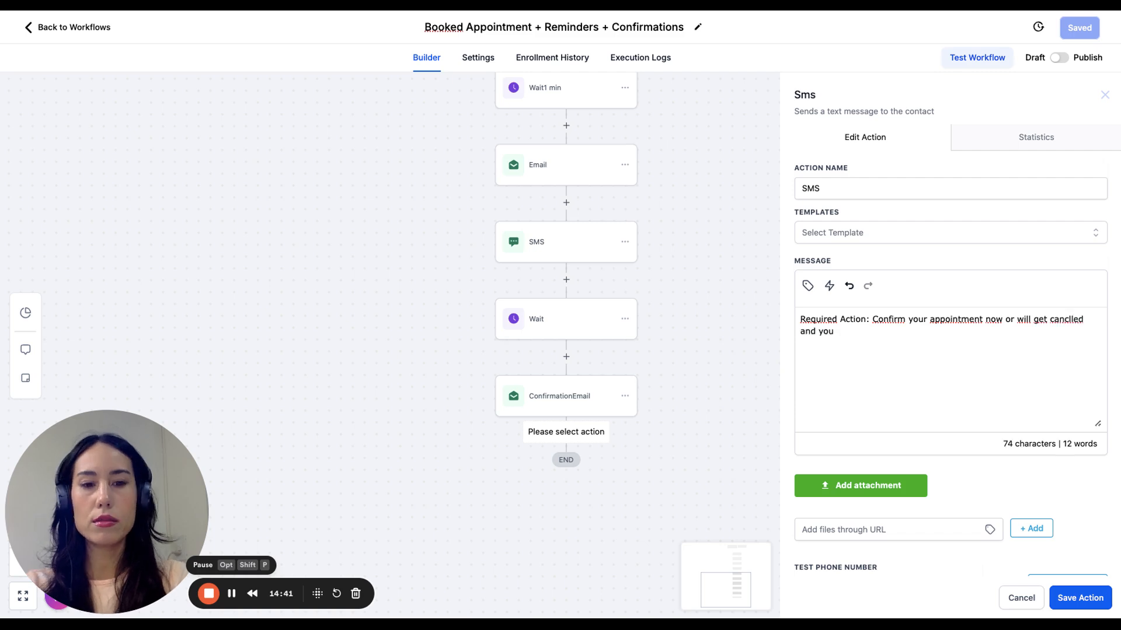
{"action": "key", "text": "BackSpace"}
{"action": "key", "text": "BackSpace"}
{"action": "key", "text": "BackSpace"}
{"action": "type", "text": "r"}
{"action": "key", "text": "BackSpace"}
{"action": "key", "text": "BackSpace"}
{"action": "key", "text": "BackSpace"}
{"action": "key", "text": "BackSpace"}
{"action": "key", "text": "BackSpace"}
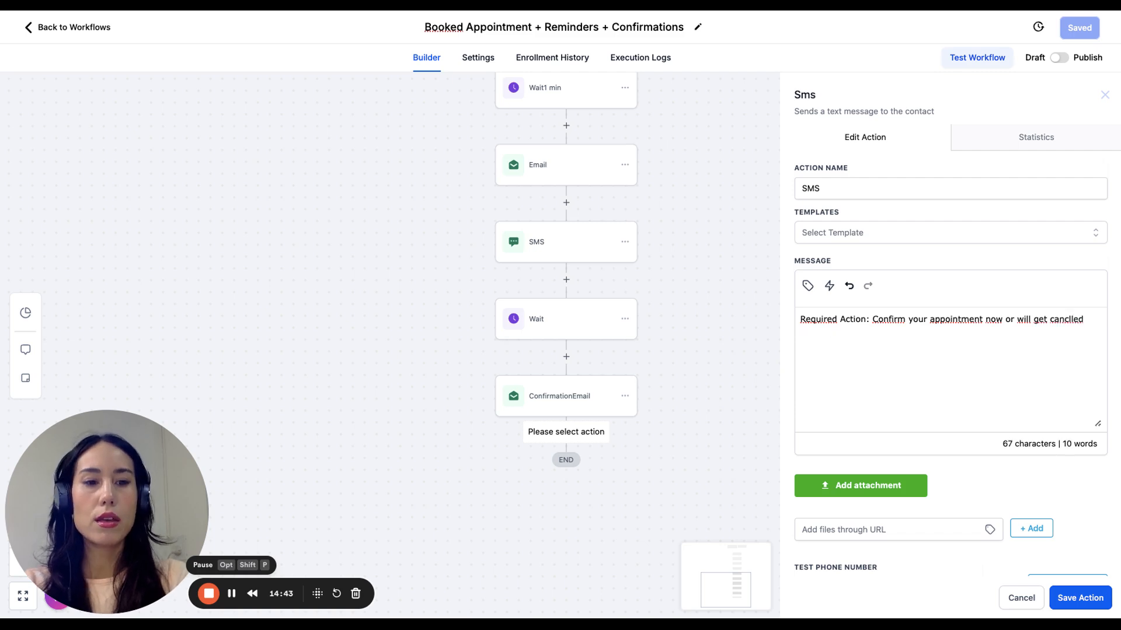
{"action": "key", "text": "BackSpace"}
{"action": "type", "text": ","}
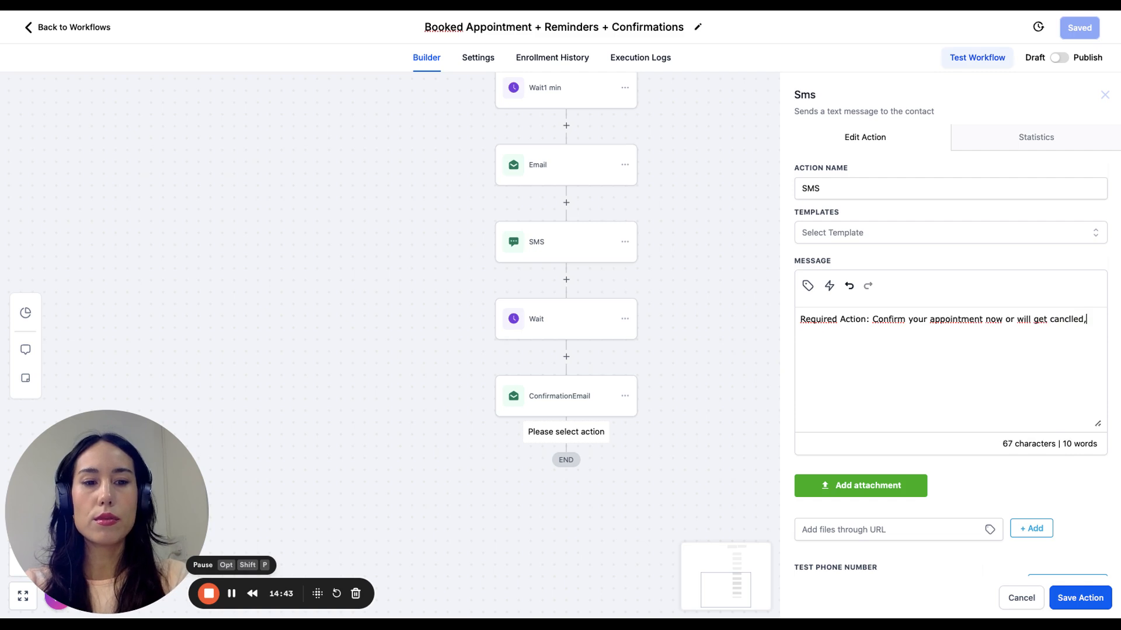
{"action": "key", "text": "BackSpace"}
- End the SMS opening with a period and start a new paragraph reading "We reserve the right to require our $50 deposit"
{"action": "type", "text": "."}
{"action": "key", "text": "Return"}
{"action": "key", "text": "Return"}
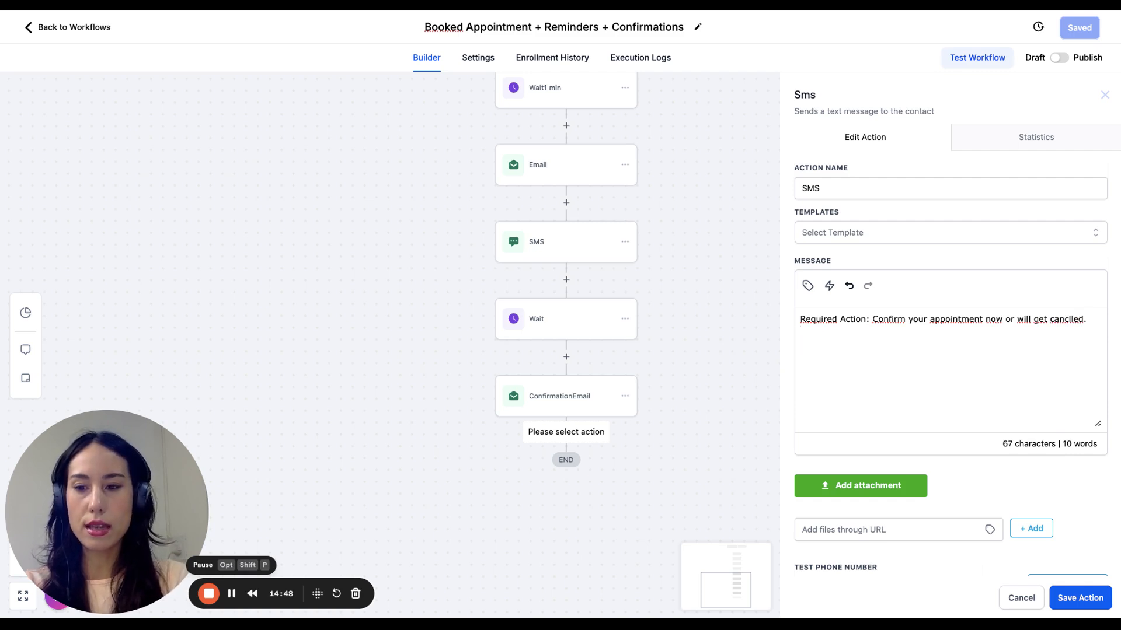
{"action": "type", "text": "We re"}
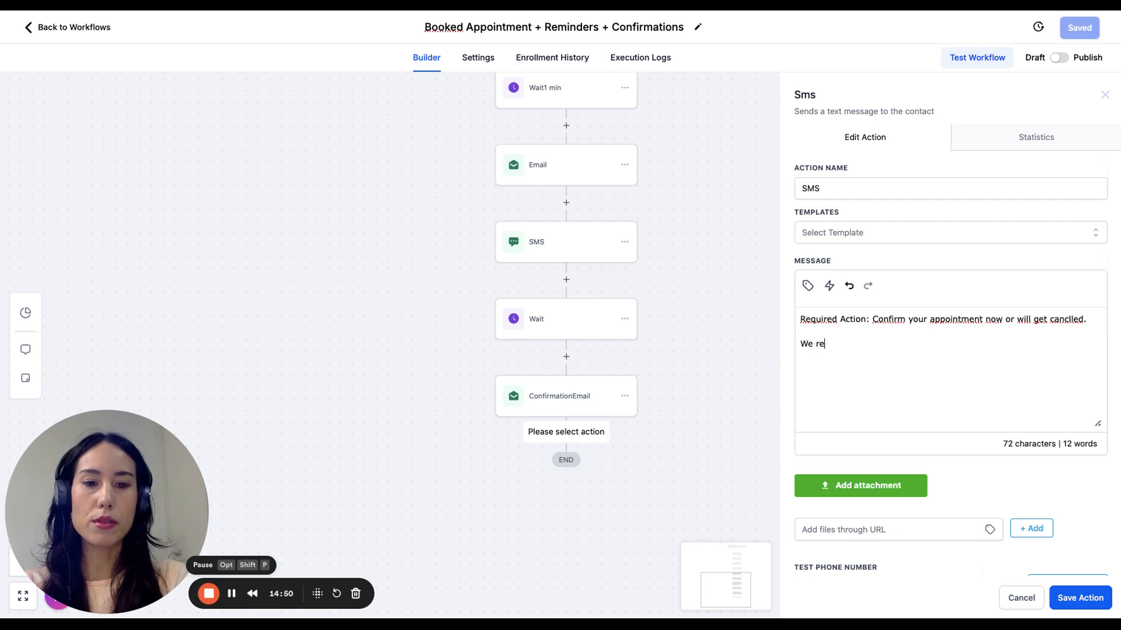
{"action": "type", "text": "serve the right to"}
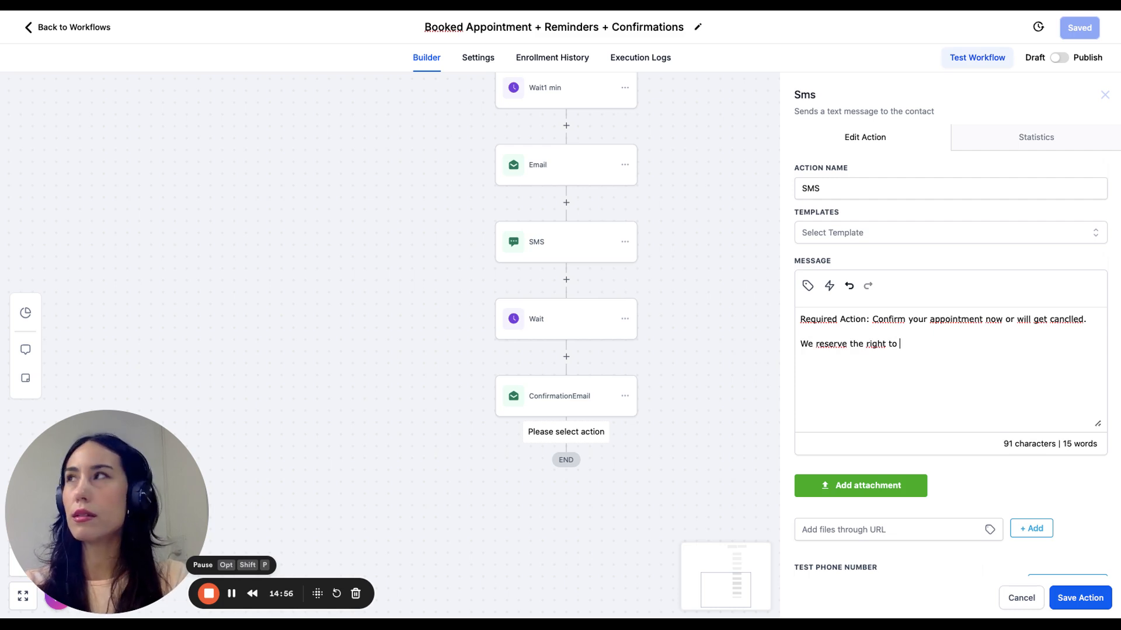
{"action": "type", "text": " require "}
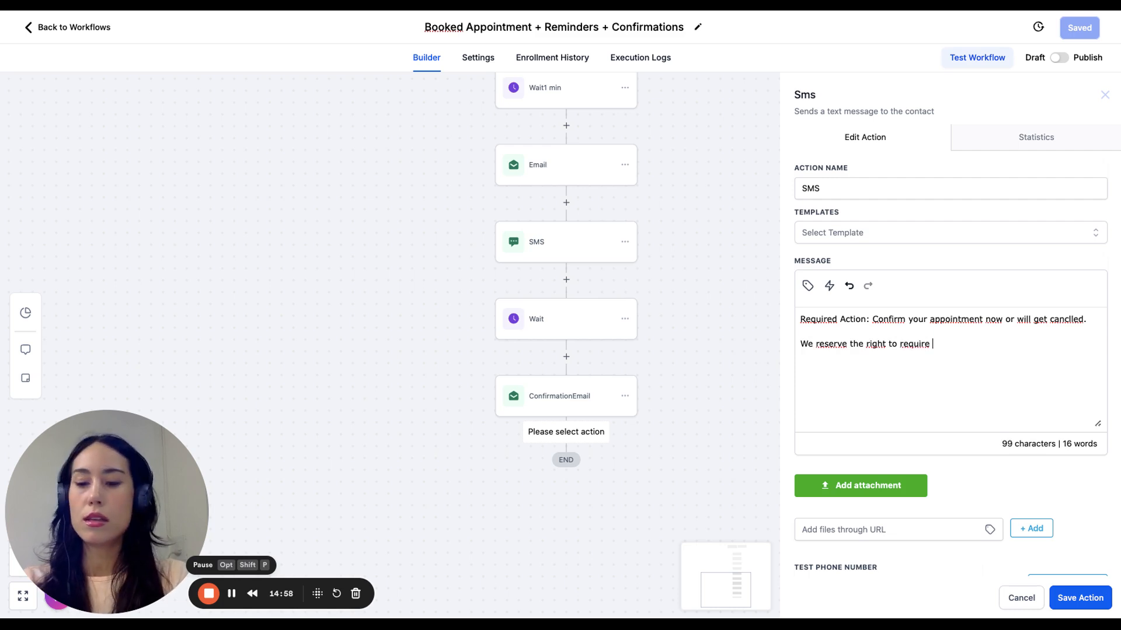
{"action": "type", "text": "our $"}
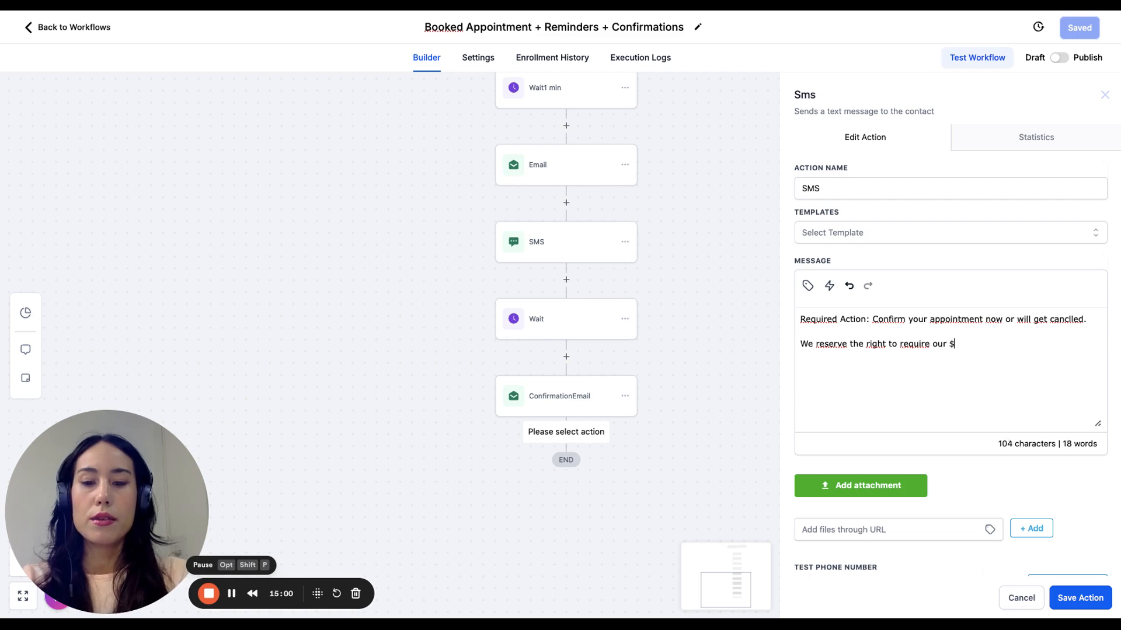
{"action": "type", "text": "50 deposit "}
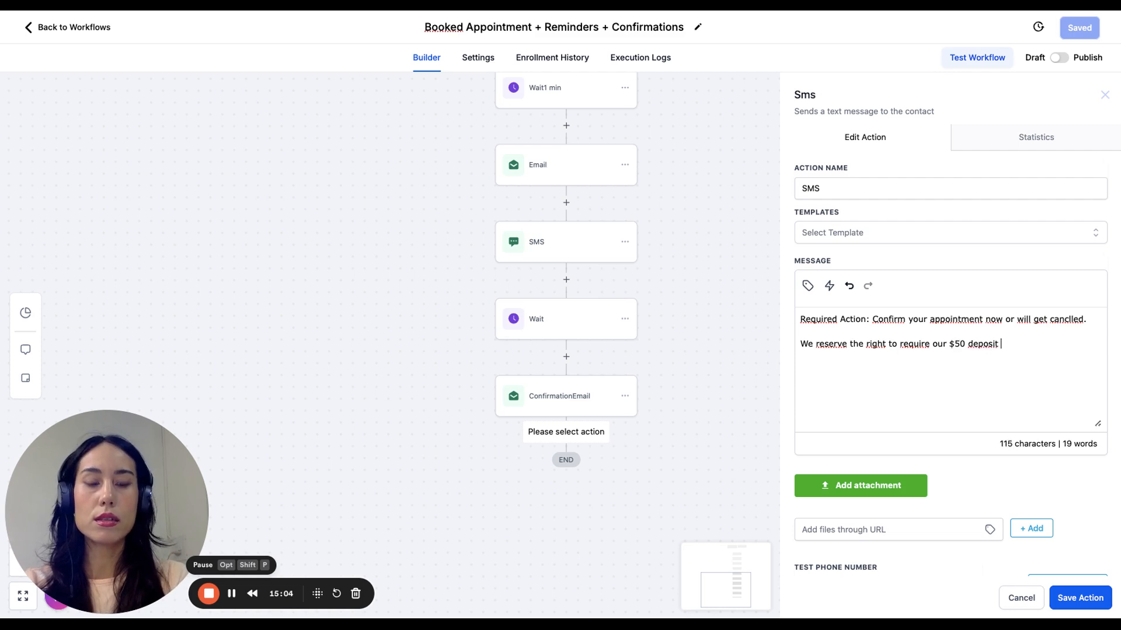
- Continue the deposit sentence in the SMS message with "for future consultations"
{"action": "type", "text": "i"}
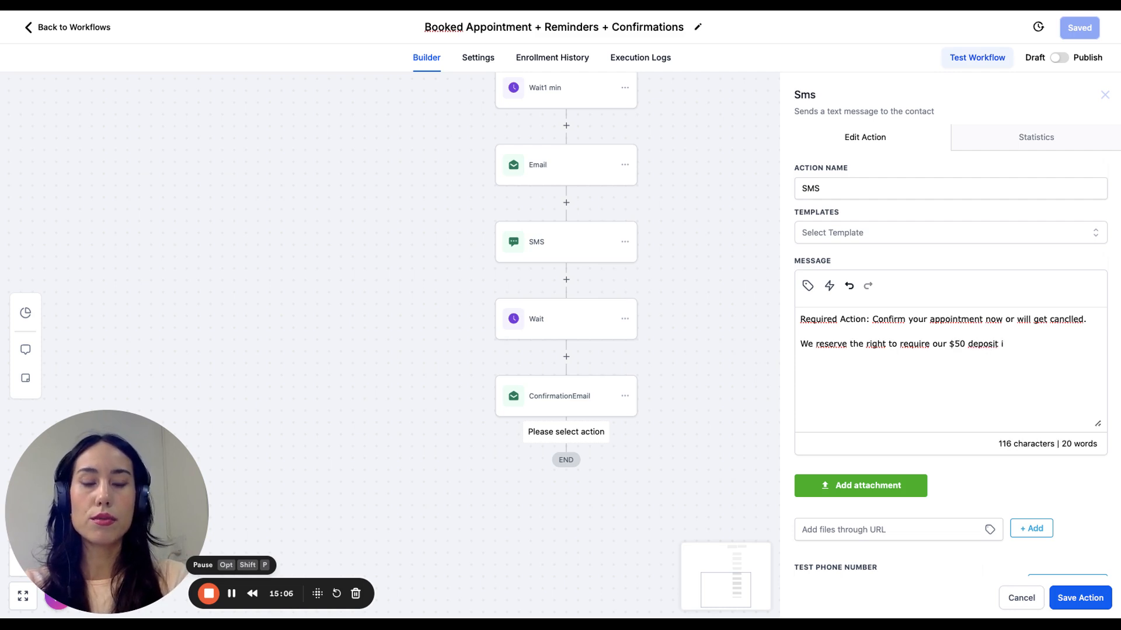
{"action": "key", "text": "BackSpace"}
{"action": "type", "text": "for future consultatins"}
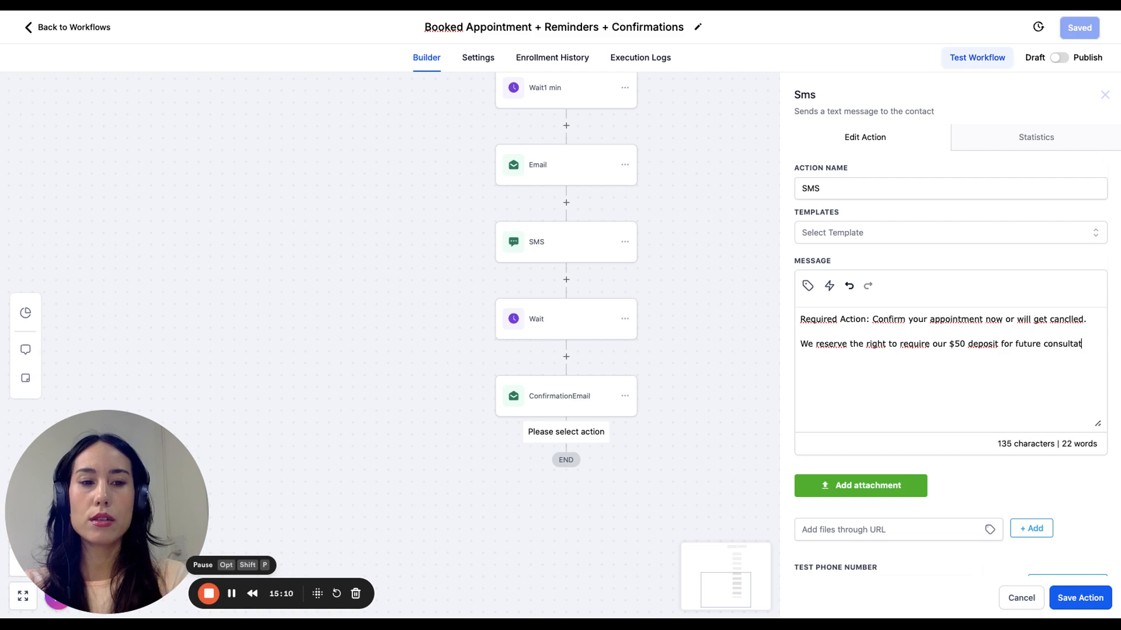
{"action": "key", "text": "BackSpace"}
{"action": "key", "text": "BackSpace"}
{"action": "type", "text": "ons "}
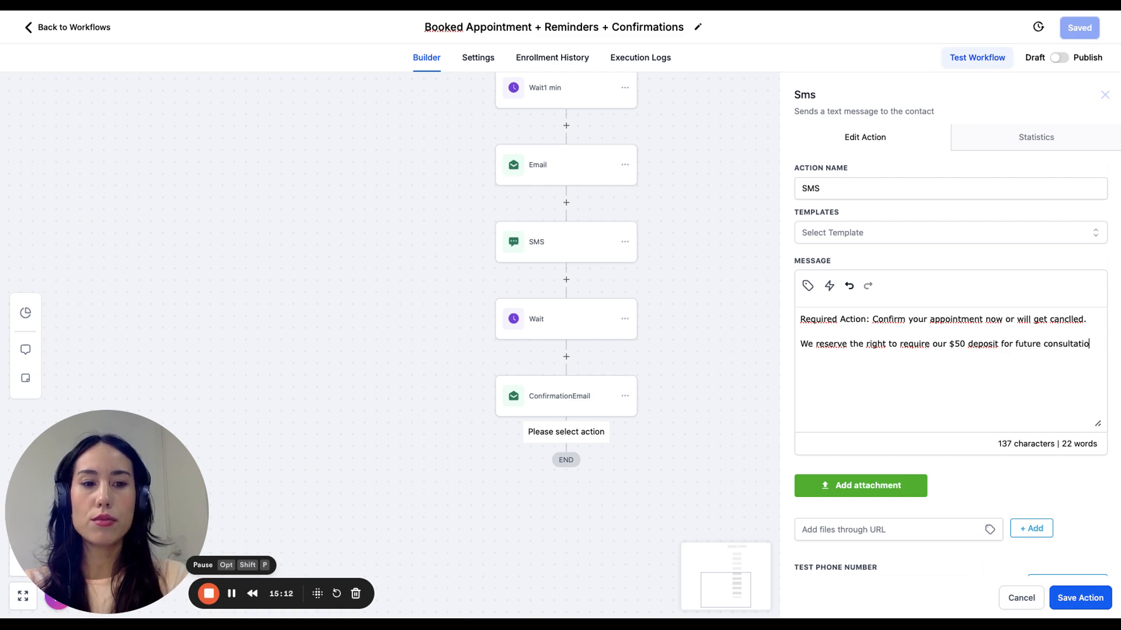
- Extend the SMS deposit sentence with the condition "if we don't receive your confirmation"
{"action": "type", "text": "if we don't "}
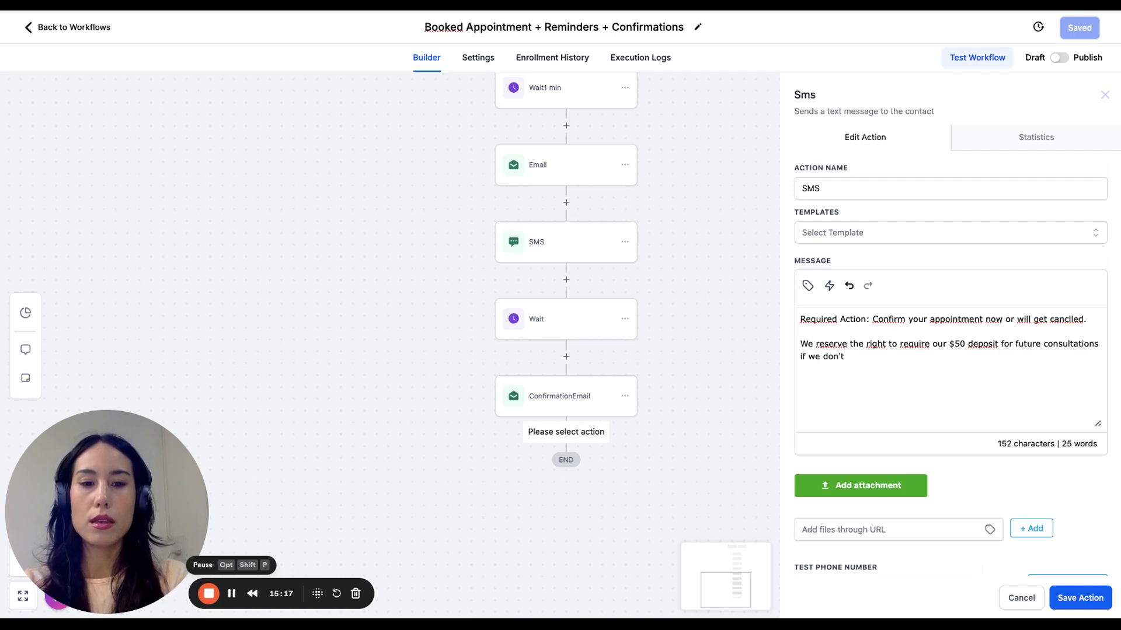
{"action": "type", "text": "receive your "}
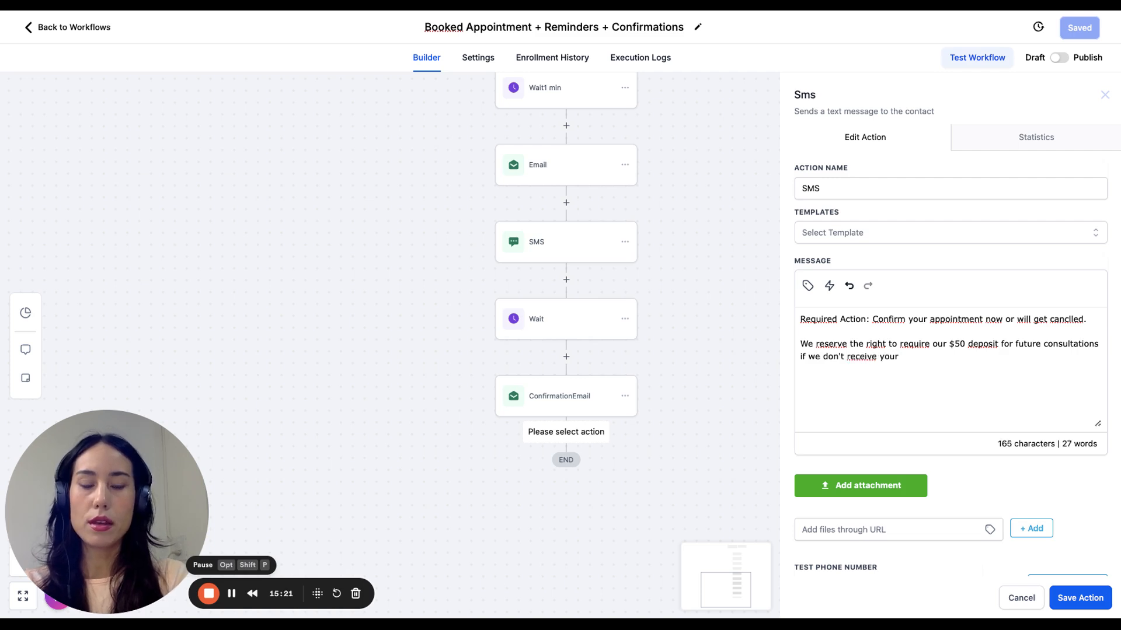
{"action": "type", "text": "c"}
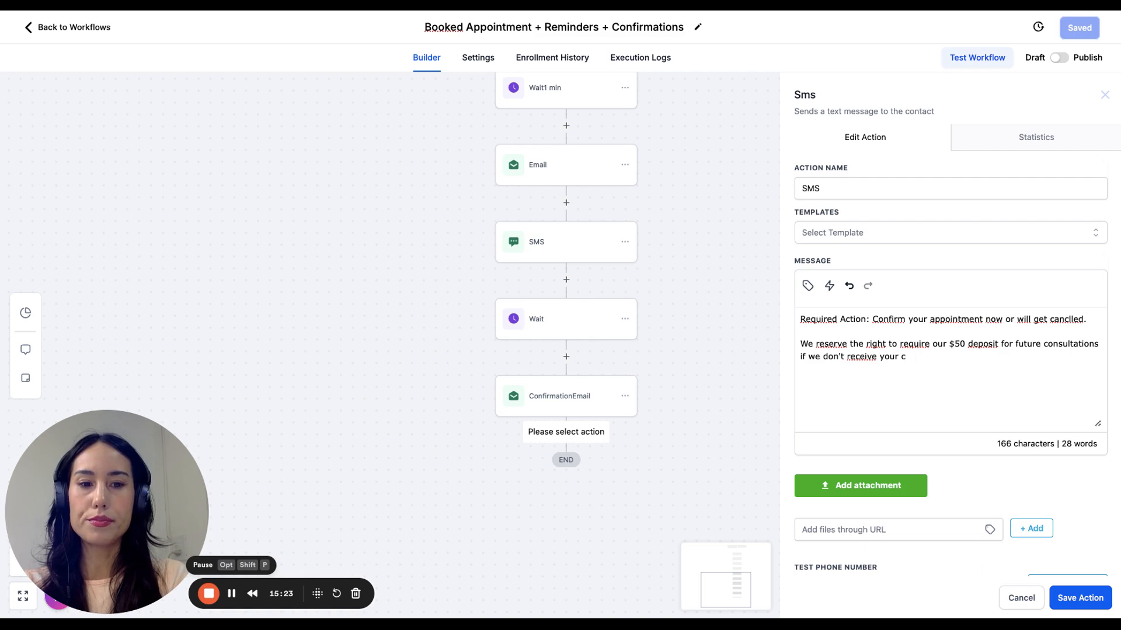
{"action": "type", "text": "onfirmatio."}
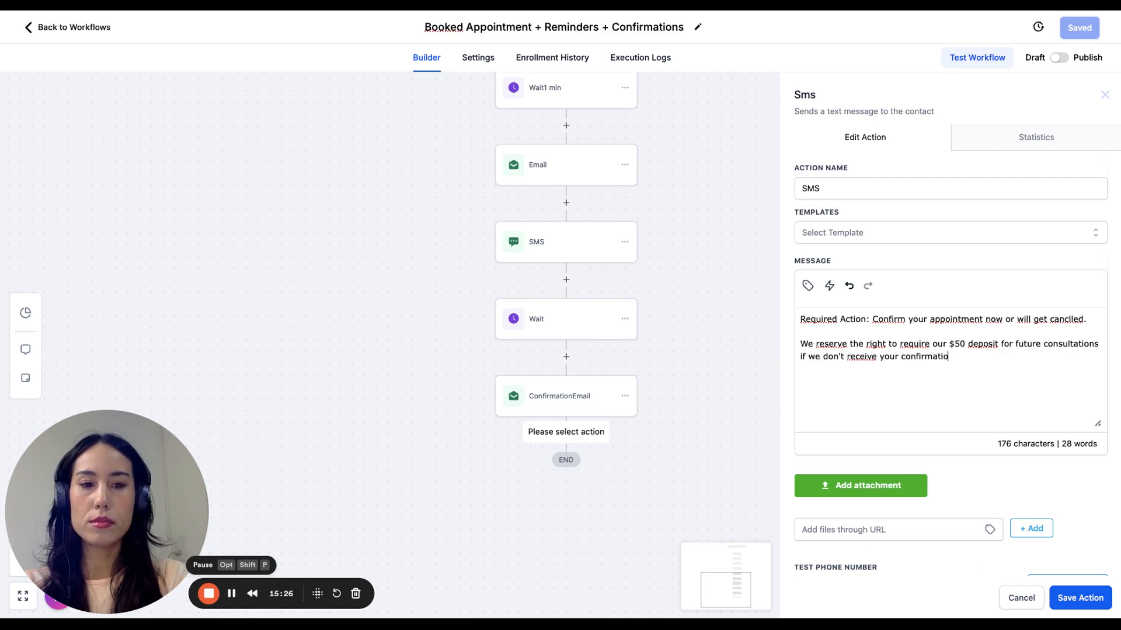
- Finish the SMS message so it ends with "if we don't receive your confirmation." and save the action and the workflow
{"action": "key", "text": "BackSpace"}
{"action": "key", "text": "BackSpace"}
{"action": "type", "text": "n."}
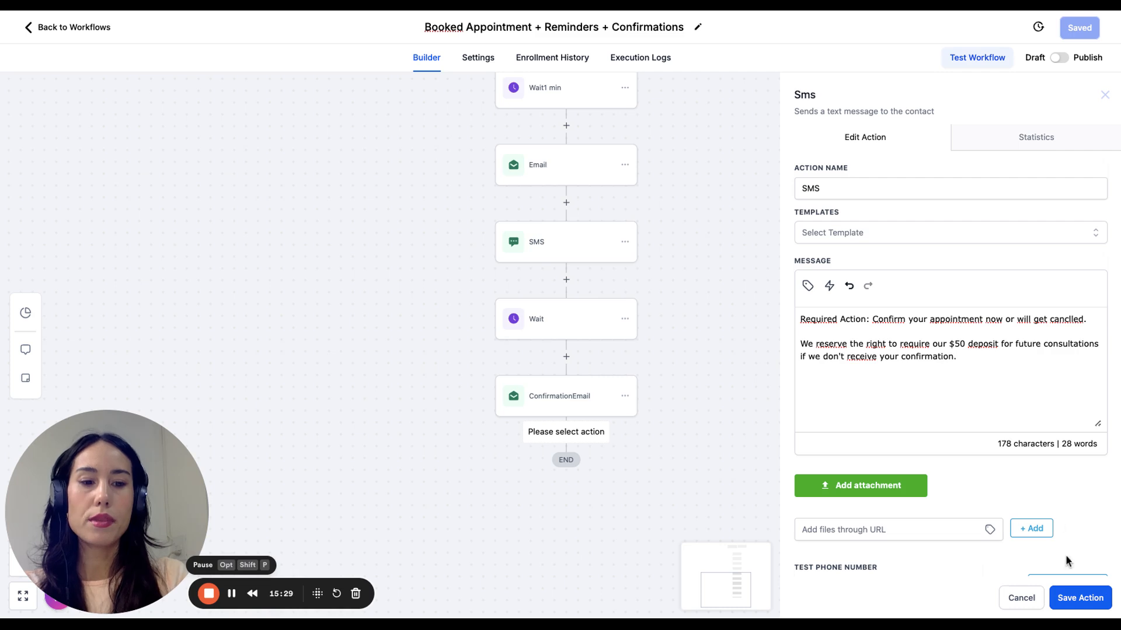
{"action": "left_click", "coordinate": [1080, 598]}
{"action": "left_click", "coordinate": [1079, 27]}
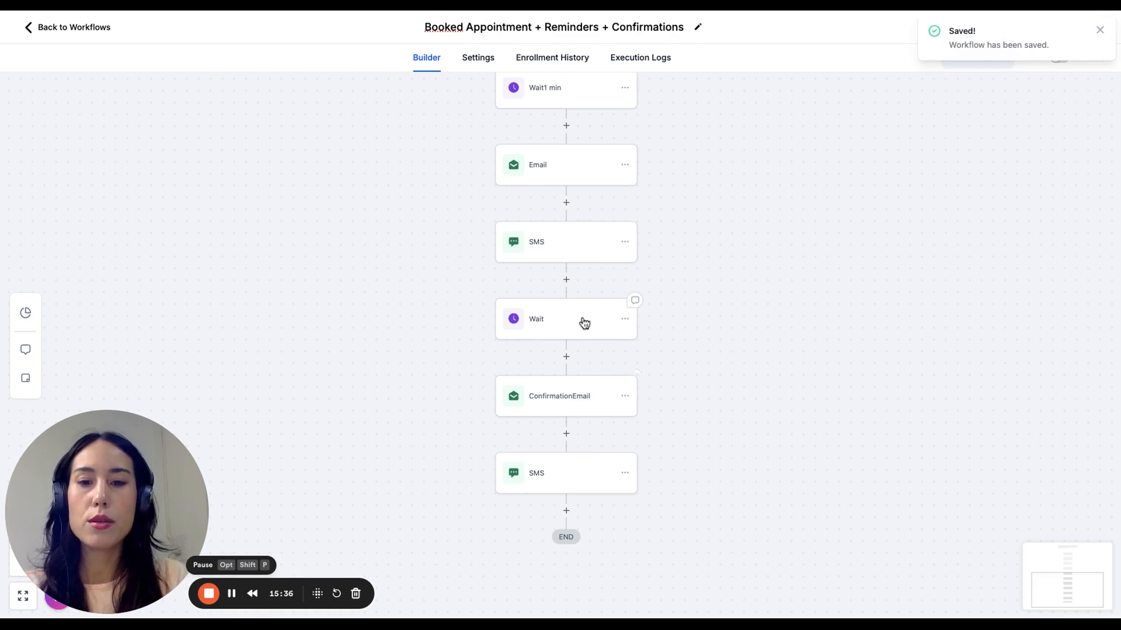
- Rename the Wait action above ConfirmationEmail as "Wait 12 hrs before appt" and save it
{"action": "left_click", "coordinate": [584, 320]}
{"action": "left_click", "coordinate": [689, 175]}
{"action": "type", "text": "12 hrs"}
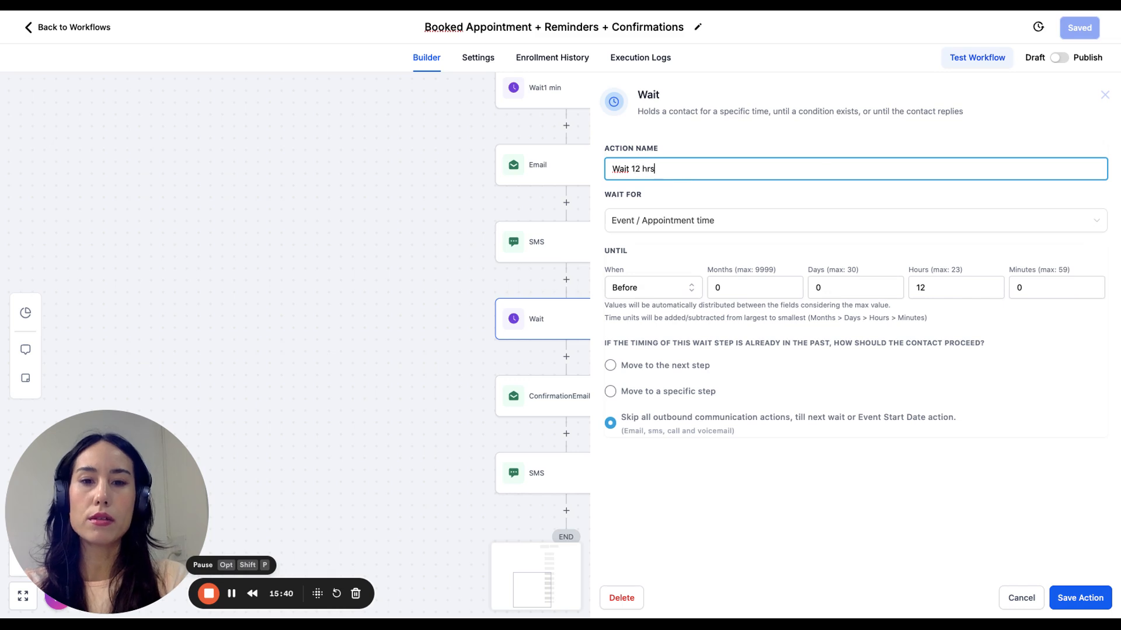
{"action": "type", "text": " before aap"}
{"action": "key", "text": "BackSpace"}
{"action": "type", "text": "appt"}
{"action": "key", "text": "BackSpace"}
{"action": "key", "text": "BackSpace"}
{"action": "key", "text": "BackSpace"}
{"action": "type", "text": "ppt"}
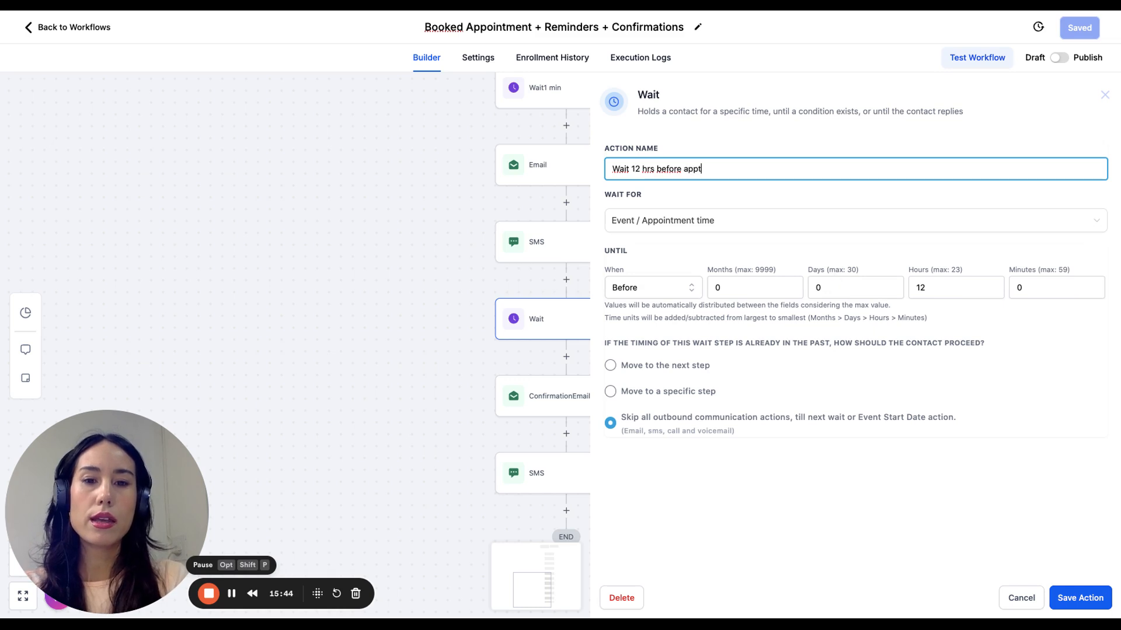
{"action": "left_click", "coordinate": [1074, 592]}
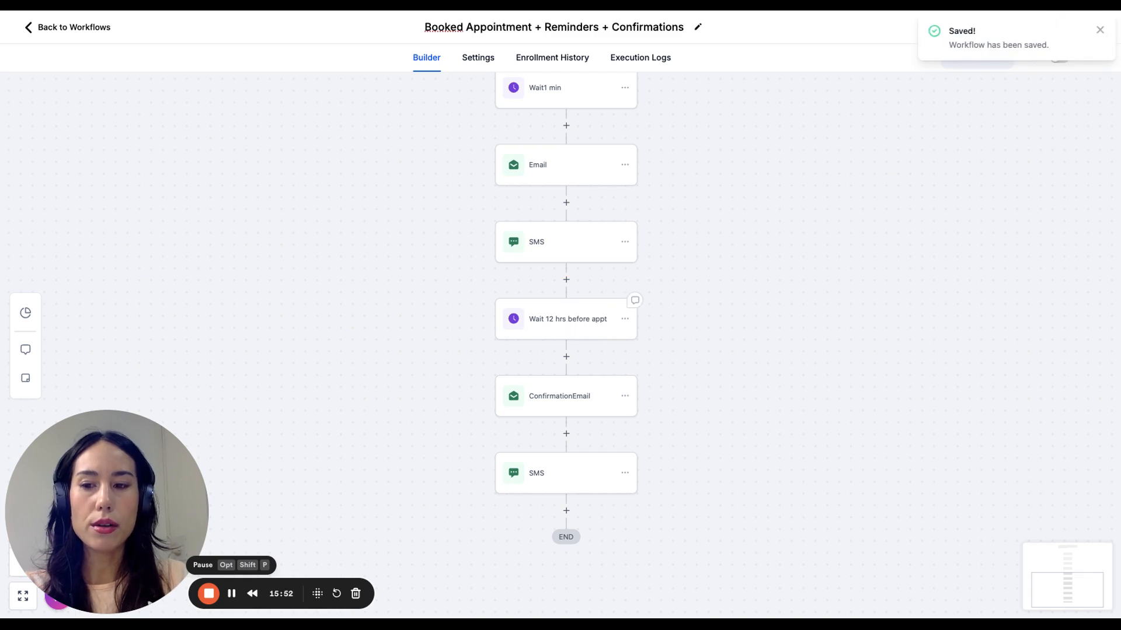
{"action": "scroll", "coordinate": [566, 309], "scroll_direction": "down", "scroll_amount": 1}
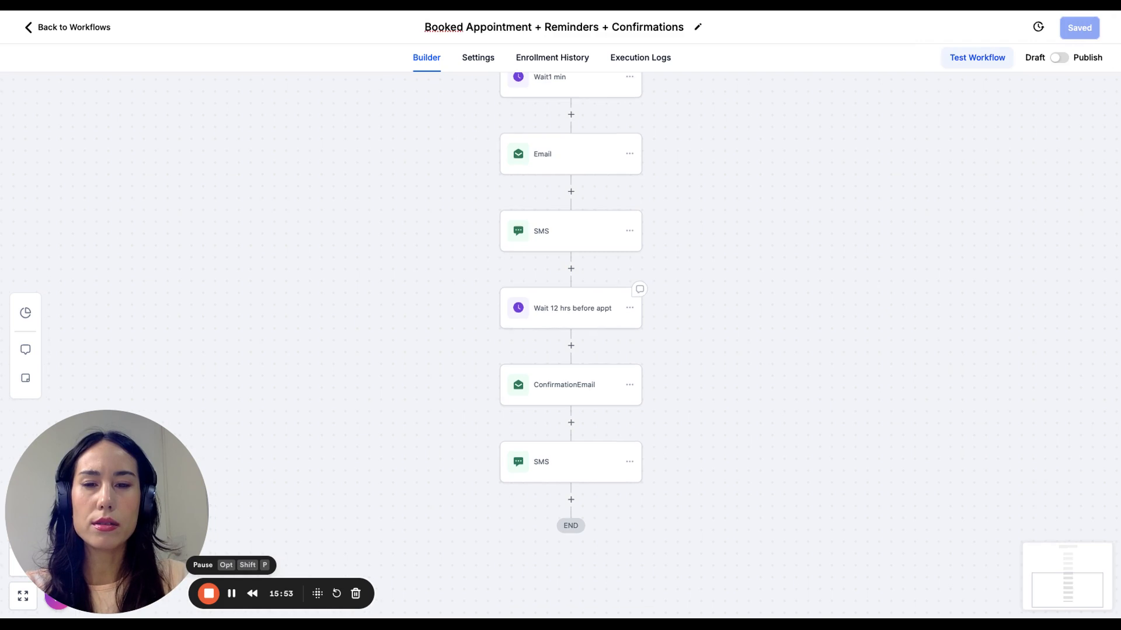
{"action": "scroll", "coordinate": [592, 80], "scroll_direction": "down", "scroll_amount": 3}
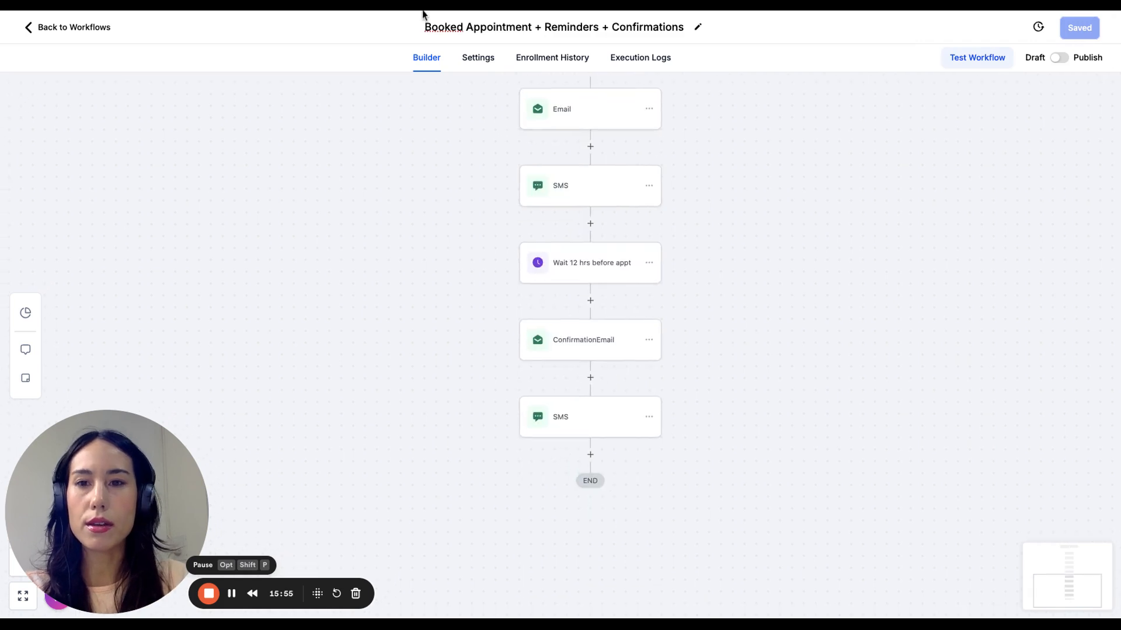
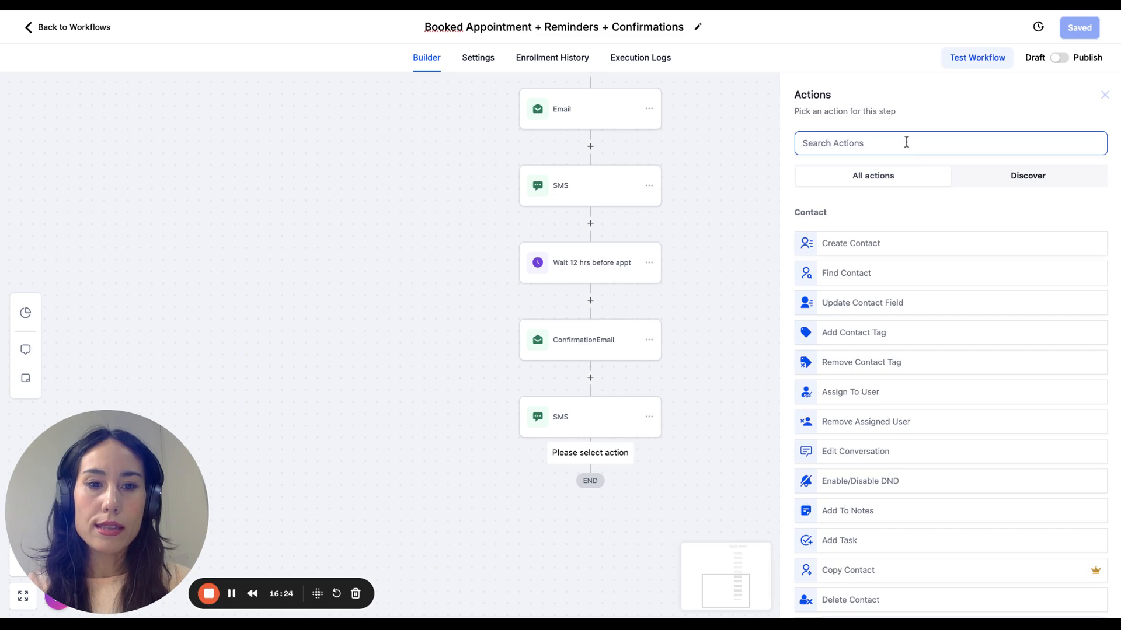
{"action": "type", "text": "wait"}
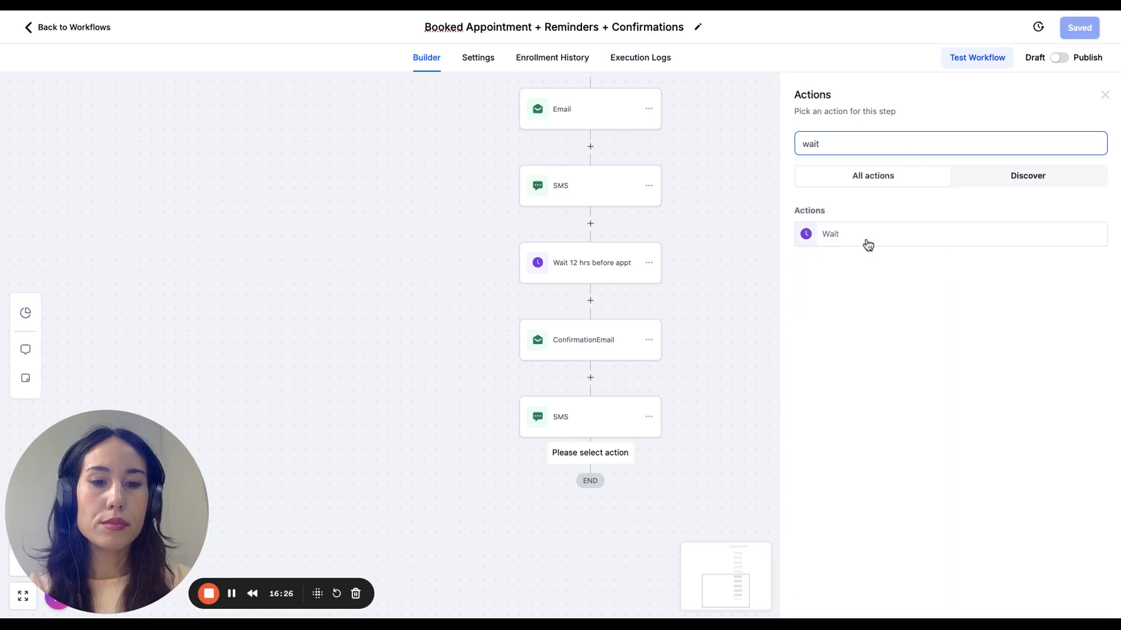
{"action": "left_click", "coordinate": [868, 245]}
{"action": "left_click", "coordinate": [635, 272]}
{"action": "left_click", "coordinate": [1020, 597]}
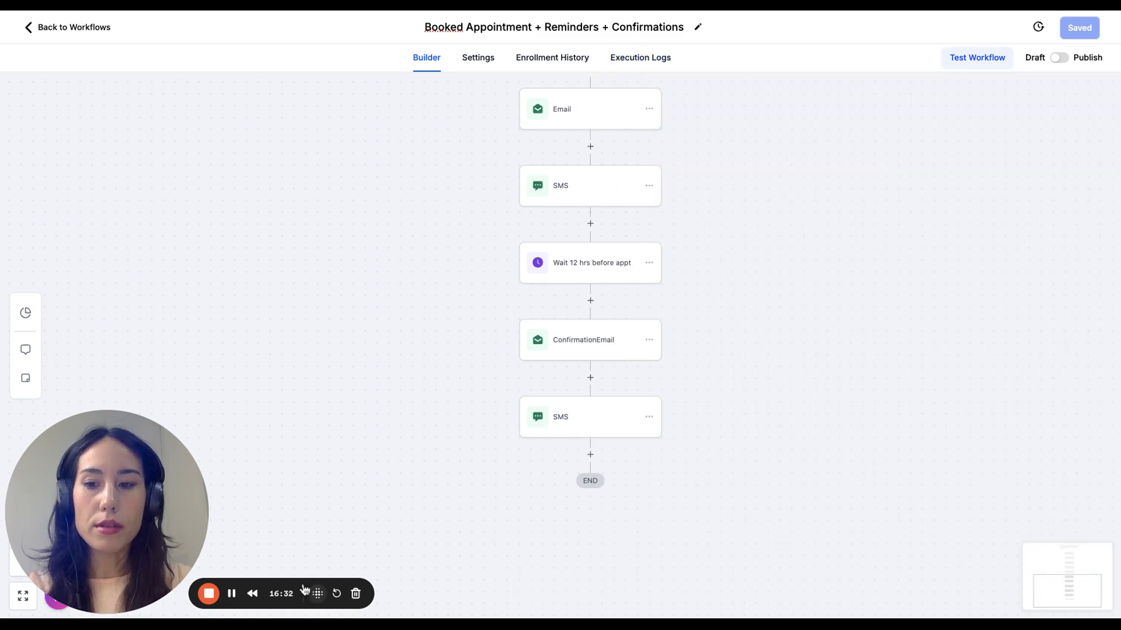
- Add a Wait action after the last SMS and set it to wait for Contact Reply
{"action": "scroll", "coordinate": [669, 268], "scroll_direction": "down", "scroll_amount": 1}
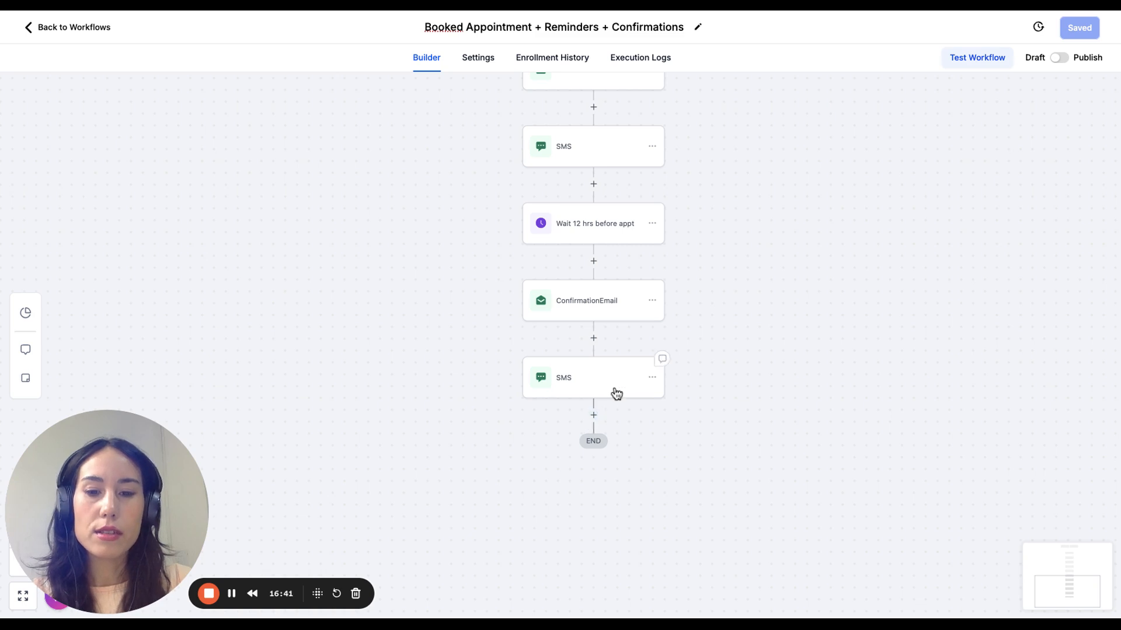
{"action": "left_click", "coordinate": [593, 416]}
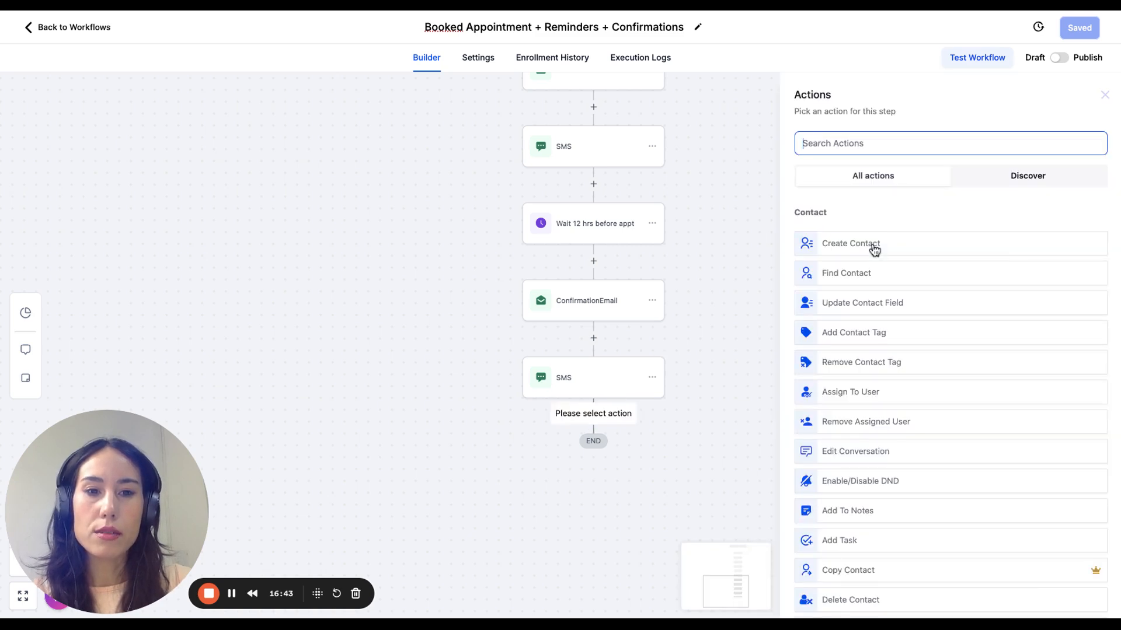
{"action": "type", "text": "wait"}
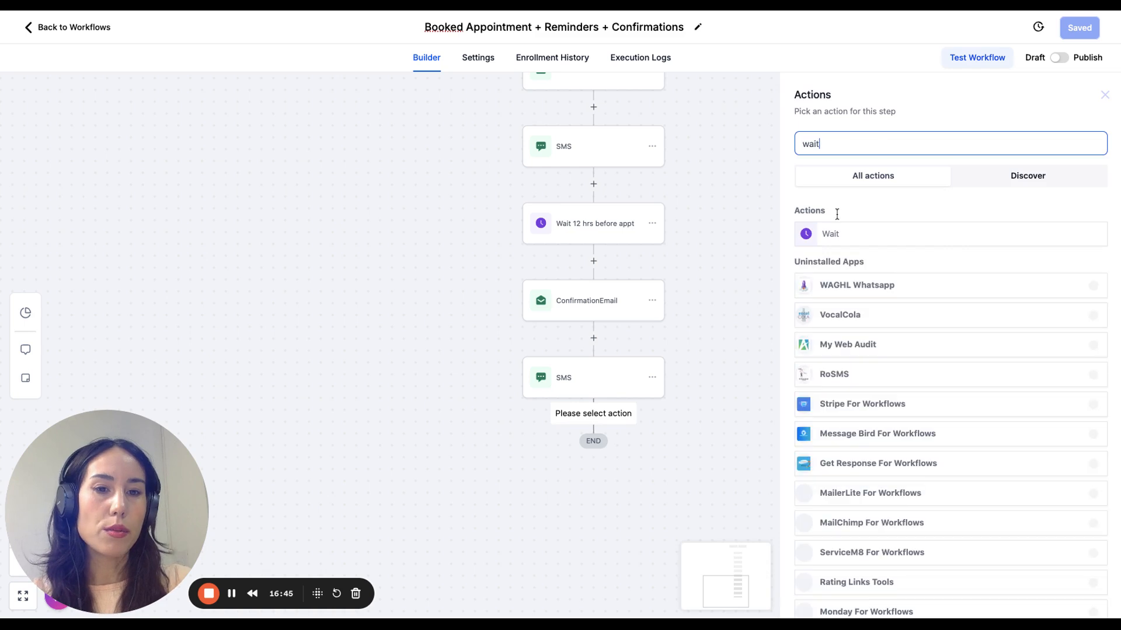
{"action": "left_click", "coordinate": [832, 234]}
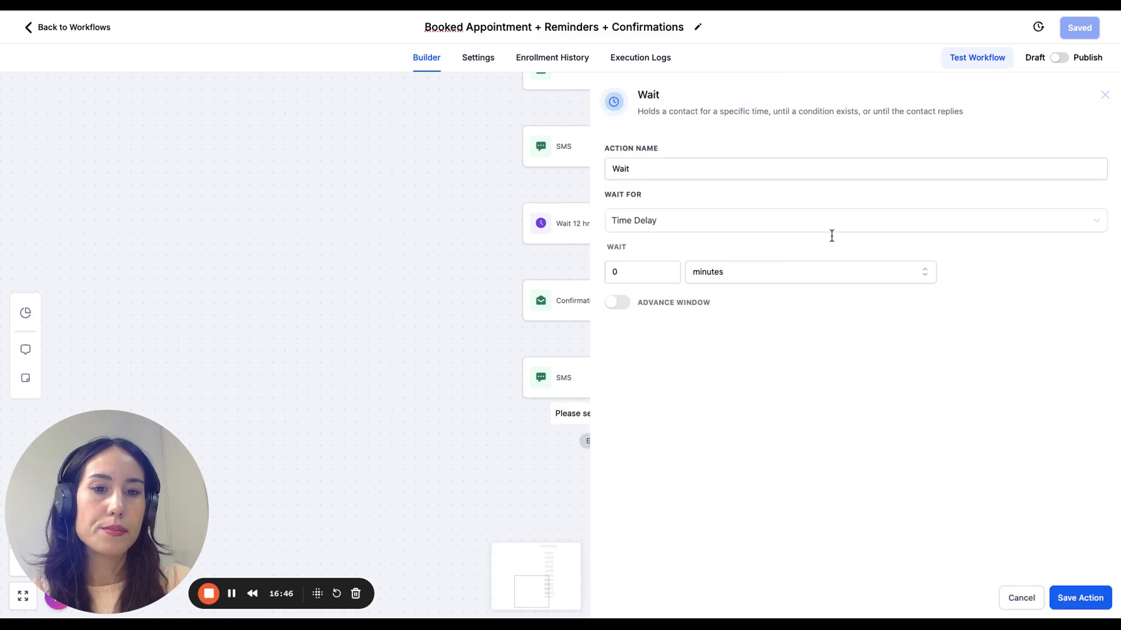
{"action": "left_click", "coordinate": [680, 225]}
{"action": "left_click", "coordinate": [675, 300]}
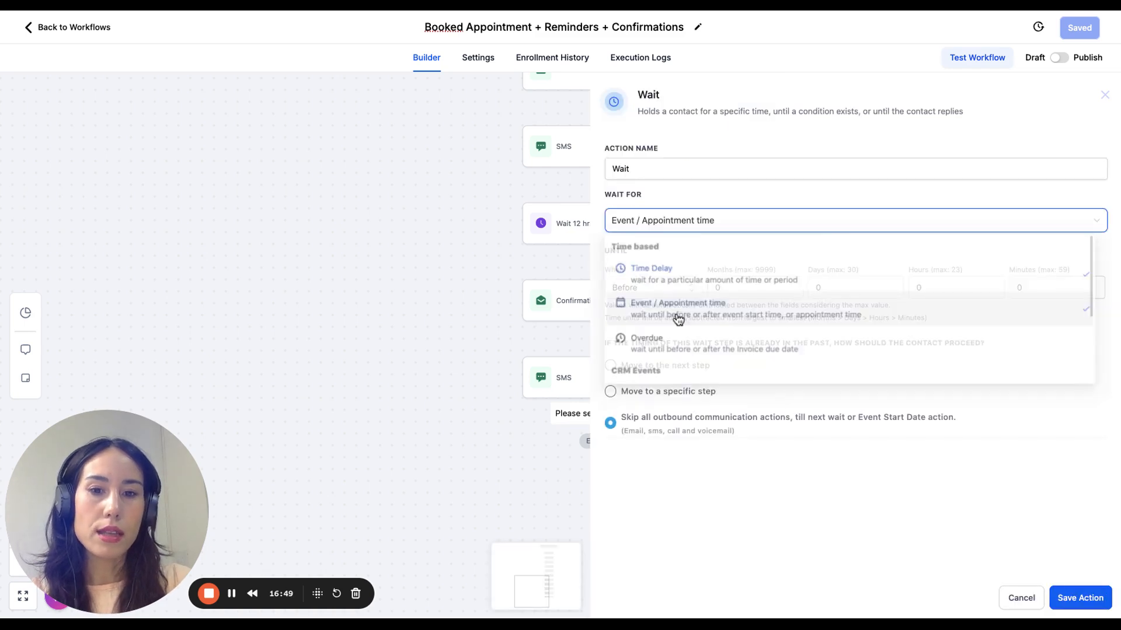
{"action": "left_click", "coordinate": [693, 222]}
{"action": "scroll", "coordinate": [688, 297], "scroll_direction": "down", "scroll_amount": 3}
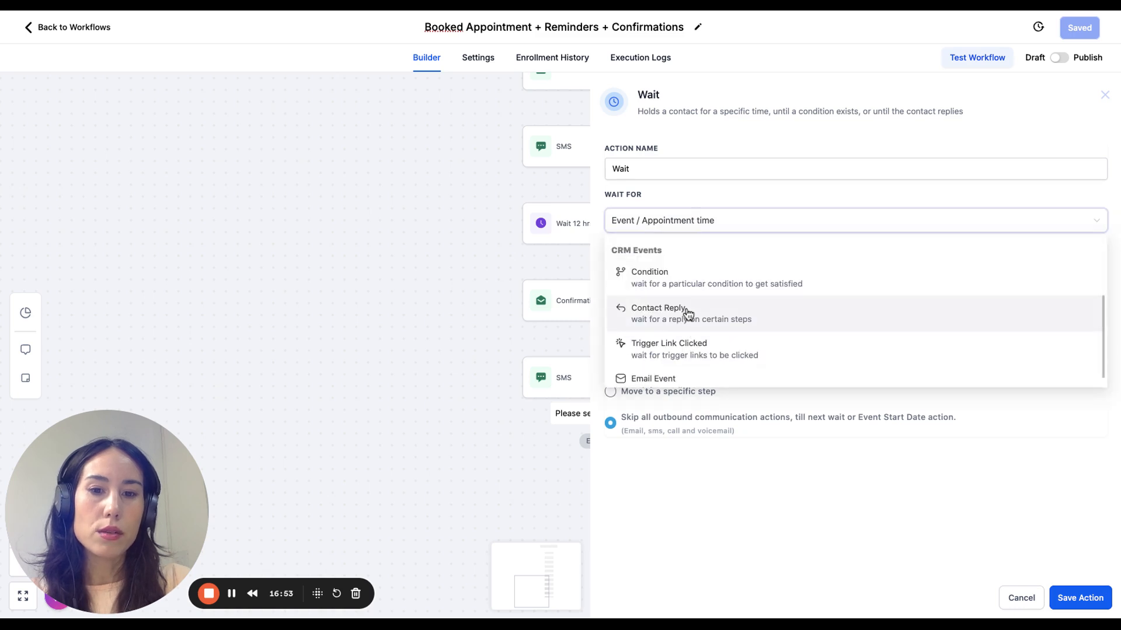
{"action": "left_click", "coordinate": [687, 314]}
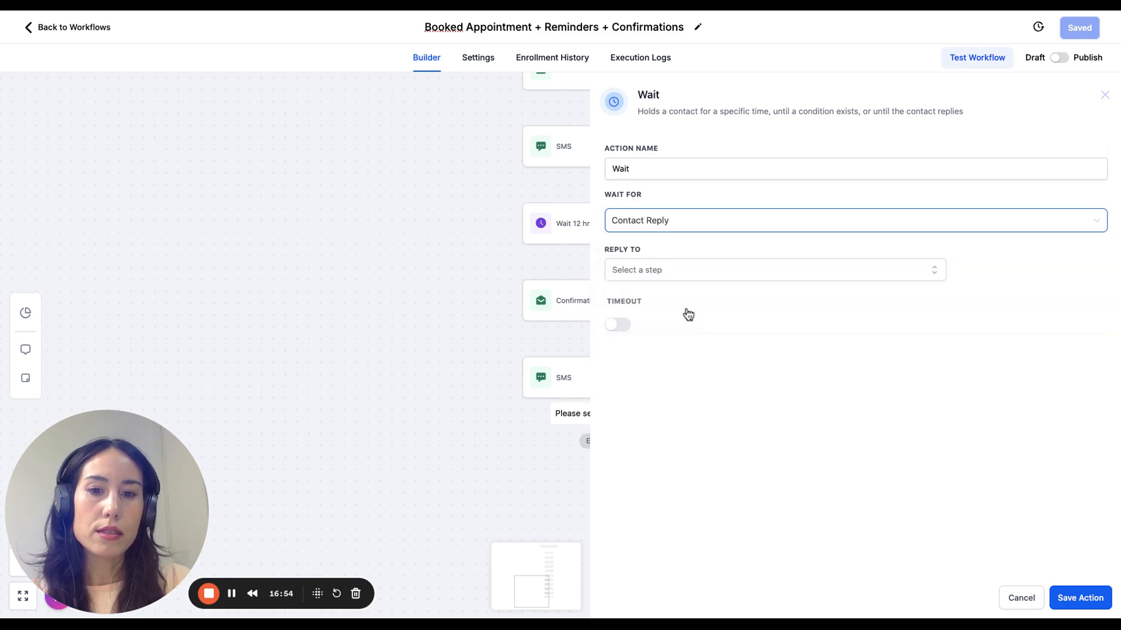
- Select ConfirmationEmail and the first listed SMS as the steps the contact replies to, and save the Wait action
{"action": "left_click", "coordinate": [688, 270]}
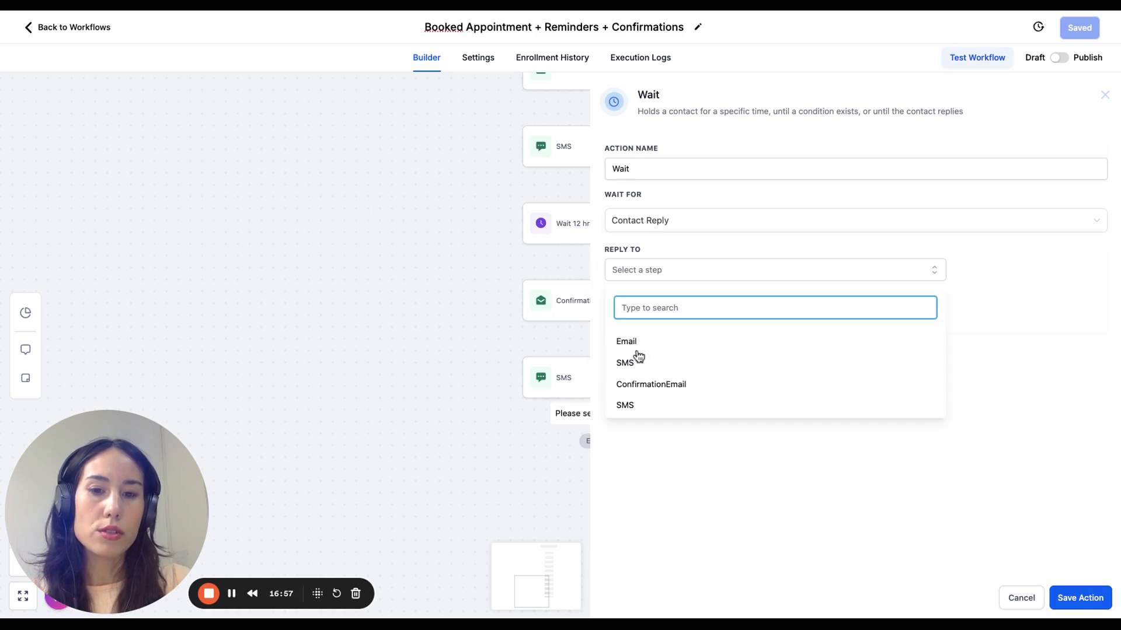
{"action": "left_click", "coordinate": [650, 386]}
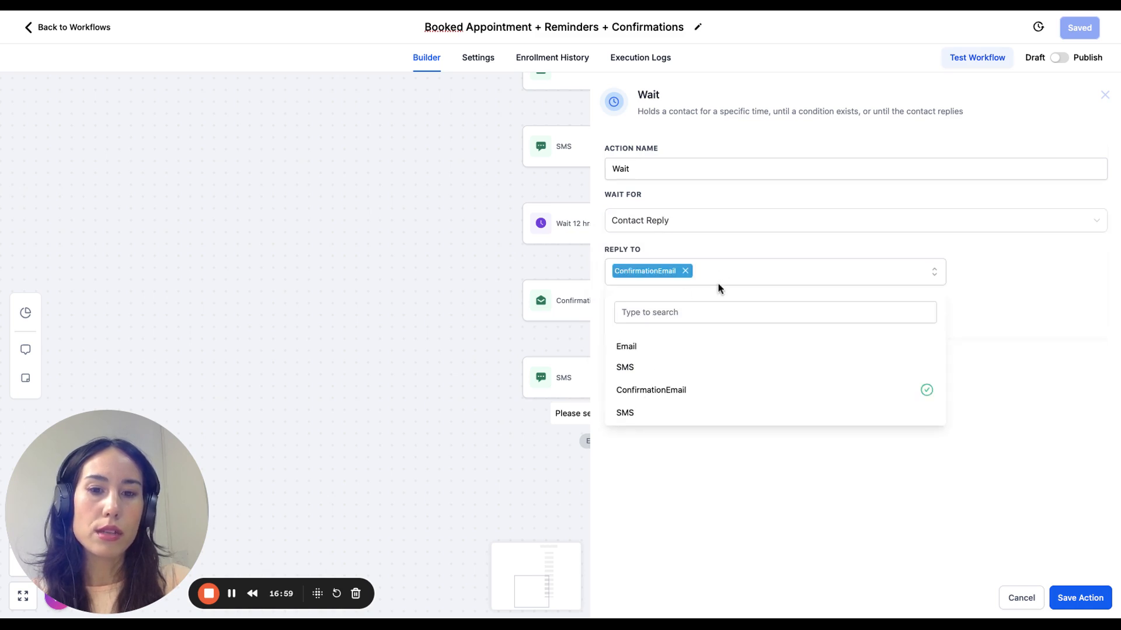
{"action": "left_click", "coordinate": [659, 376]}
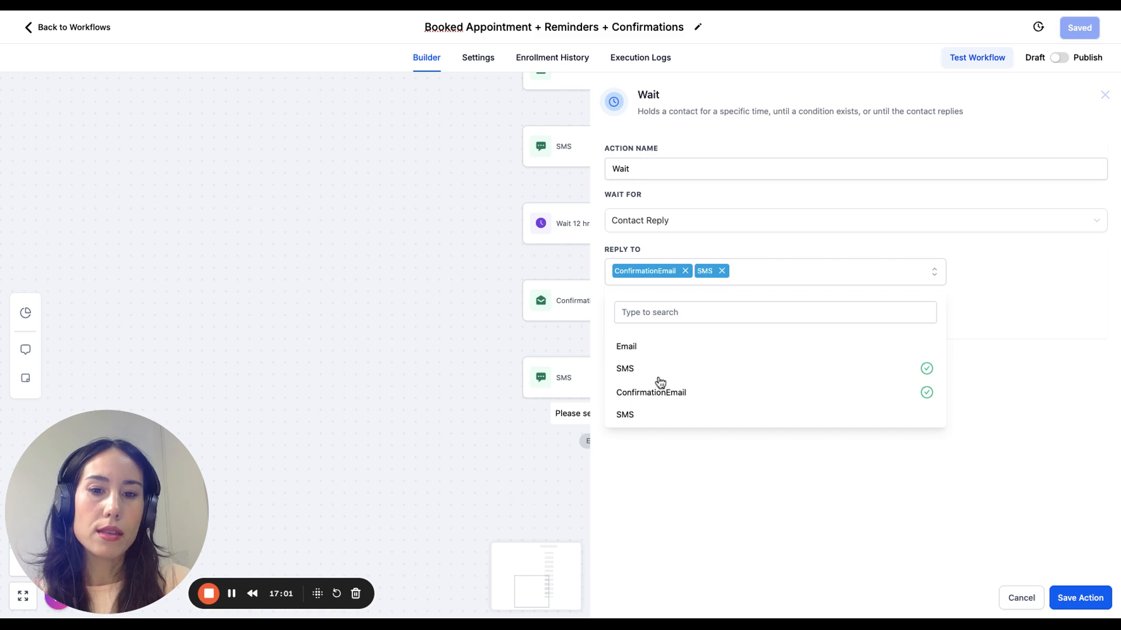
{"action": "left_click", "coordinate": [1080, 600]}
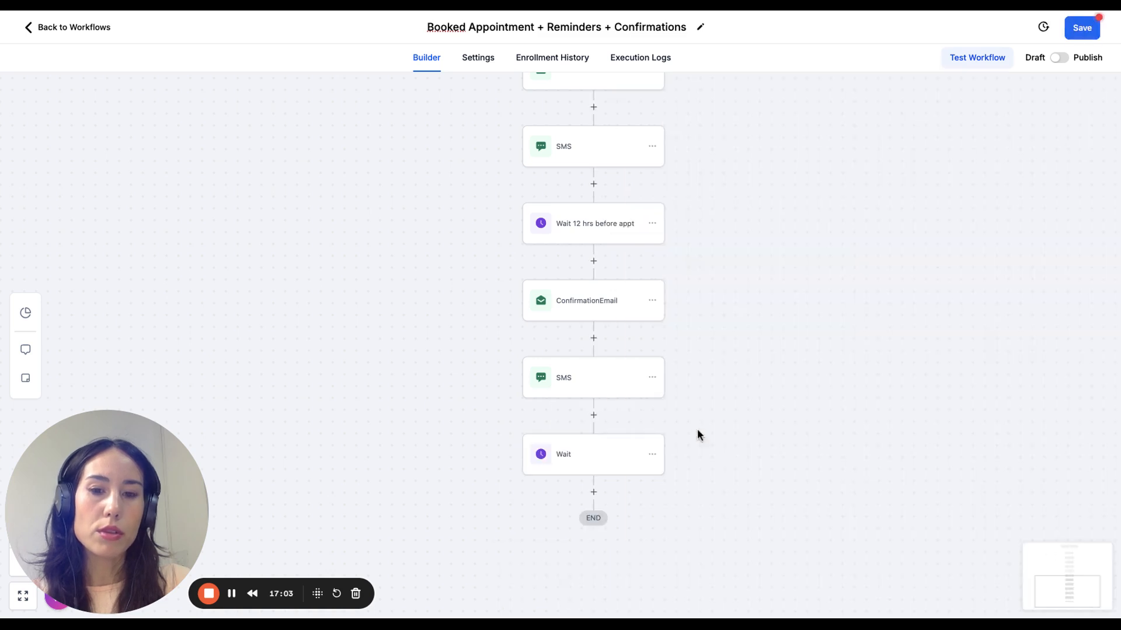
- Rename the SMS action below ConfirmationEmail as "SMS- confirmation sms 1" and save it
{"action": "left_click", "coordinate": [655, 360]}
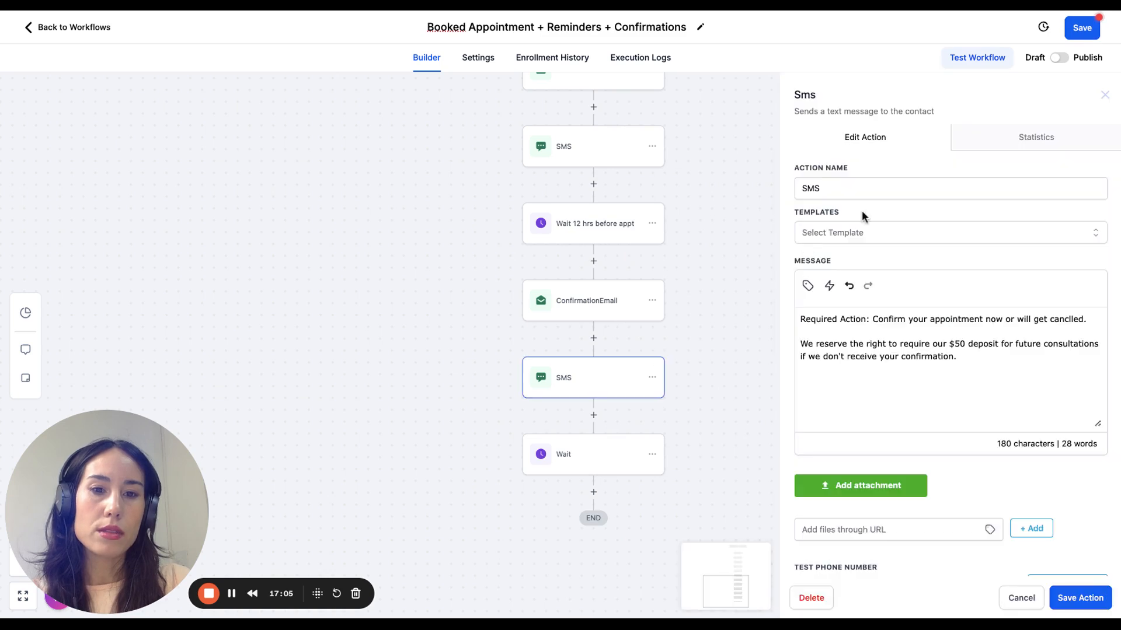
{"action": "left_click", "coordinate": [856, 184]}
{"action": "type", "text": "- confirm"}
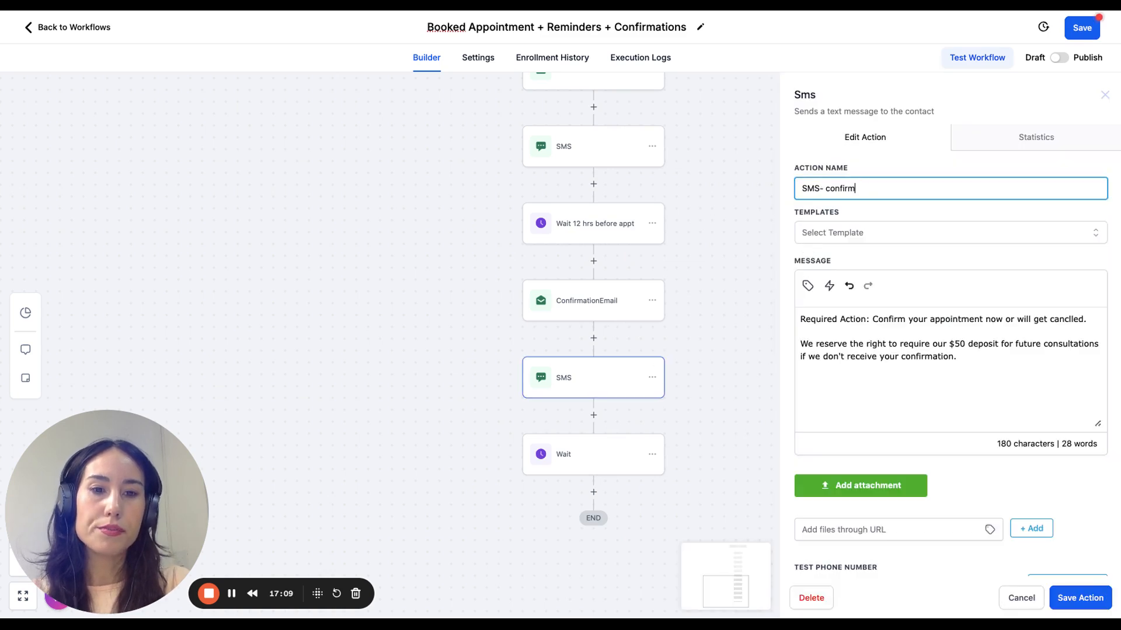
{"action": "type", "text": "ation"}
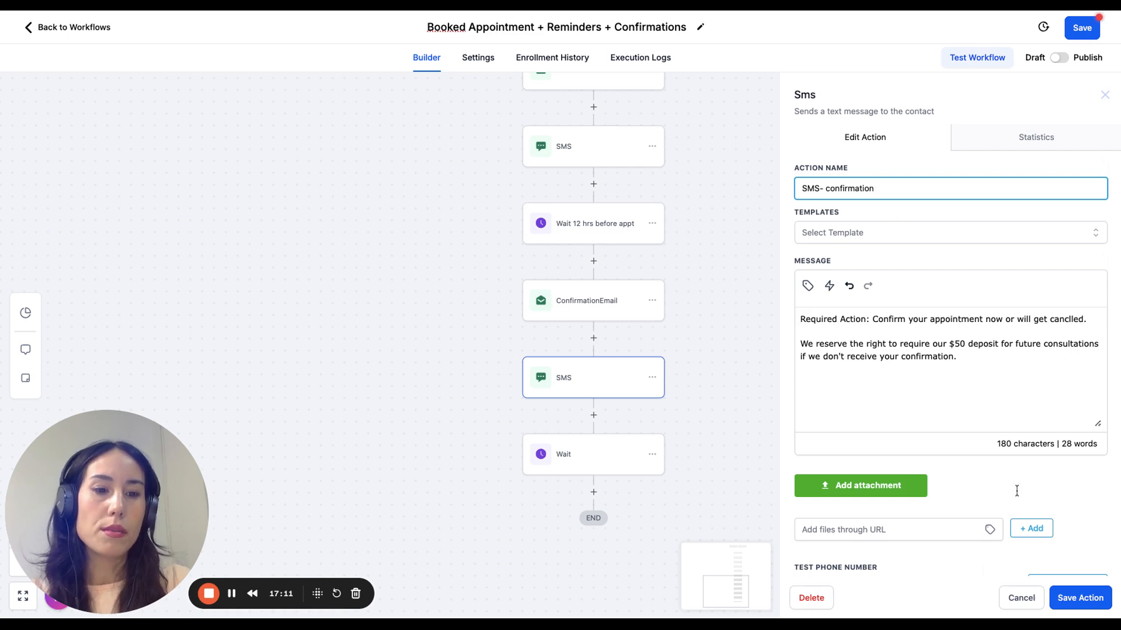
{"action": "type", "text": "me"}
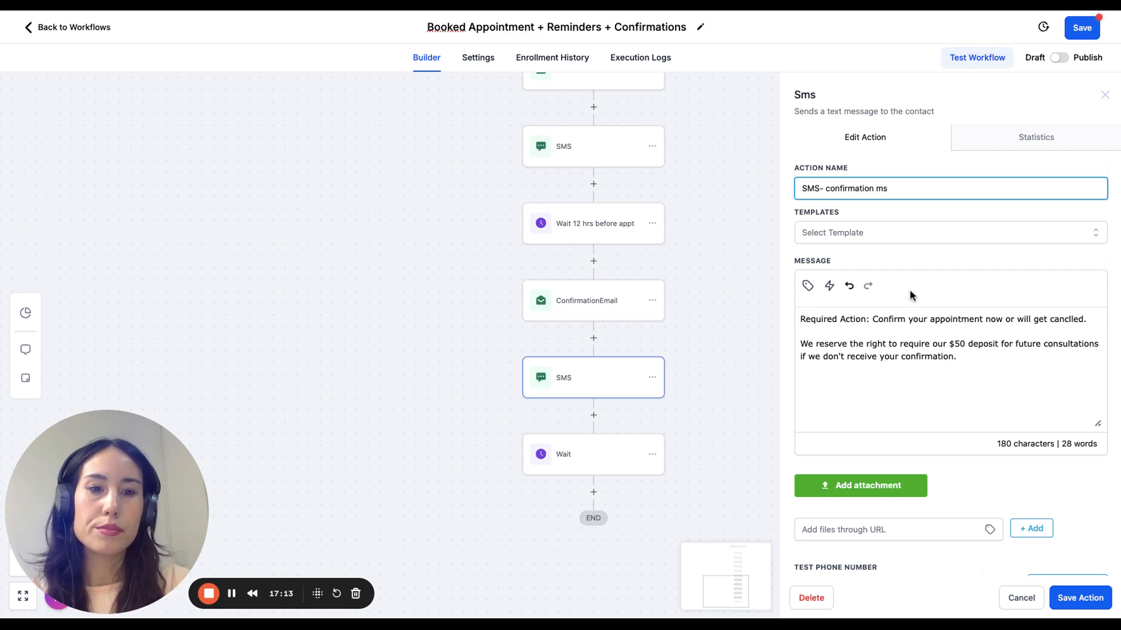
{"action": "key", "text": "BackSpace"}
{"action": "key", "text": "BackSpace"}
{"action": "type", "text": "m"}
{"action": "key", "text": "BackSpace"}
{"action": "type", "text": "sm"}
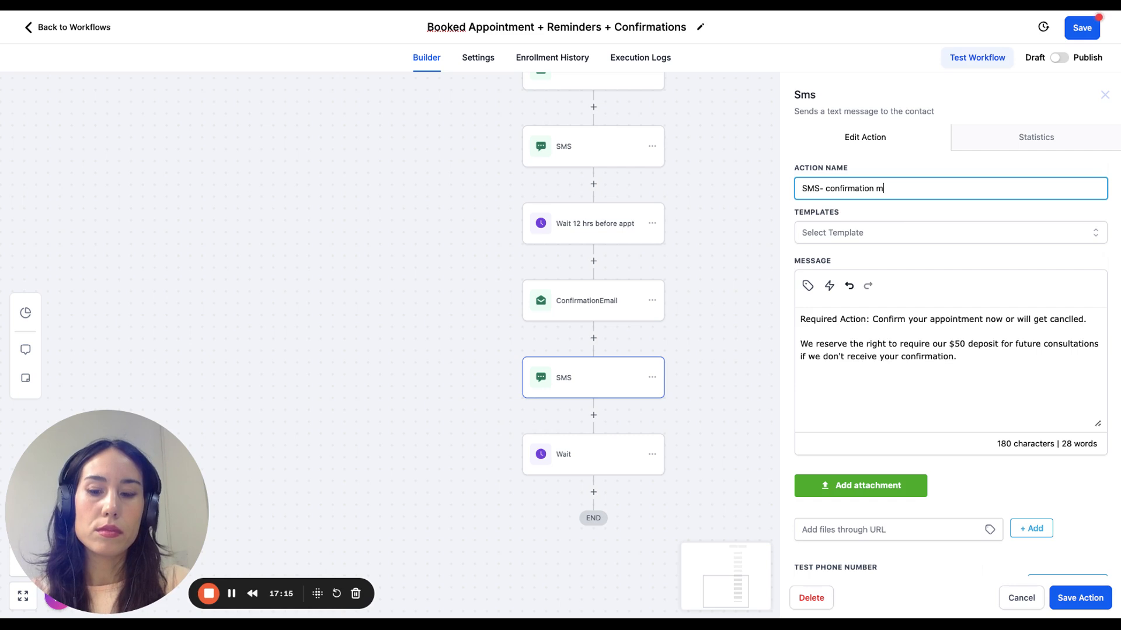
{"action": "type", "text": "s 1"}
{"action": "left_click", "coordinate": [1080, 598]}
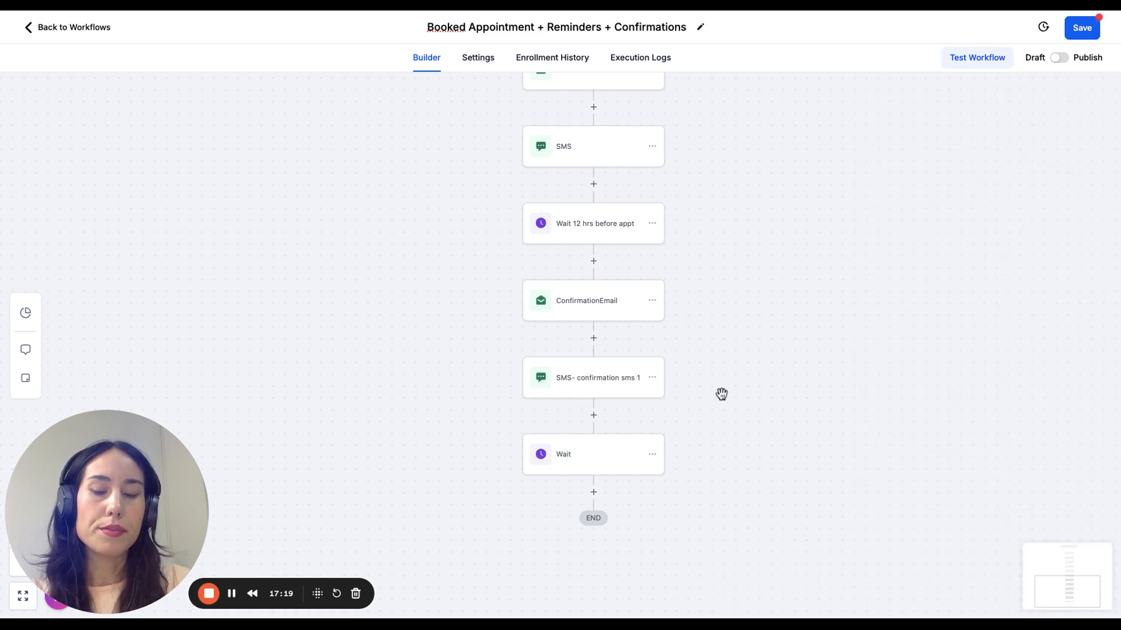
- Enable a 60-minute timeout on the contact-reply Wait action and save the action and the workflow
{"action": "scroll", "coordinate": [703, 483], "scroll_direction": "down", "scroll_amount": 1}
{"action": "scroll", "coordinate": [688, 420], "scroll_direction": "down", "scroll_amount": 3}
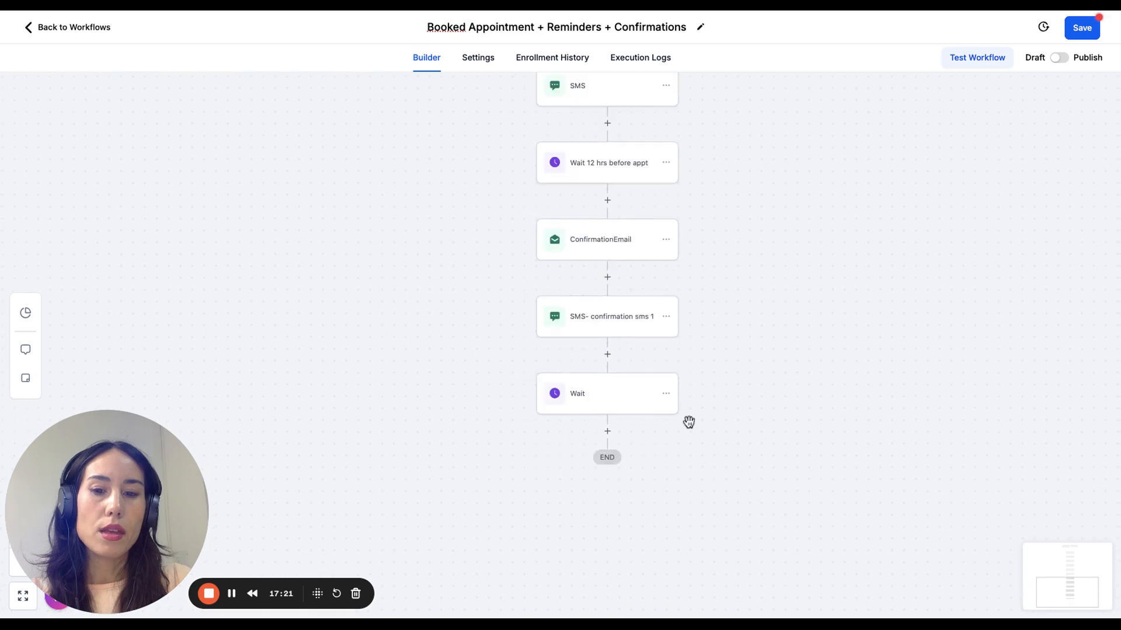
{"action": "left_click", "coordinate": [624, 364]}
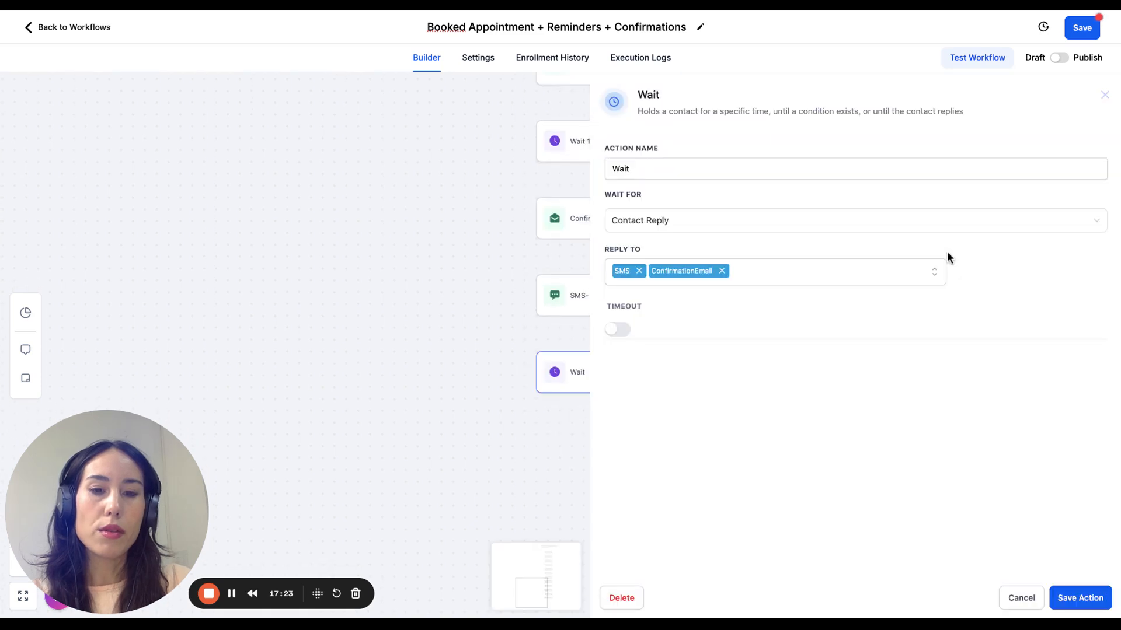
{"action": "left_click", "coordinate": [617, 329]}
{"action": "left_click", "coordinate": [649, 355]}
{"action": "key", "text": "BackSpace"}
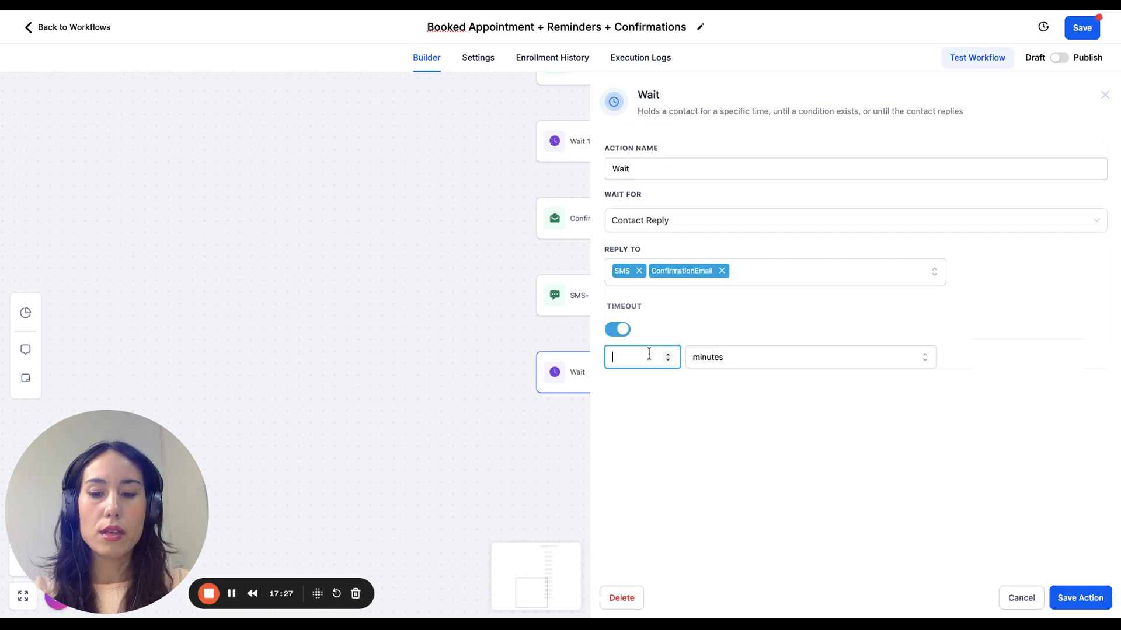
{"action": "type", "text": "60"}
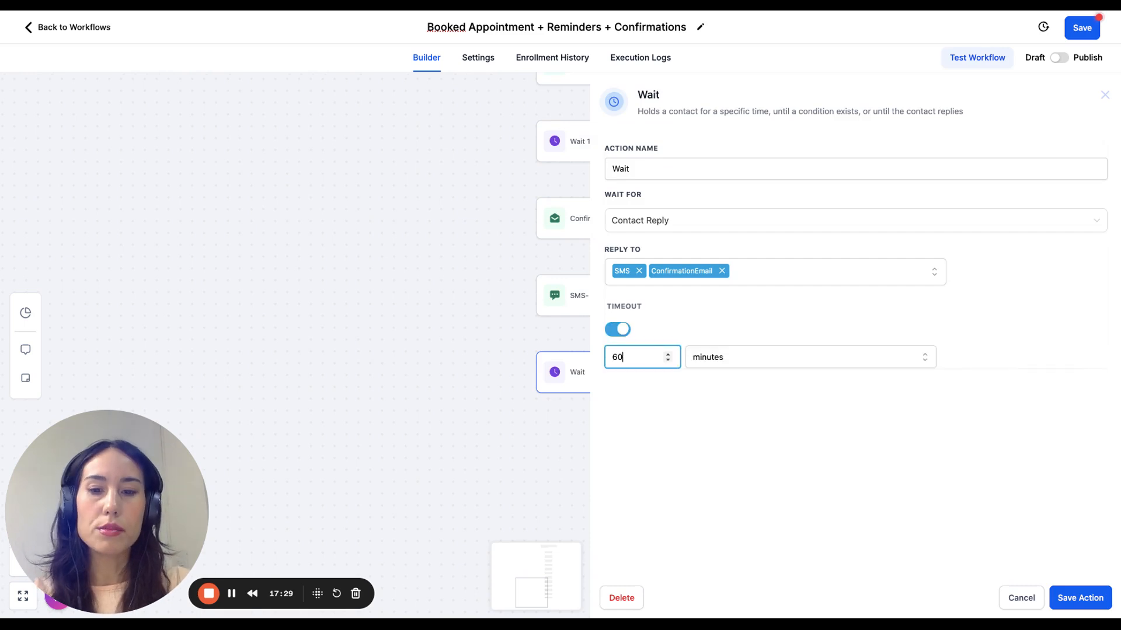
{"action": "left_click", "coordinate": [1080, 598]}
{"action": "left_click", "coordinate": [1083, 30]}
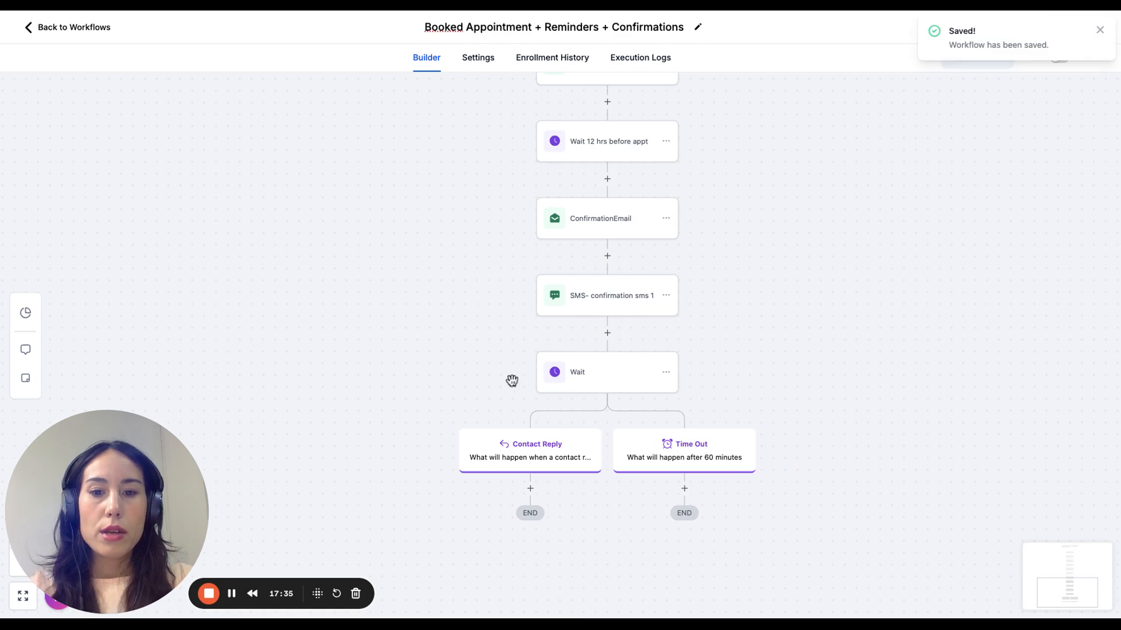
- Add an If / Else action under the Contact Reply branch of the Wait step
{"action": "scroll", "coordinate": [512, 380], "scroll_direction": "down", "scroll_amount": 1}
{"action": "scroll", "coordinate": [512, 381], "scroll_direction": "down", "scroll_amount": 4}
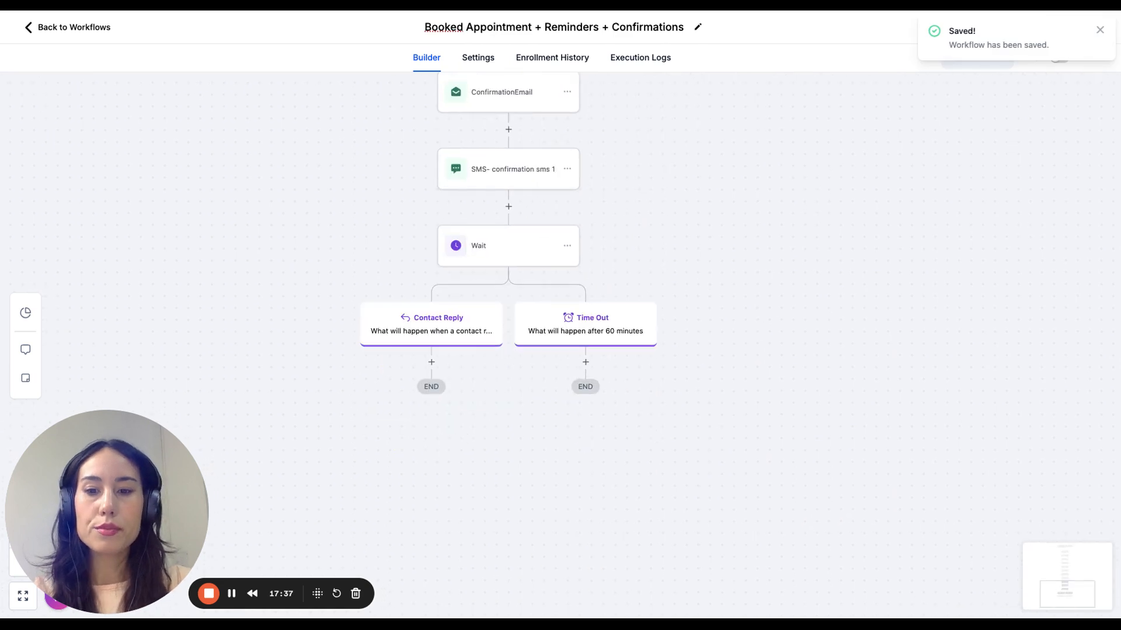
{"action": "scroll", "coordinate": [325, 396], "scroll_direction": "down", "scroll_amount": 1}
{"action": "scroll", "coordinate": [325, 395], "scroll_direction": "left", "scroll_amount": 2}
{"action": "scroll", "coordinate": [507, 331], "scroll_direction": "left", "scroll_amount": 1}
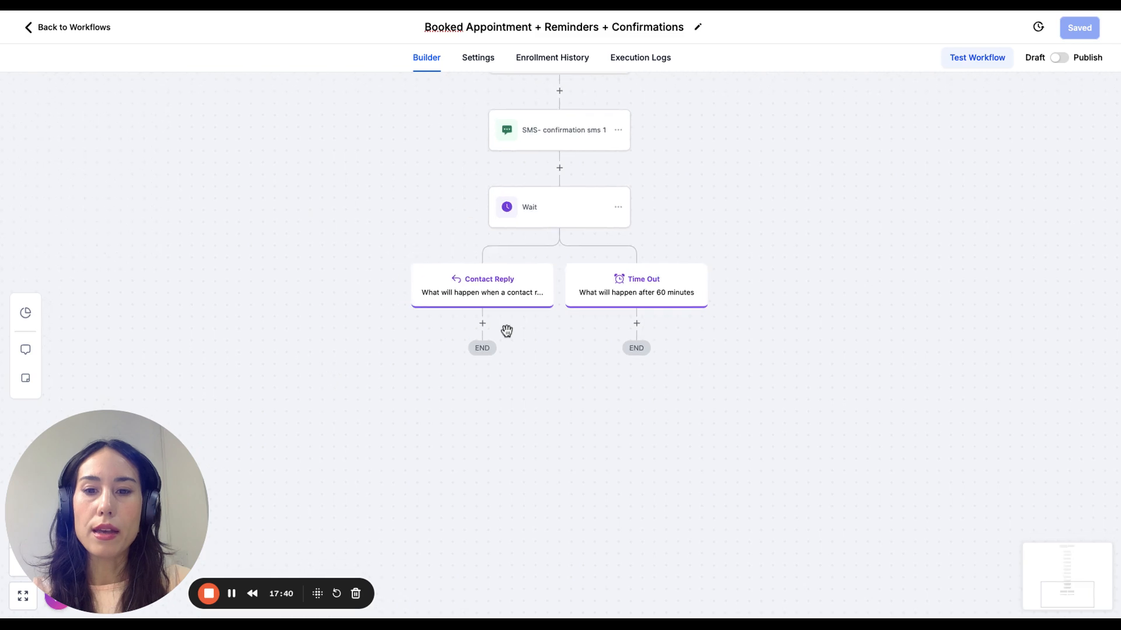
{"action": "left_click", "coordinate": [483, 324]}
{"action": "left_click", "coordinate": [867, 153]}
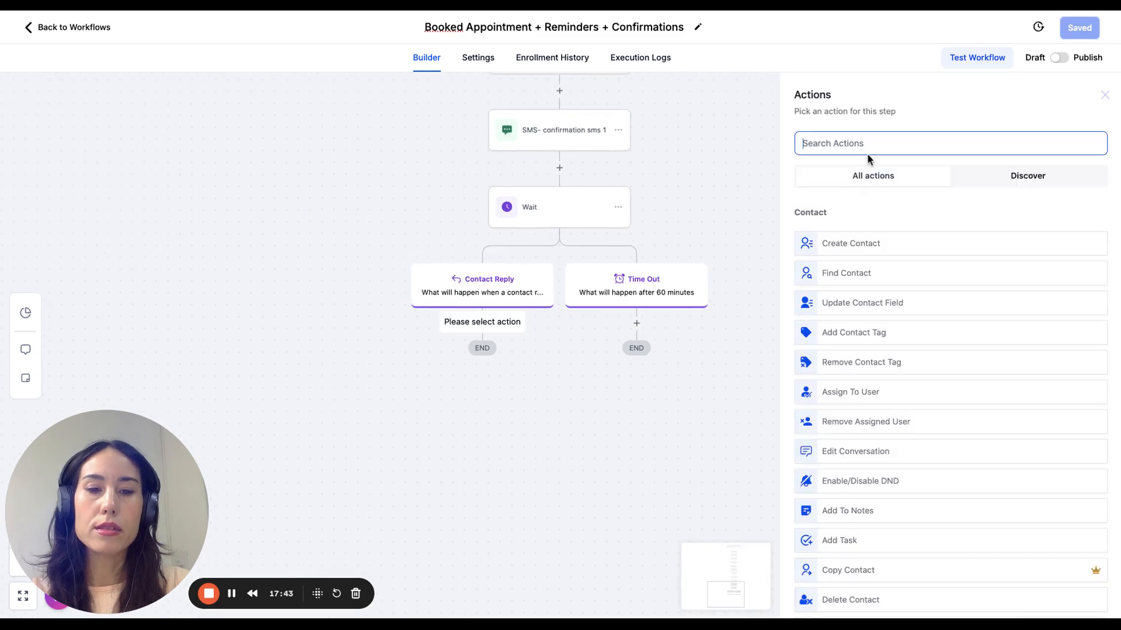
{"action": "type", "text": "if"}
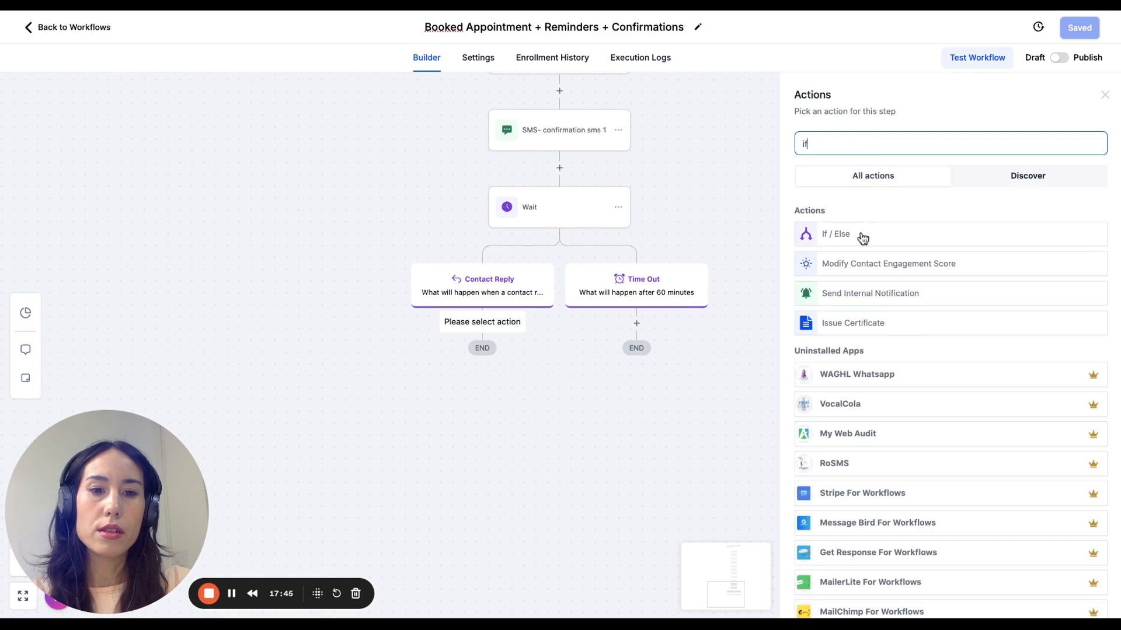
{"action": "left_click", "coordinate": [862, 236]}
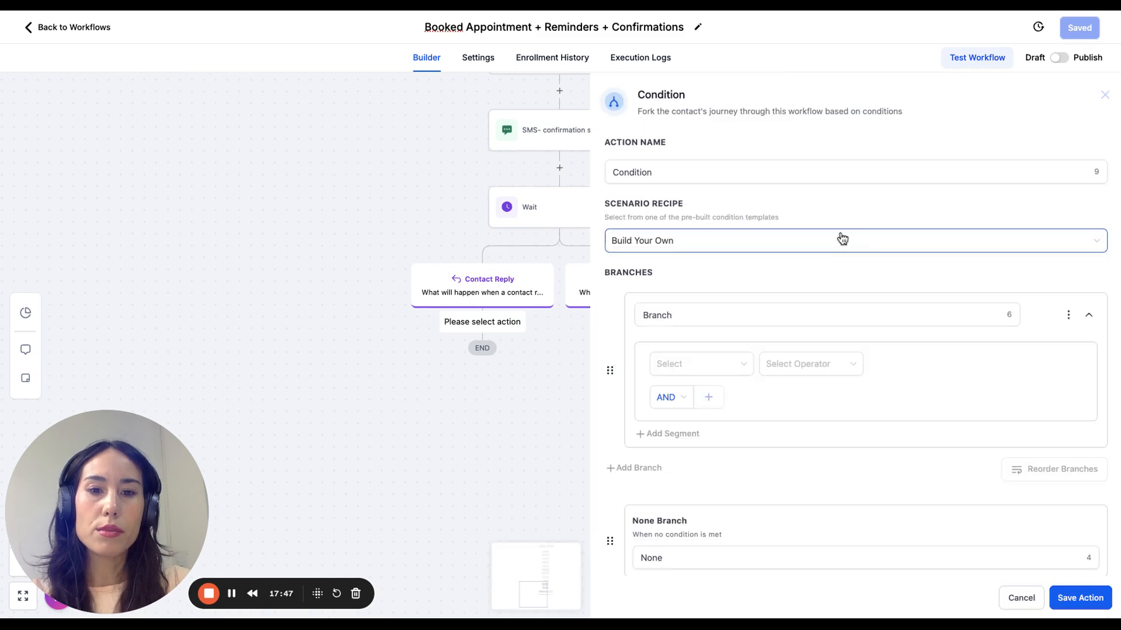
{"action": "left_click", "coordinate": [758, 308]}
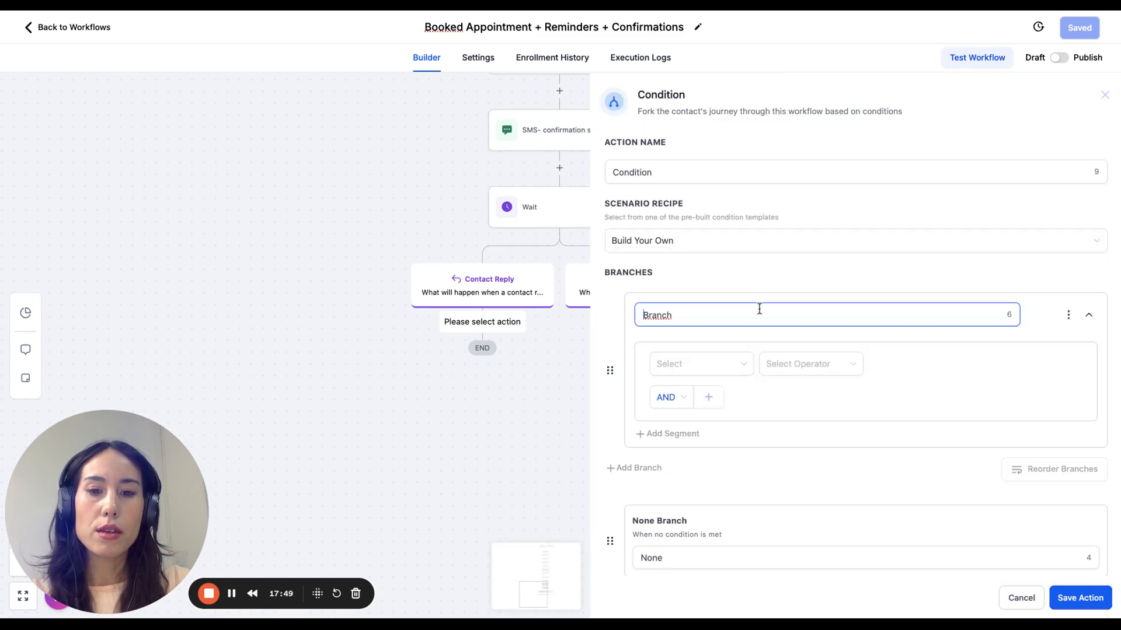
{"action": "double_click", "coordinate": [705, 324]}
{"action": "type", "text": "Yes"}
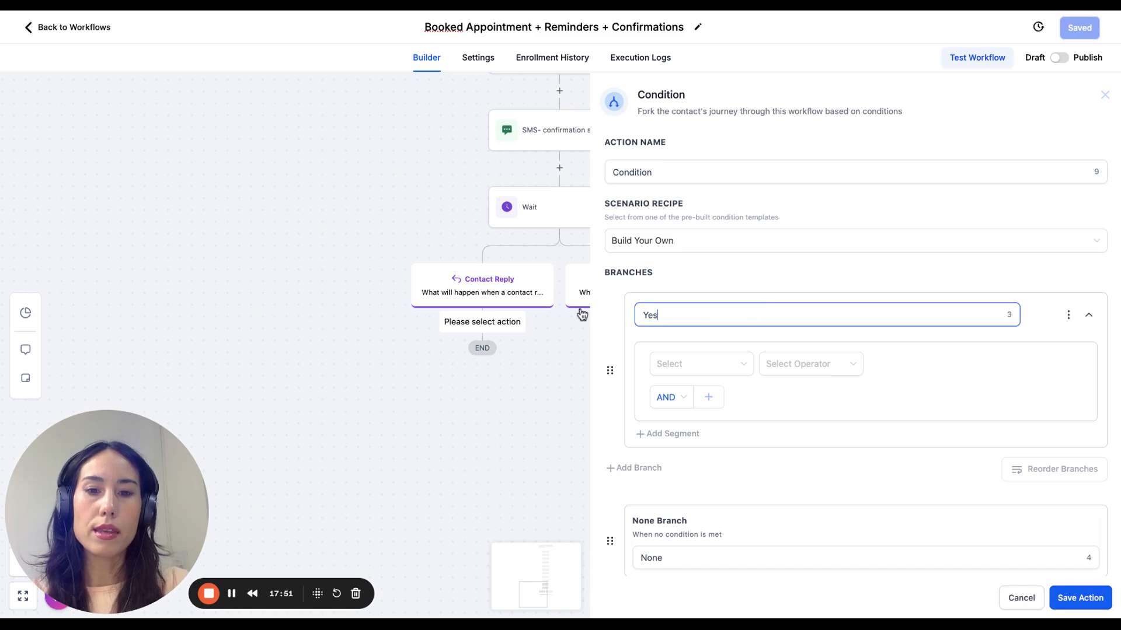
- Set the condition's scenario recipe to Contact Replied and name its branch "Yes"
{"action": "left_click", "coordinate": [696, 241]}
{"action": "left_click", "coordinate": [696, 241]}
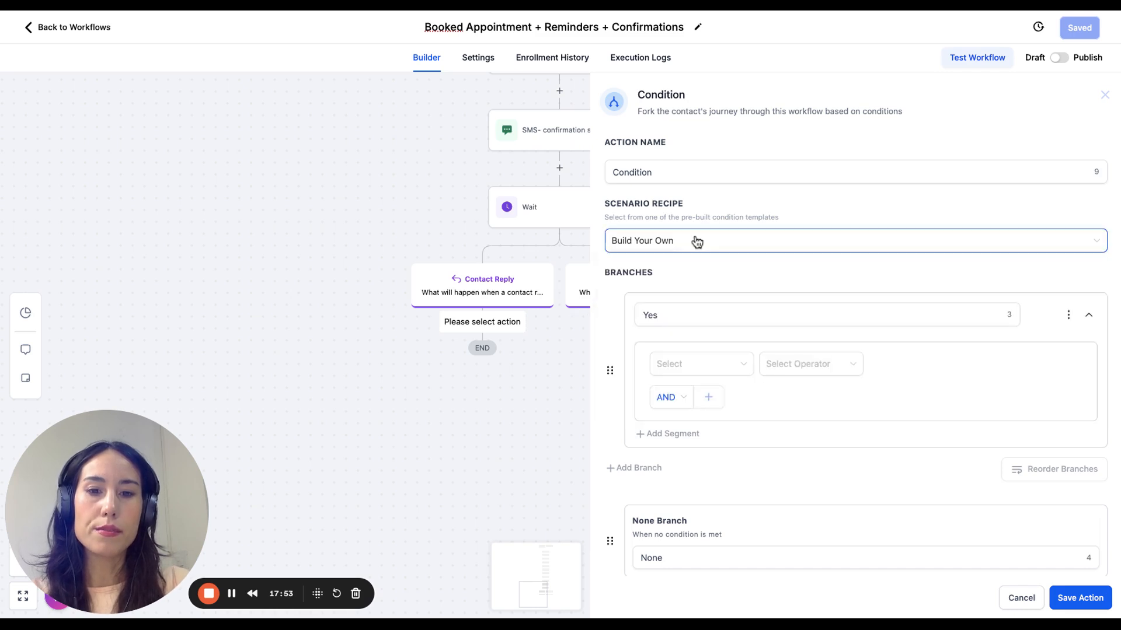
{"action": "left_click", "coordinate": [697, 241]}
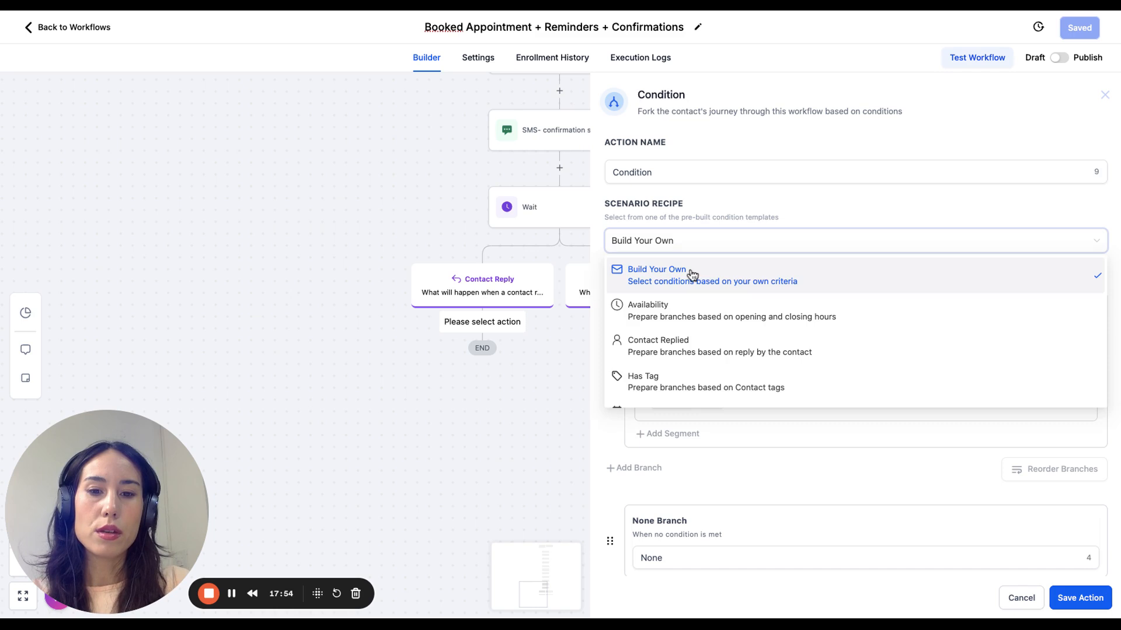
{"action": "left_click", "coordinate": [689, 350]}
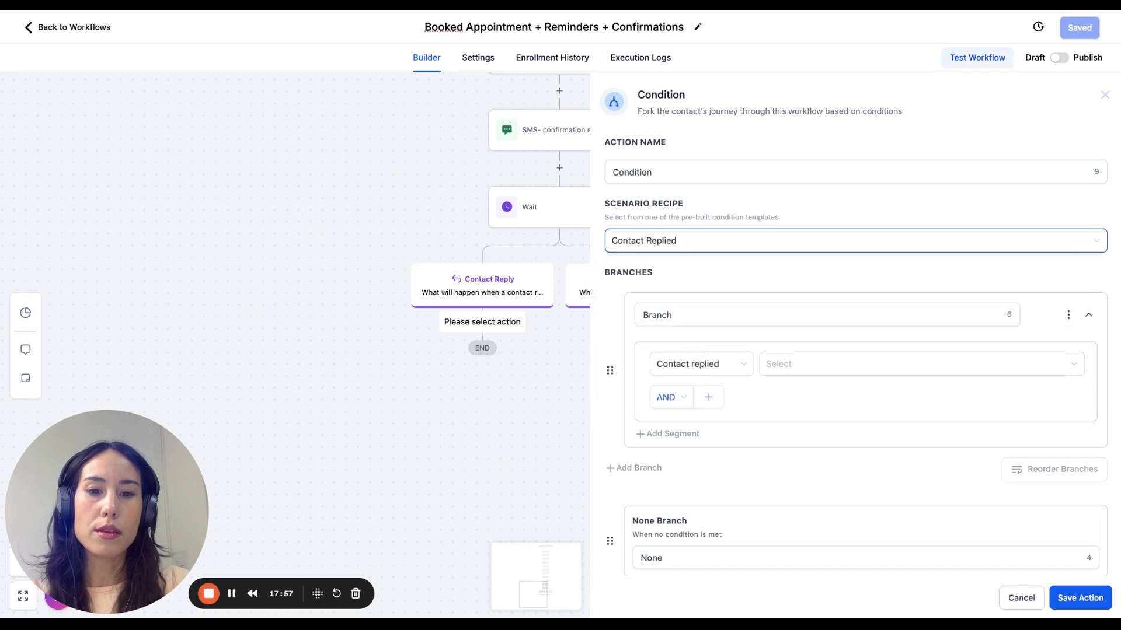
{"action": "double_click", "coordinate": [705, 315]}
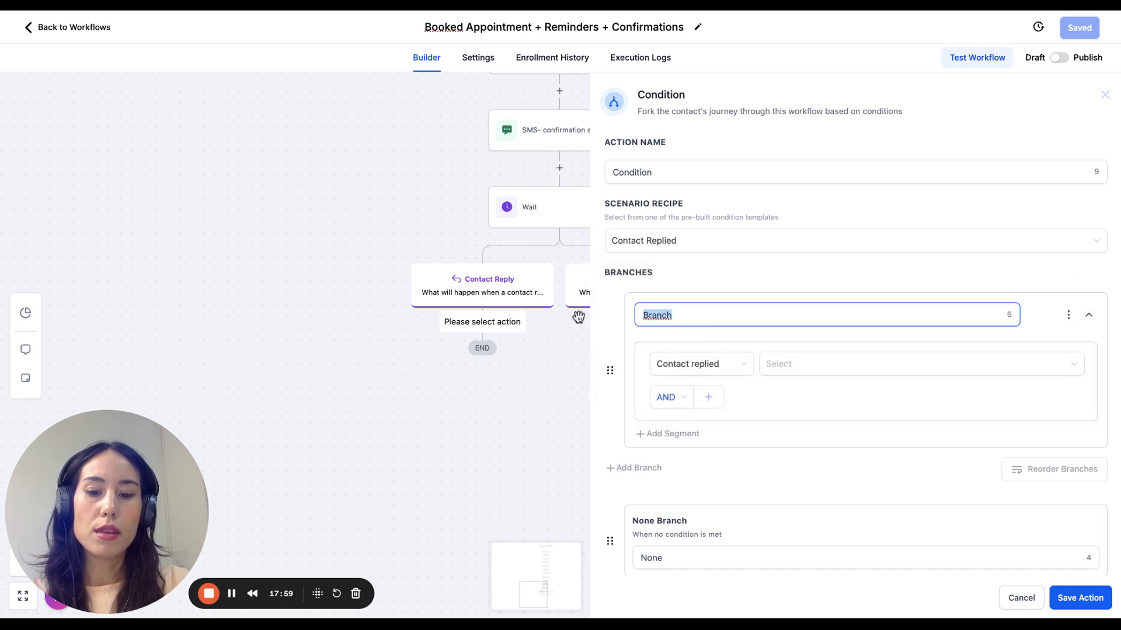
{"action": "type", "text": "Yes"}
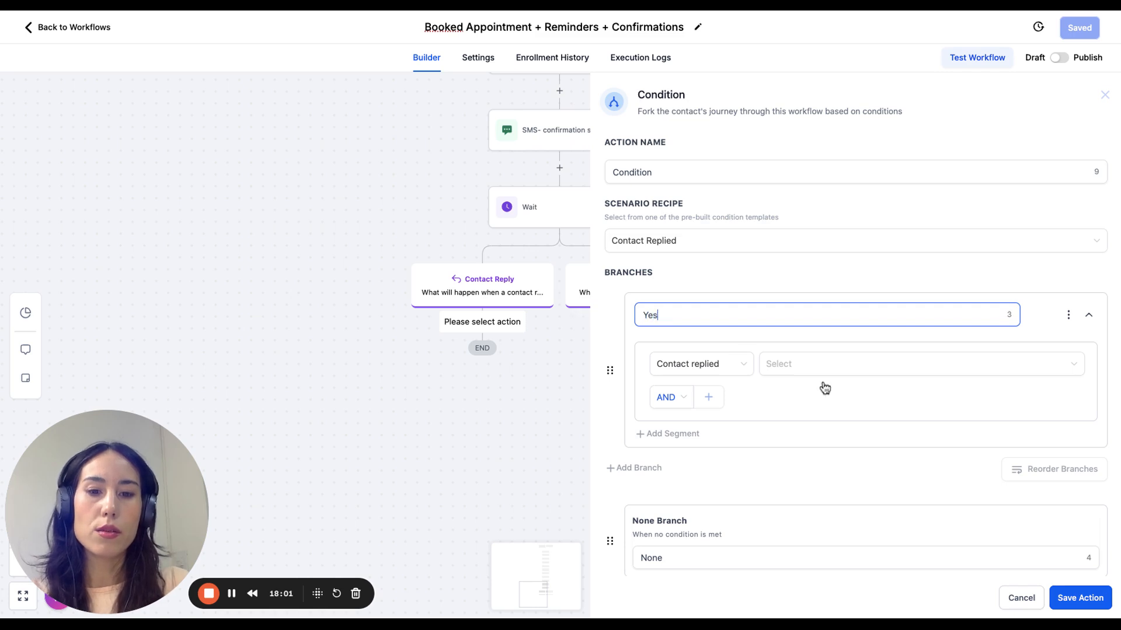
- Set the Yes branch's condition to Replied message Contains "Yes"
{"action": "left_click", "coordinate": [725, 366]}
{"action": "left_click", "coordinate": [726, 368]}
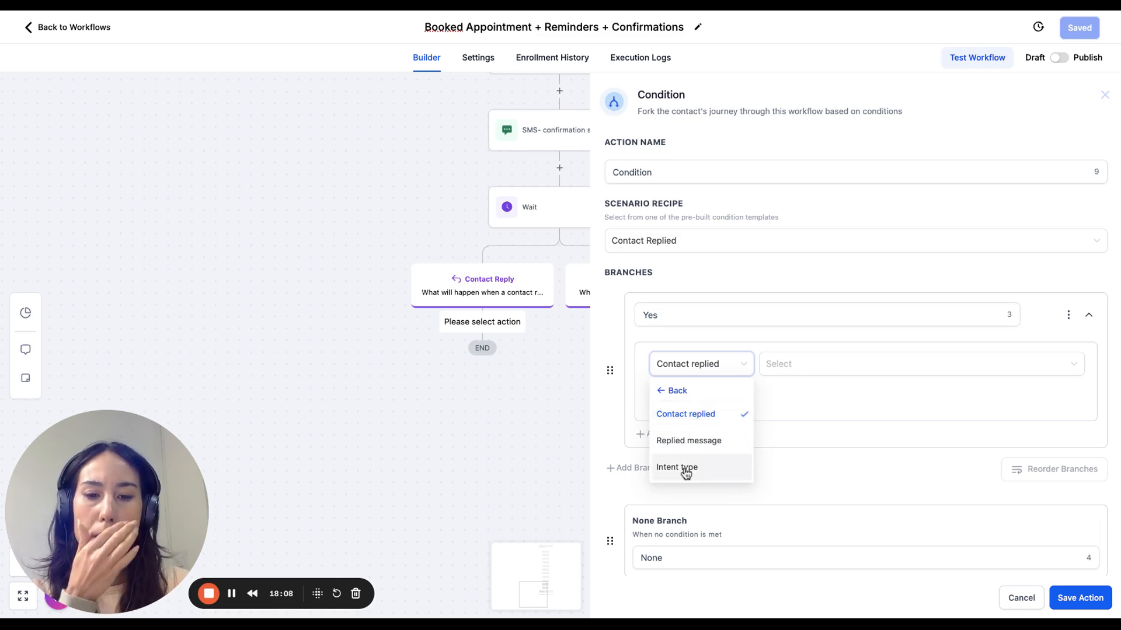
{"action": "left_click", "coordinate": [696, 440]}
{"action": "left_click", "coordinate": [817, 360]}
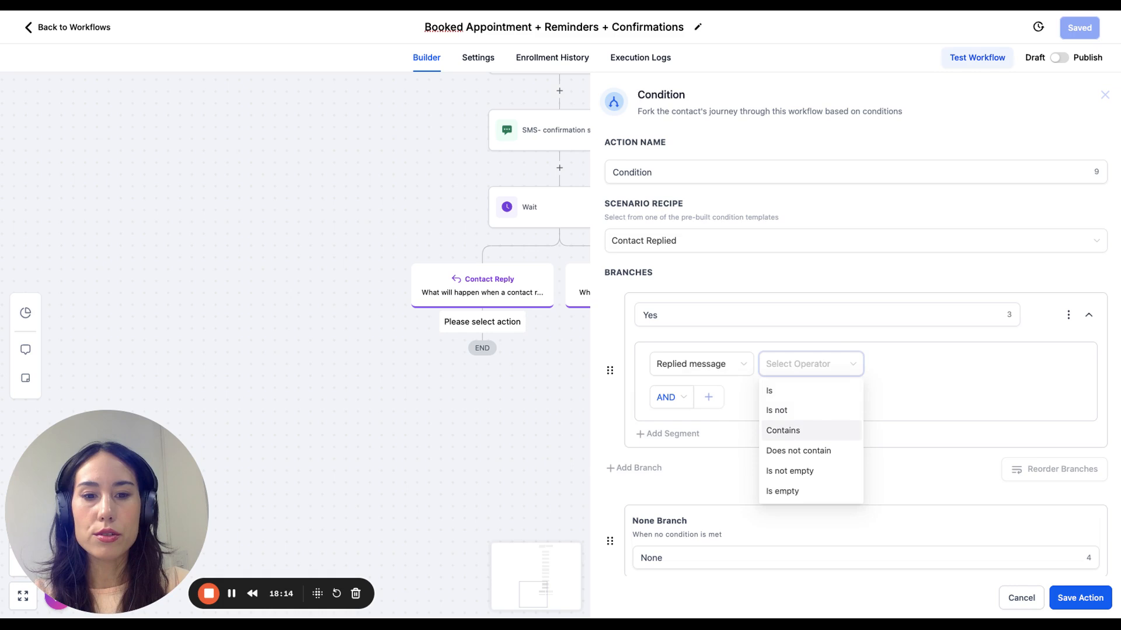
{"action": "left_click", "coordinate": [811, 431]}
{"action": "left_click", "coordinate": [901, 370]}
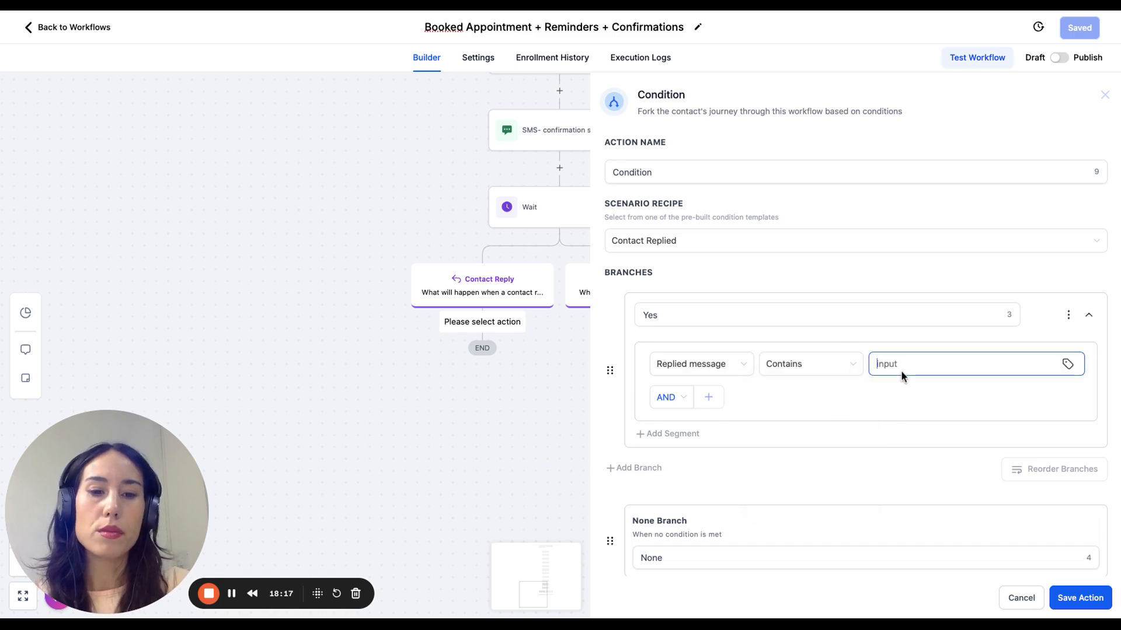
{"action": "type", "text": "Yes"}
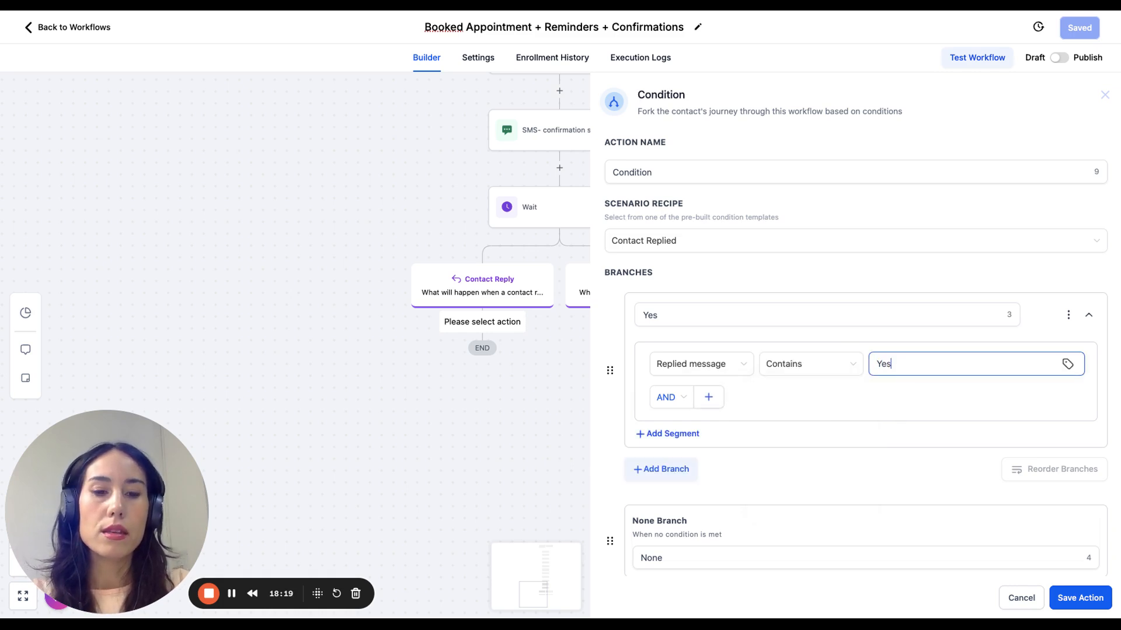
{"action": "scroll", "coordinate": [832, 393], "scroll_direction": "down", "scroll_amount": 1}
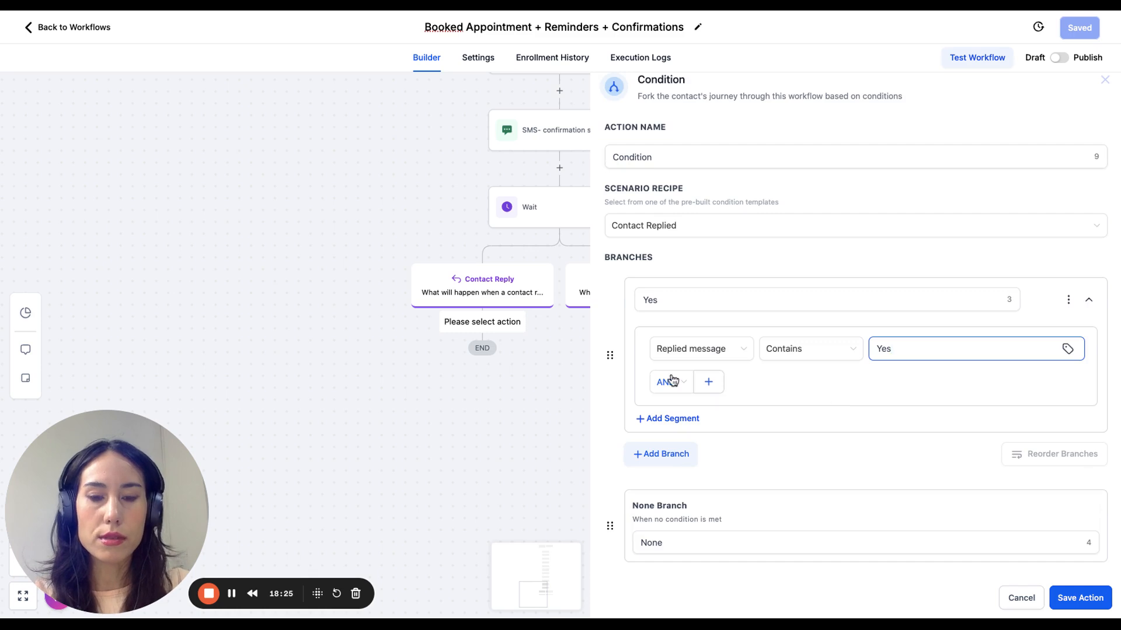
{"action": "left_click", "coordinate": [704, 382]}
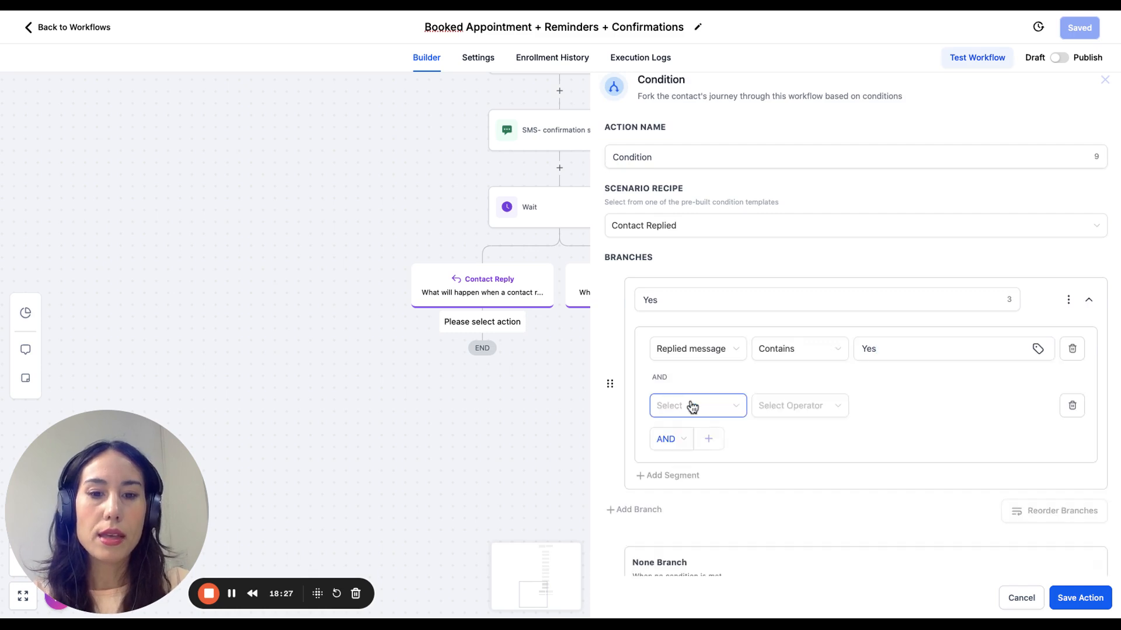
{"action": "left_click", "coordinate": [1074, 405]}
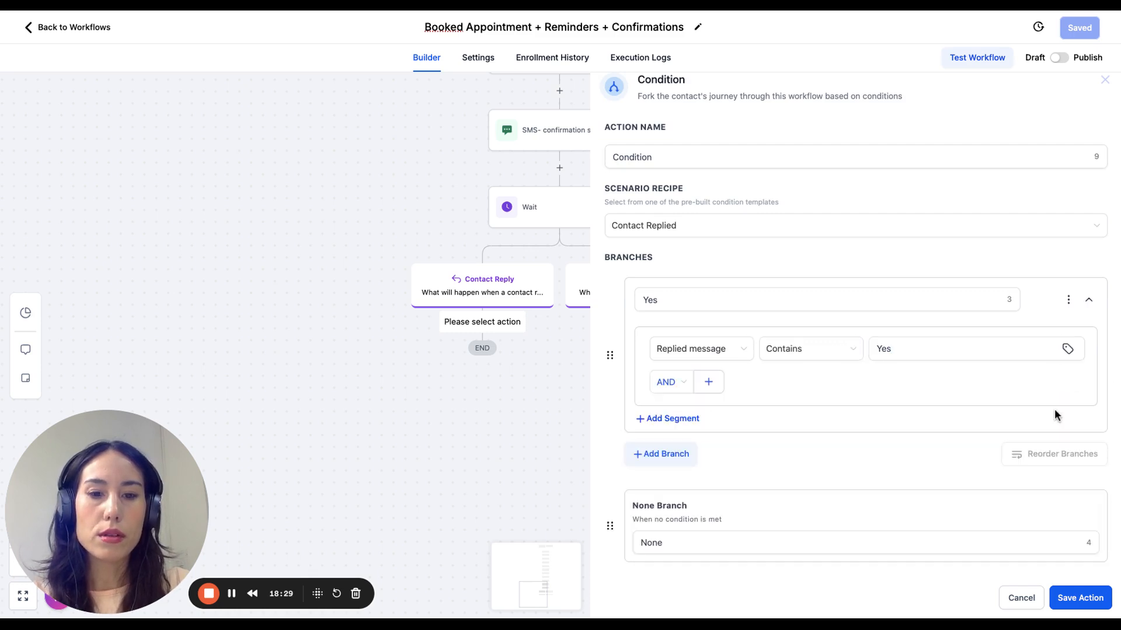
- Add an OR condition to the Yes branch with Replied message Contains "Sure", and save the action
{"action": "left_click", "coordinate": [669, 383]}
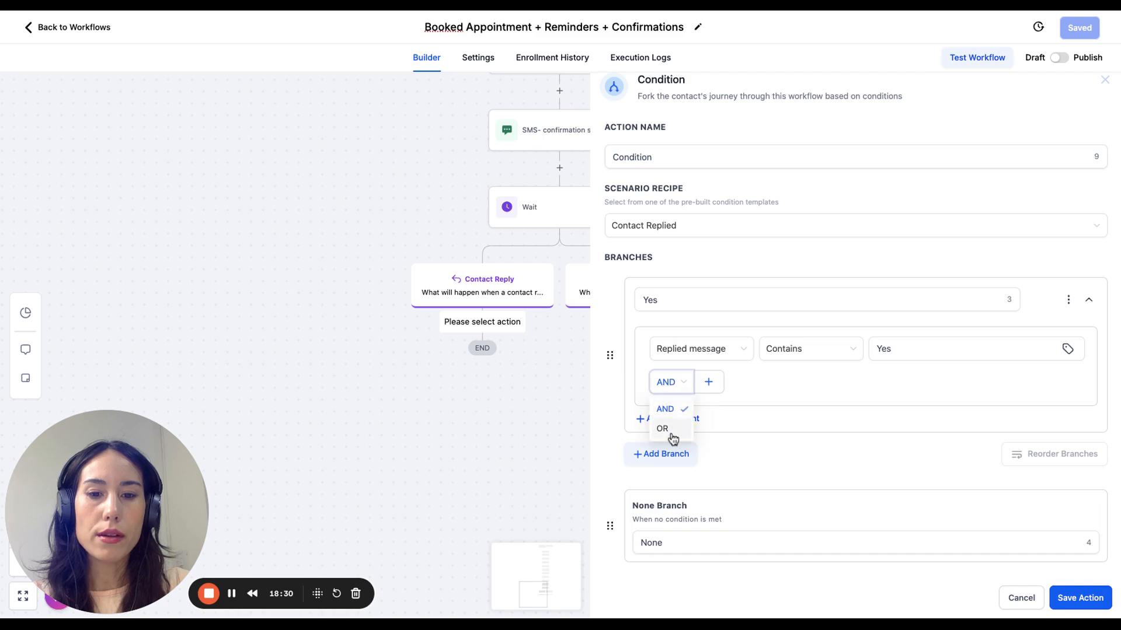
{"action": "left_click", "coordinate": [673, 438]}
{"action": "left_click", "coordinate": [708, 383]}
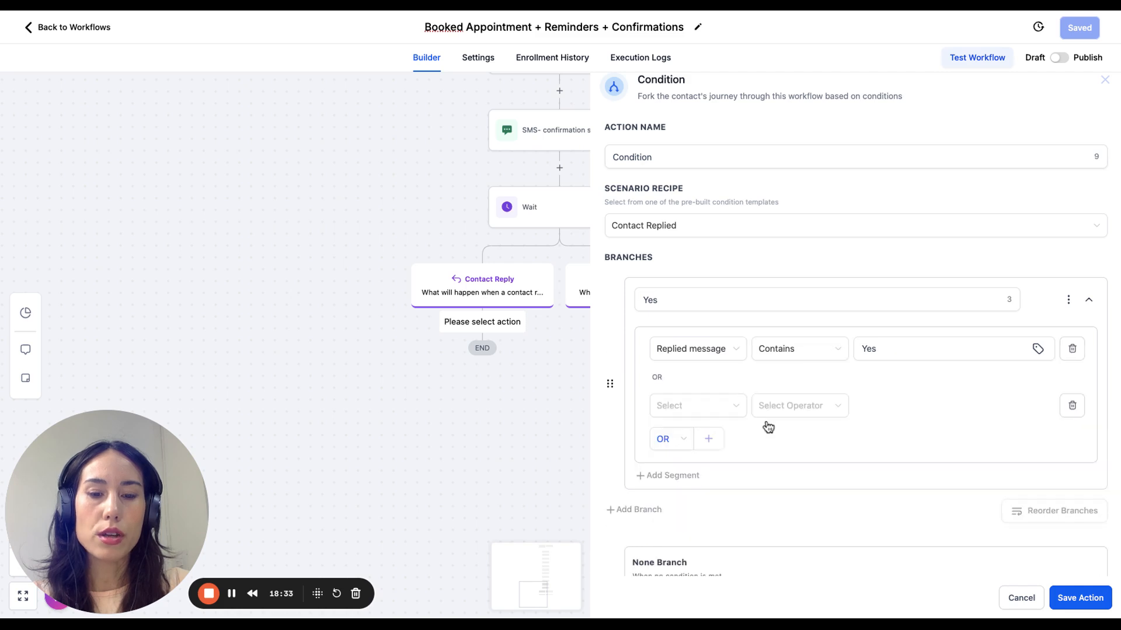
{"action": "left_click", "coordinate": [704, 411]}
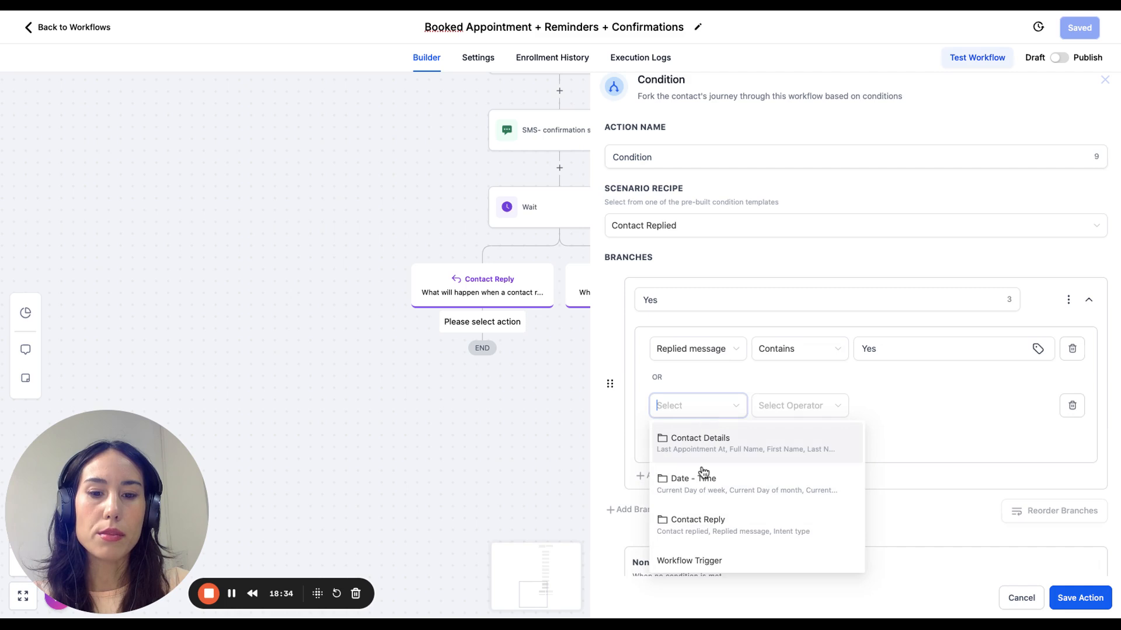
{"action": "left_click", "coordinate": [703, 528]}
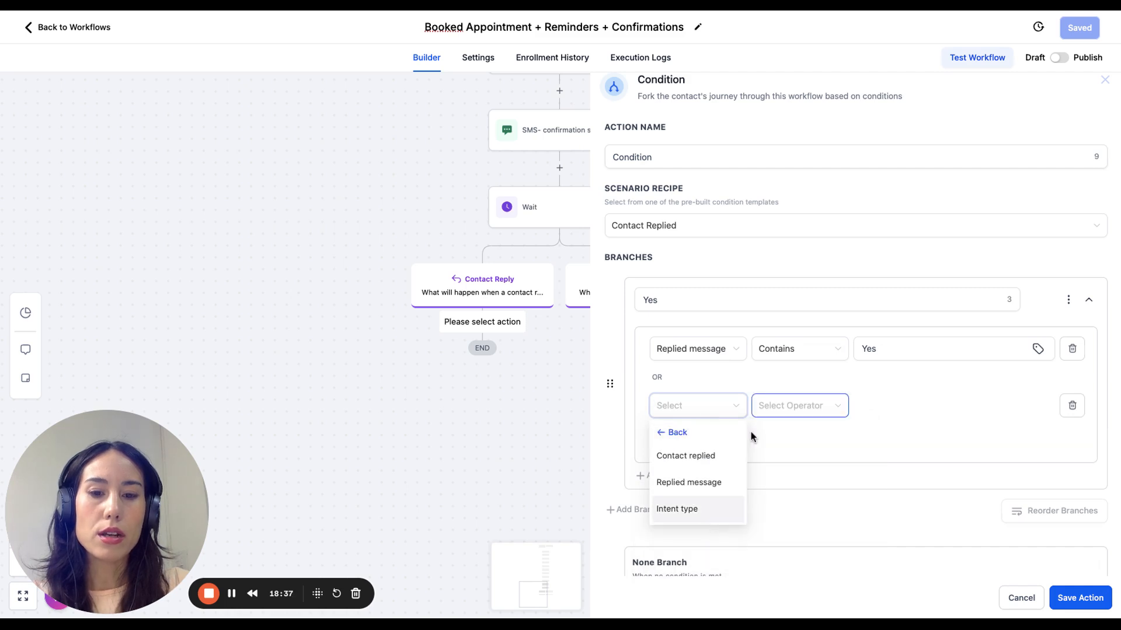
{"action": "left_click", "coordinate": [711, 484]}
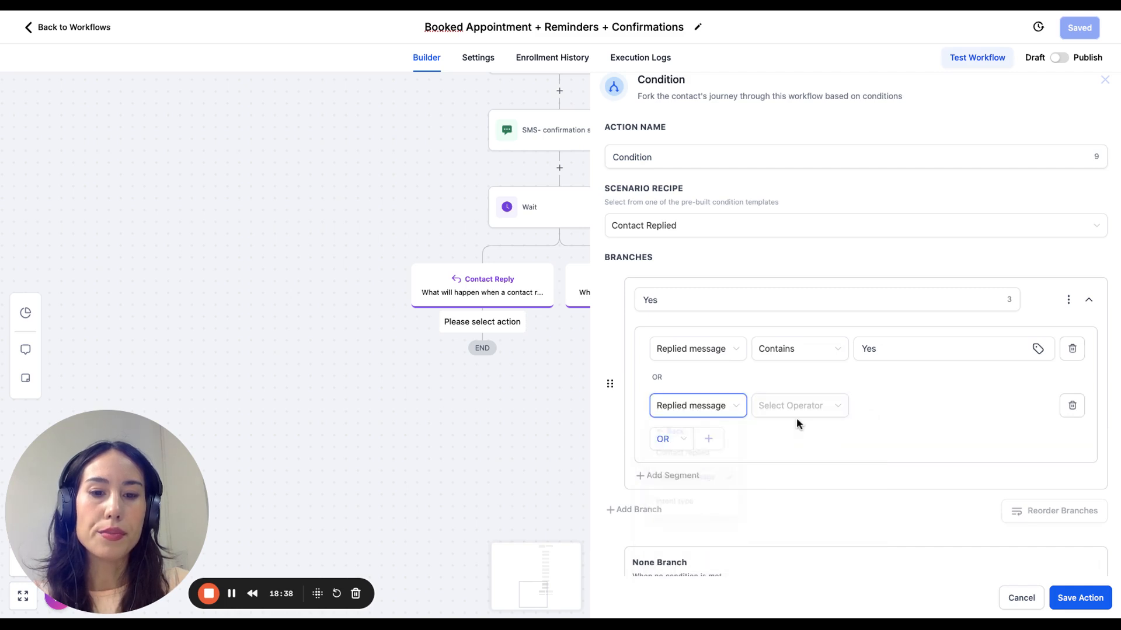
{"action": "left_click", "coordinate": [796, 416]}
{"action": "left_click", "coordinate": [791, 466]}
{"action": "left_click", "coordinate": [891, 402]}
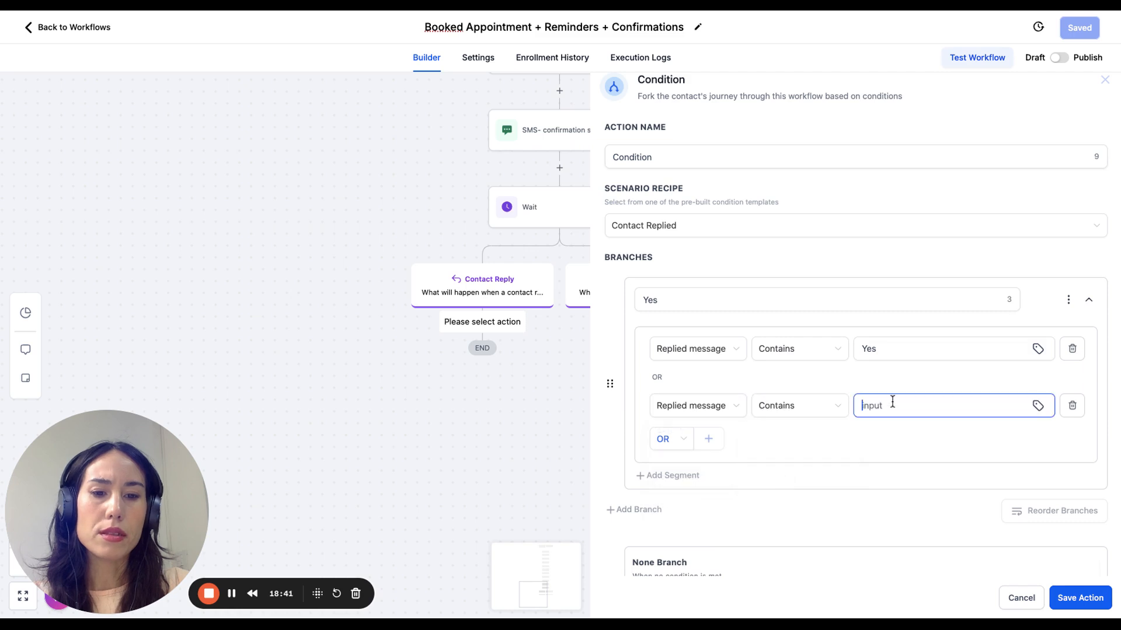
{"action": "type", "text": "Sure"}
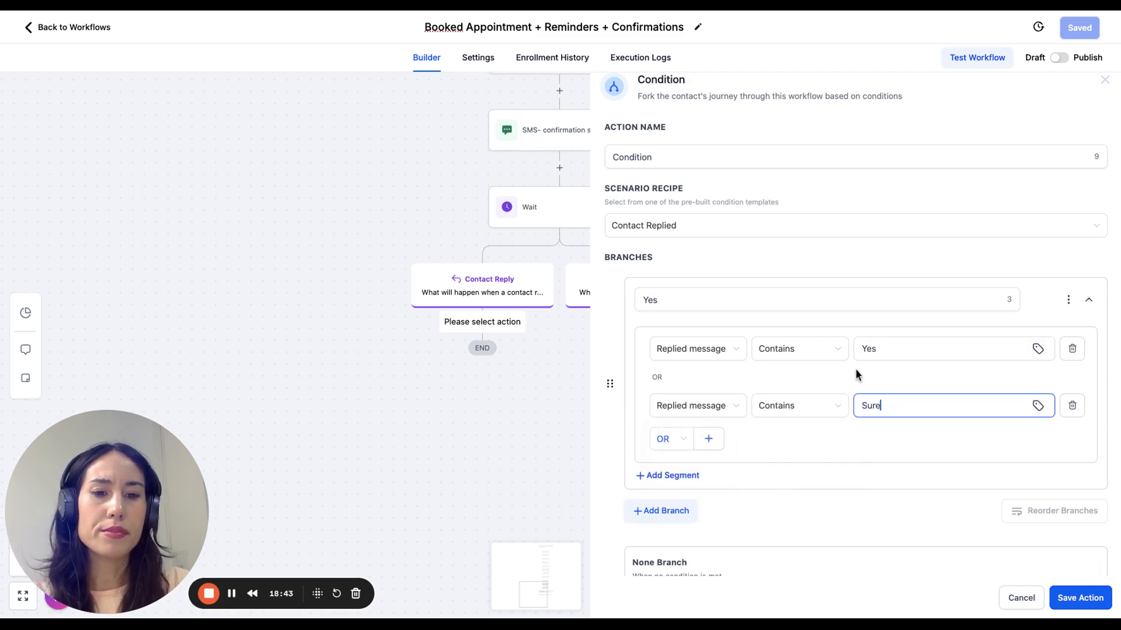
{"action": "scroll", "coordinate": [856, 373], "scroll_direction": "down", "scroll_amount": 1}
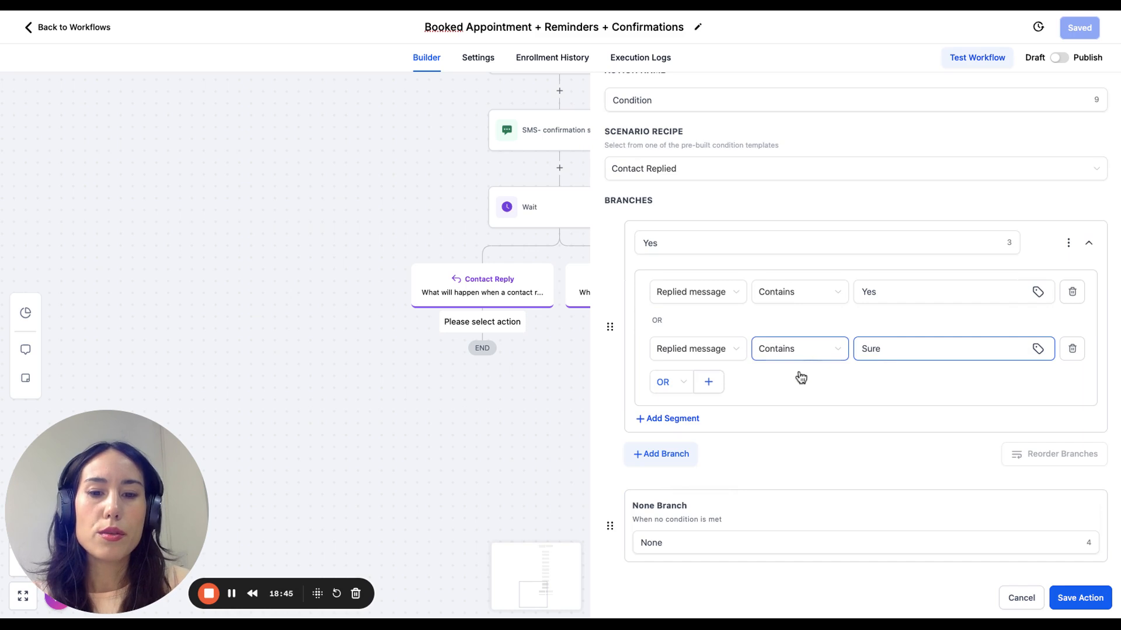
{"action": "left_click", "coordinate": [1080, 598]}
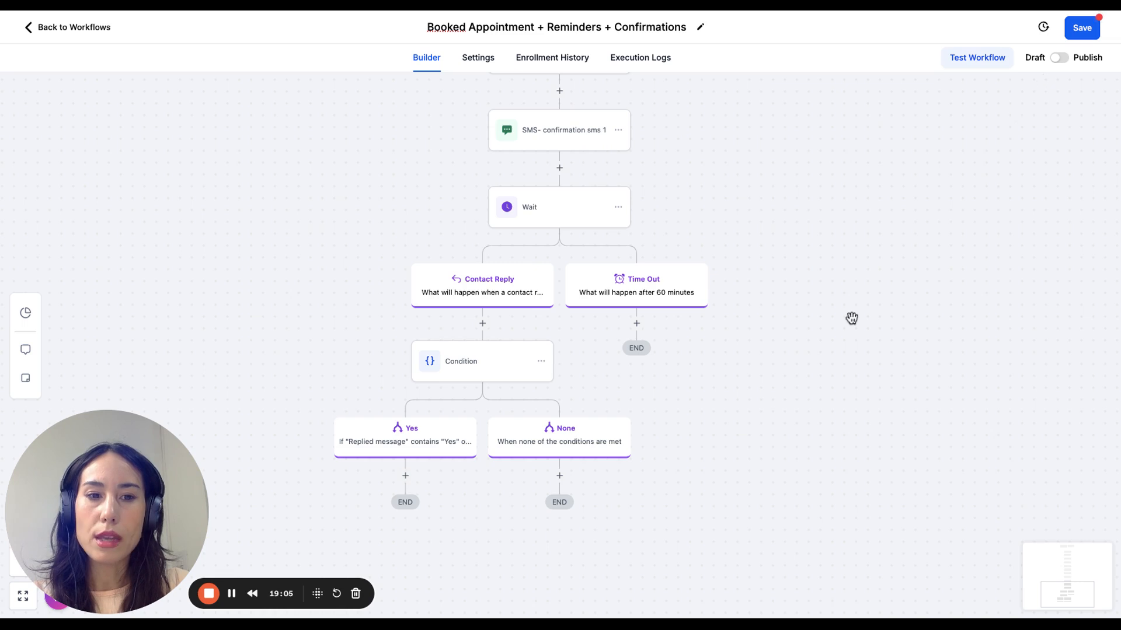
- Add a 1-minute time-delay Wait action under the Yes branch, name it "Wait 1 min" and save it
{"action": "left_click", "coordinate": [406, 477]}
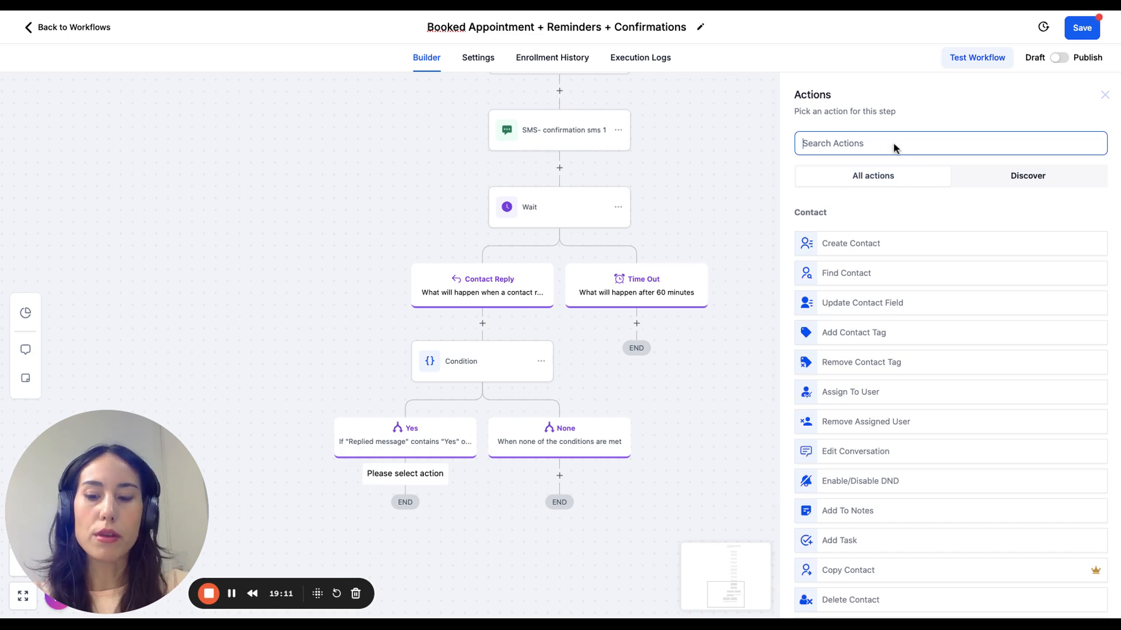
{"action": "type", "text": "wa"}
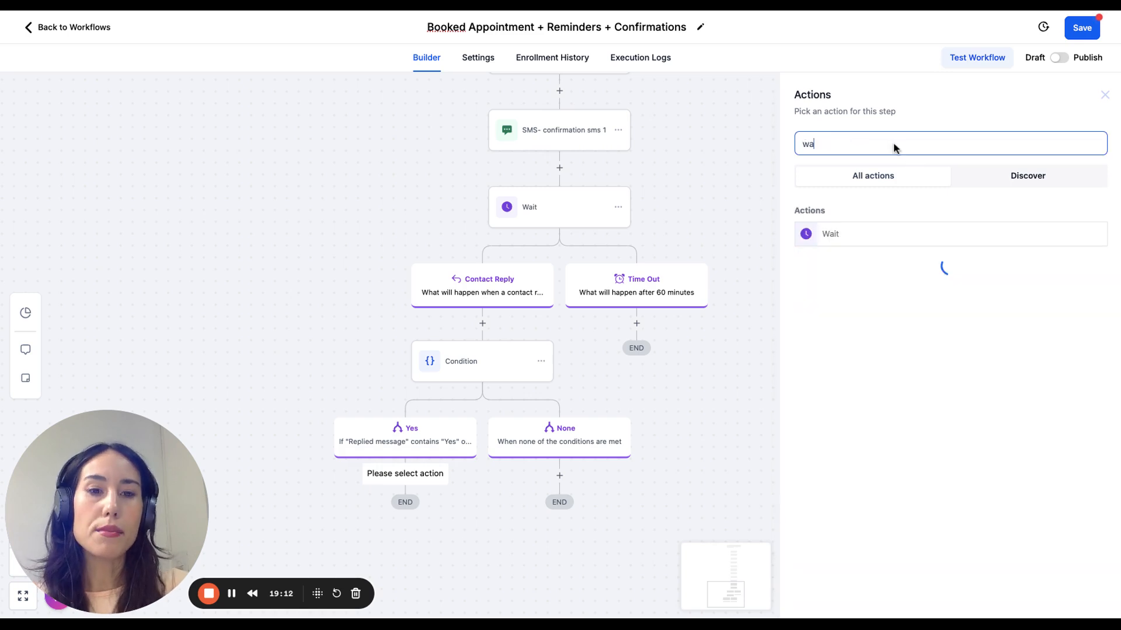
{"action": "left_click", "coordinate": [895, 233]}
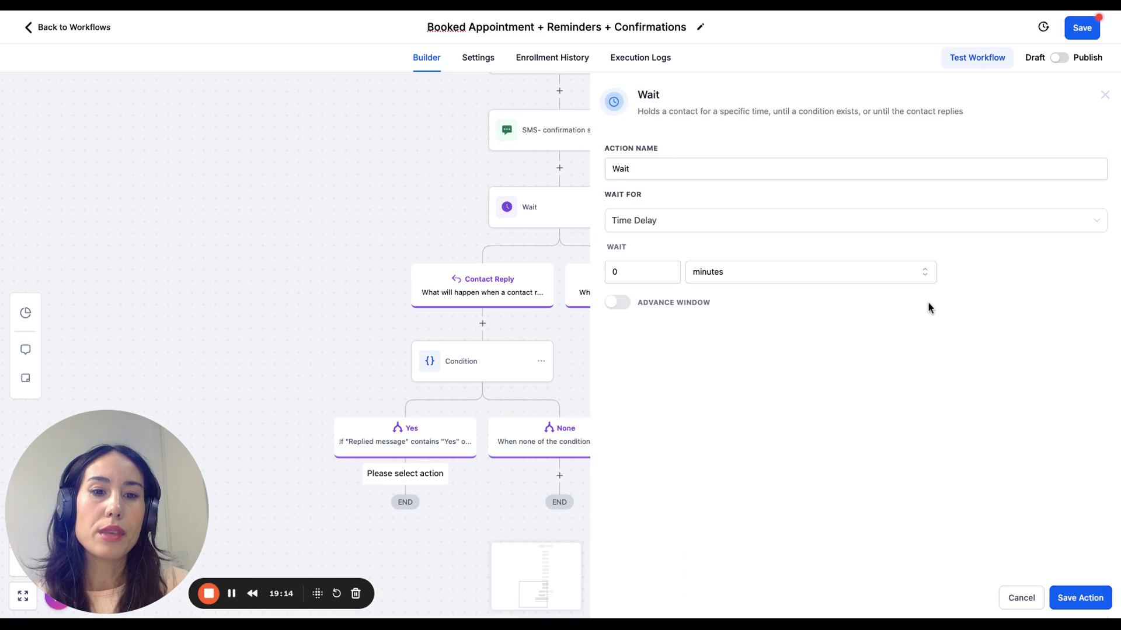
{"action": "double_click", "coordinate": [642, 270]}
{"action": "type", "text": "1"}
{"action": "left_click", "coordinate": [682, 170]}
{"action": "type", "text": "1 min"}
{"action": "left_click", "coordinate": [1071, 601]}
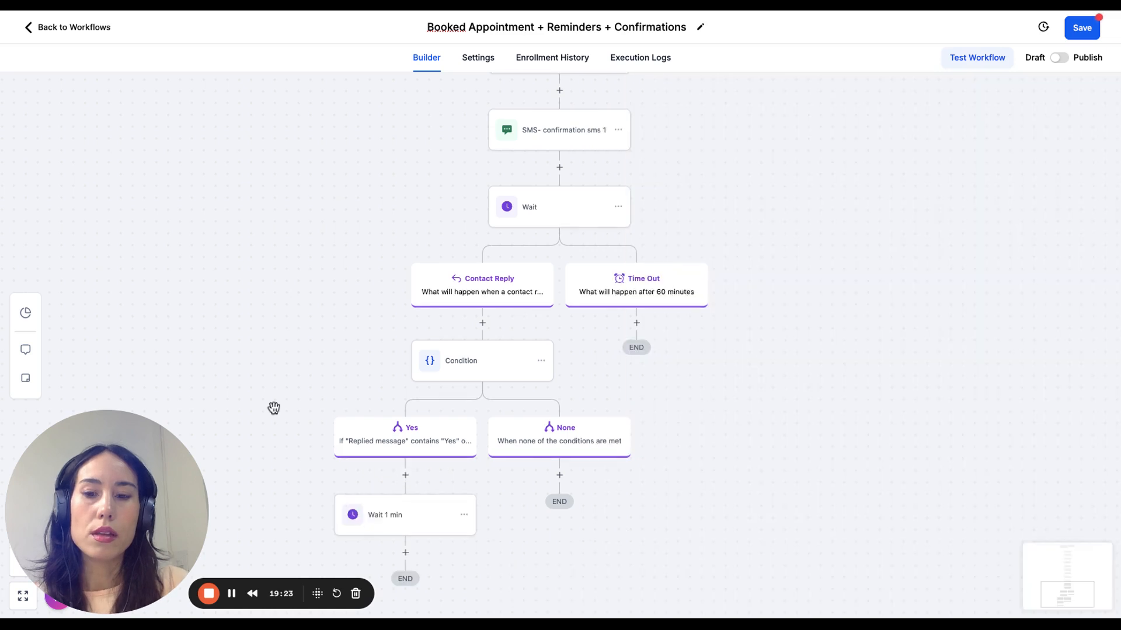
- Add a Send SMS action below the "Wait 1 min" step in the Yes branch
{"action": "scroll", "coordinate": [274, 409], "scroll_direction": "down", "scroll_amount": 1}
{"action": "scroll", "coordinate": [273, 408], "scroll_direction": "down", "scroll_amount": 2}
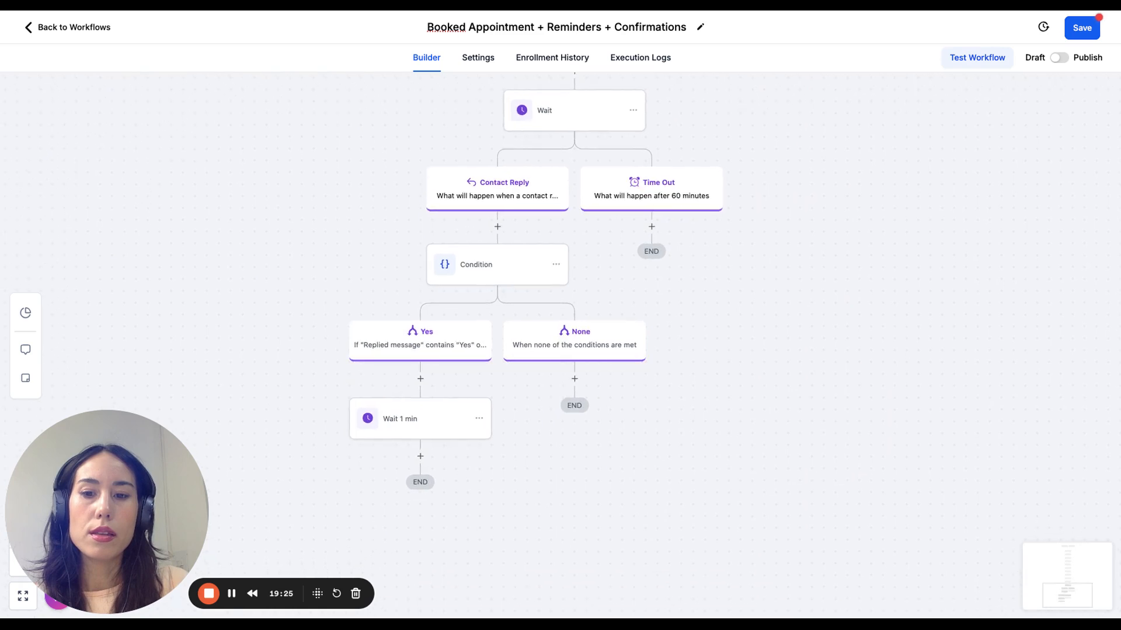
{"action": "scroll", "coordinate": [420, 393], "scroll_direction": "down", "scroll_amount": 2}
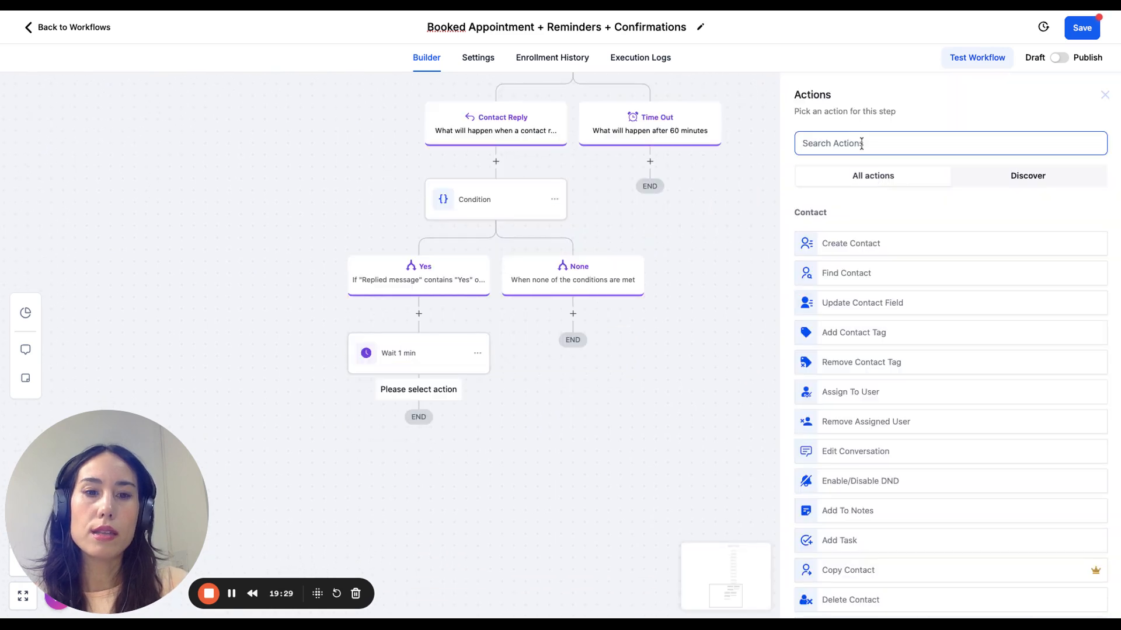
{"action": "type", "text": "s"}
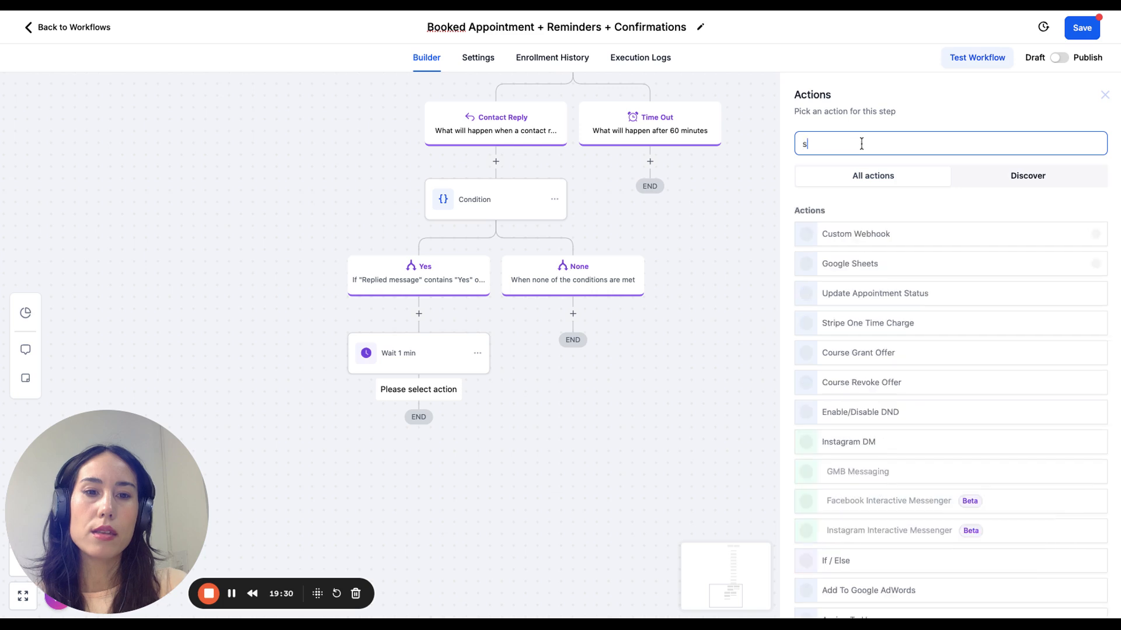
{"action": "type", "text": "end"}
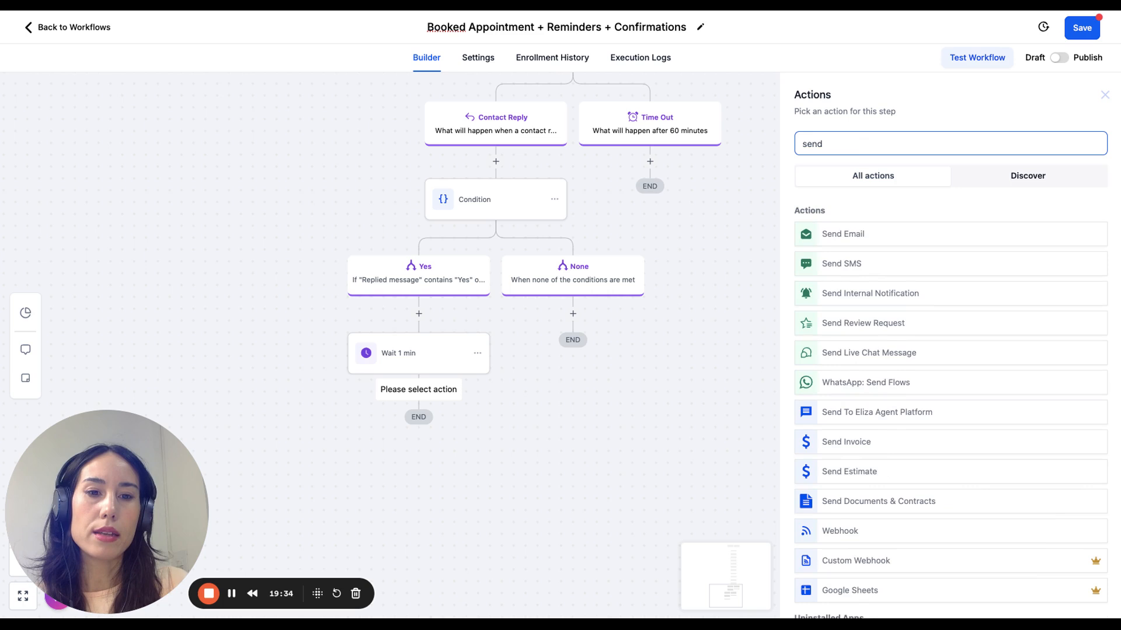
{"action": "left_click", "coordinate": [841, 263]}
- Write the SMS message "Thank you for confirming. We'll see you soon!" and save both the action and the workflow
{"action": "left_click", "coordinate": [831, 375]}
{"action": "type", "text": "Thank you"}
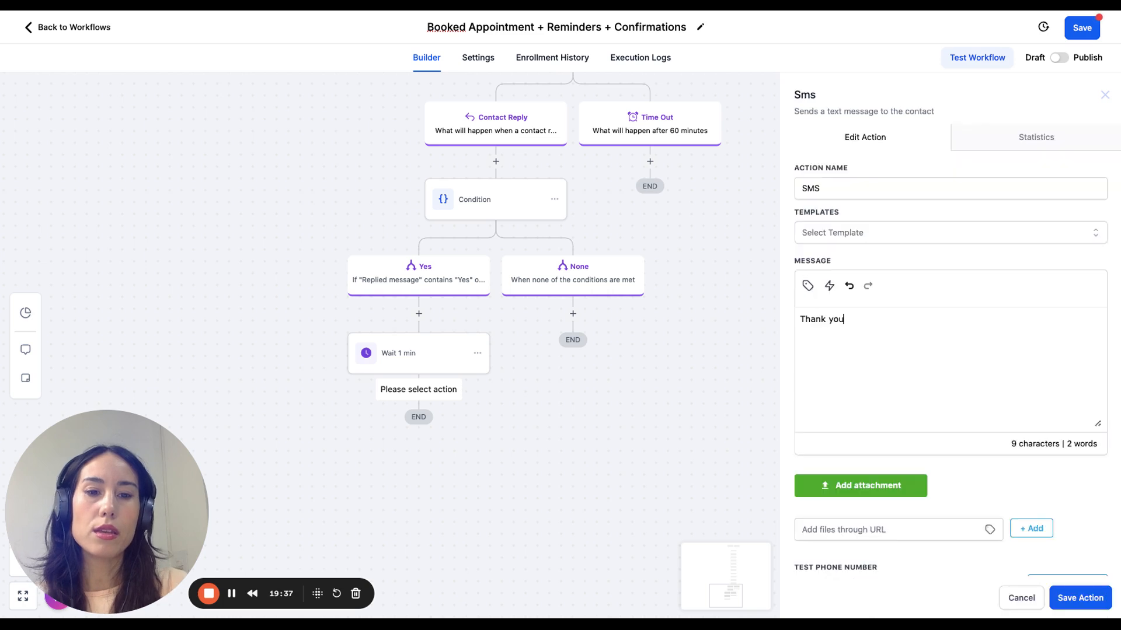
{"action": "type", "text": " for confirming. Wel"}
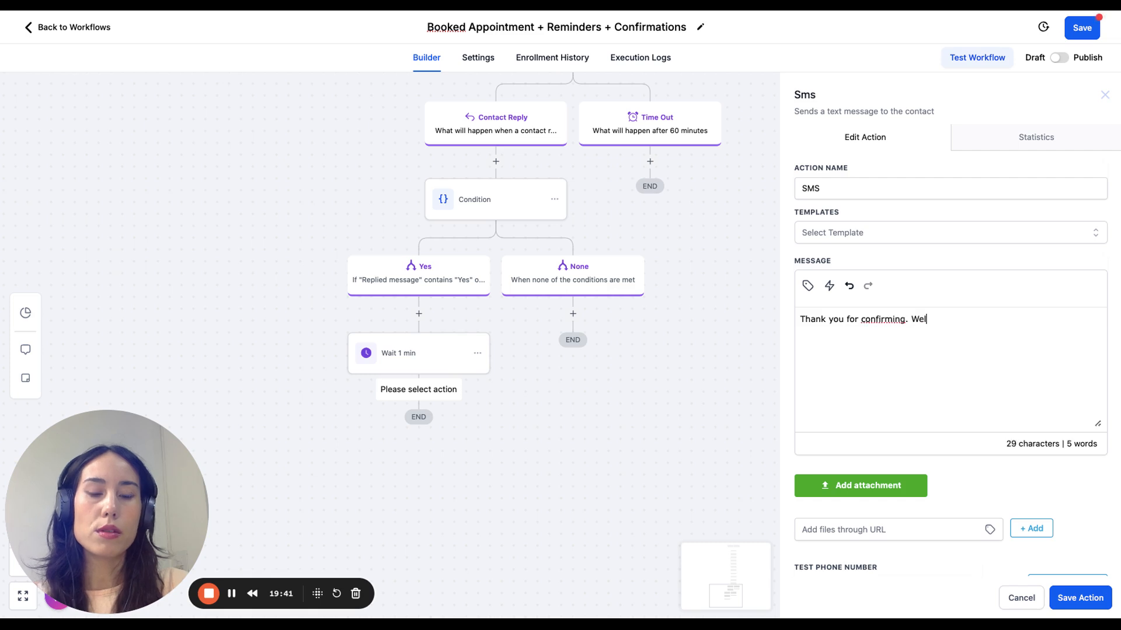
{"action": "key", "text": "BackSpace"}
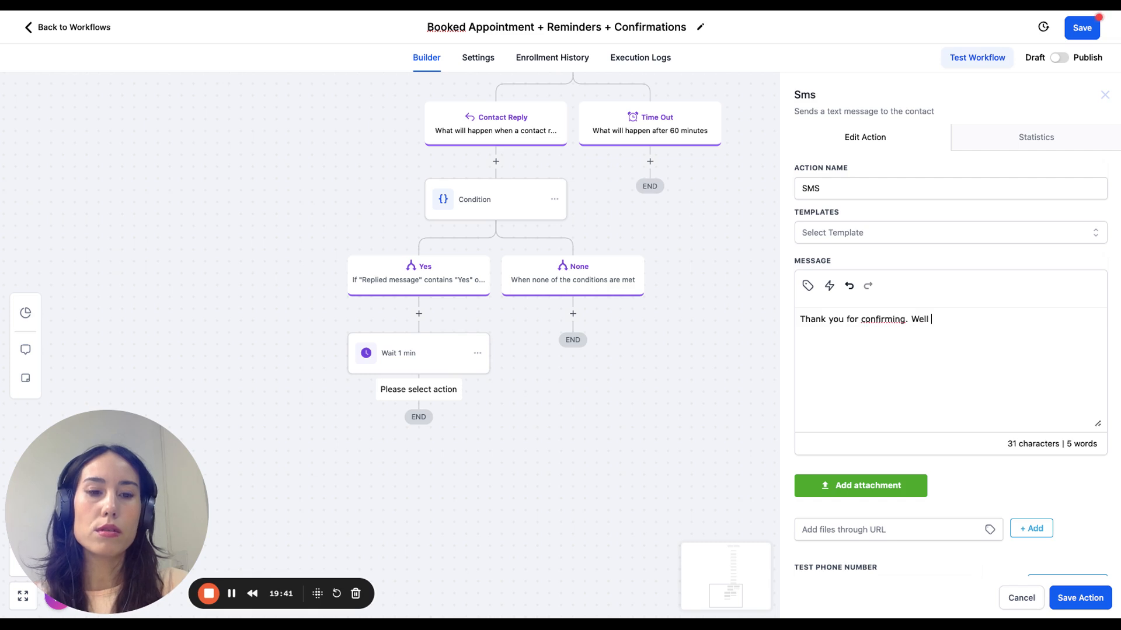
{"action": "type", "text": "'ll see ou"}
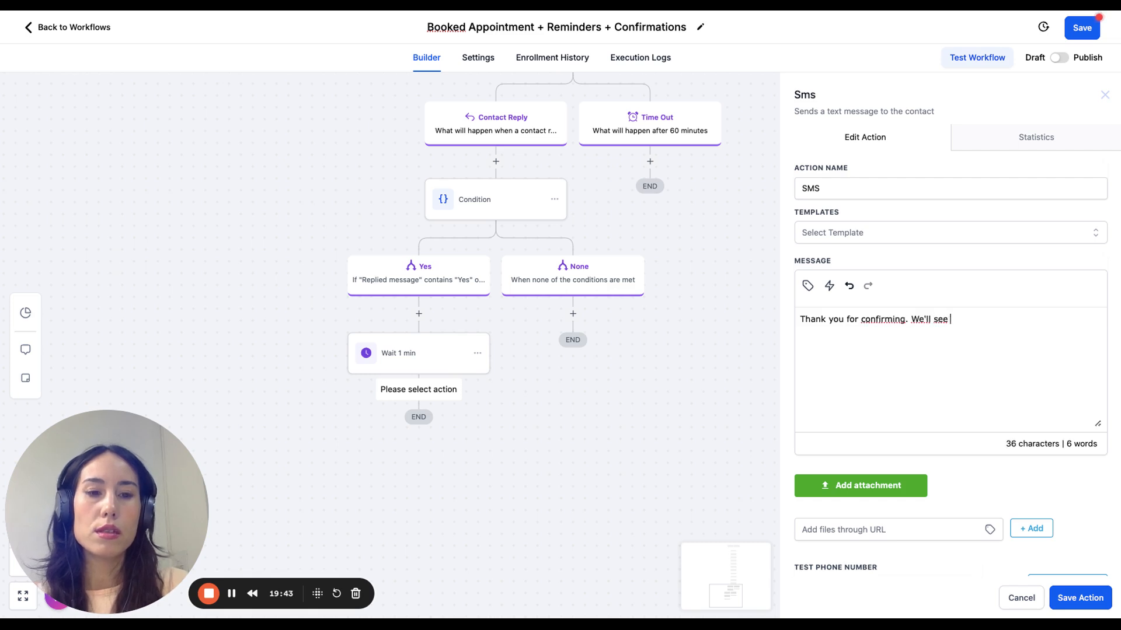
{"action": "key", "text": "BackSpace"}
{"action": "key", "text": "BackSpace"}
{"action": "key", "text": "BackSpace"}
{"action": "type", "text": "y"}
{"action": "key", "text": "BackSpace"}
{"action": "type", "text": "you soon!"}
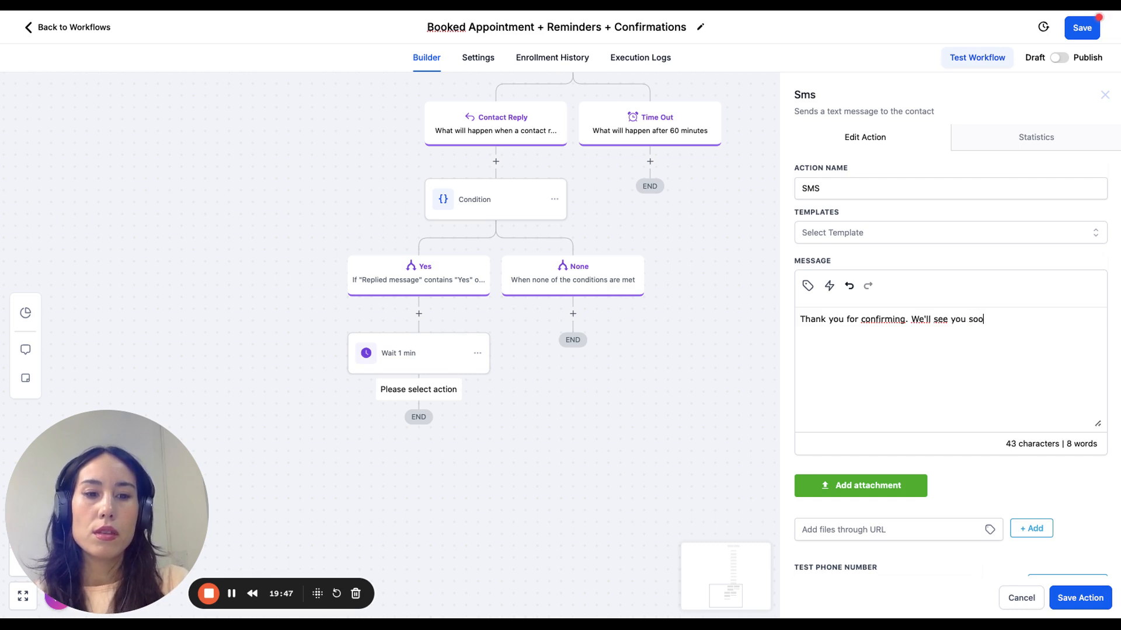
{"action": "left_click", "coordinate": [1062, 605]}
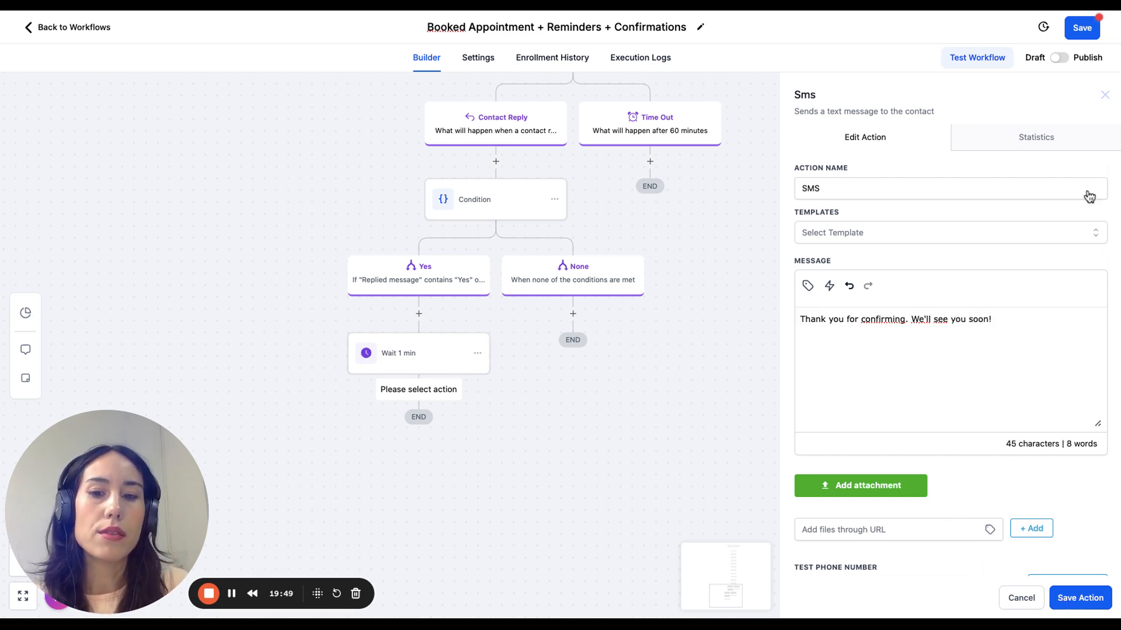
{"action": "left_click", "coordinate": [1077, 35]}
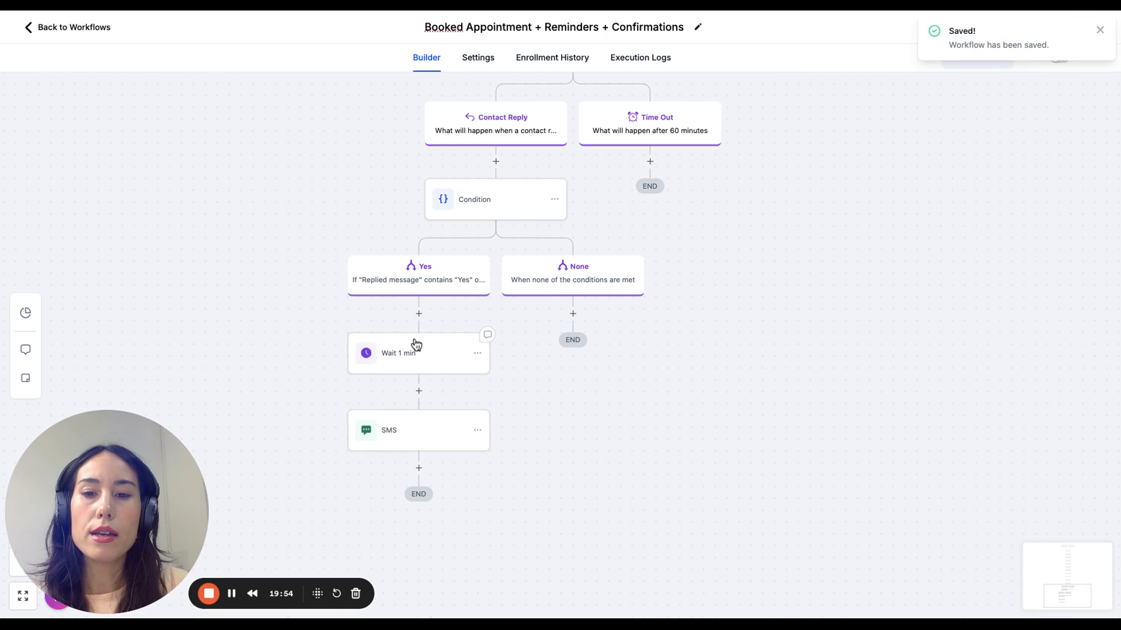
- Add a Wait action below the Yes branch's SMS and set it to wait for Event / Appointment time
{"action": "scroll", "coordinate": [416, 345], "scroll_direction": "up", "scroll_amount": 5}
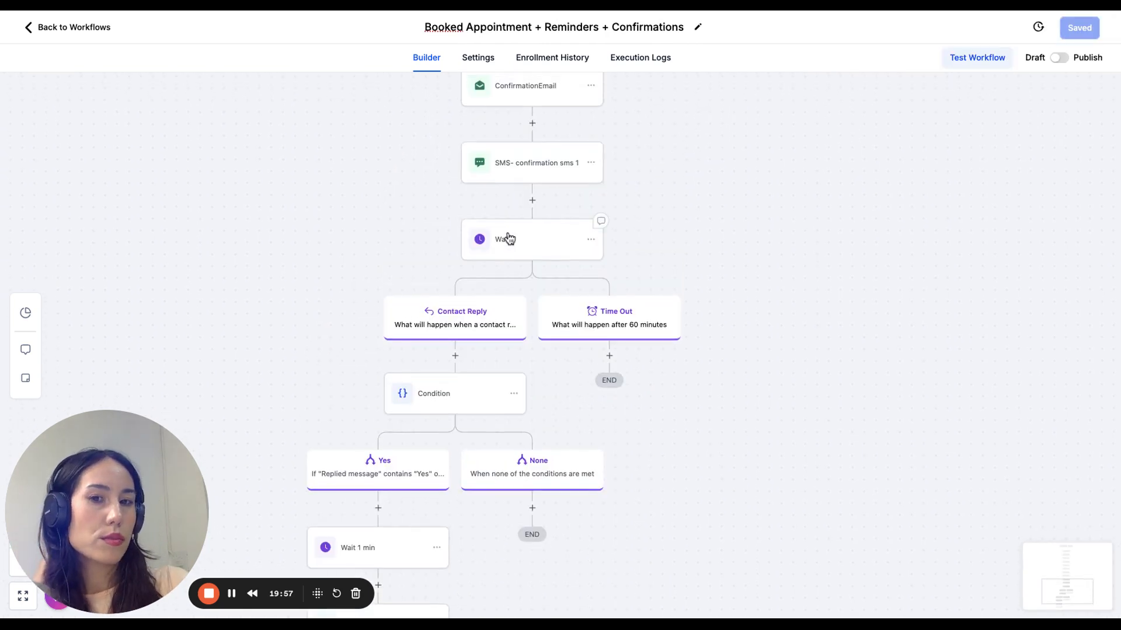
{"action": "scroll", "coordinate": [508, 238], "scroll_direction": "up", "scroll_amount": 2}
{"action": "scroll", "coordinate": [490, 185], "scroll_direction": "up", "scroll_amount": 1}
{"action": "scroll", "coordinate": [490, 185], "scroll_direction": "down", "scroll_amount": 1}
{"action": "scroll", "coordinate": [490, 300], "scroll_direction": "down", "scroll_amount": 5}
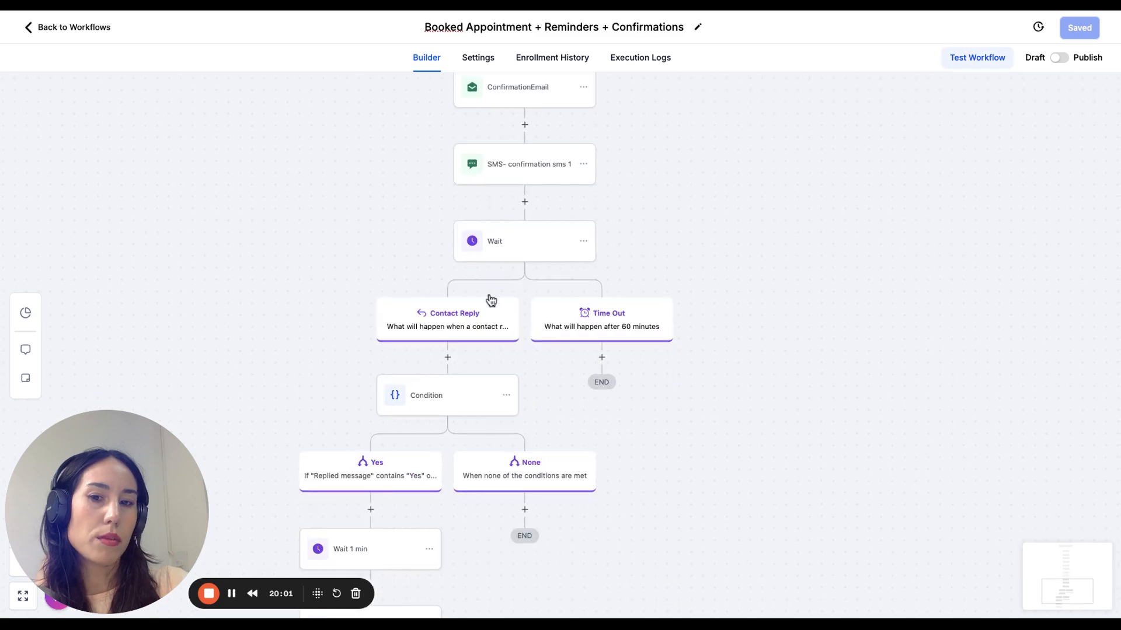
{"action": "scroll", "coordinate": [546, 315], "scroll_direction": "down", "scroll_amount": 1}
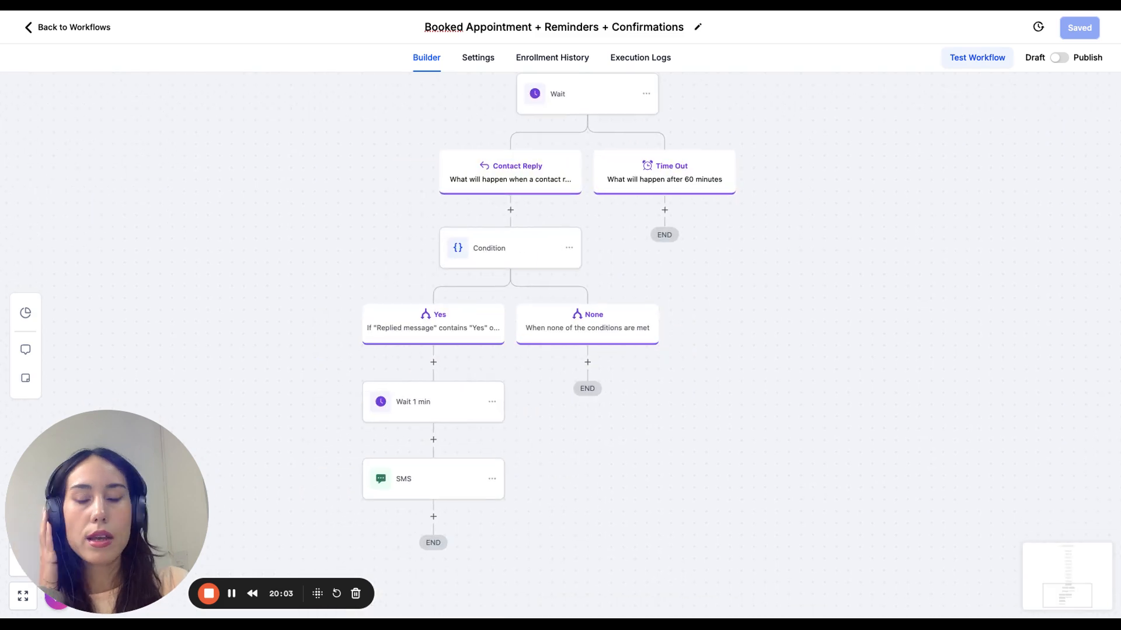
{"action": "scroll", "coordinate": [475, 331], "scroll_direction": "down", "scroll_amount": 2}
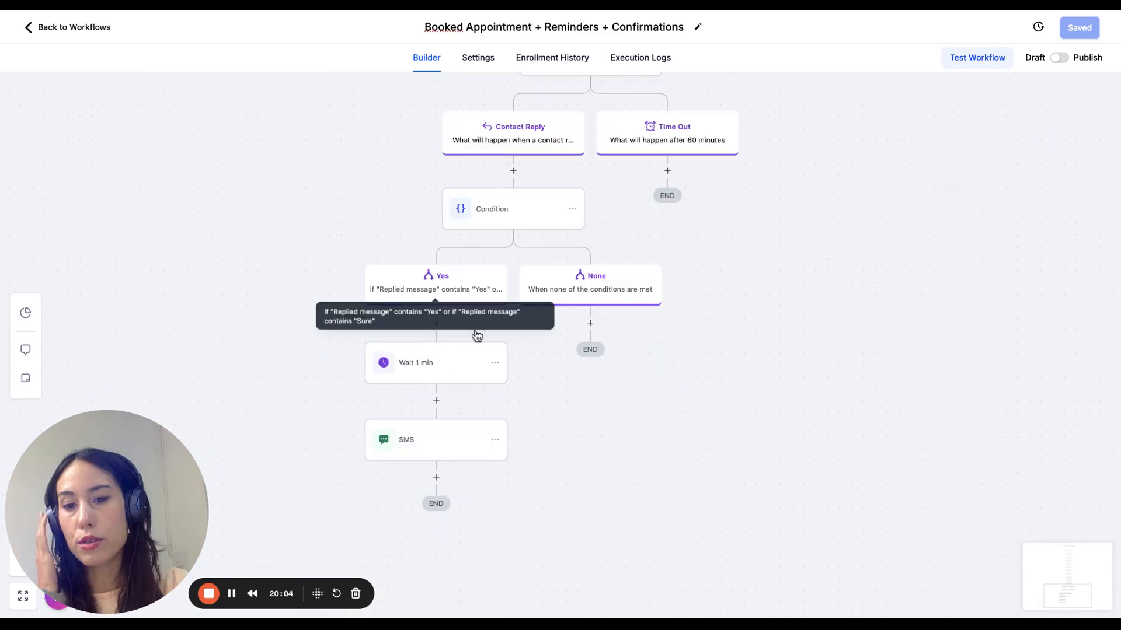
{"action": "left_click", "coordinate": [435, 481]}
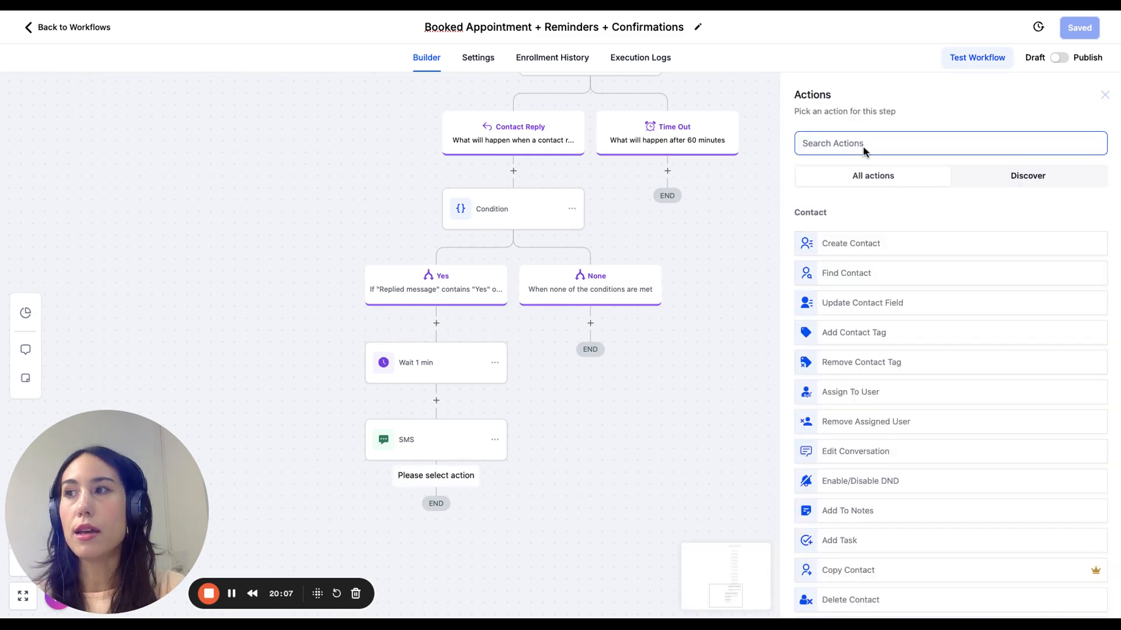
{"action": "type", "text": "wait"}
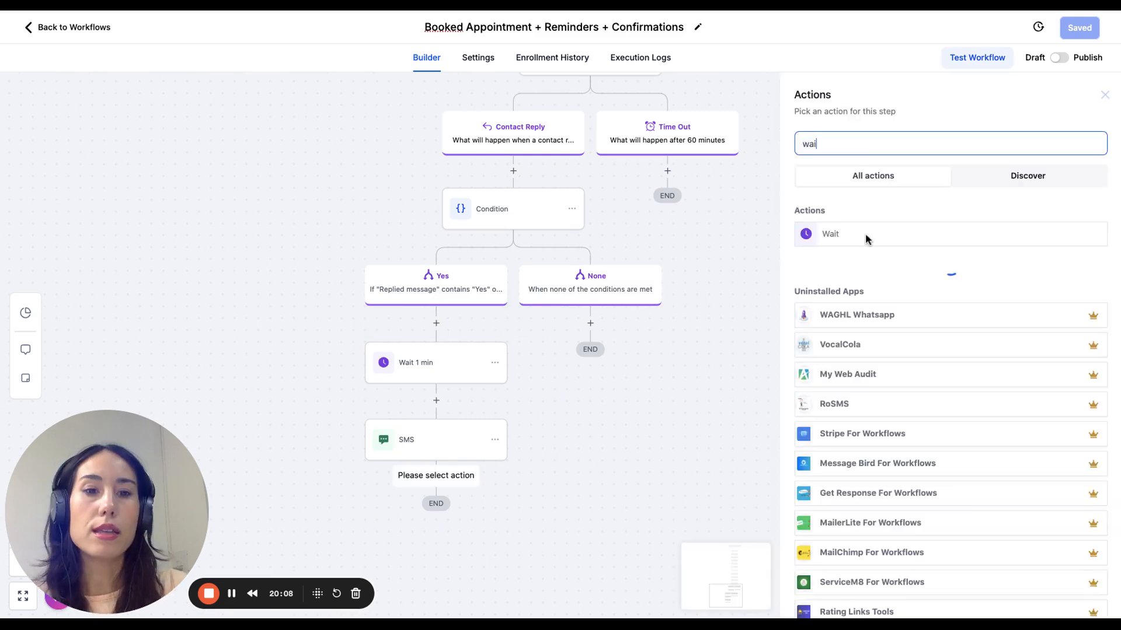
{"action": "left_click", "coordinate": [865, 233]}
{"action": "left_click", "coordinate": [724, 226]}
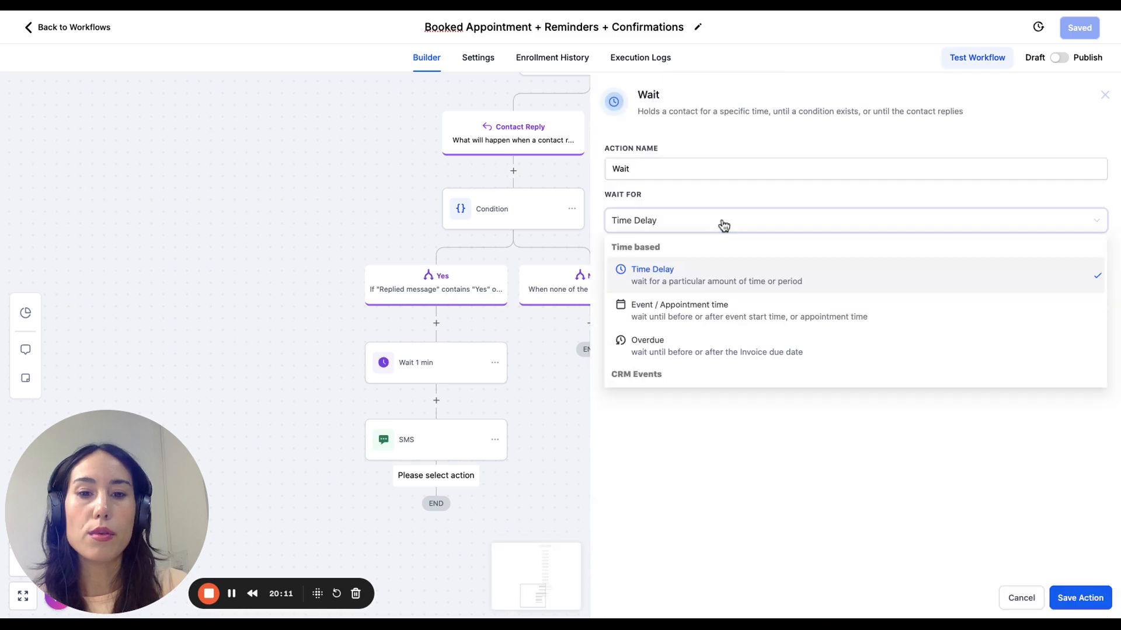
{"action": "left_click", "coordinate": [693, 309]}
- Name the new Wait action "Wait 1 hr bf appointment"
{"action": "left_click", "coordinate": [688, 169]}
{"action": "type", "text": "-1"}
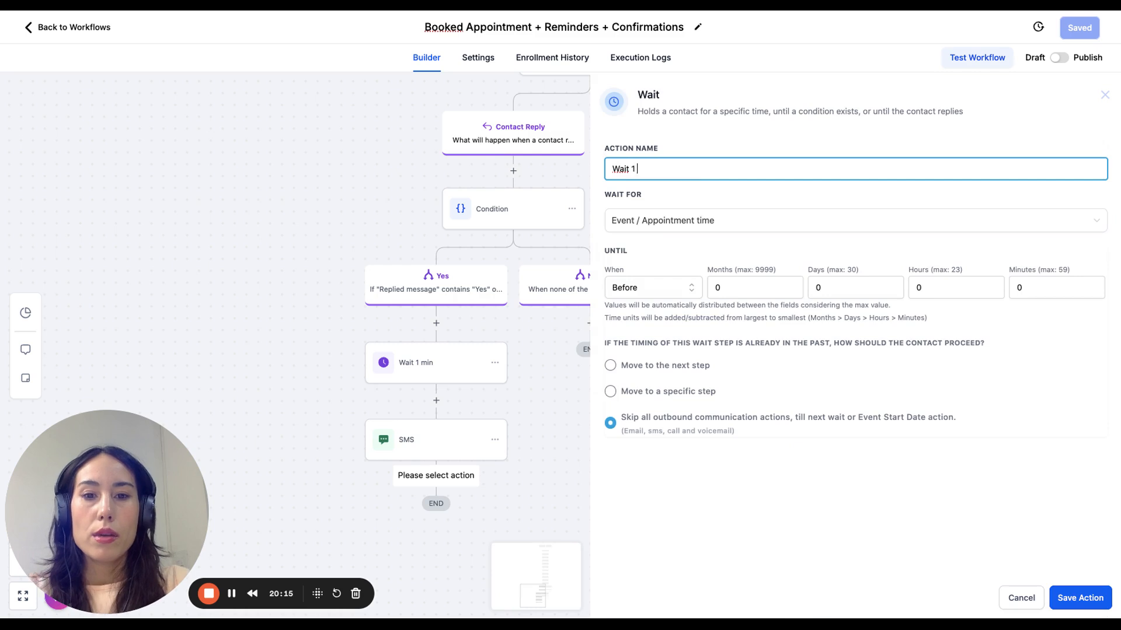
{"action": "type", "text": " hr bf app"}
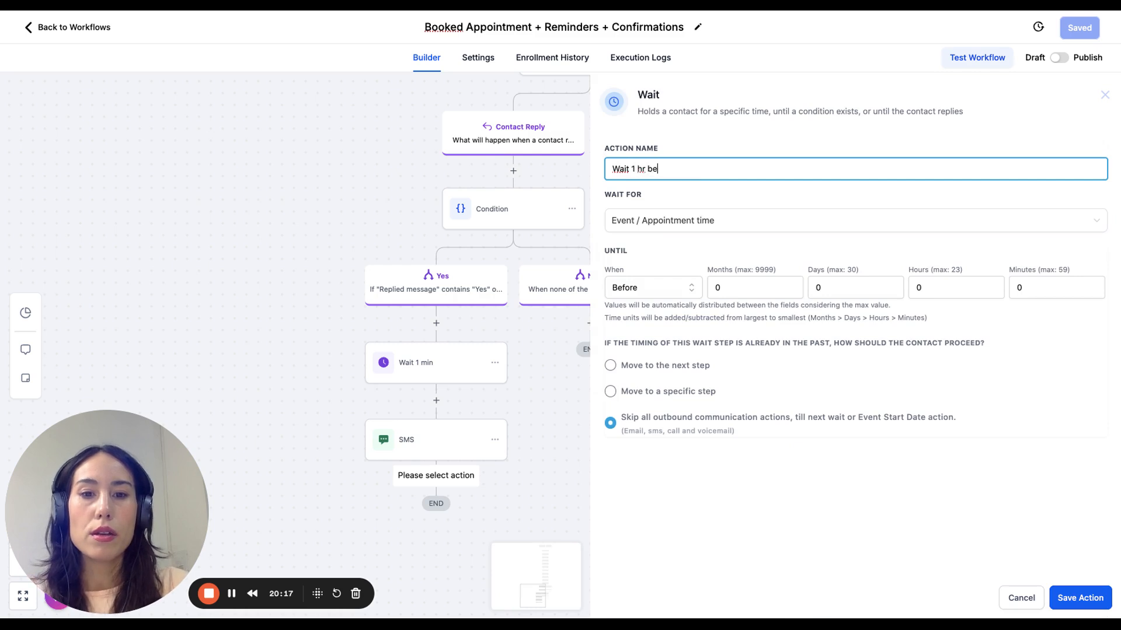
{"action": "type", "text": "ointmnt"}
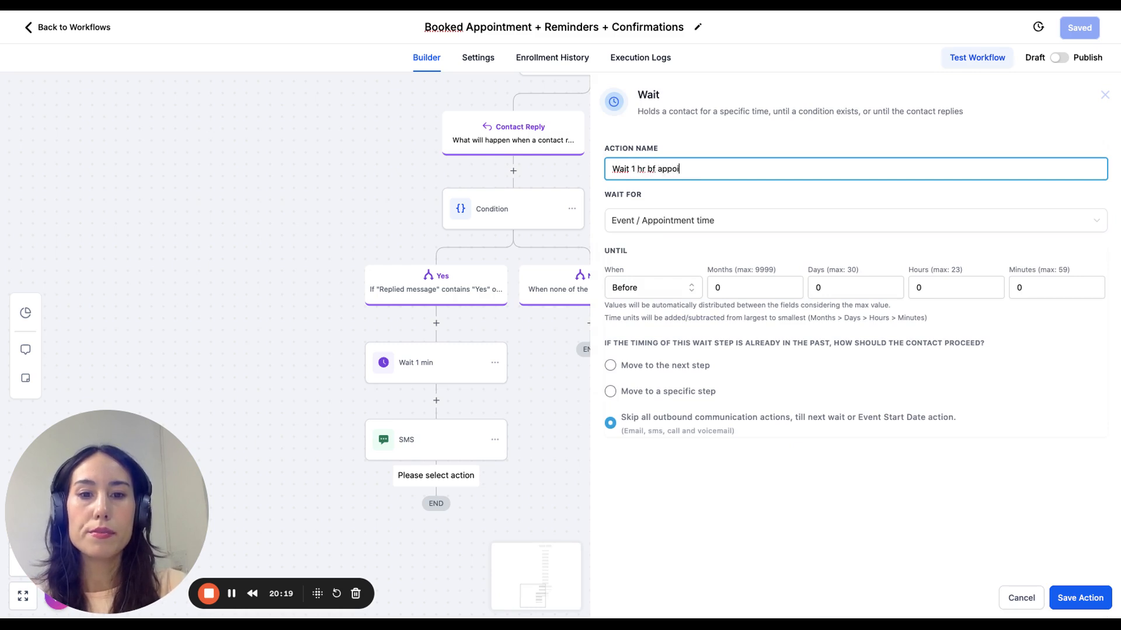
{"action": "key", "text": "BackSpace"}
{"action": "key", "text": "BackSpace"}
{"action": "type", "text": "ent"}
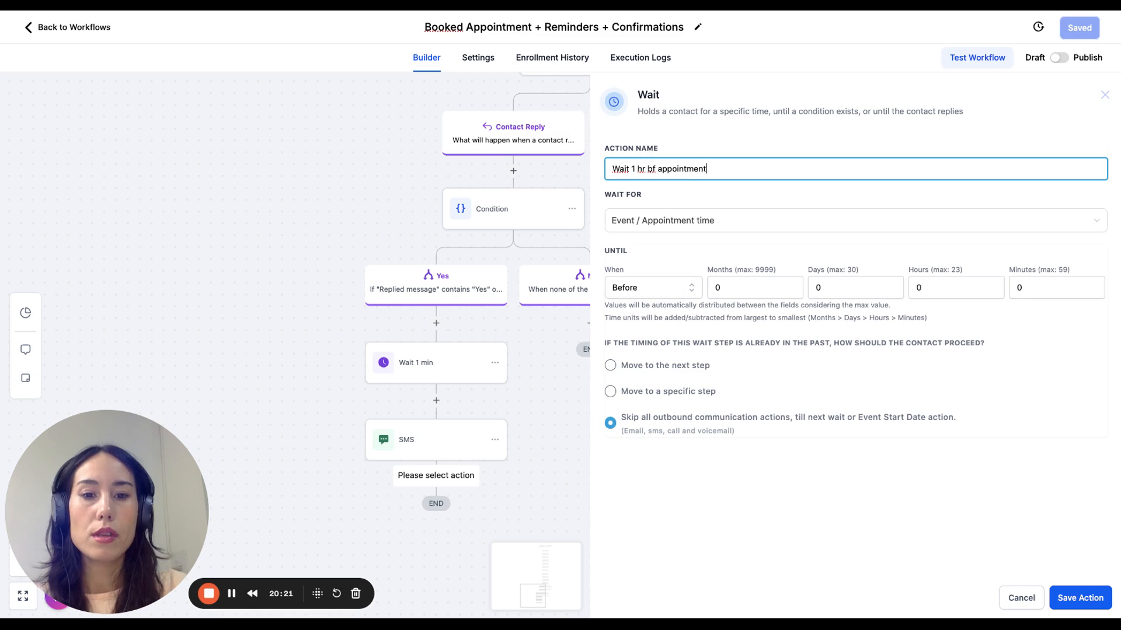
- Set the appointment wait to 1 hour before and save the action
{"action": "left_click", "coordinate": [940, 283]}
{"action": "key", "text": "BackSpace"}
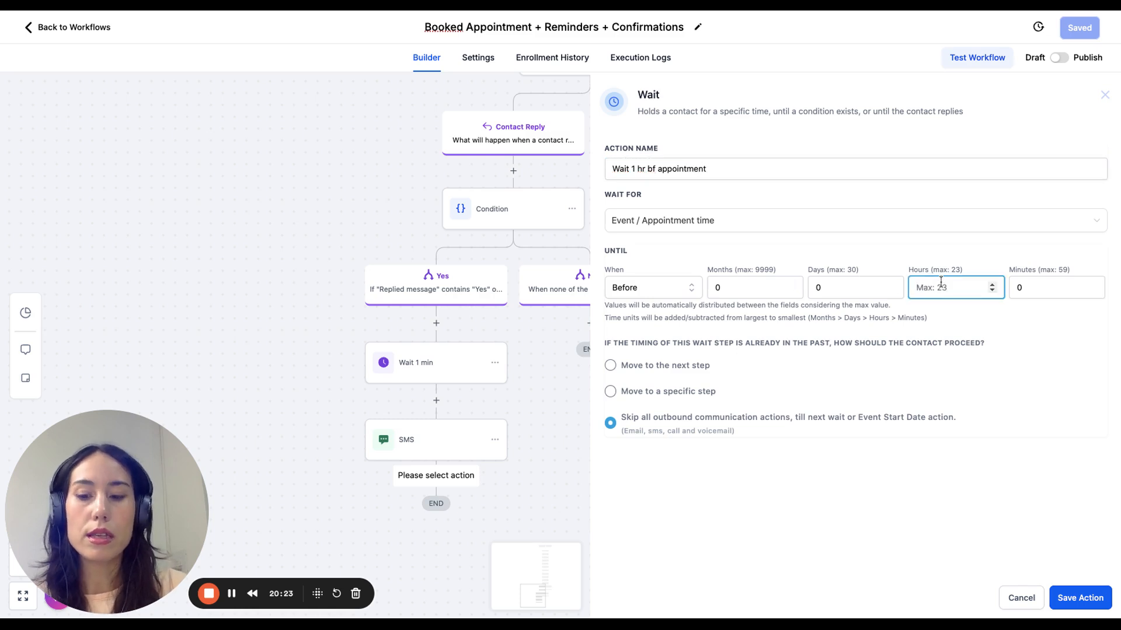
{"action": "type", "text": "1"}
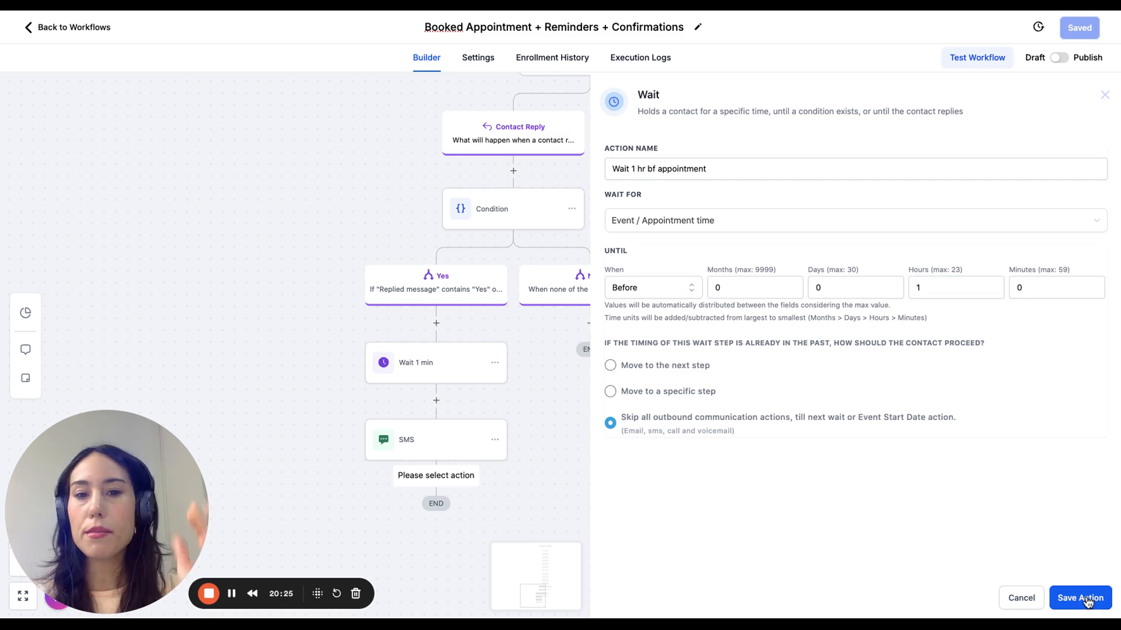
{"action": "left_click", "coordinate": [1086, 599]}
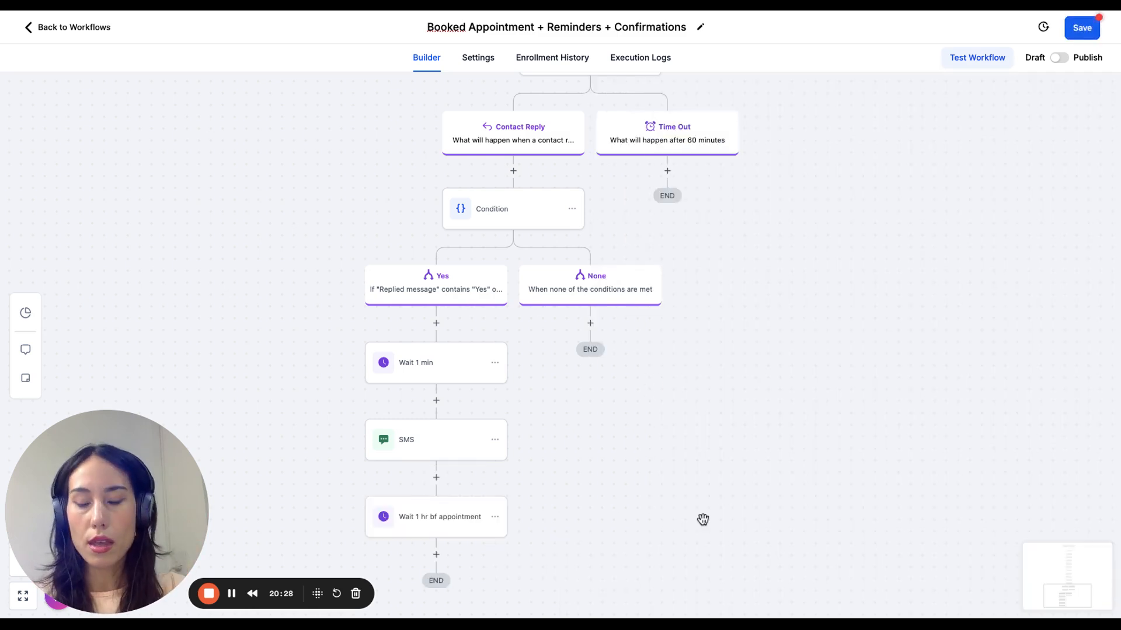
- Add a Send SMS action below the "Wait 1 hr bf appointment" step
{"action": "scroll", "coordinate": [702, 520], "scroll_direction": "down", "scroll_amount": 2}
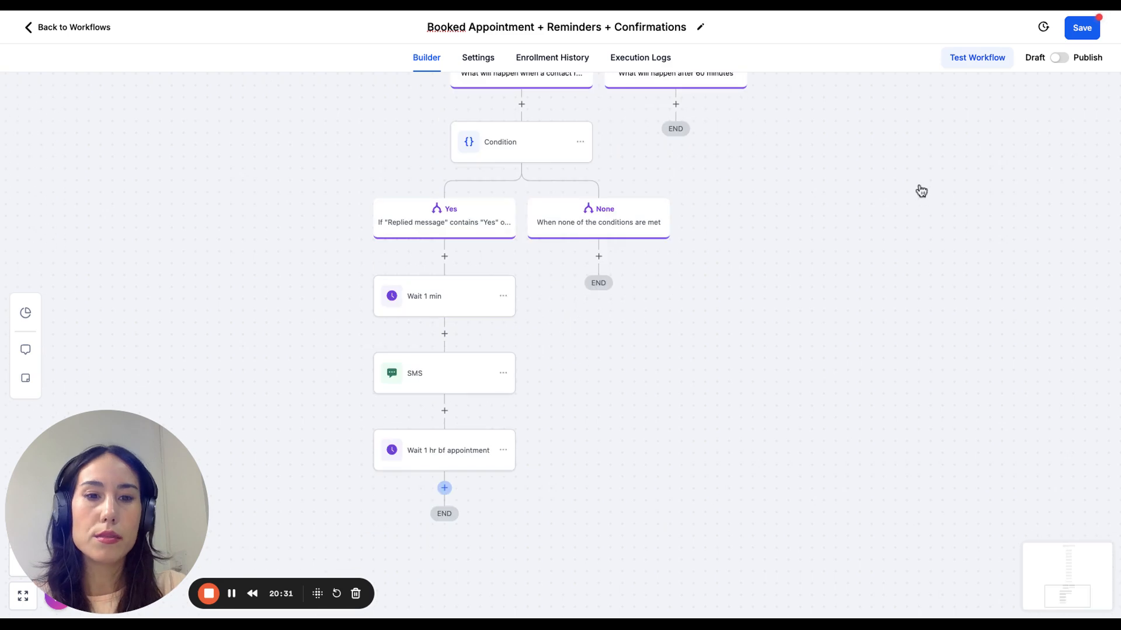
{"action": "left_click", "coordinate": [869, 142]}
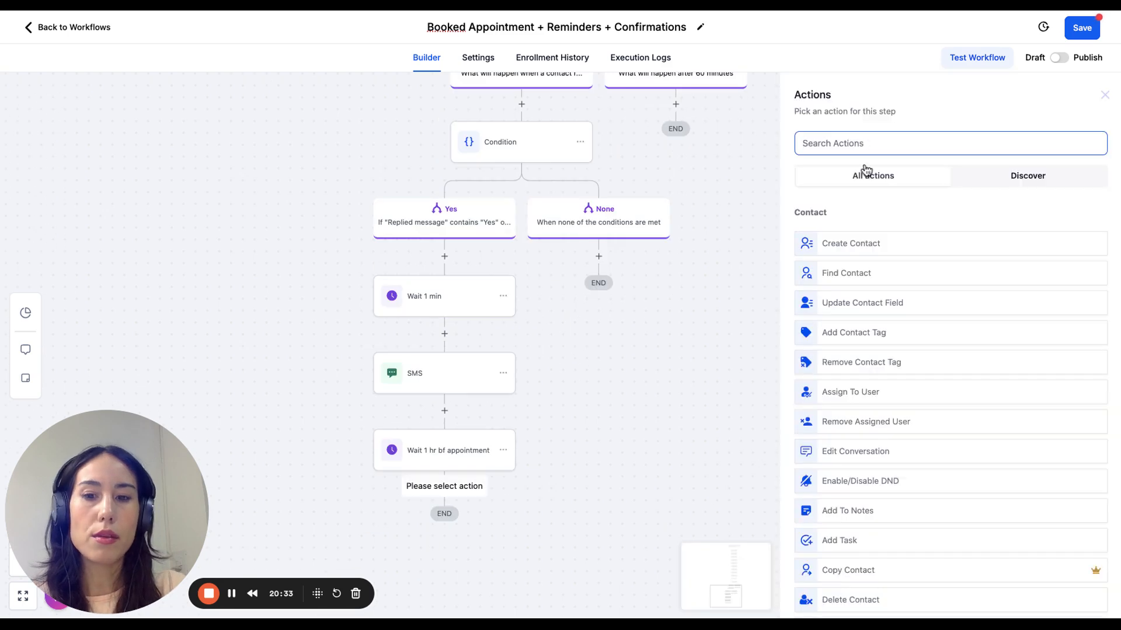
{"action": "type", "text": "s"}
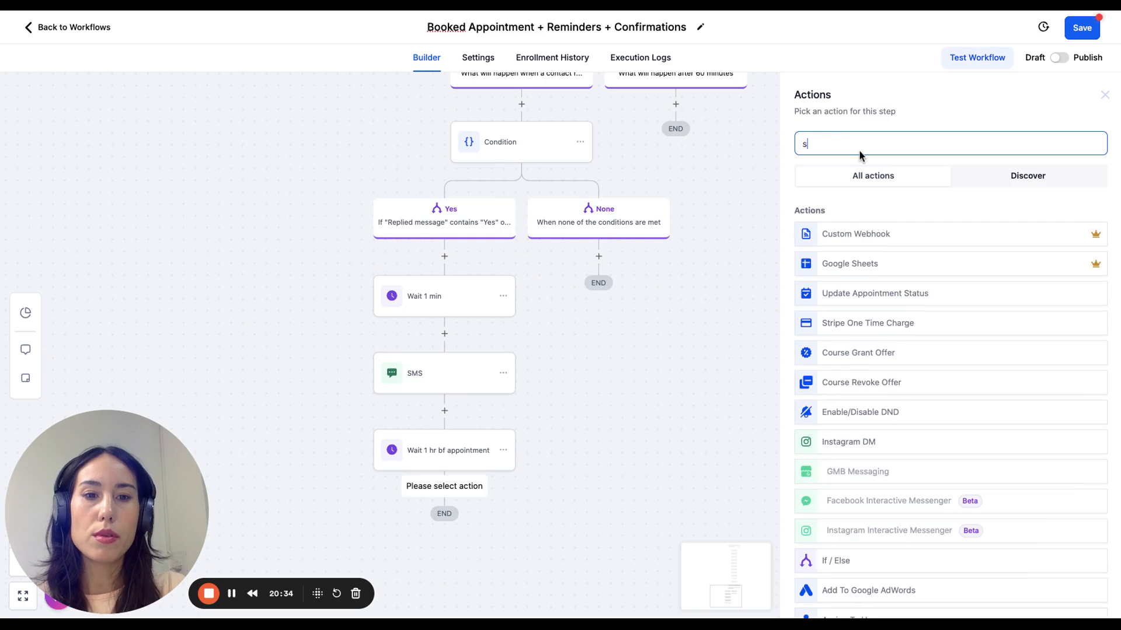
{"action": "type", "text": "end"}
{"action": "left_click", "coordinate": [856, 263]}
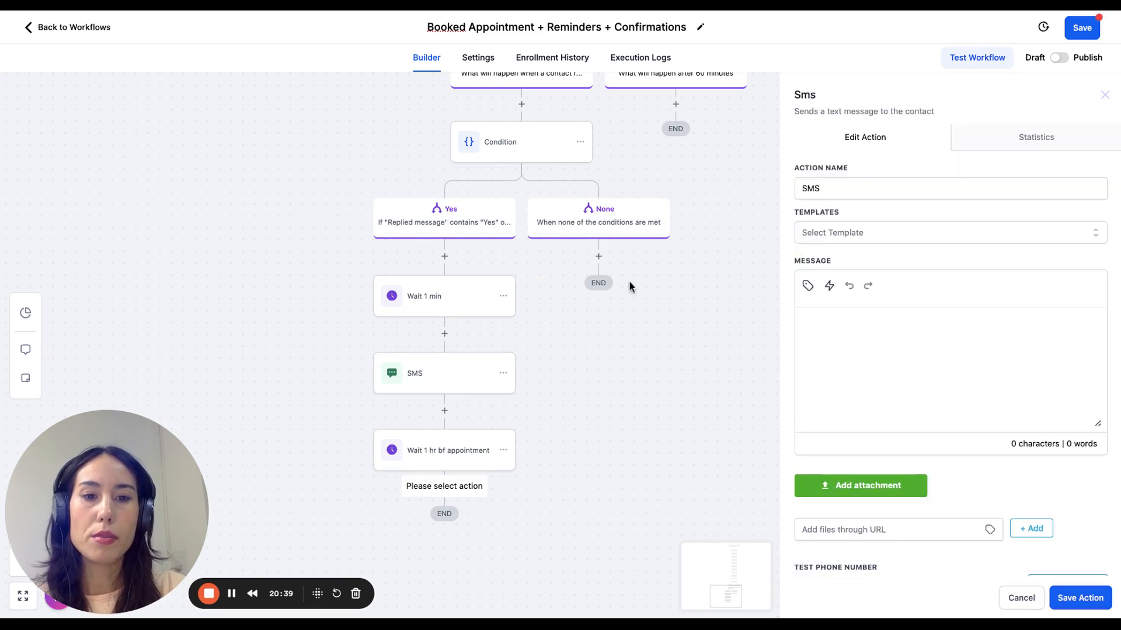
- Write the reminder SMS "Quick Reminder! Your appt is in 1 hr. Please make sure to..." and save the action
{"action": "type", "text": "Quick "}
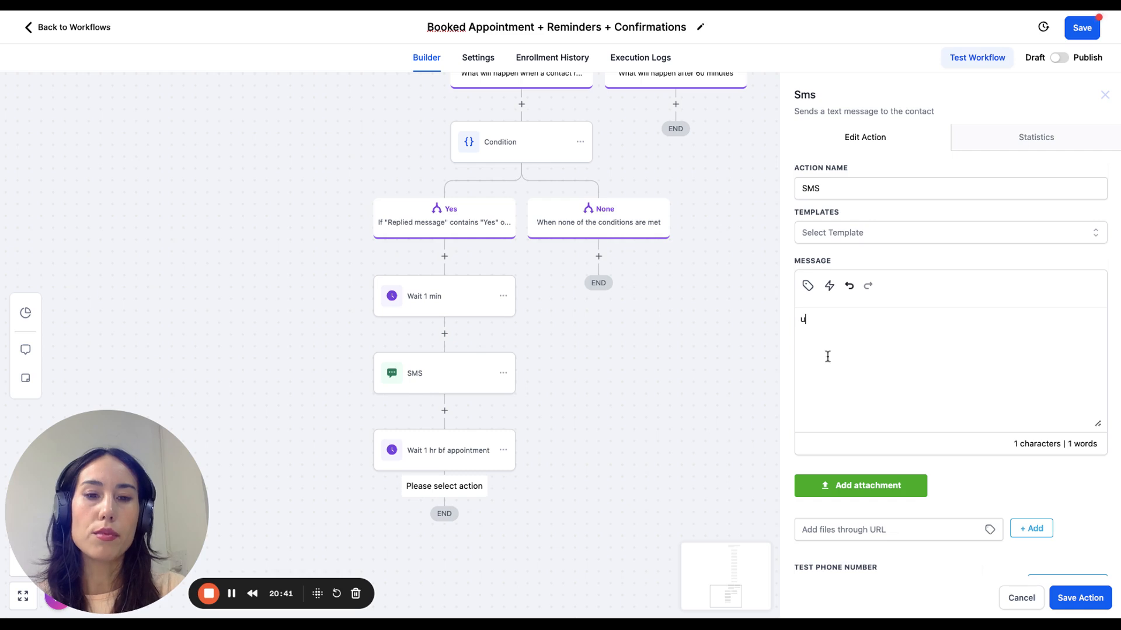
{"action": "type", "text": "Remi"}
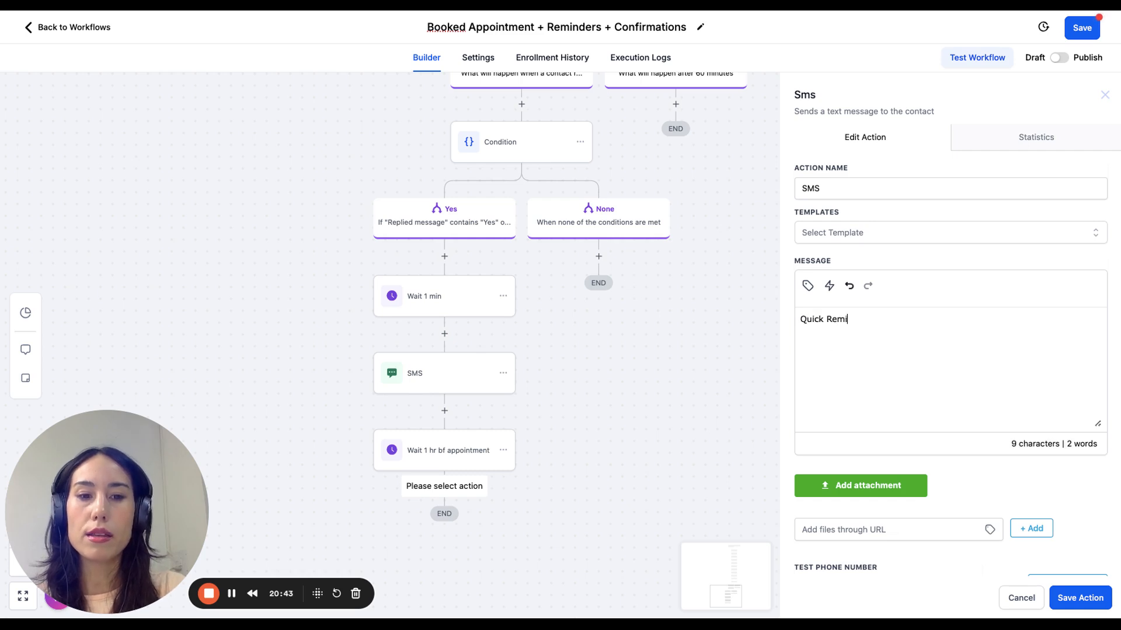
{"action": "type", "text": "nder! You need"}
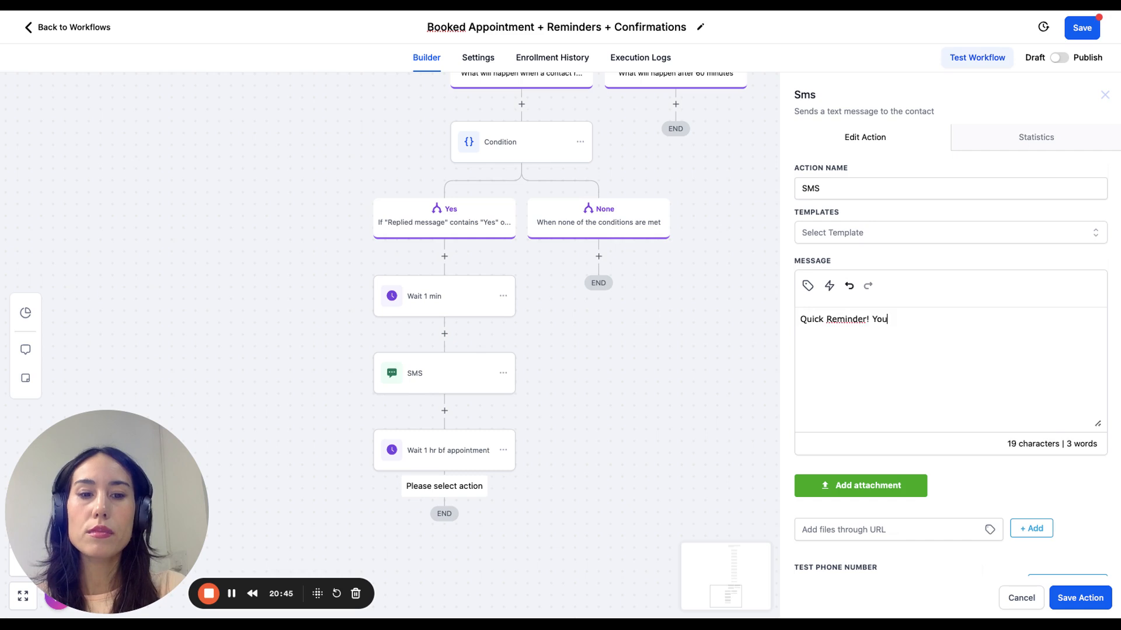
{"action": "key", "text": "BackSpace"}
{"action": "key", "text": "BackSpace"}
{"action": "key", "text": "BackSpace"}
{"action": "key", "text": "BackSpace"}
{"action": "key", "text": "BackSpace"}
{"action": "type", "text": "r app"}
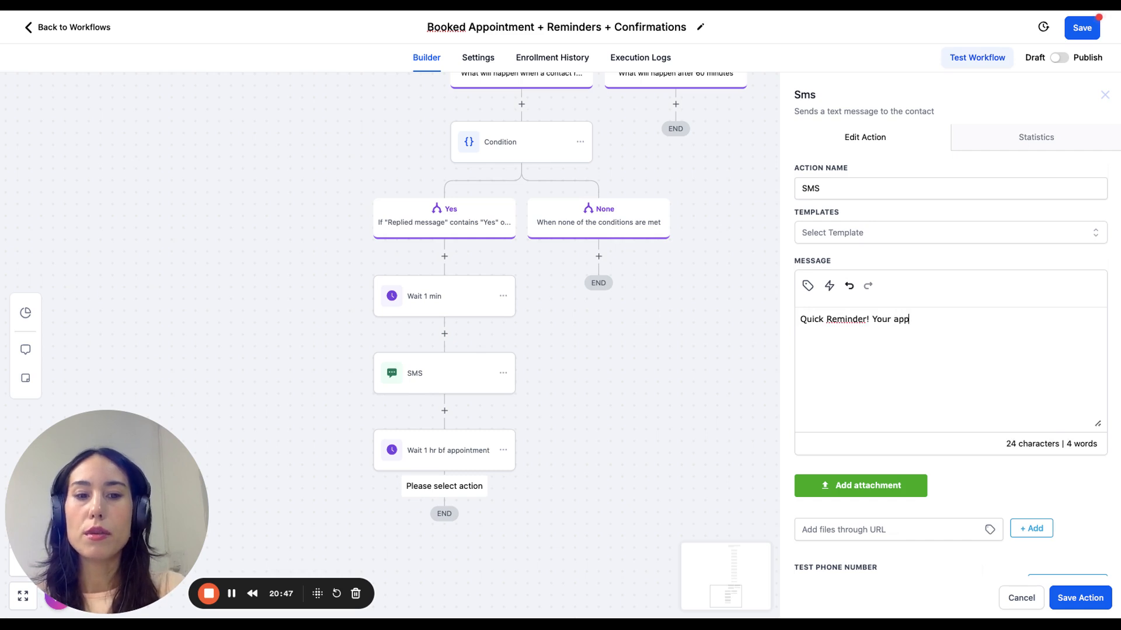
{"action": "type", "text": "t is i"}
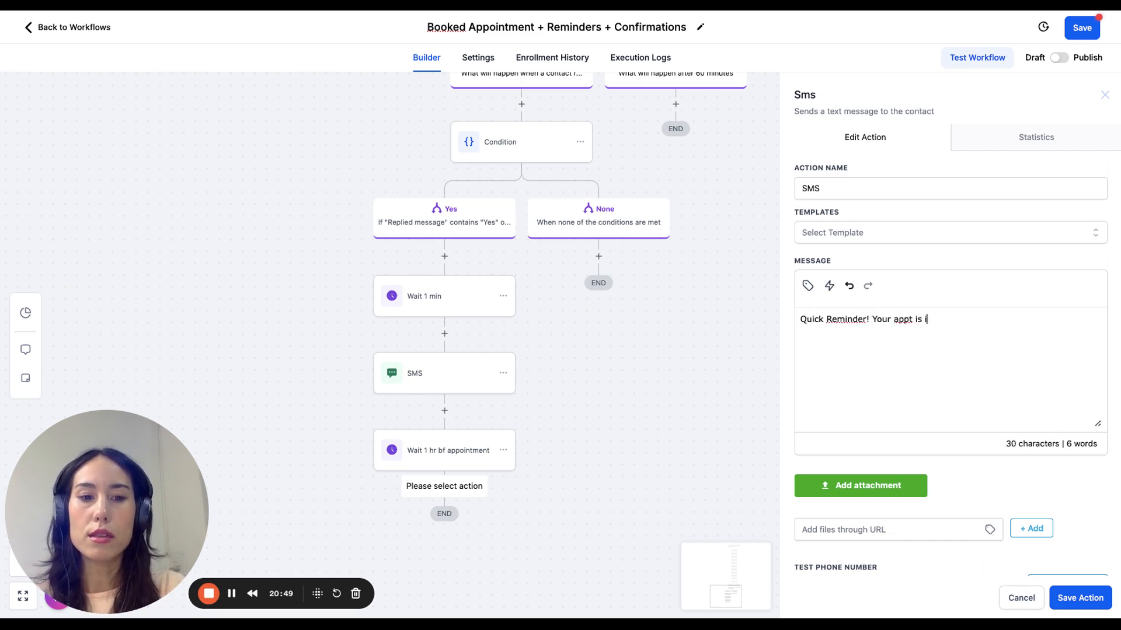
{"action": "type", "text": "n 1 hr. P"}
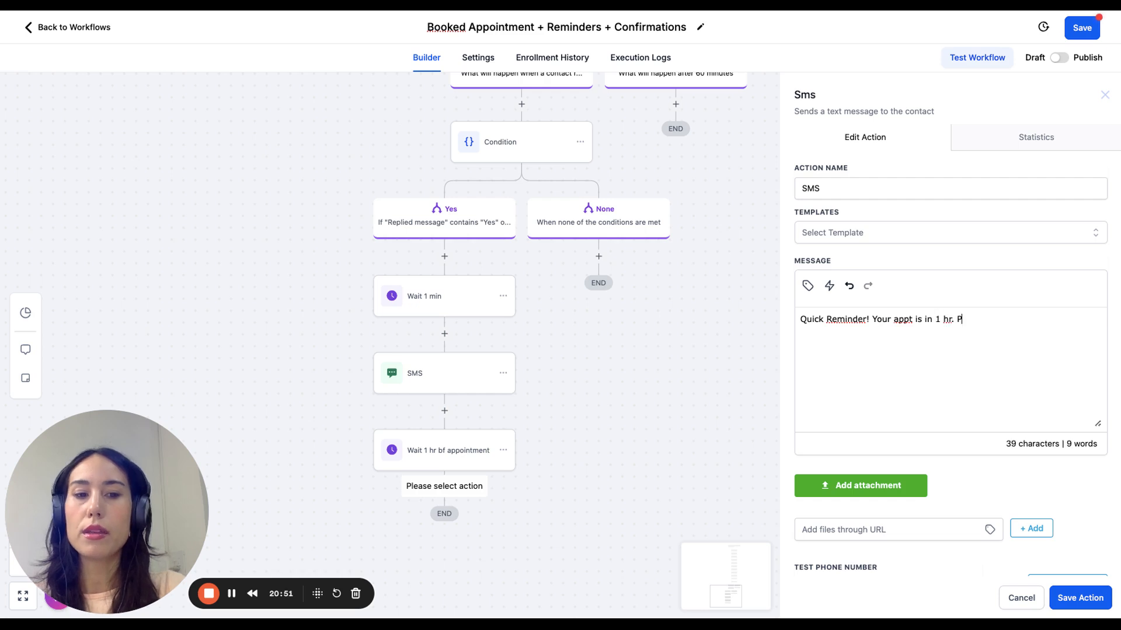
{"action": "type", "text": "lease make"}
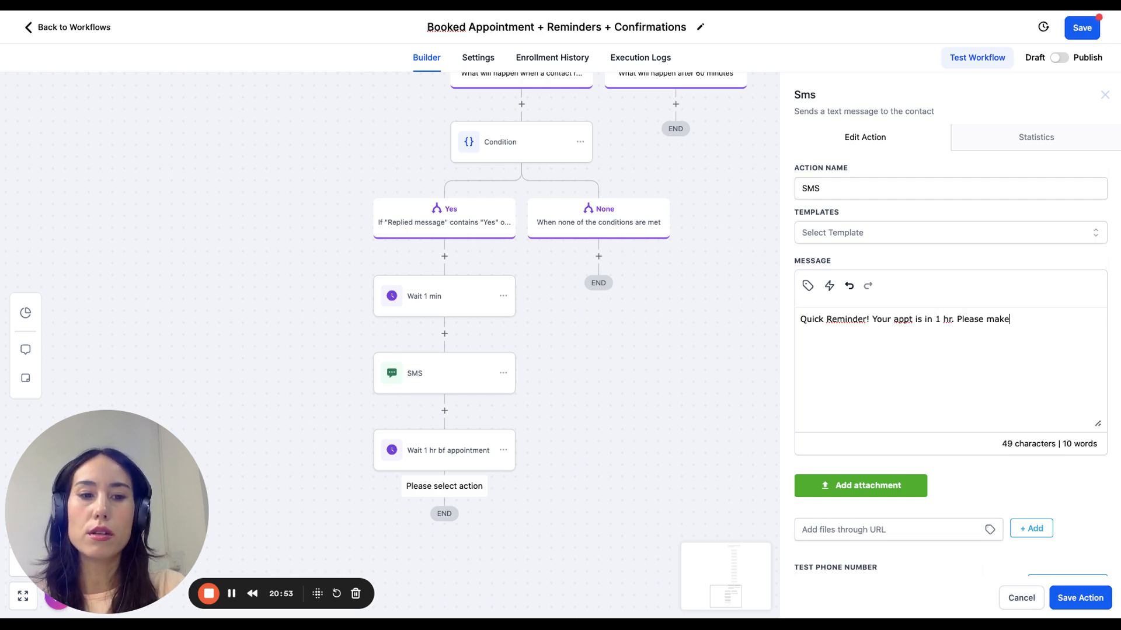
{"action": "type", "text": " sure to..."}
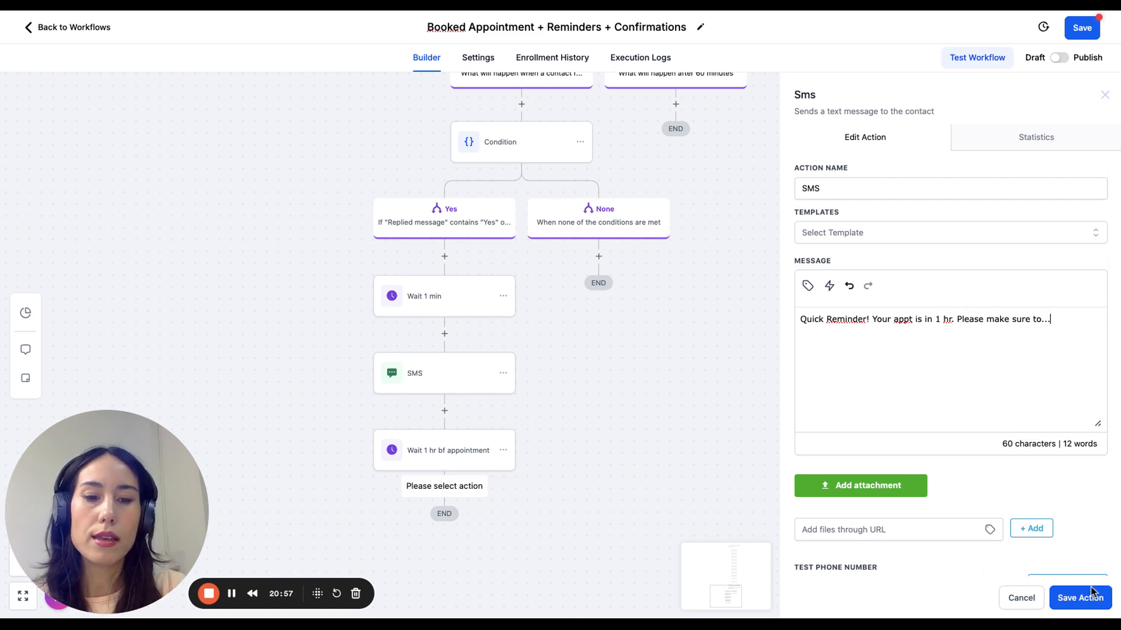
{"action": "left_click", "coordinate": [1080, 598]}
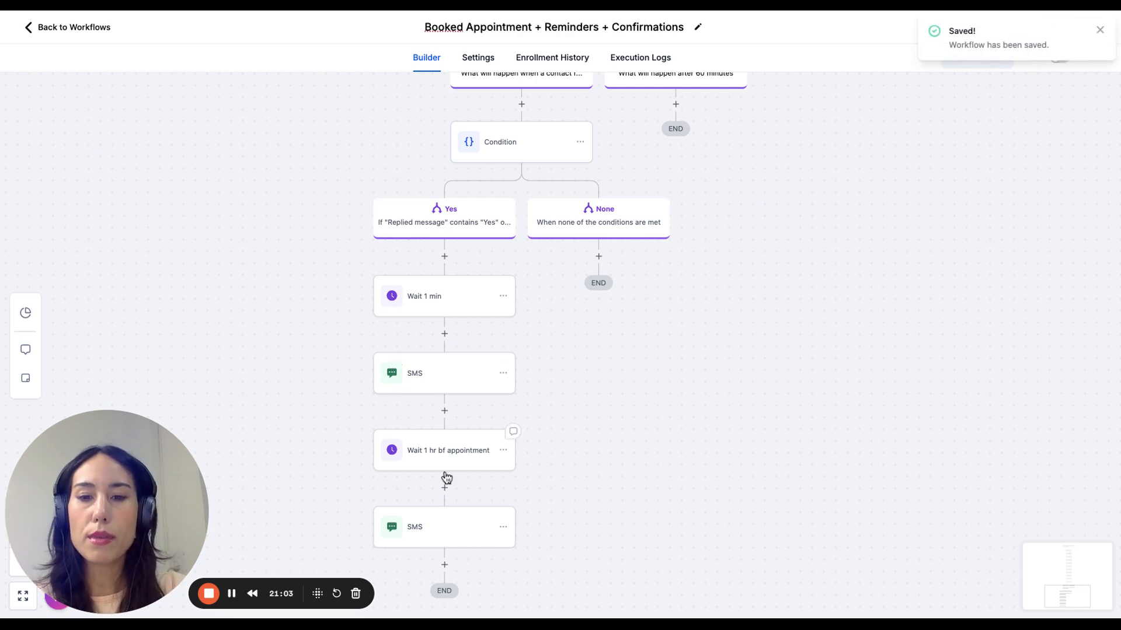
- Add a Create/Update Opportunity action directly below the Yes branch, above the "Wait 1 min" step
{"action": "scroll", "coordinate": [446, 477], "scroll_direction": "up", "scroll_amount": 3}
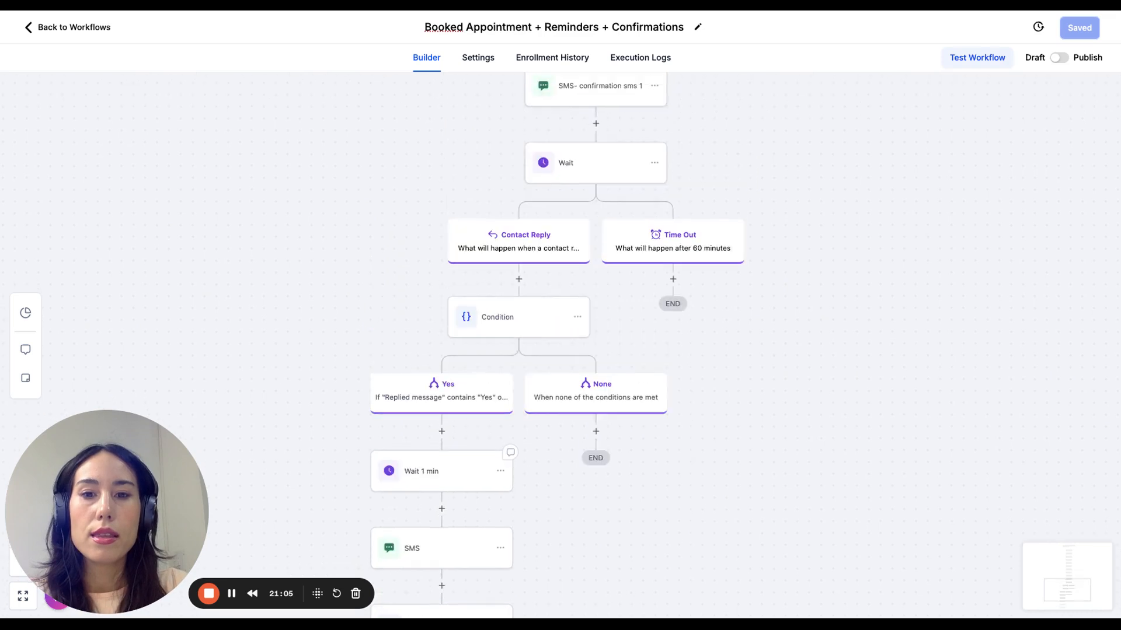
{"action": "scroll", "coordinate": [446, 477], "scroll_direction": "up", "scroll_amount": 1}
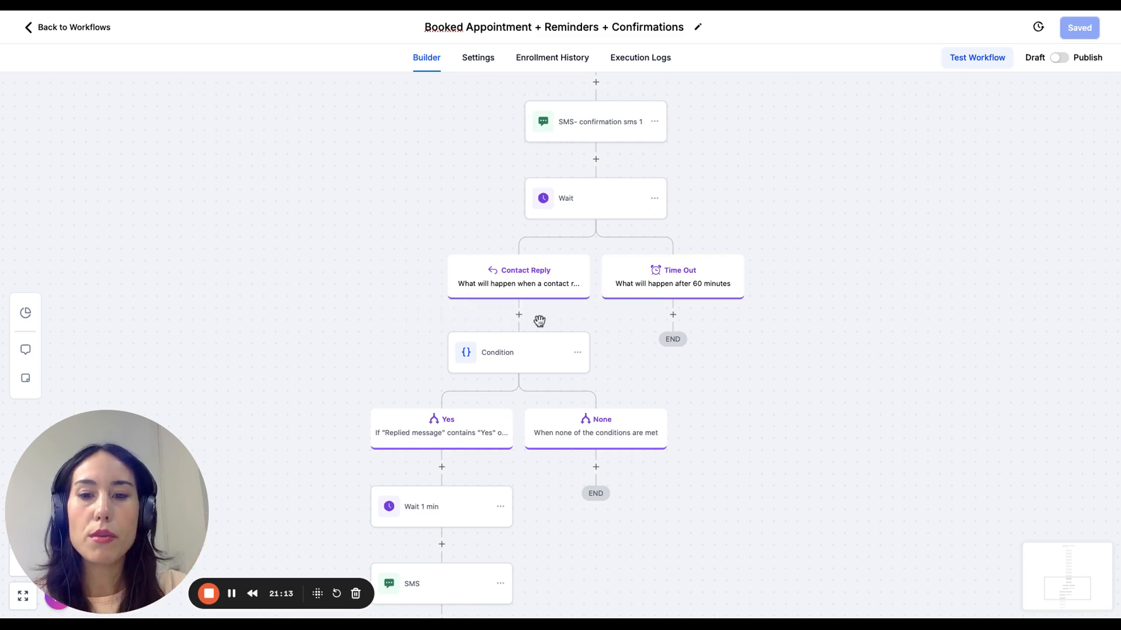
{"action": "left_click", "coordinate": [443, 467]}
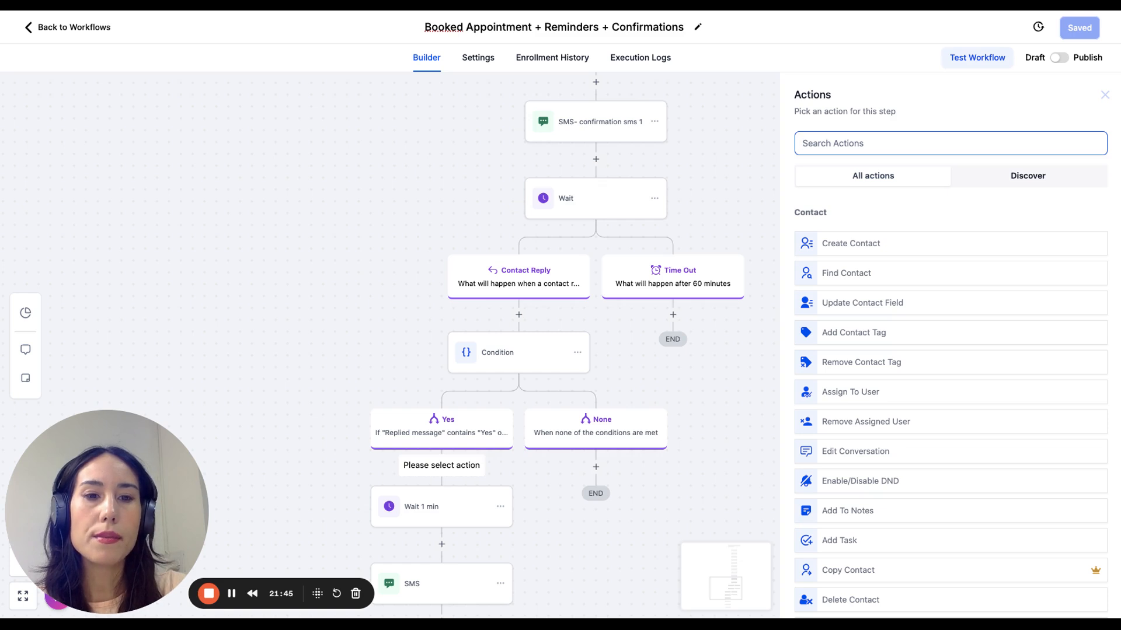
{"action": "type", "text": "upda"}
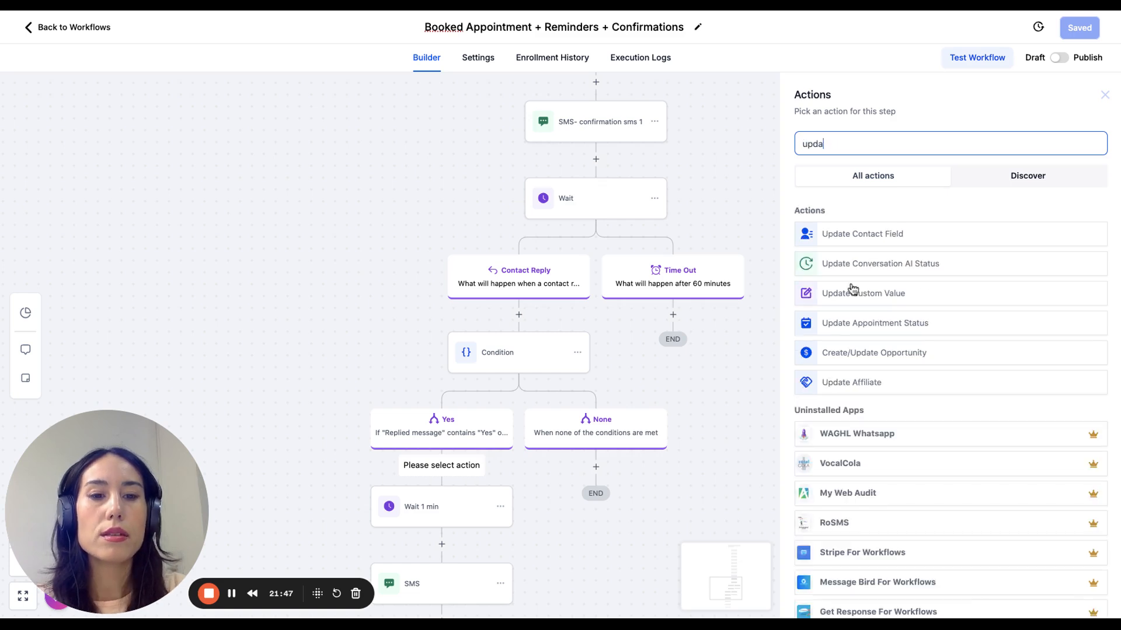
{"action": "left_click", "coordinate": [878, 365]}
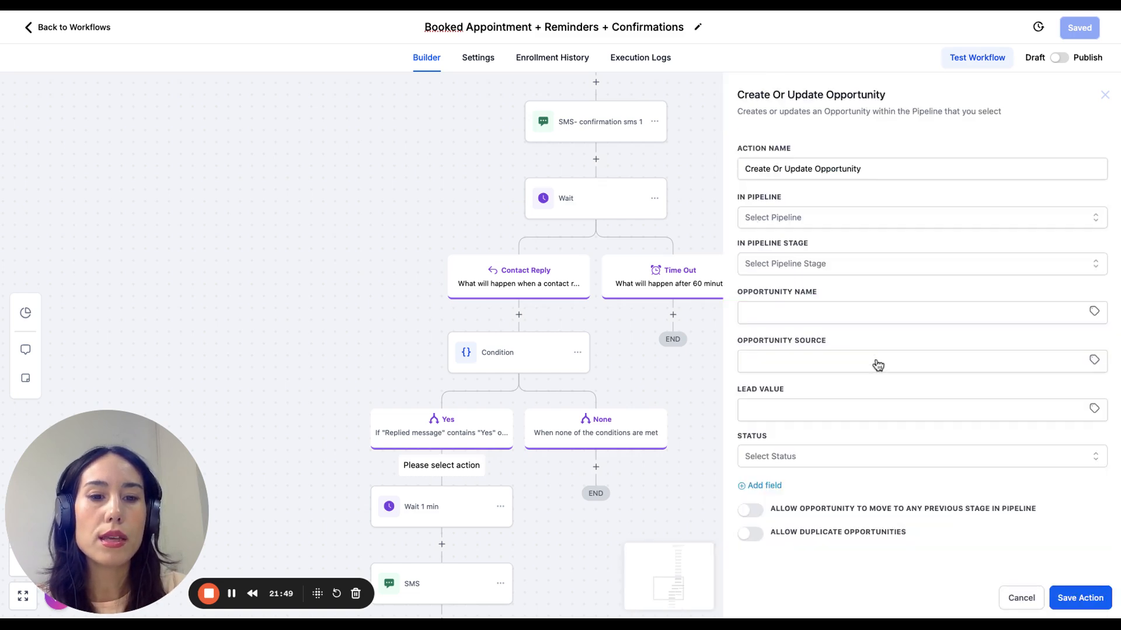
- Set the opportunity's pipeline to "May 2024 [$500 voucher] FB Form Leads" and its stage to "Responded - Hot Lead"
{"action": "left_click", "coordinate": [833, 220]}
{"action": "left_click", "coordinate": [819, 290]}
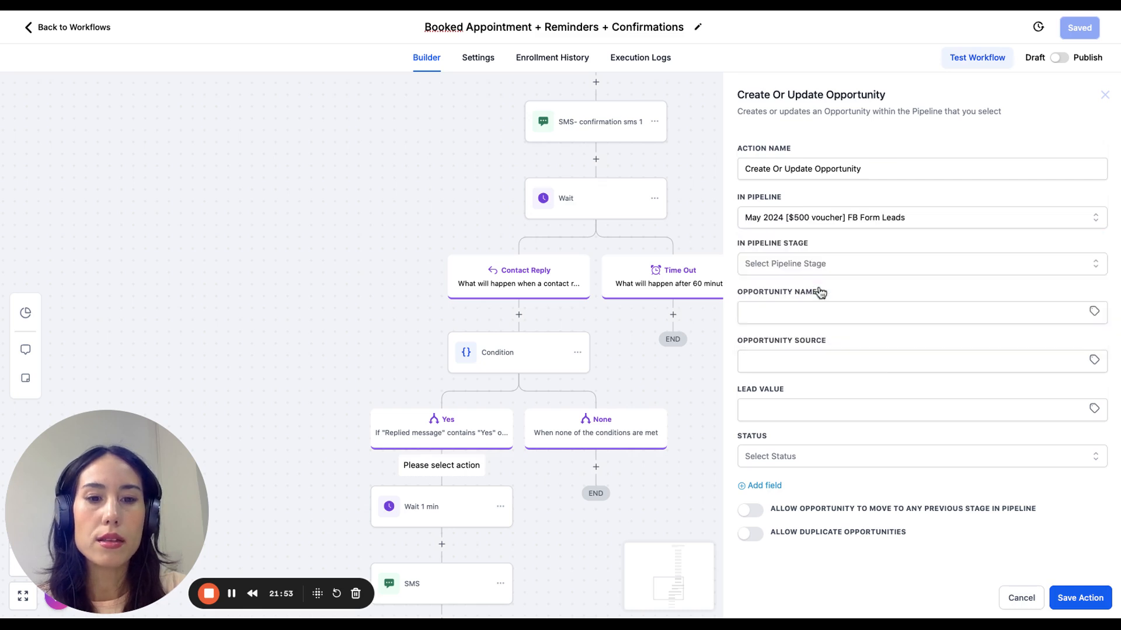
{"action": "left_click", "coordinate": [815, 264]}
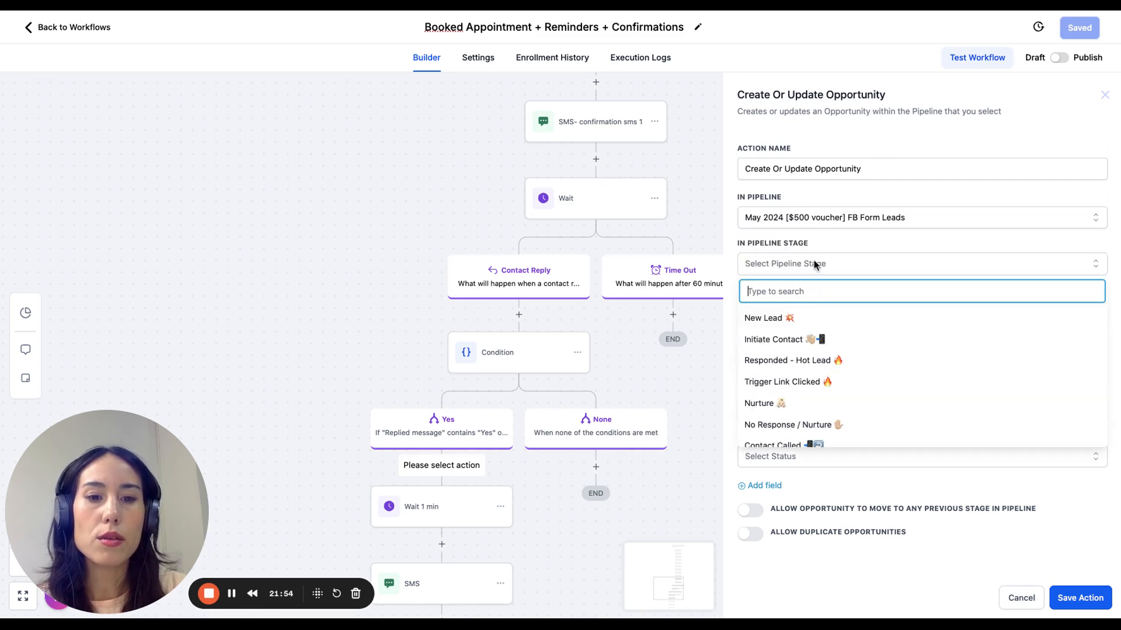
{"action": "left_click", "coordinate": [806, 360]}
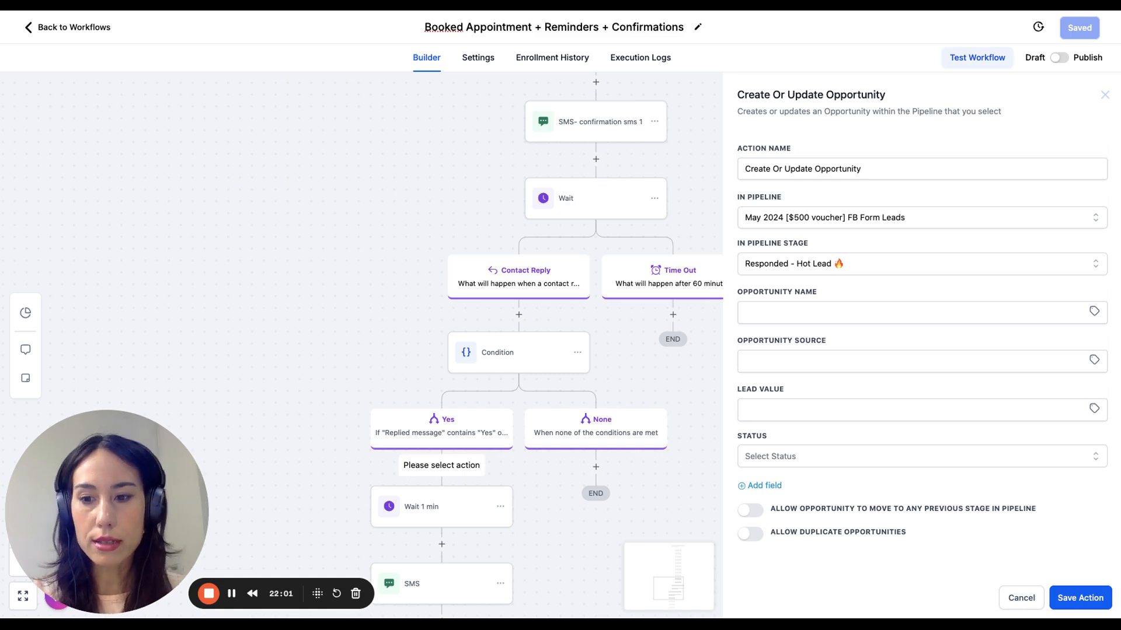
- Allow duplicate opportunities in the opportunity action, and save the action and the workflow
{"action": "left_click", "coordinate": [888, 312]}
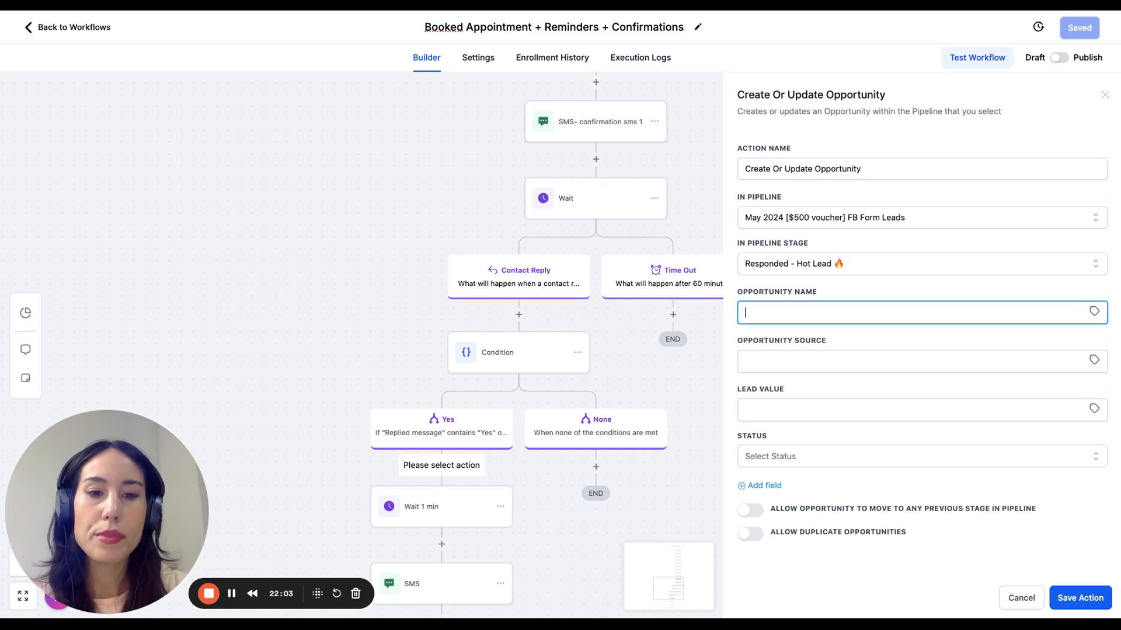
{"action": "left_click", "coordinate": [887, 298]}
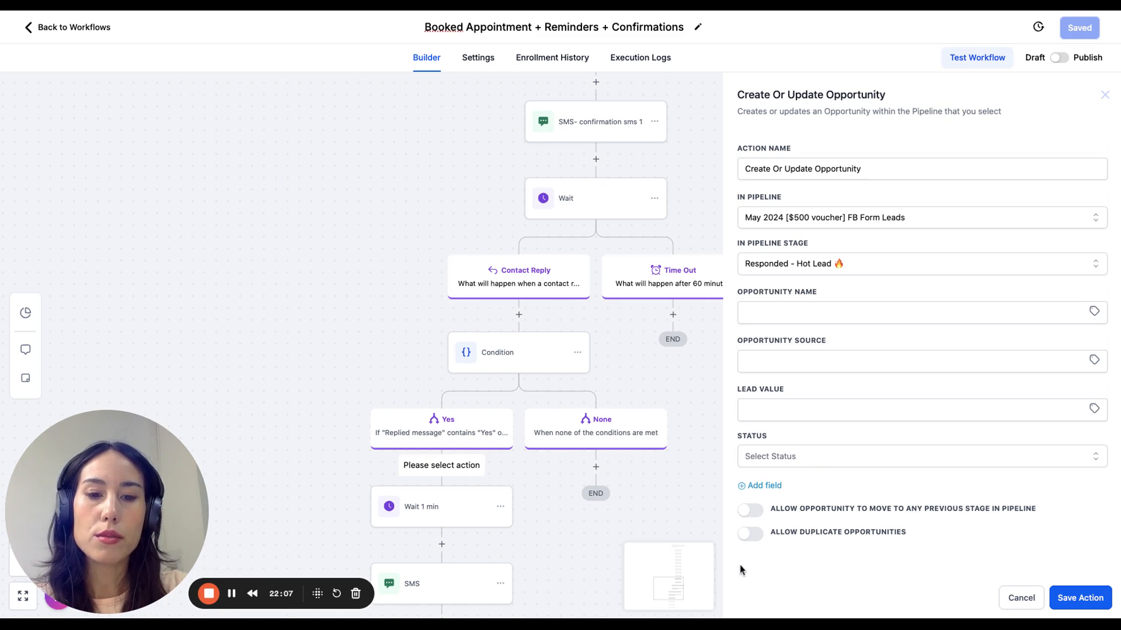
{"action": "left_click", "coordinate": [747, 535]}
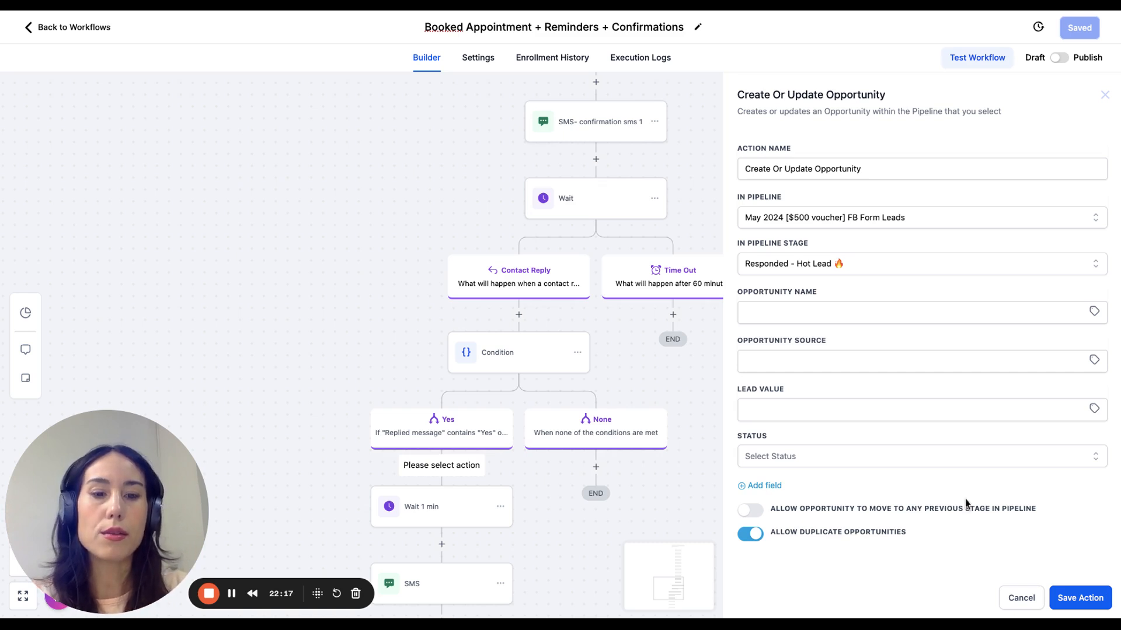
{"action": "left_click", "coordinate": [1080, 595]}
{"action": "left_click", "coordinate": [1087, 28]}
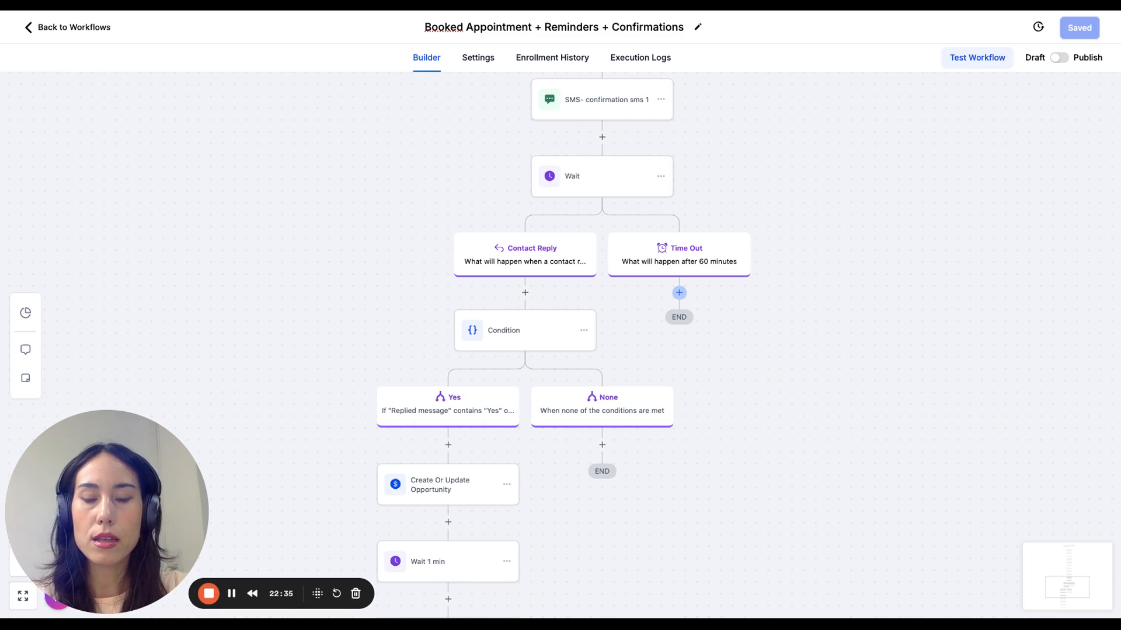
{"action": "left_click", "coordinate": [678, 292]}
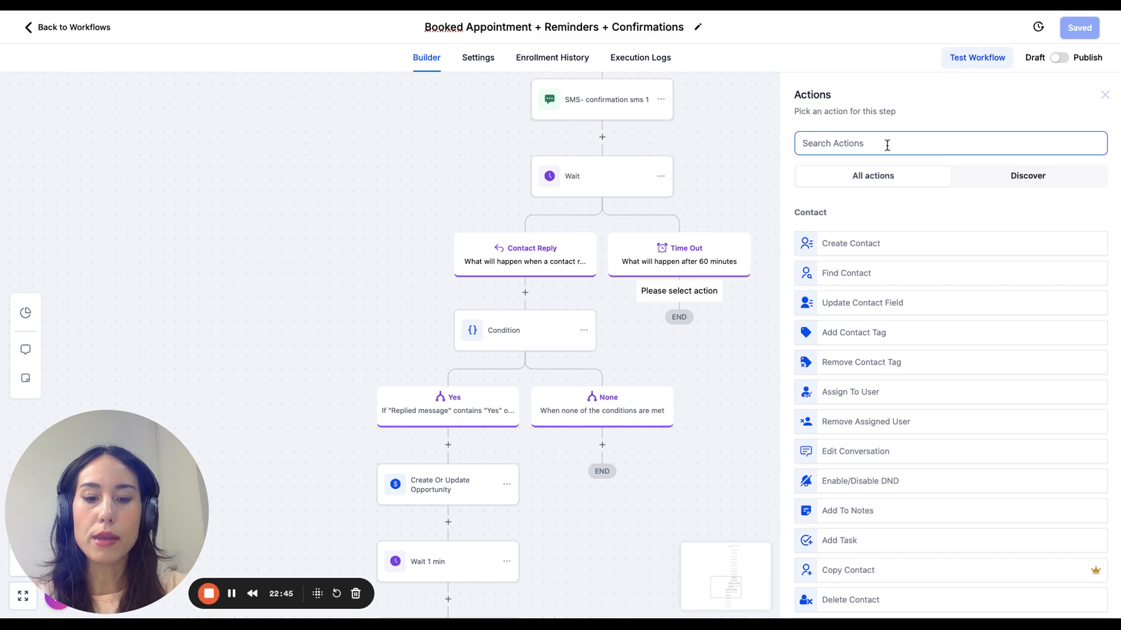
{"action": "type", "text": "wai"}
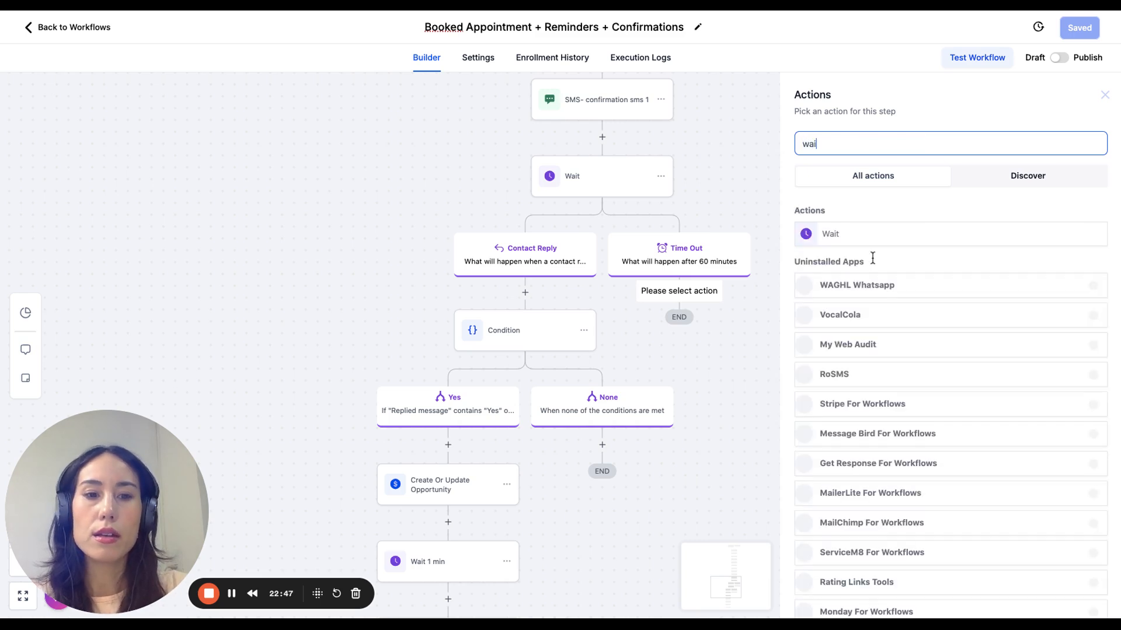
{"action": "left_click", "coordinate": [868, 237]}
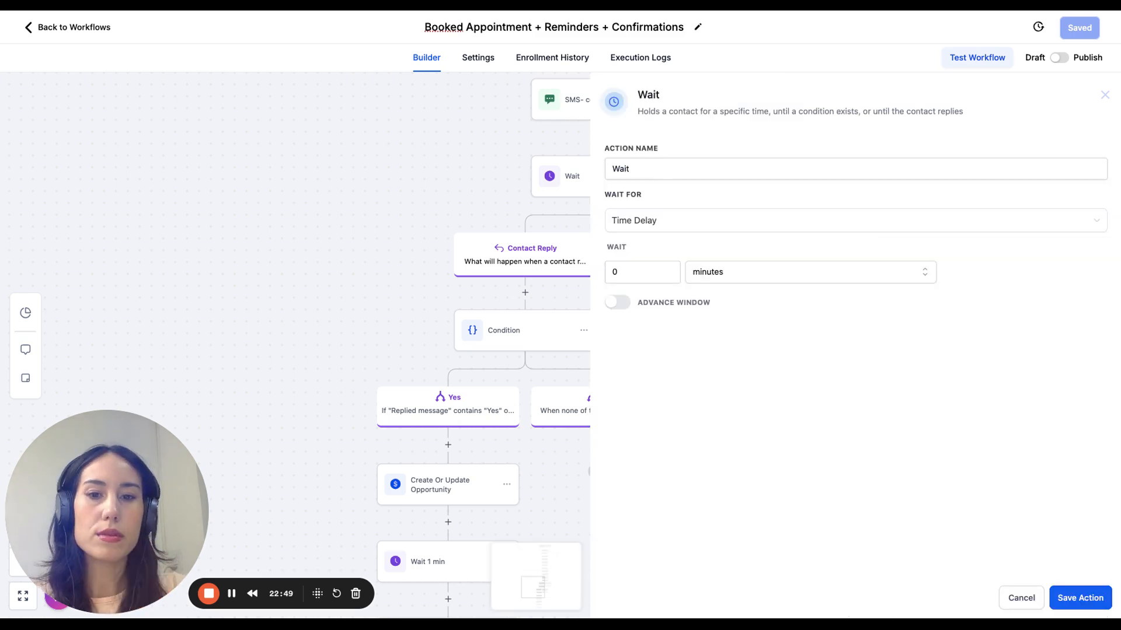
{"action": "left_click", "coordinate": [629, 274]}
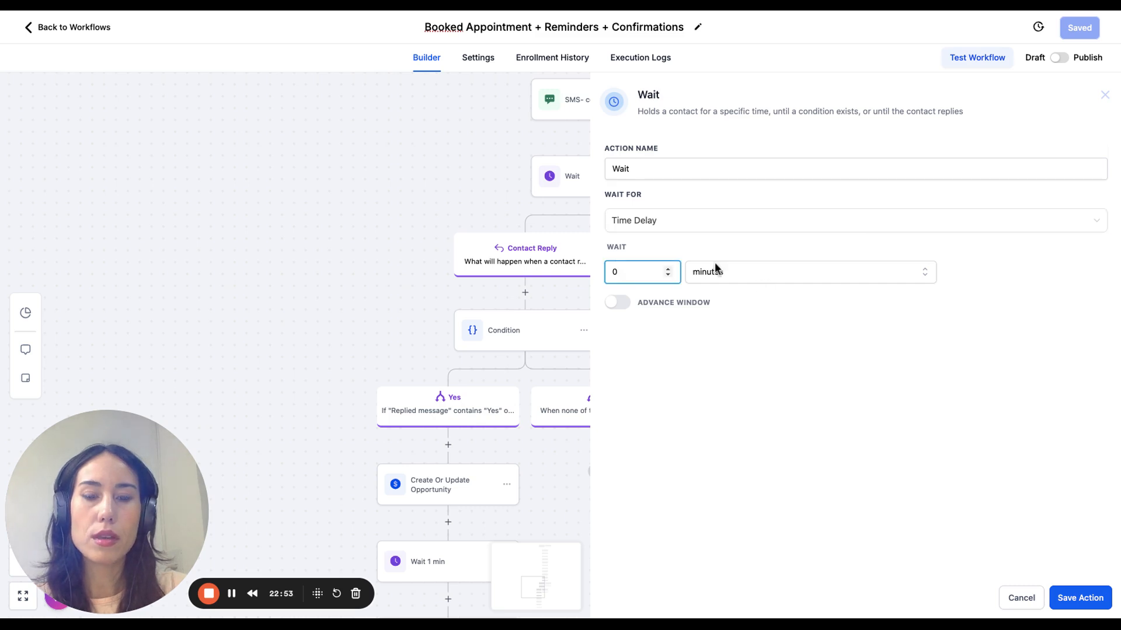
{"action": "left_click", "coordinate": [1021, 598]}
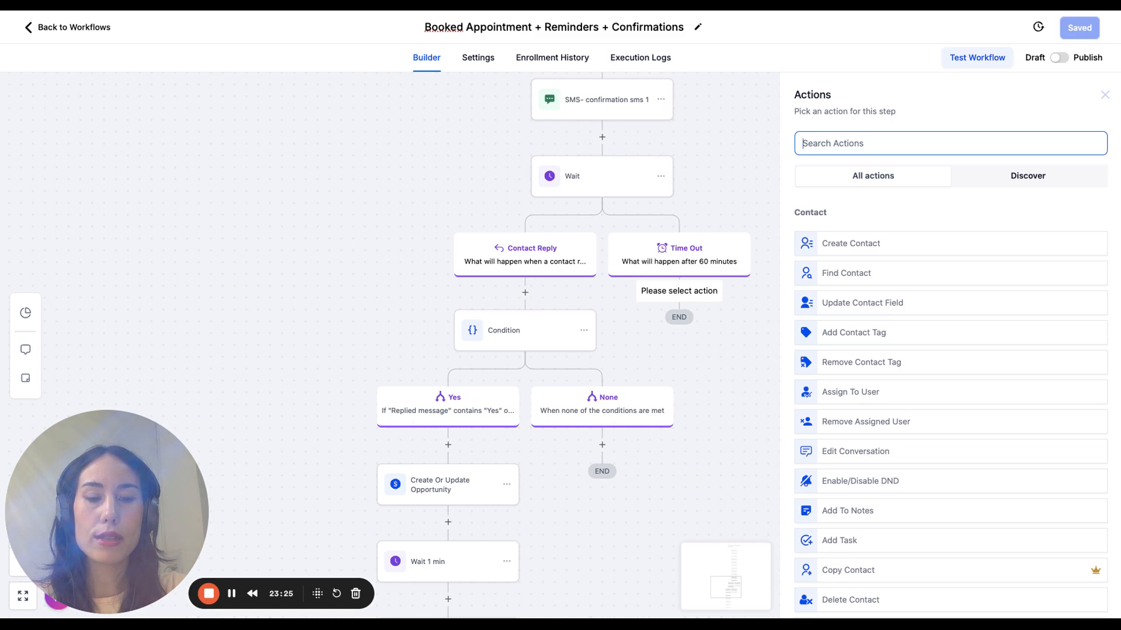
- Add a Send SMS action below the Time Out branch and start its message
{"action": "type", "text": "send"}
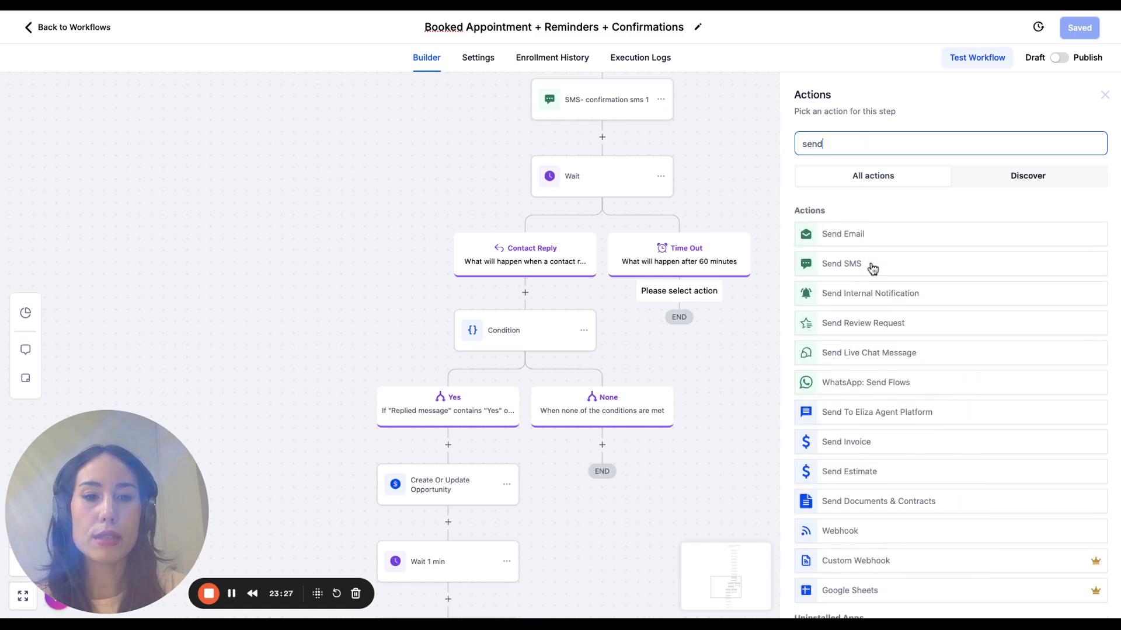
{"action": "left_click", "coordinate": [872, 269]}
{"action": "left_click", "coordinate": [842, 374]}
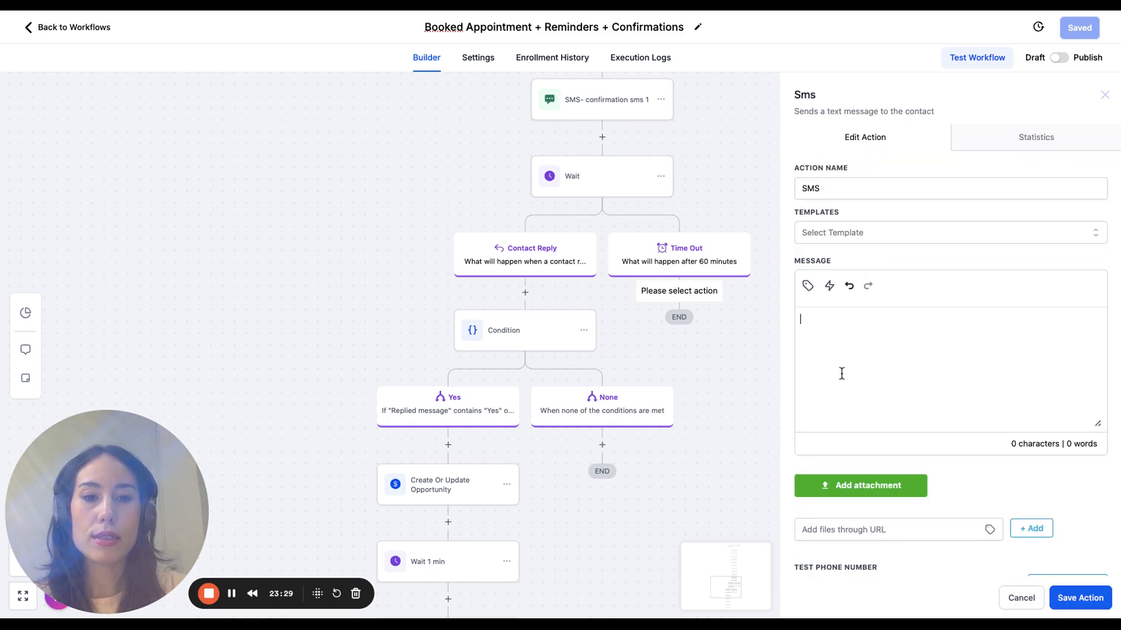
{"action": "type", "text": "H"}
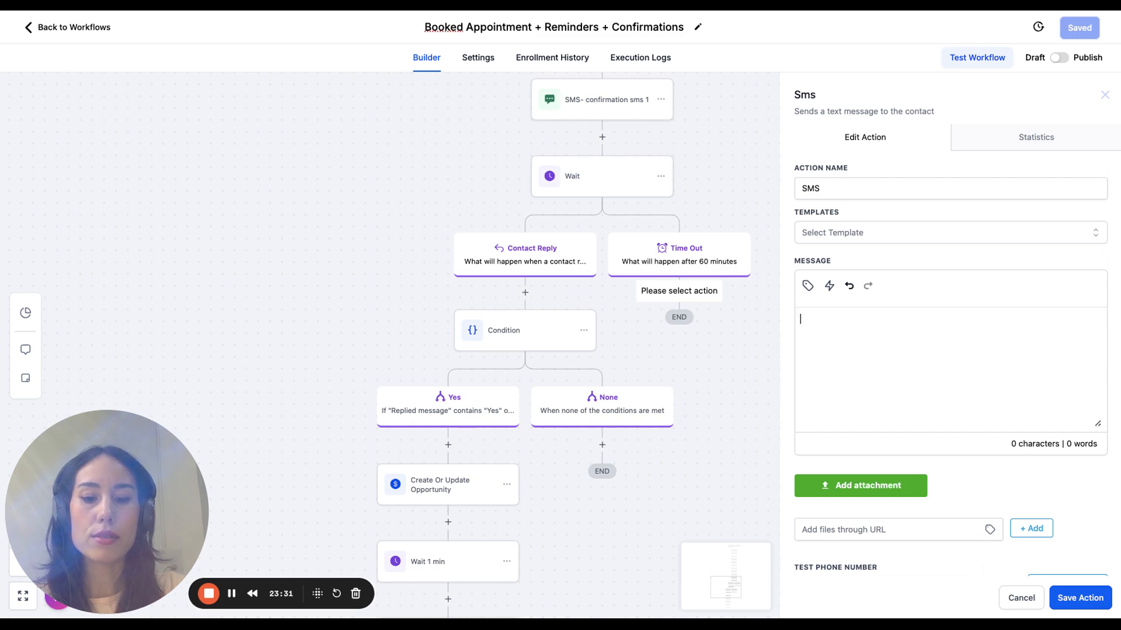
{"action": "type", "text": "ey"}
{"action": "type", "text": "Hey"}
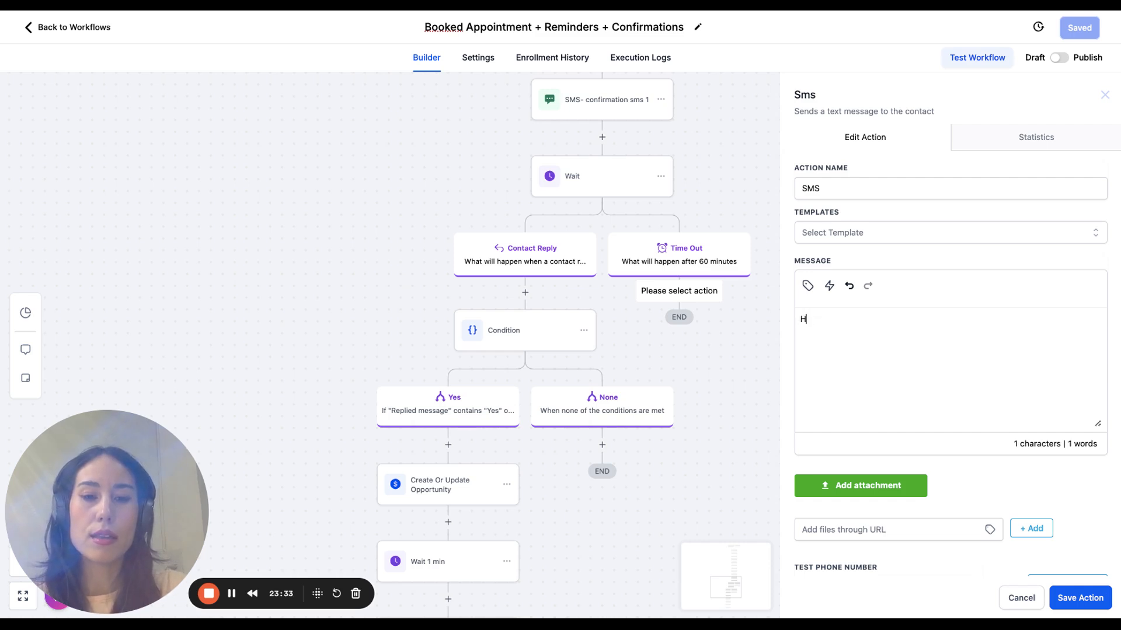
{"action": "key", "text": "BackSpace"}
{"action": "key", "text": "BackSpace"}
{"action": "key", "text": "BackSpace"}
{"action": "key", "text": "BackSpace"}
{"action": "type", "text": "QUic"}
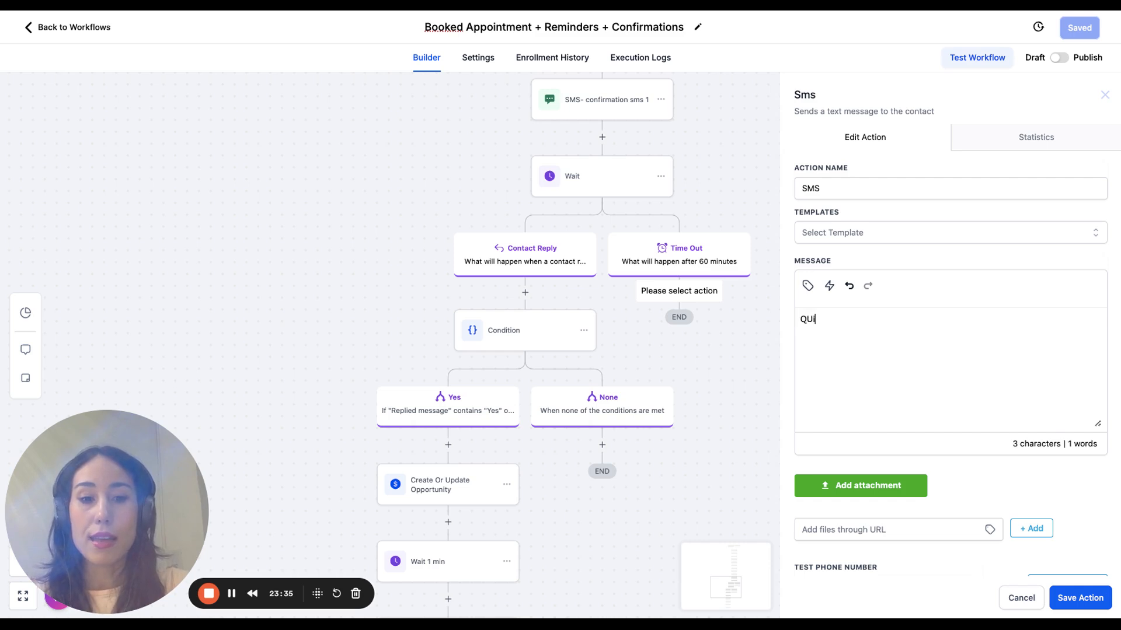
{"action": "key", "text": "BackSpace"}
{"action": "key", "text": "BackSpace"}
{"action": "key", "text": "BackSpace"}
{"action": "key", "text": "BackSpace"}
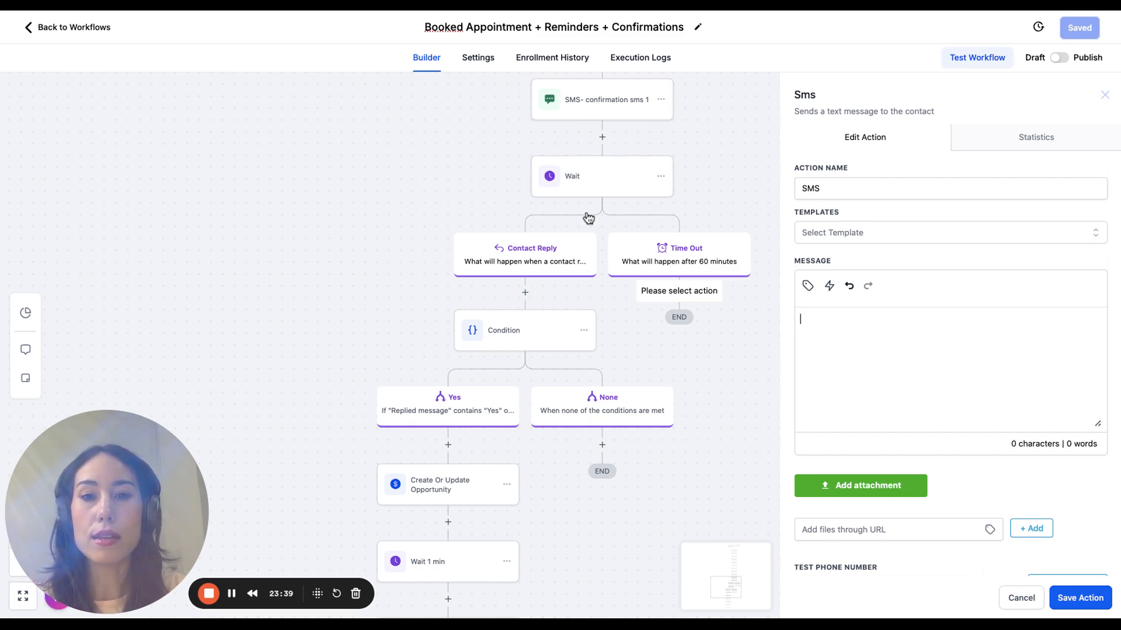
- Open the Yes branch's SMS below "Wait 1 min" and review its message wording
{"action": "scroll", "coordinate": [616, 109], "scroll_direction": "down", "scroll_amount": 2}
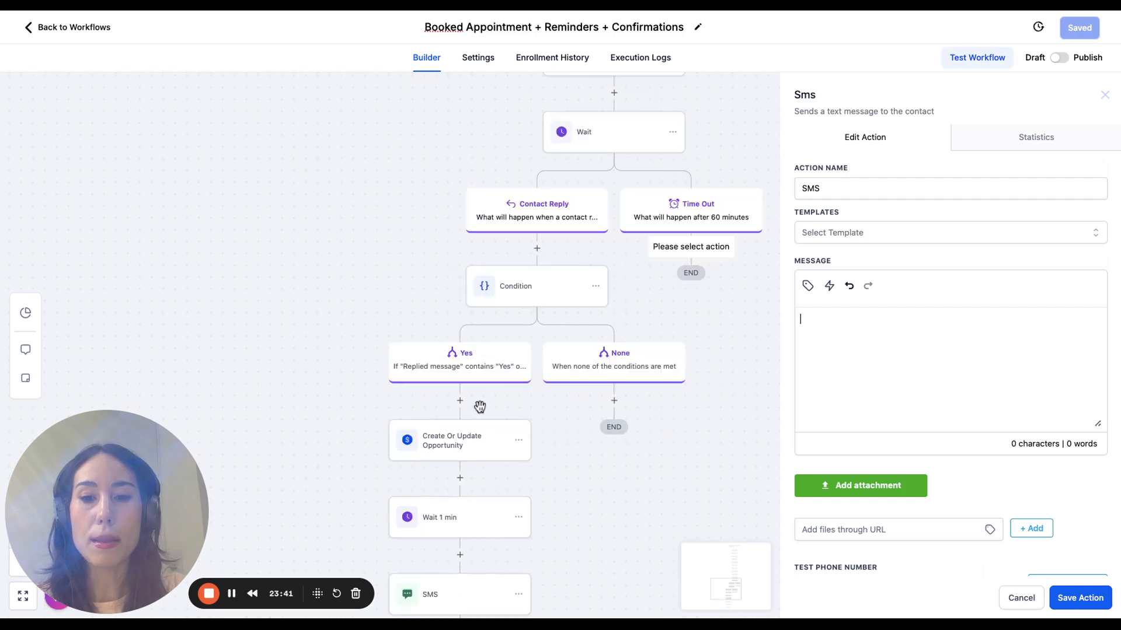
{"action": "left_click", "coordinate": [464, 594]}
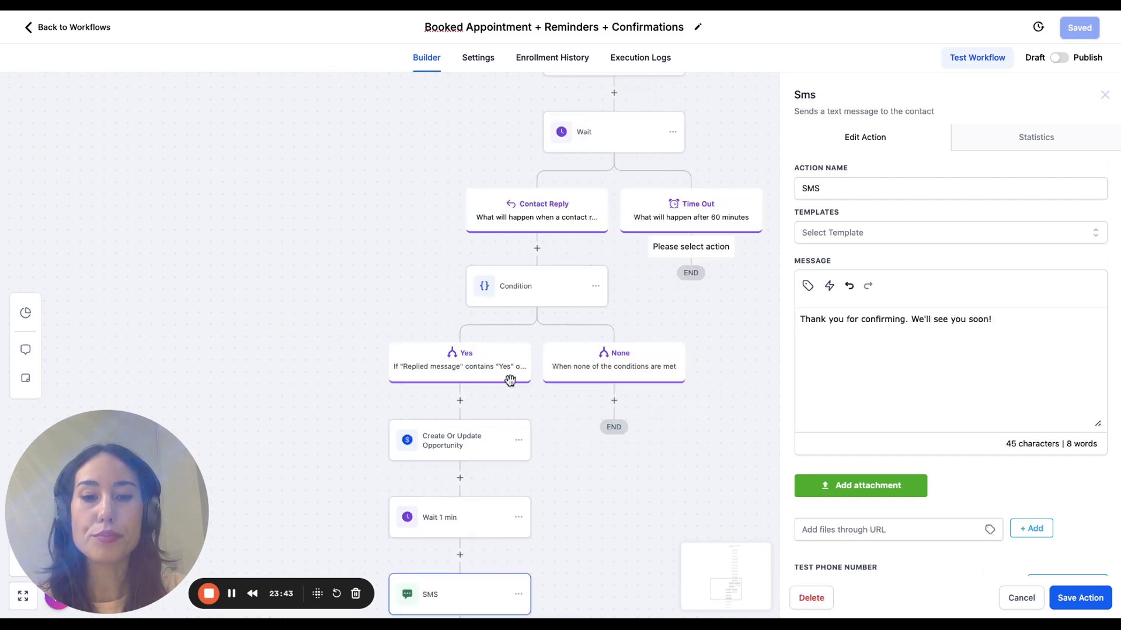
{"action": "scroll", "coordinate": [552, 360], "scroll_direction": "up", "scroll_amount": 1}
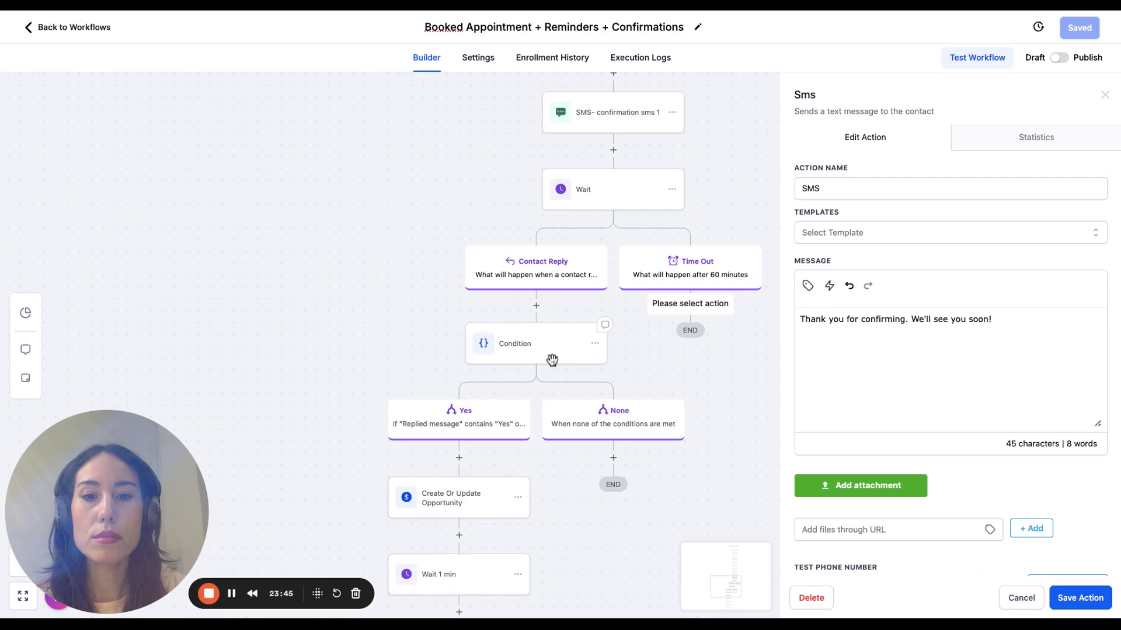
- Copy the full message text from the "SMS- confirmation sms 1" action and close it without changes
{"action": "scroll", "coordinate": [585, 274], "scroll_direction": "up", "scroll_amount": 2}
{"action": "left_click", "coordinate": [610, 238]}
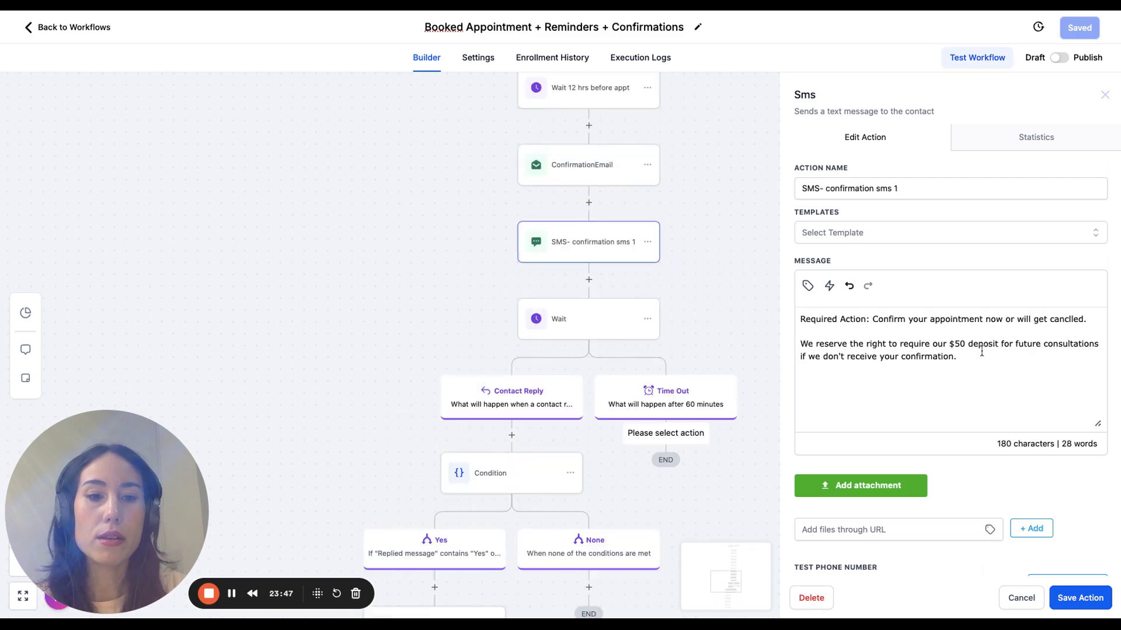
{"action": "left_click_drag", "start_coordinate": [960, 357], "coordinate": [788, 307]}
{"action": "key", "text": "ctrl+c"}
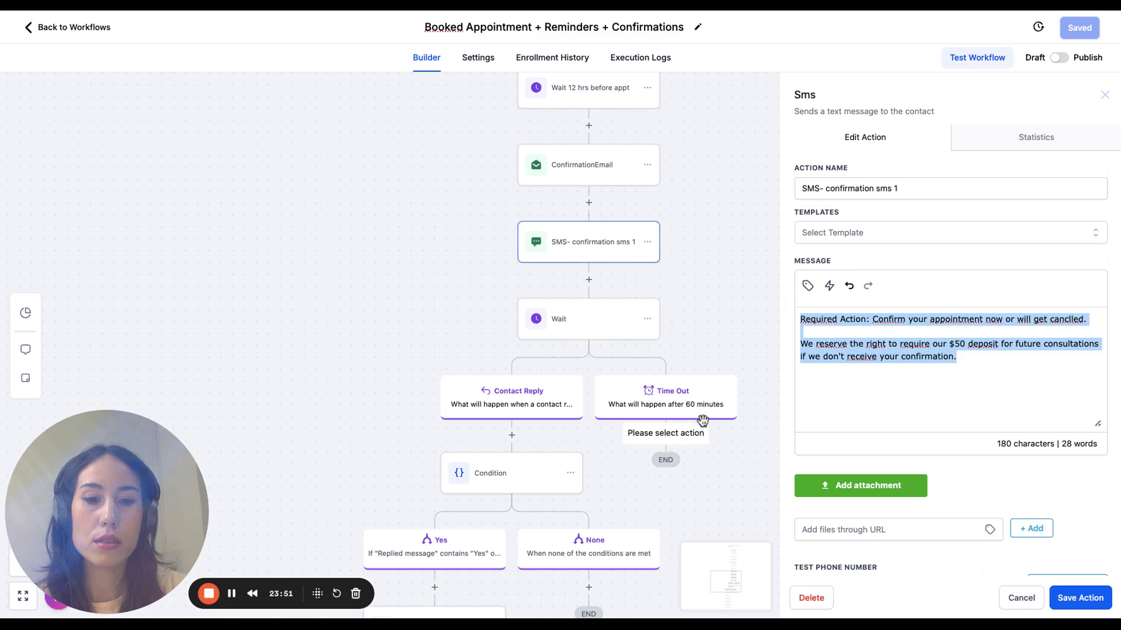
{"action": "left_click", "coordinate": [1021, 597]}
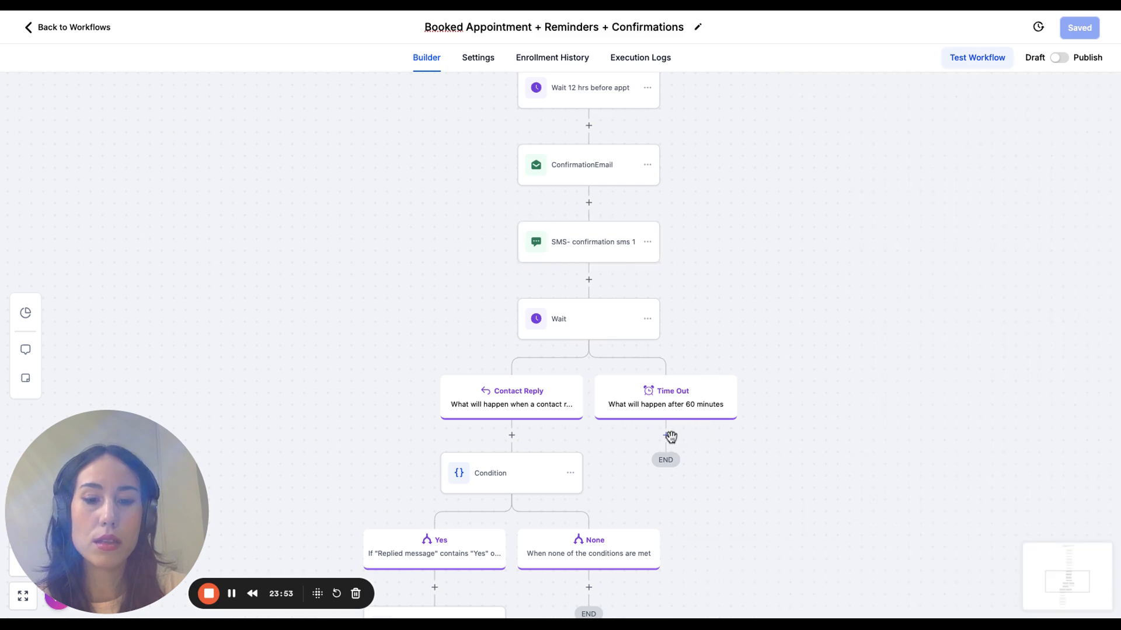
- Add a Send SMS action below the Time Out branch with the copied confirmation message, and save the action and the workflow
{"action": "left_click", "coordinate": [668, 436]}
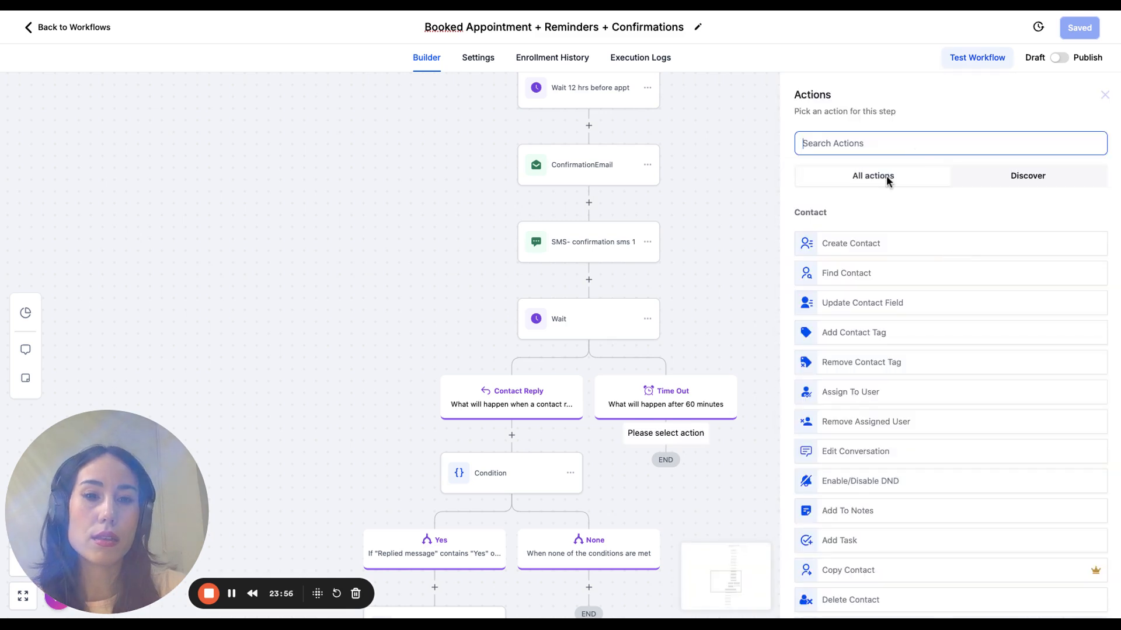
{"action": "type", "text": "send"}
{"action": "left_click", "coordinate": [865, 272]}
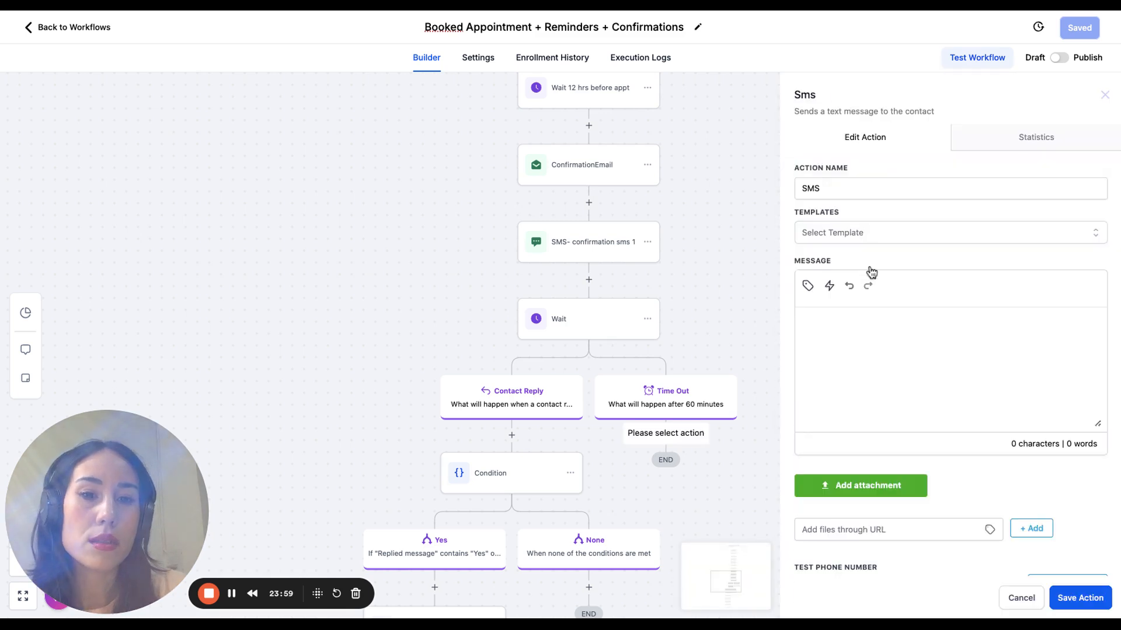
{"action": "key", "text": "ctrl+v"}
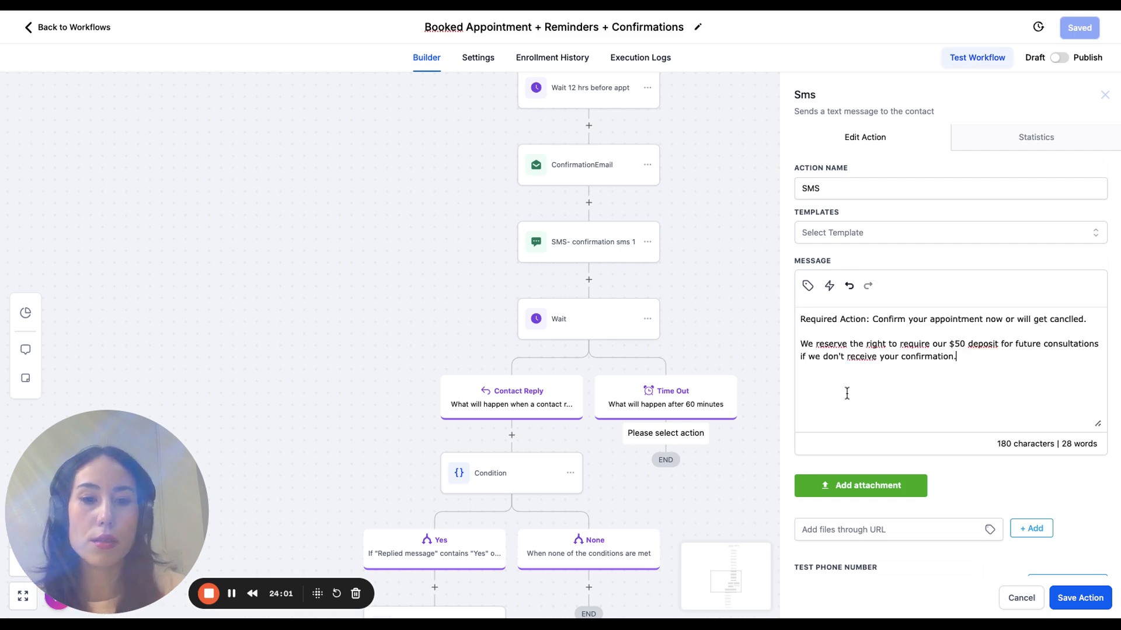
{"action": "left_click", "coordinate": [1078, 610]}
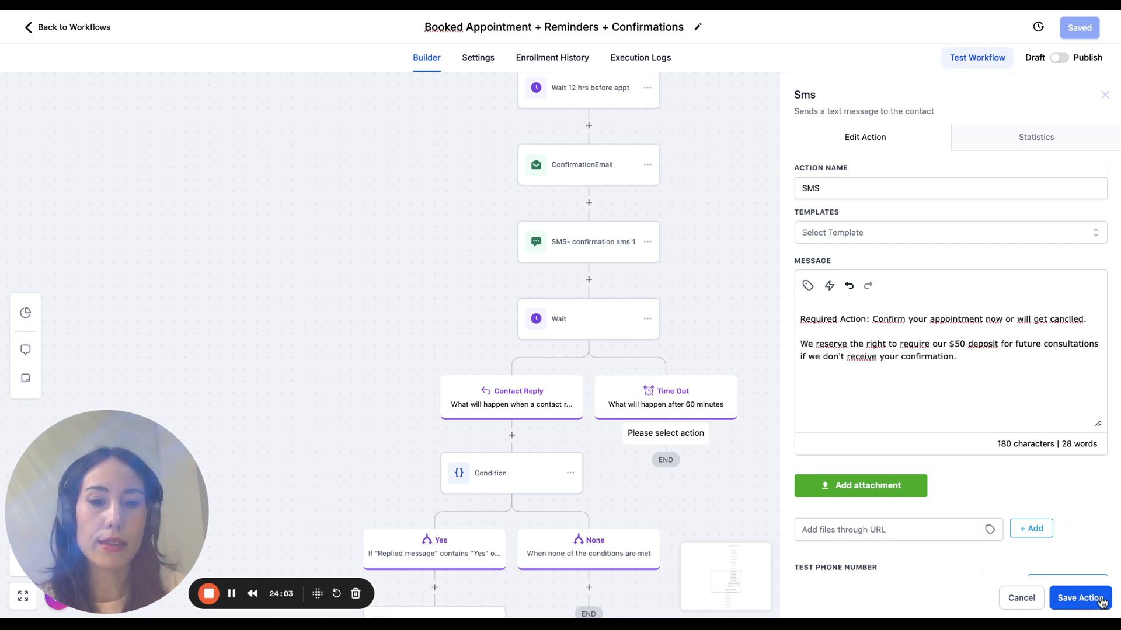
{"action": "left_click", "coordinate": [1080, 28]}
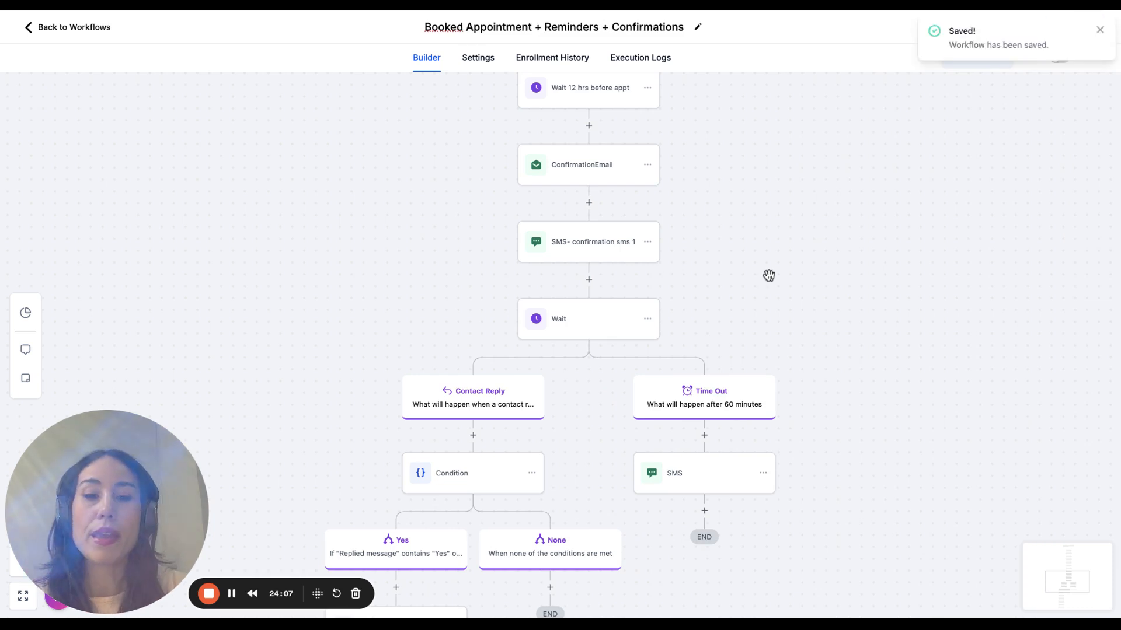
- Add a Wait action below the Time Out branch's SMS that waits for the Event / Appointment time
{"action": "scroll", "coordinate": [718, 403], "scroll_direction": "down", "scroll_amount": 3}
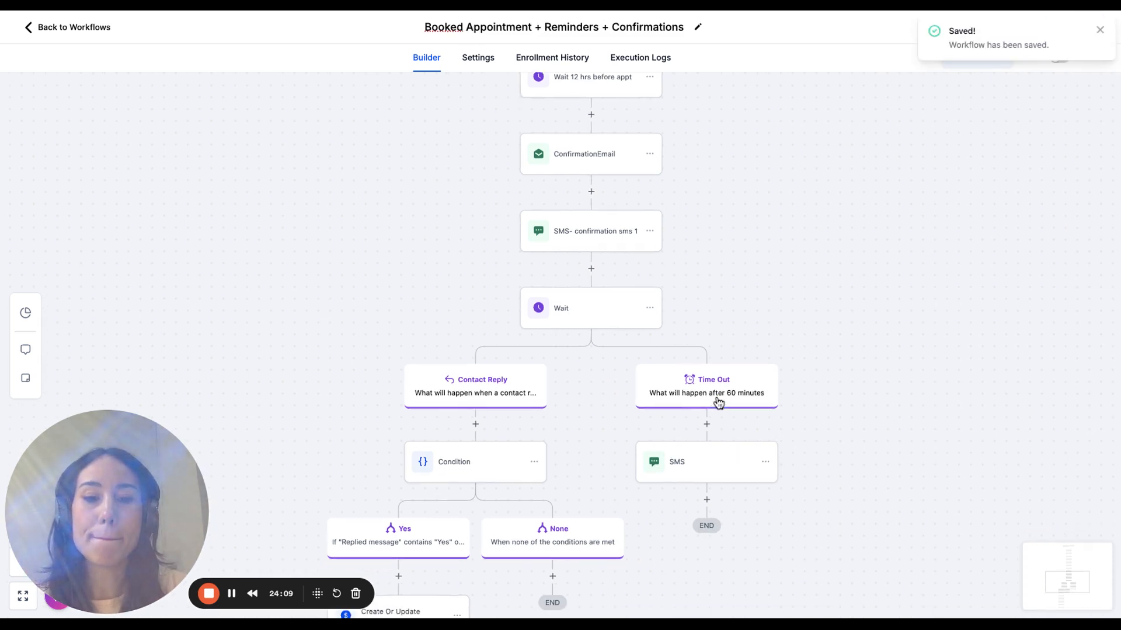
{"action": "scroll", "coordinate": [718, 403], "scroll_direction": "down", "scroll_amount": 1}
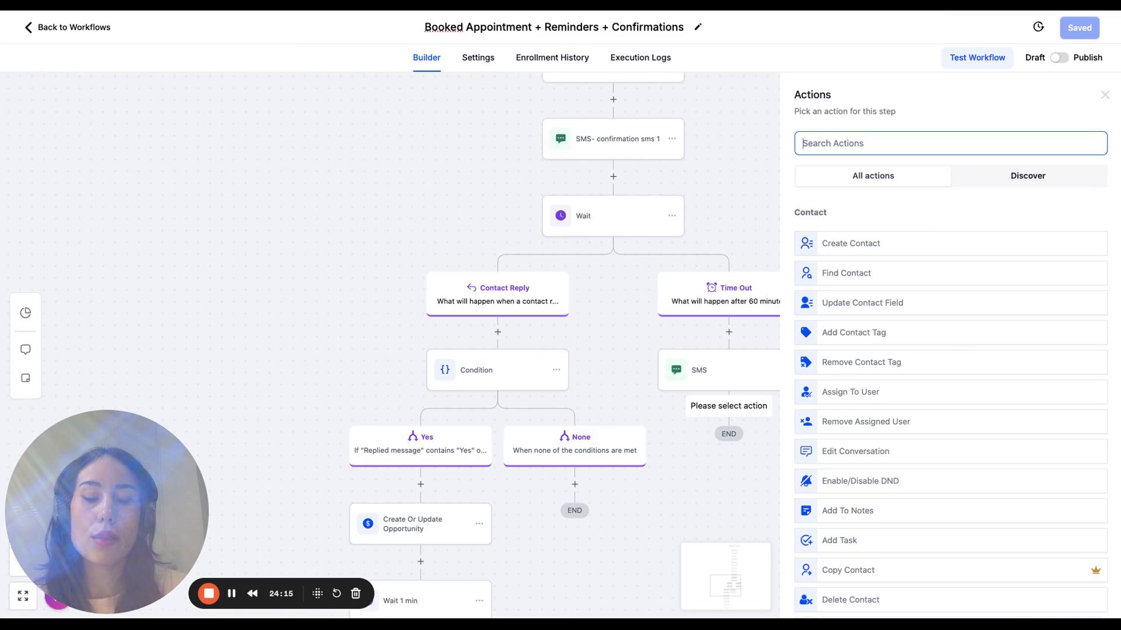
{"action": "type", "text": "wait"}
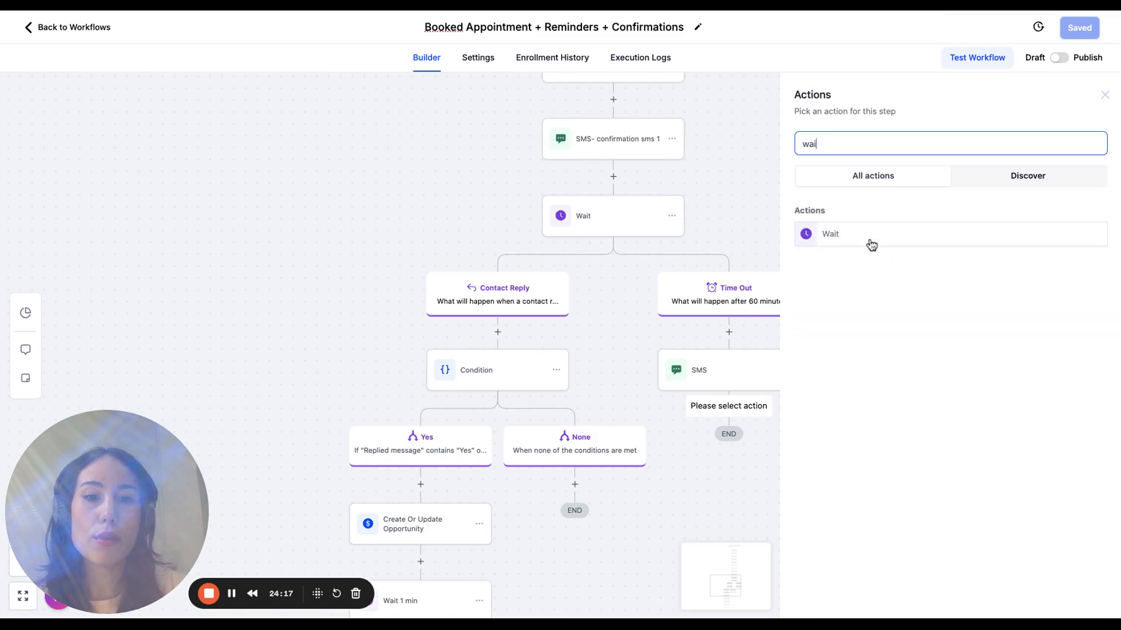
{"action": "left_click", "coordinate": [869, 242]}
{"action": "left_click", "coordinate": [750, 224]}
{"action": "left_click", "coordinate": [705, 304]}
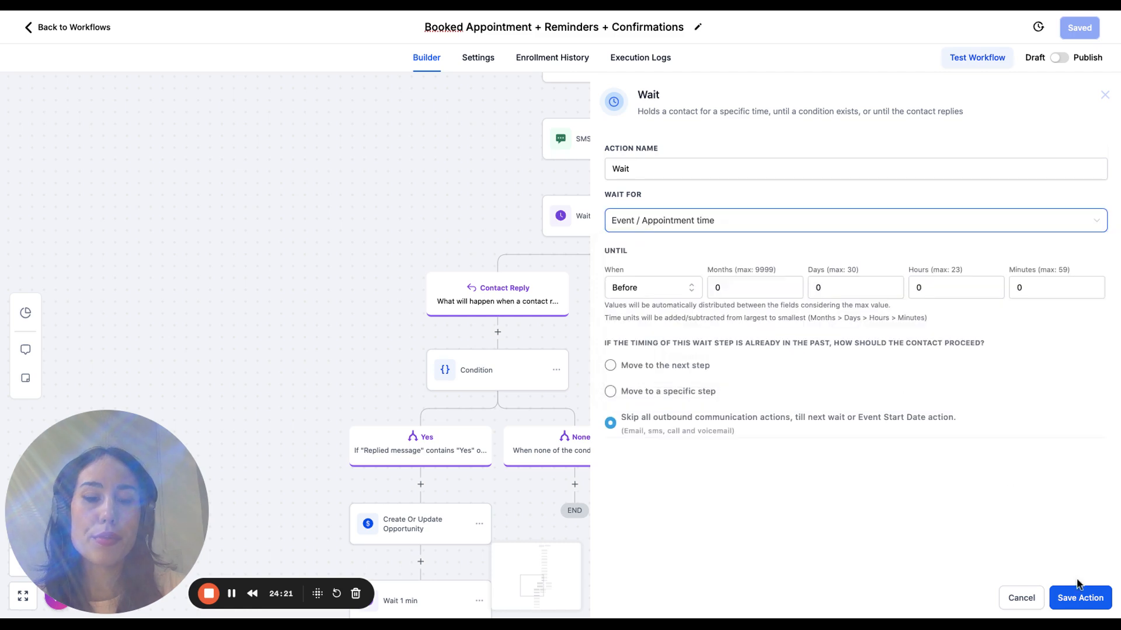
- Set the wait to 1 hour before the appointment, and save the action and the workflow
{"action": "left_click", "coordinate": [1078, 599]}
{"action": "key", "text": "BackSpace"}
{"action": "type", "text": "1"}
{"action": "left_click", "coordinate": [1079, 598]}
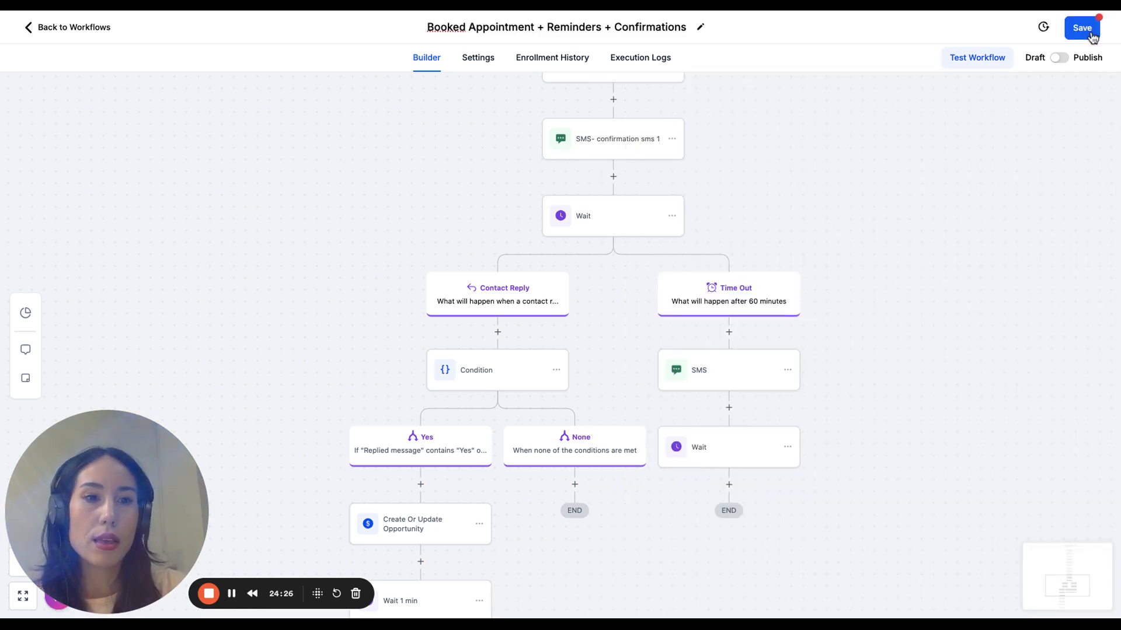
{"action": "left_click", "coordinate": [1092, 35]}
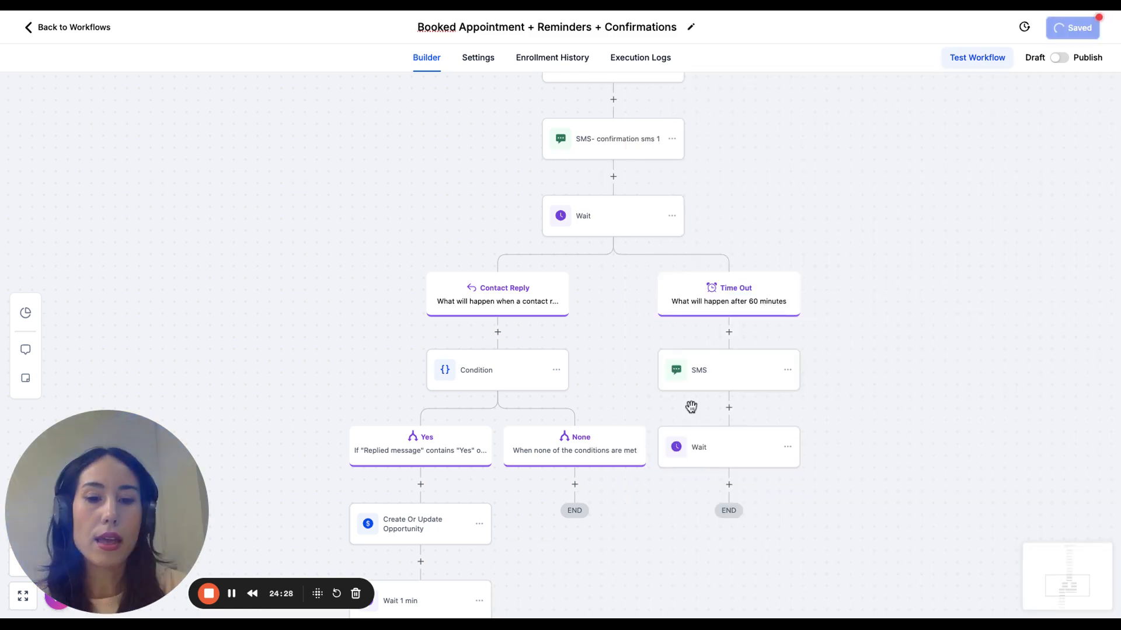
- Rename the Time Out branch's Wait action to "Wait 1 hr" and save the action
{"action": "left_click", "coordinate": [736, 435]}
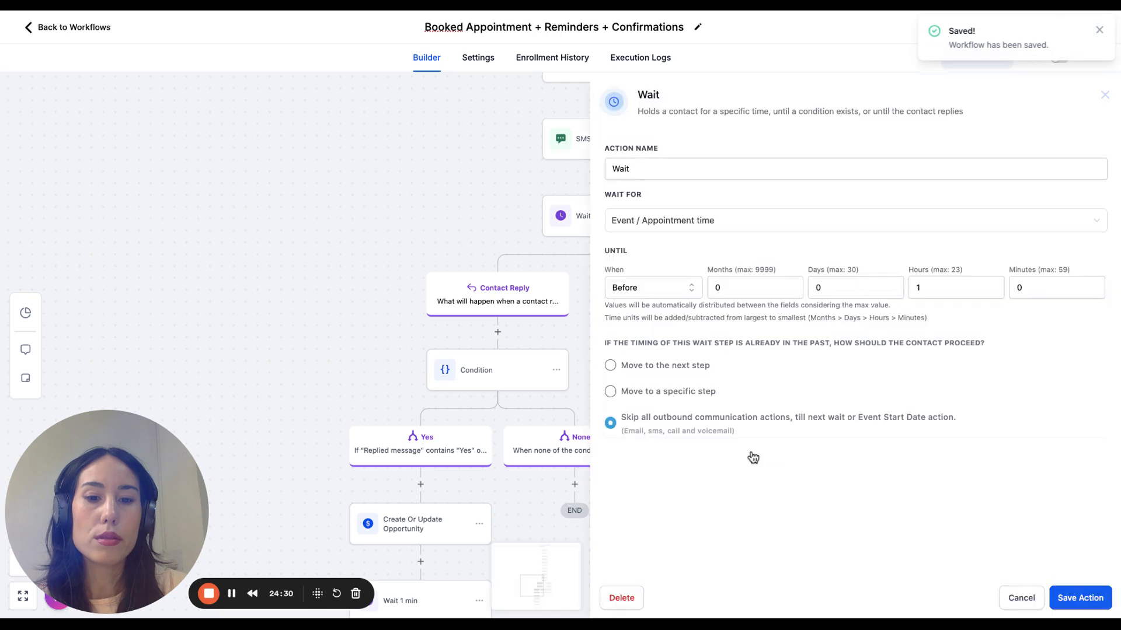
{"action": "left_click", "coordinate": [670, 174]}
{"action": "type", "text": "1 hr"}
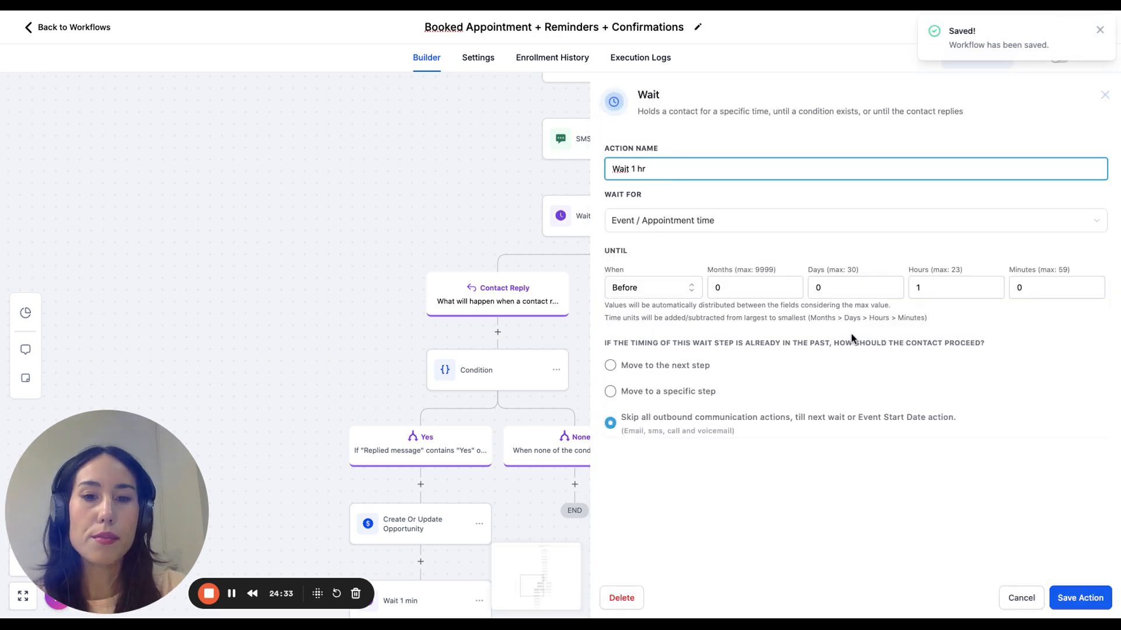
{"action": "left_click", "coordinate": [1084, 596]}
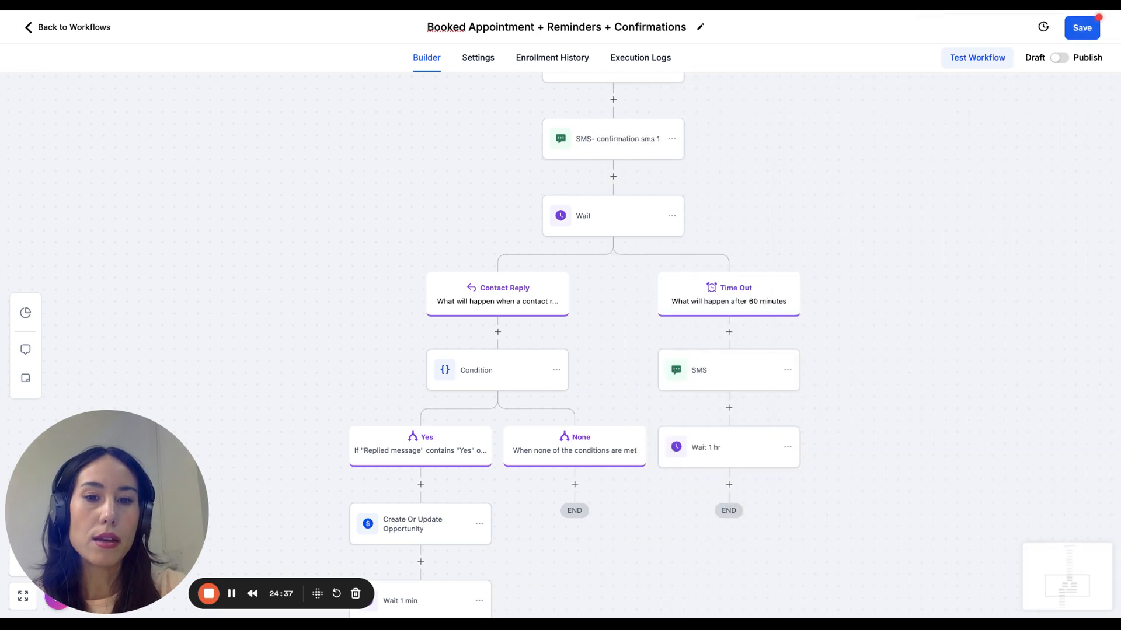
- Add an If / Else condition below "Wait 1 hr" in the Time Out branch
{"action": "left_click", "coordinate": [729, 485]}
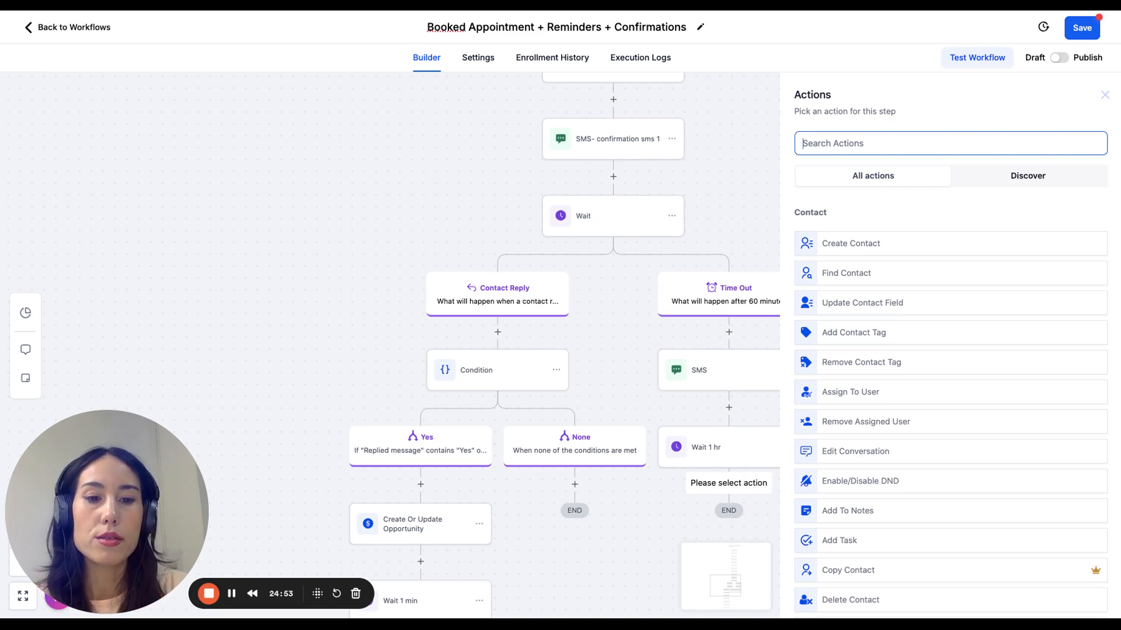
{"action": "type", "text": "if"}
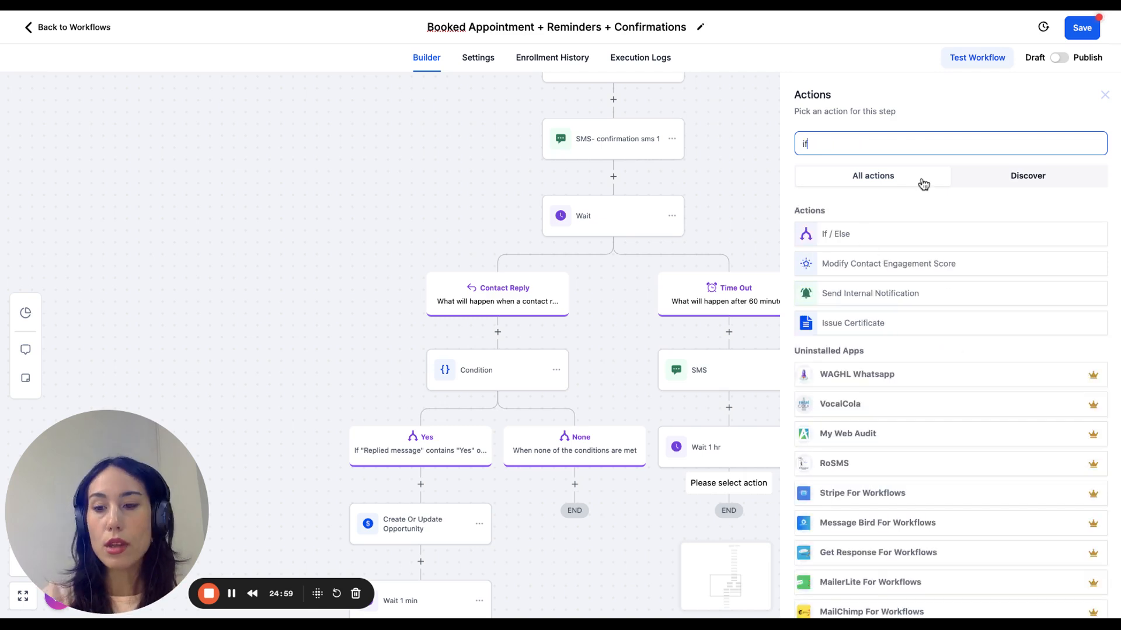
{"action": "left_click", "coordinate": [875, 234]}
{"action": "left_click", "coordinate": [708, 323]}
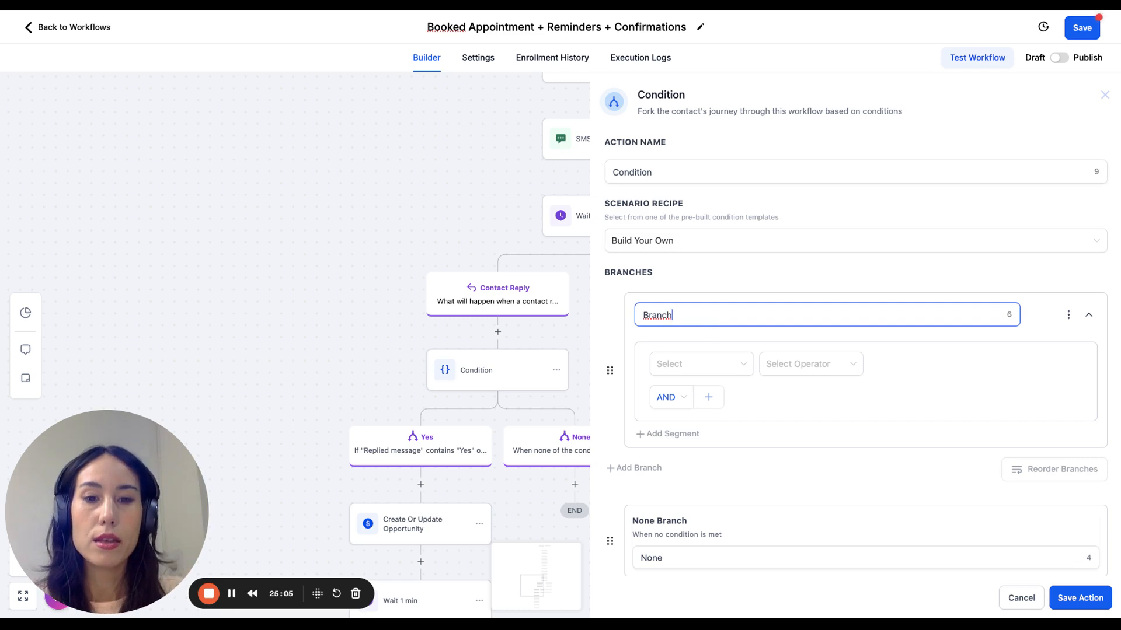
- Try the Contact Replied scenario recipe with its branch named "Confirmed Appt"
{"action": "left_click", "coordinate": [725, 242]}
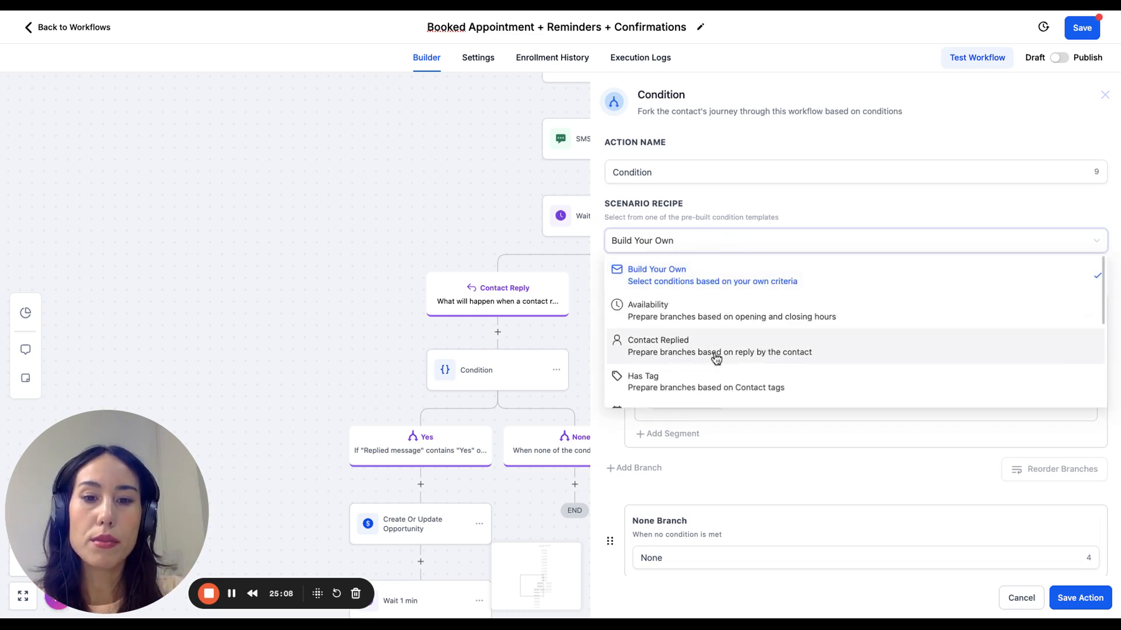
{"action": "left_click", "coordinate": [716, 359]}
{"action": "triple_click", "coordinate": [729, 315]}
{"action": "key", "text": "BackSpace"}
{"action": "type", "text": "Cont"}
{"action": "key", "text": "BackSpace"}
{"action": "key", "text": "BackSpace"}
{"action": "key", "text": "BackSpace"}
{"action": "key", "text": "BackSpace"}
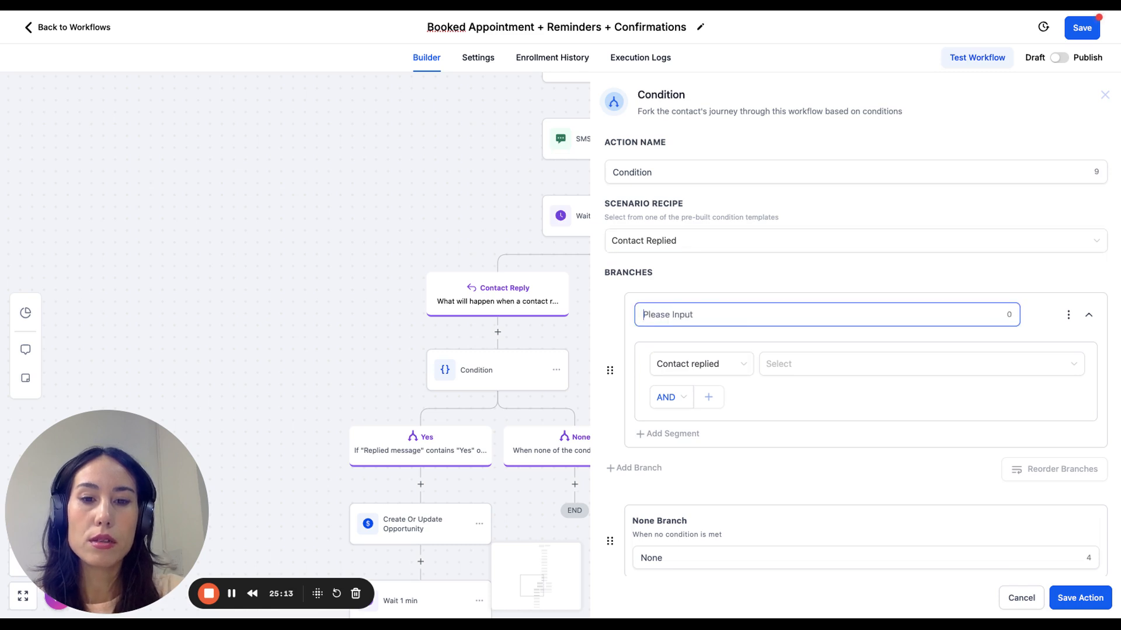
{"action": "type", "text": "Confirmed Appp"}
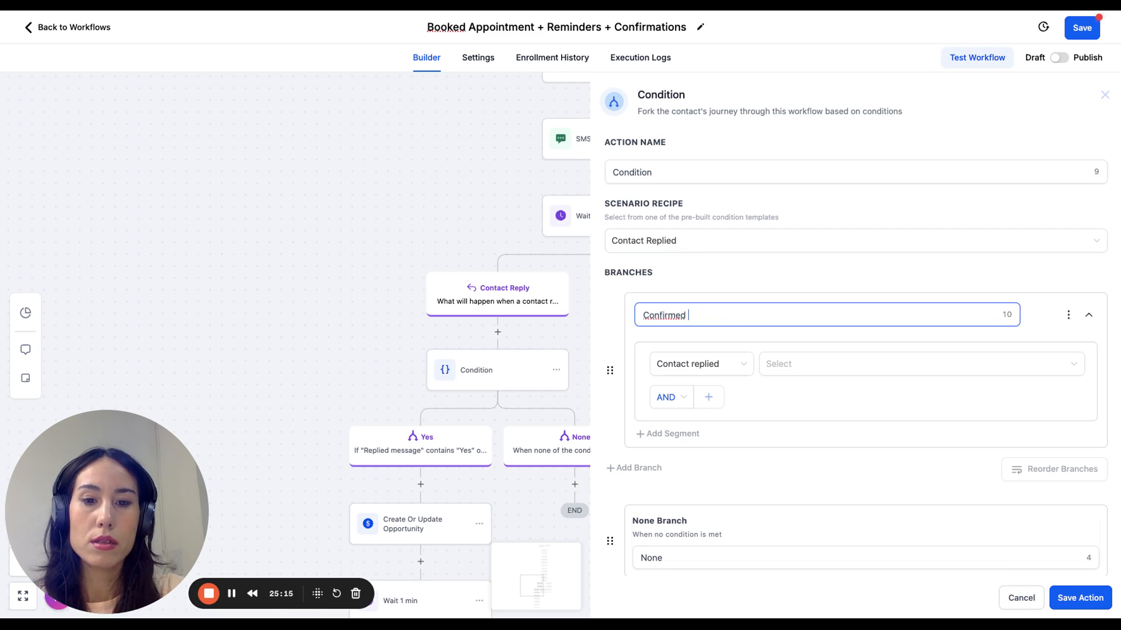
{"action": "key", "text": "BackSpace"}
{"action": "key", "text": "BackSpace"}
{"action": "type", "text": "t"}
{"action": "key", "text": "BackSpace"}
{"action": "type", "text": "pt"}
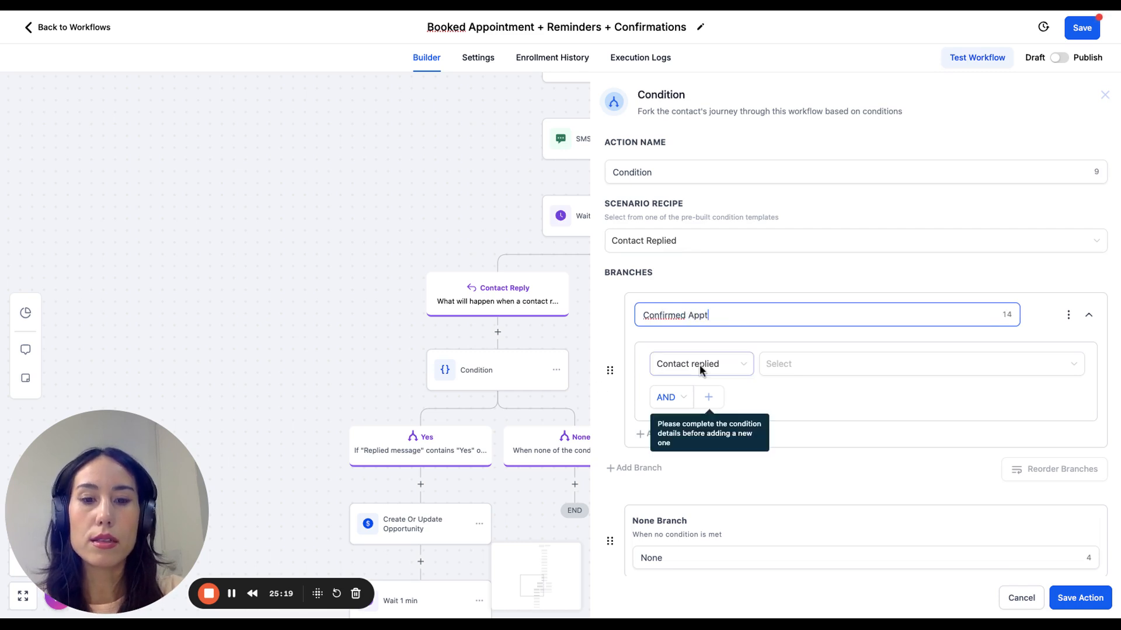
{"action": "left_click", "coordinate": [700, 364]}
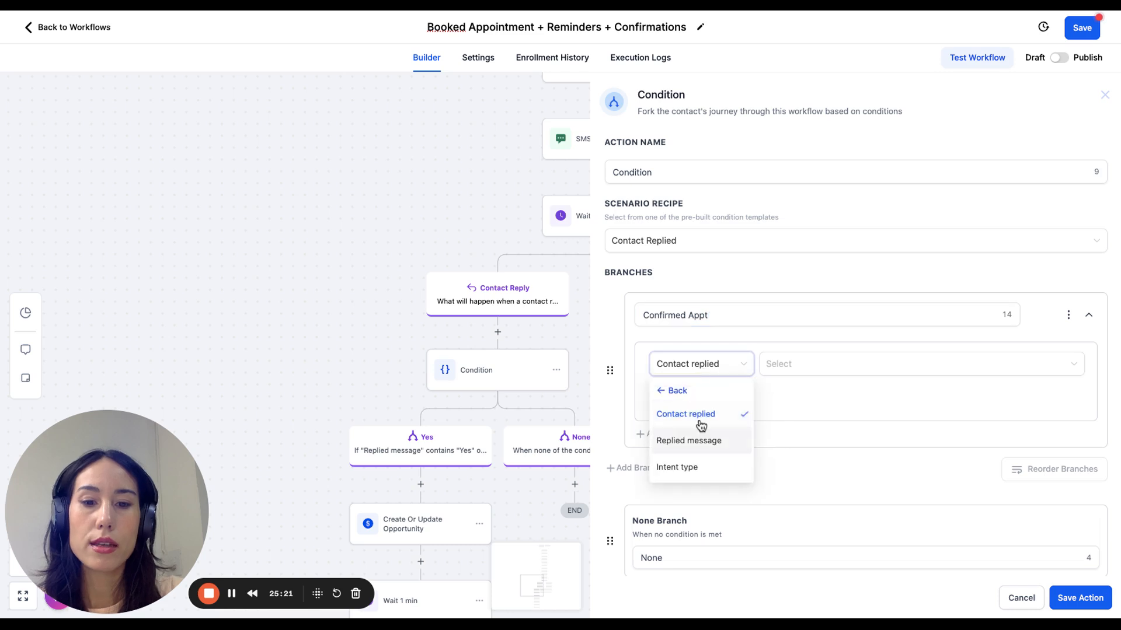
{"action": "left_click", "coordinate": [674, 392]}
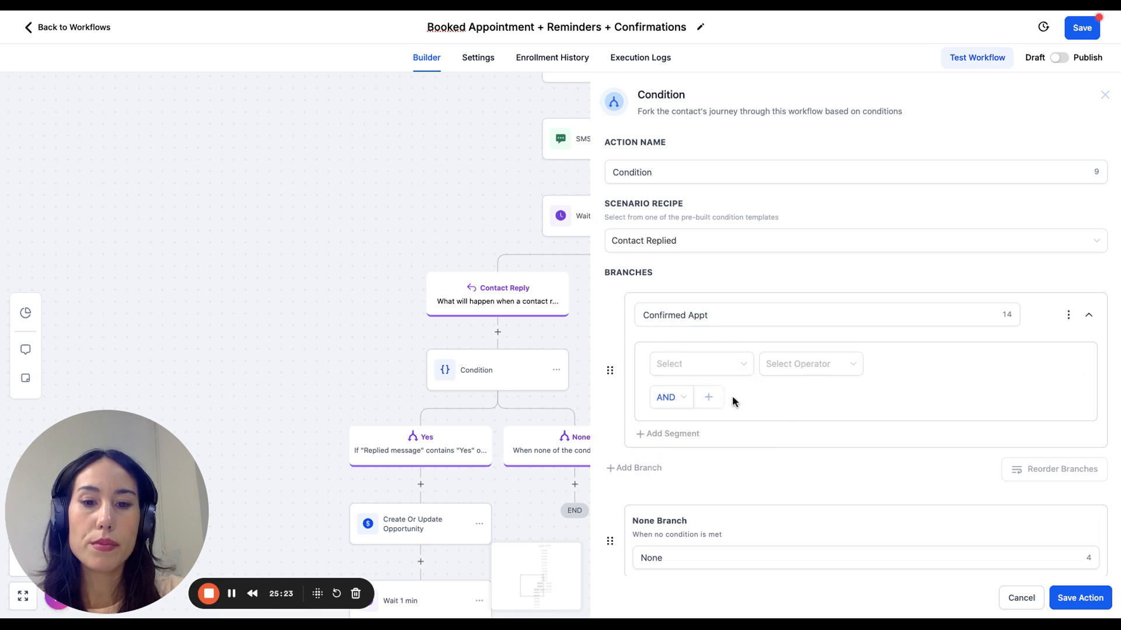
- Change the condition's scenario recipe to "Contact Active in another workflow"
{"action": "left_click", "coordinate": [645, 243]}
{"action": "scroll", "coordinate": [686, 402], "scroll_direction": "down", "scroll_amount": 1}
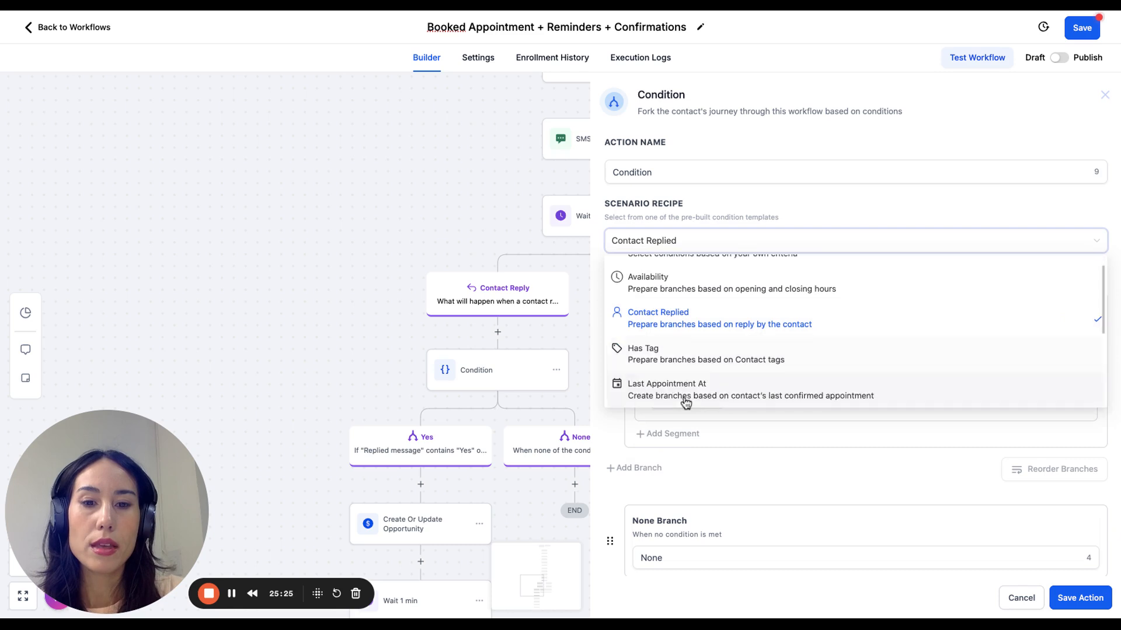
{"action": "scroll", "coordinate": [689, 380], "scroll_direction": "down", "scroll_amount": 2}
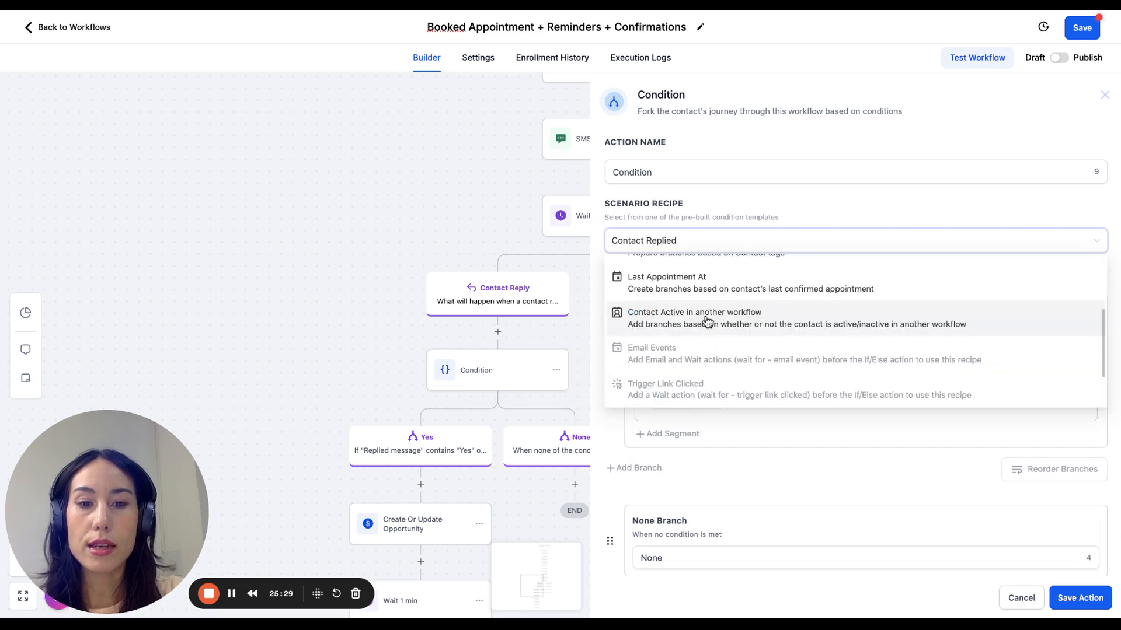
{"action": "left_click", "coordinate": [708, 321]}
- Rename the condition's first branch to "Confirmed Appt"
{"action": "left_click", "coordinate": [708, 305]}
{"action": "left_click_drag", "start_coordinate": [688, 317], "coordinate": [609, 320]}
{"action": "type", "text": "C"}
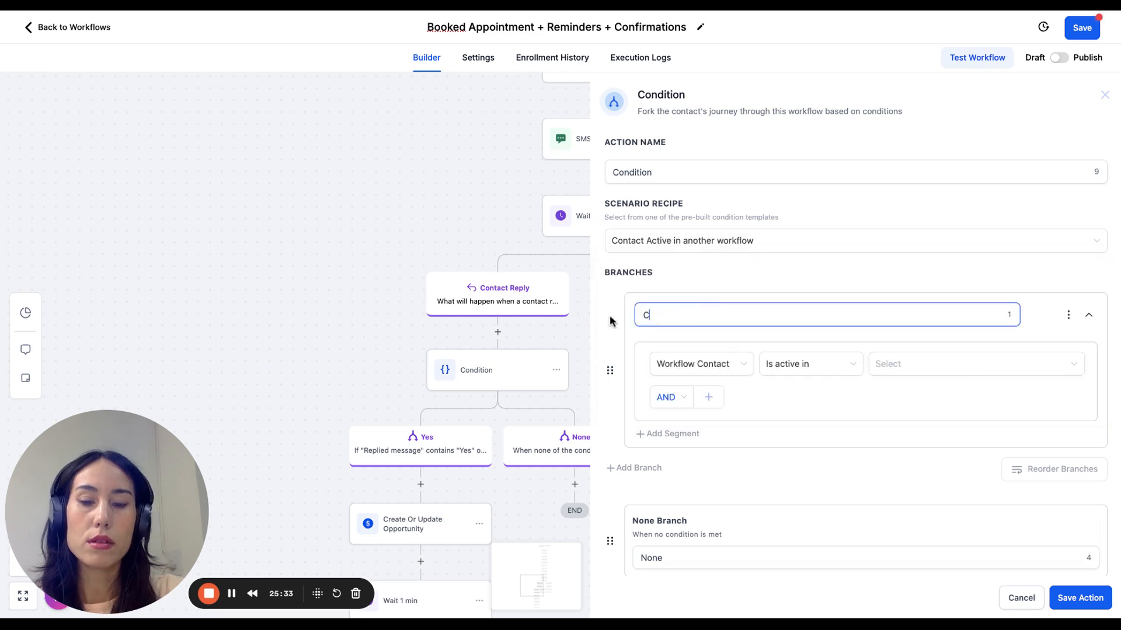
{"action": "type", "text": "onfi"}
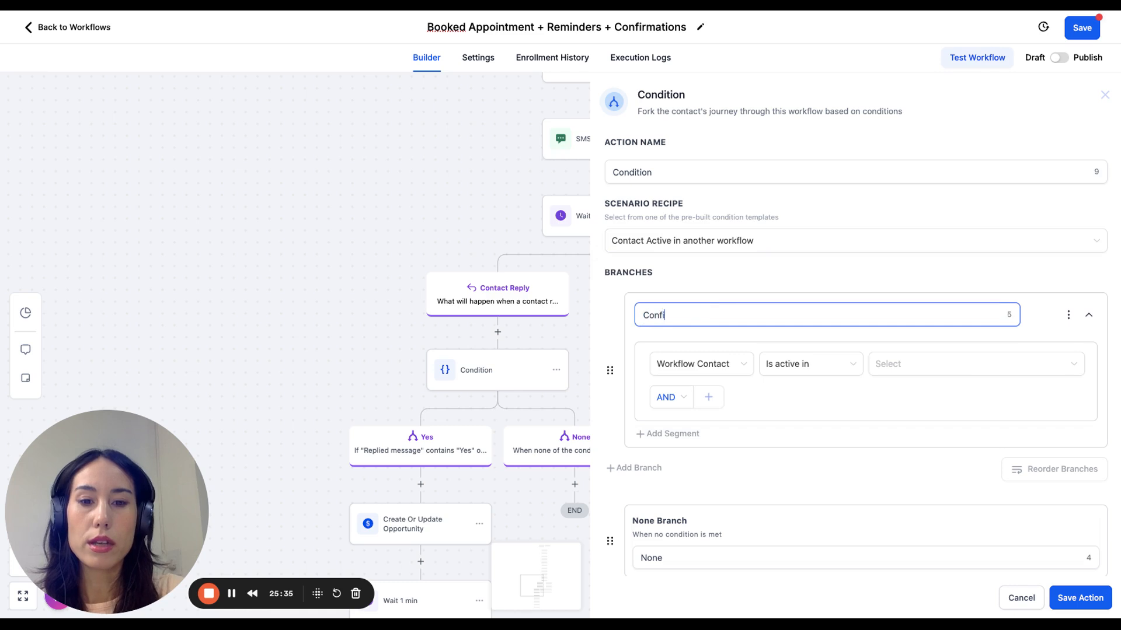
{"action": "type", "text": "rmed App"}
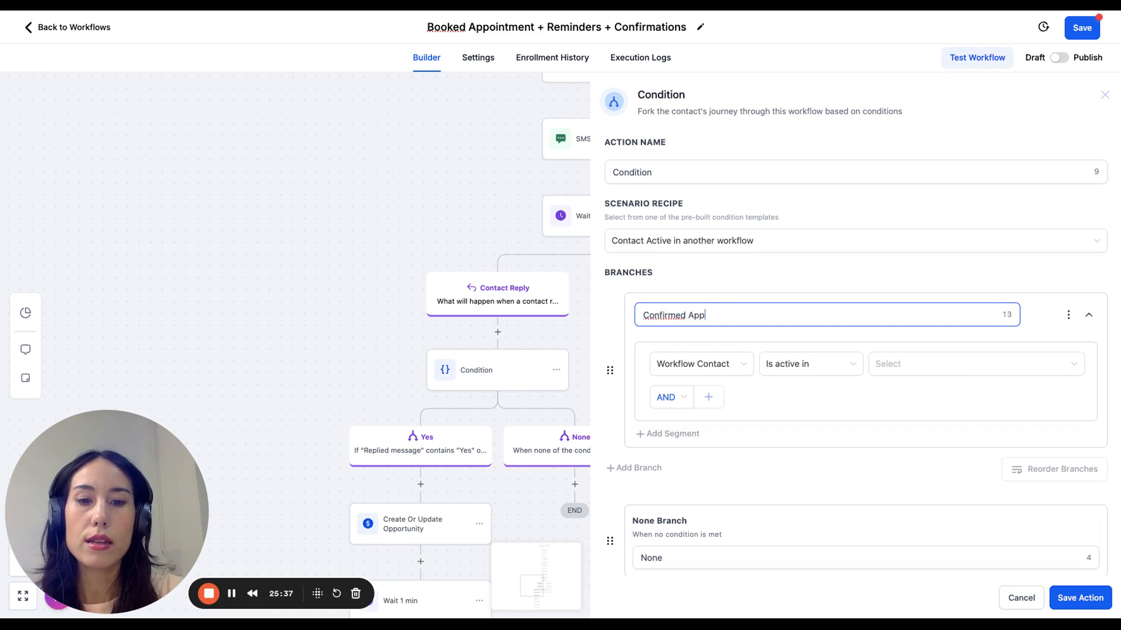
{"action": "type", "text": "t"}
- Set the Confirmed Appt branch to match when the workflow contact is active in "Responded - Hot Lead"
{"action": "left_click", "coordinate": [713, 374]}
{"action": "left_click", "coordinate": [800, 358]}
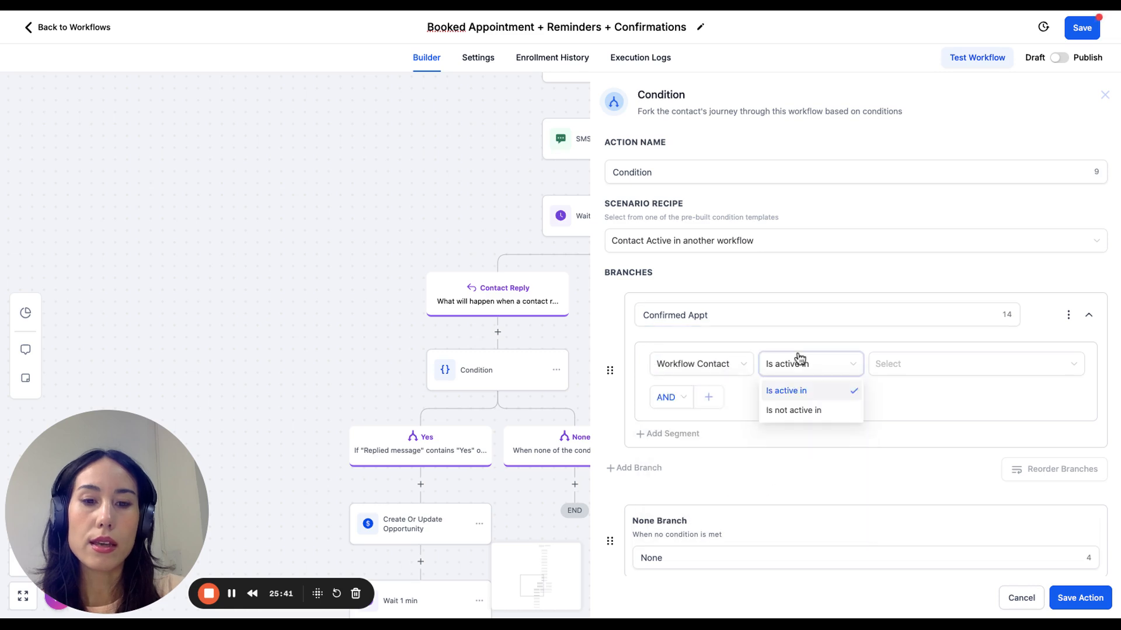
{"action": "left_click", "coordinate": [983, 365]}
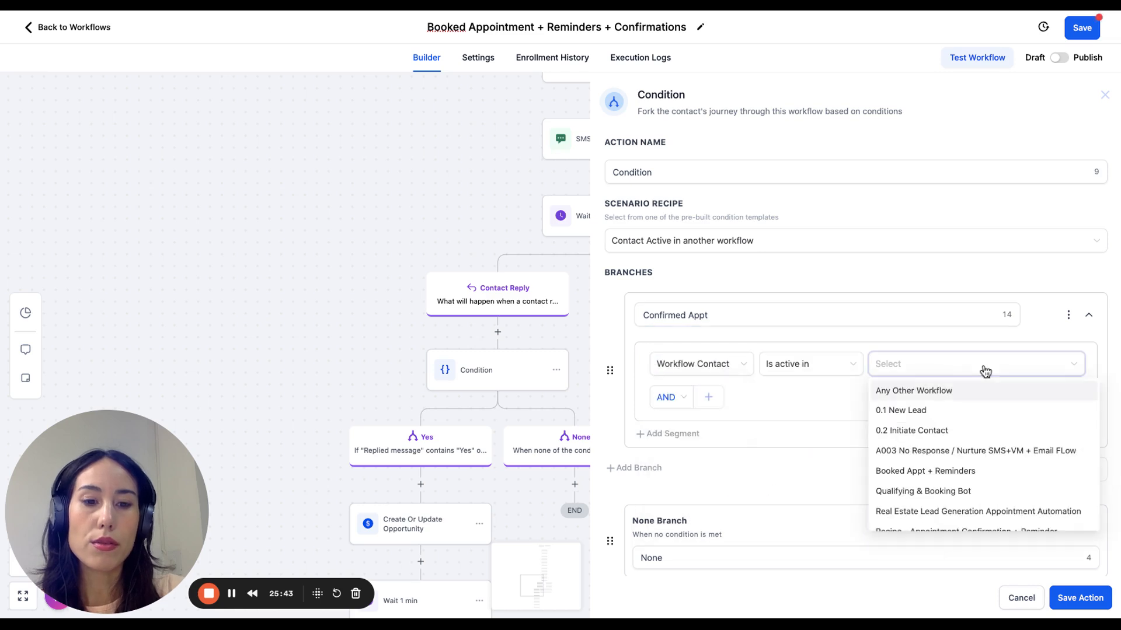
{"action": "type", "text": "h"}
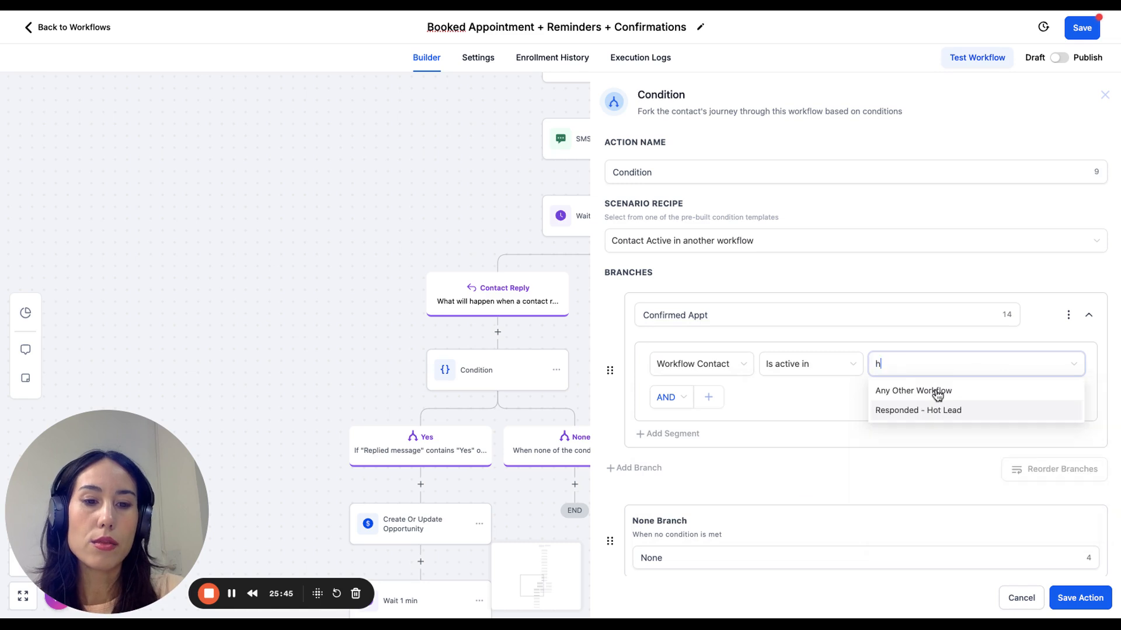
{"action": "left_click", "coordinate": [899, 409]}
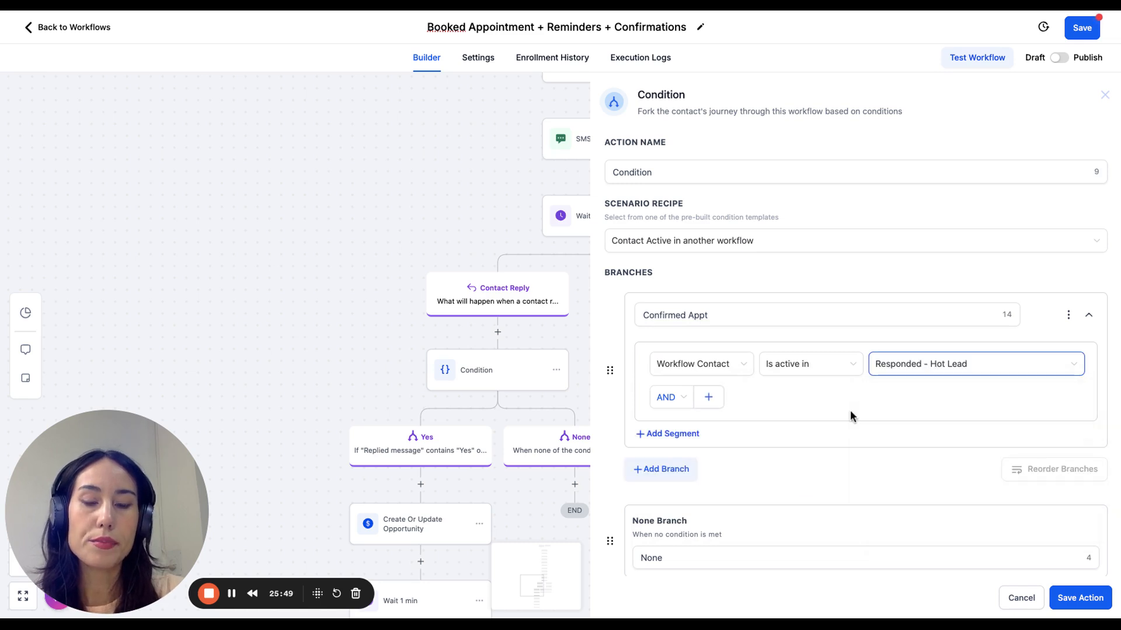
- Set the logical operator of the Confirmed Appt branch's segment to OR
{"action": "left_click", "coordinate": [715, 401]}
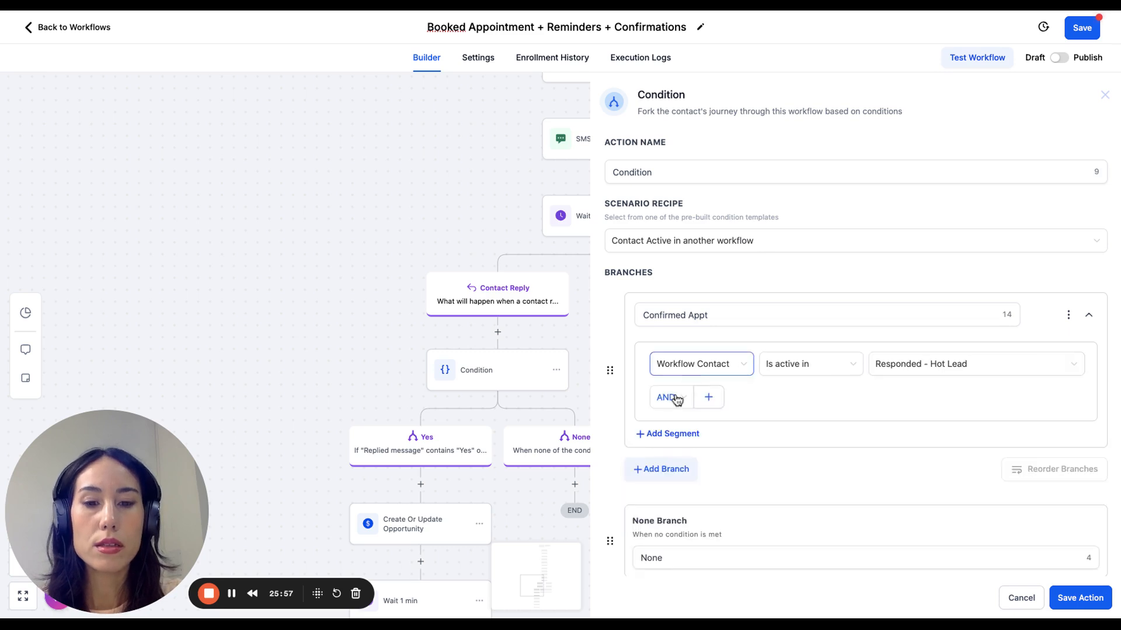
{"action": "left_click", "coordinate": [677, 399]}
{"action": "left_click", "coordinate": [675, 452]}
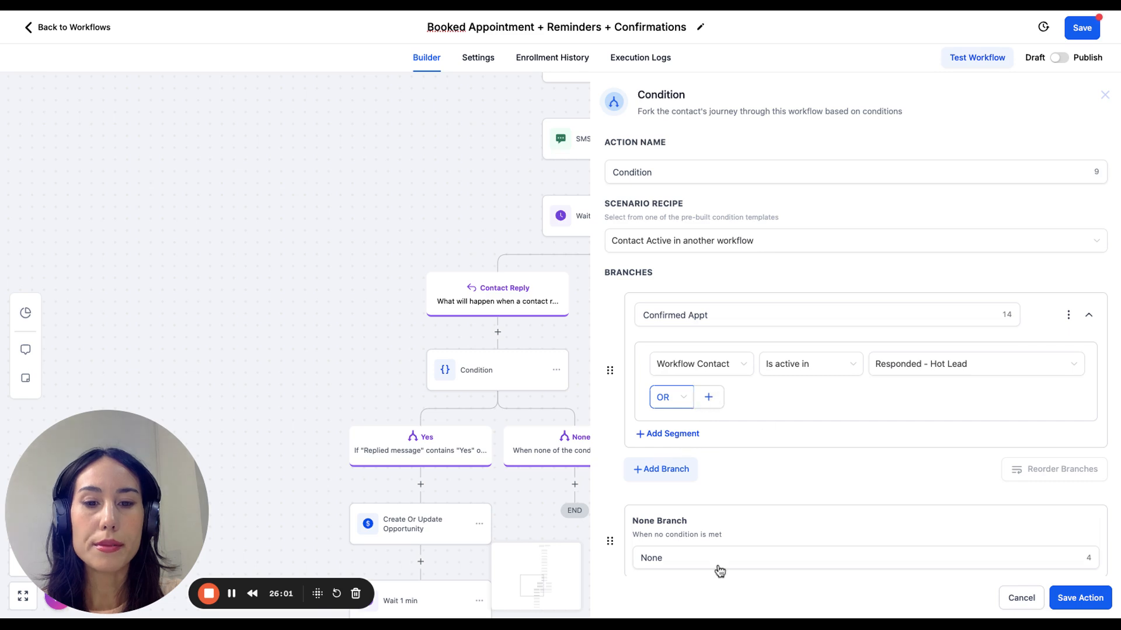
- Add an OR condition to the Confirmed Appt branch that requires Contact replied to be True
{"action": "left_click", "coordinate": [708, 396]}
{"action": "left_click", "coordinate": [682, 421]}
{"action": "scroll", "coordinate": [711, 496], "scroll_direction": "down", "scroll_amount": 1}
{"action": "left_click", "coordinate": [708, 519]}
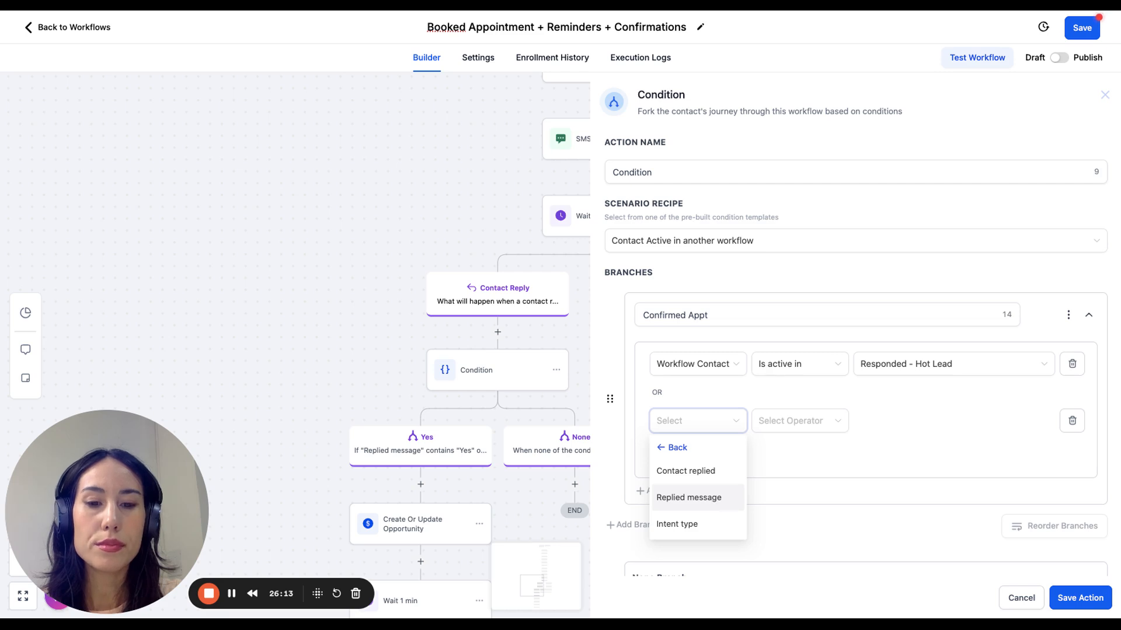
{"action": "key", "text": "Return"}
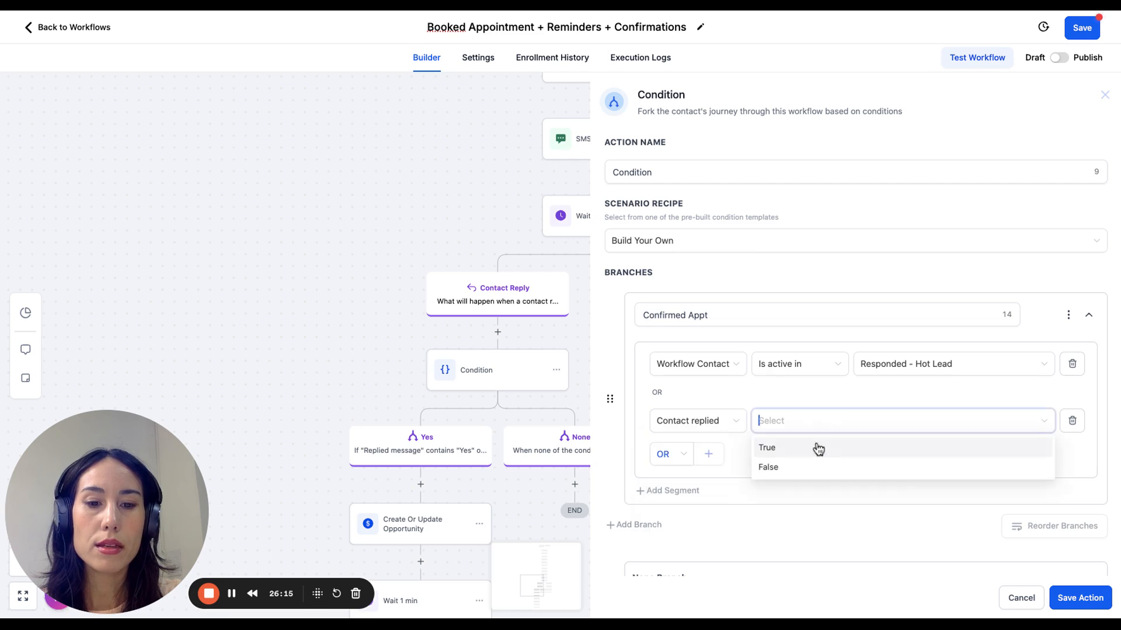
{"action": "left_click", "coordinate": [813, 447]}
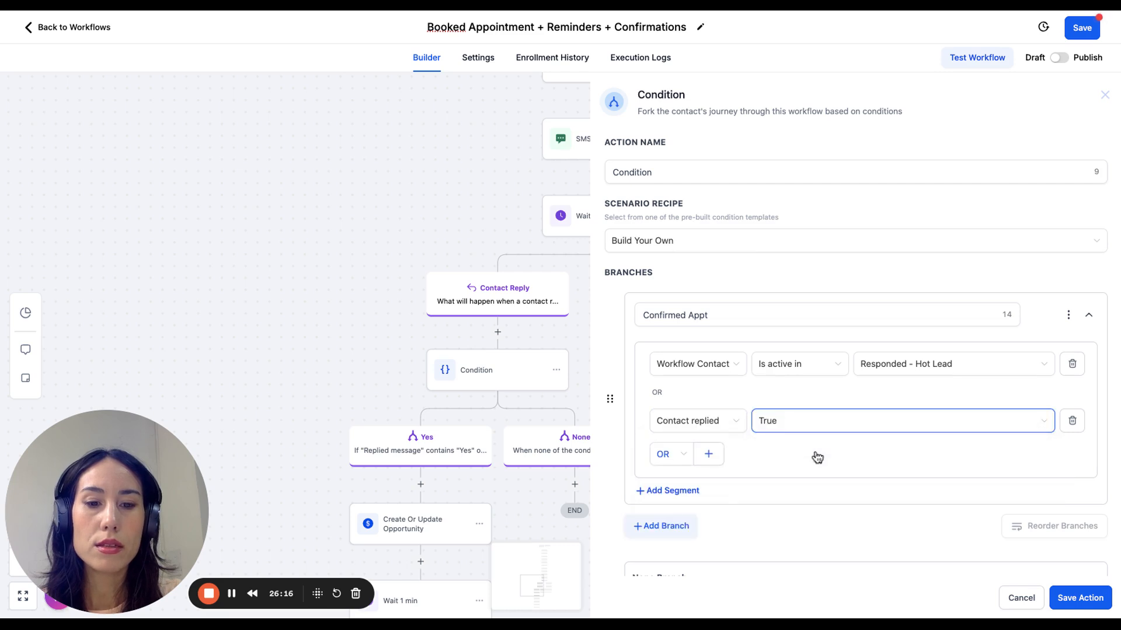
- Add a third OR condition to the Confirmed Appt branch that matches when the replied message contains "Yes"
{"action": "left_click", "coordinate": [708, 454]}
{"action": "left_click", "coordinate": [696, 484]}
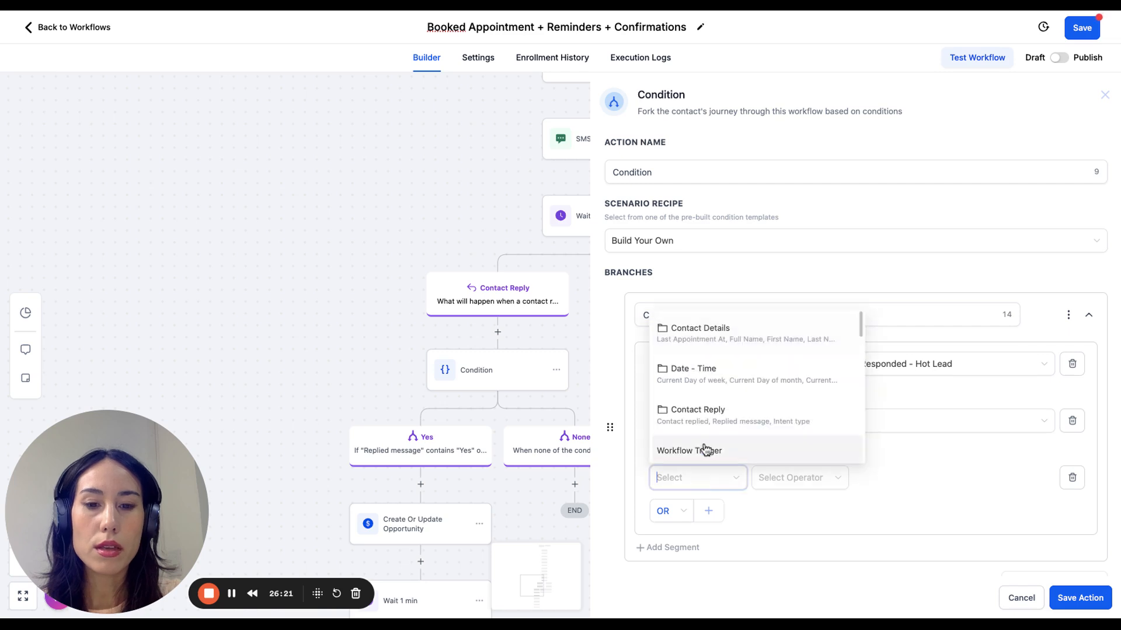
{"action": "left_click", "coordinate": [702, 415]}
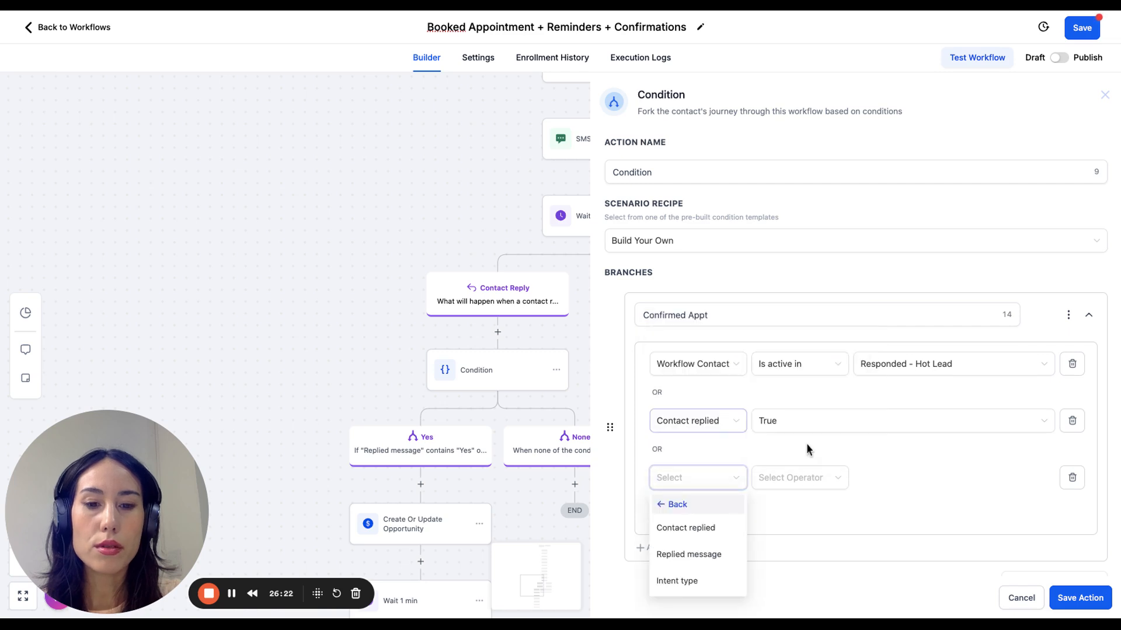
{"action": "left_click", "coordinate": [708, 556]}
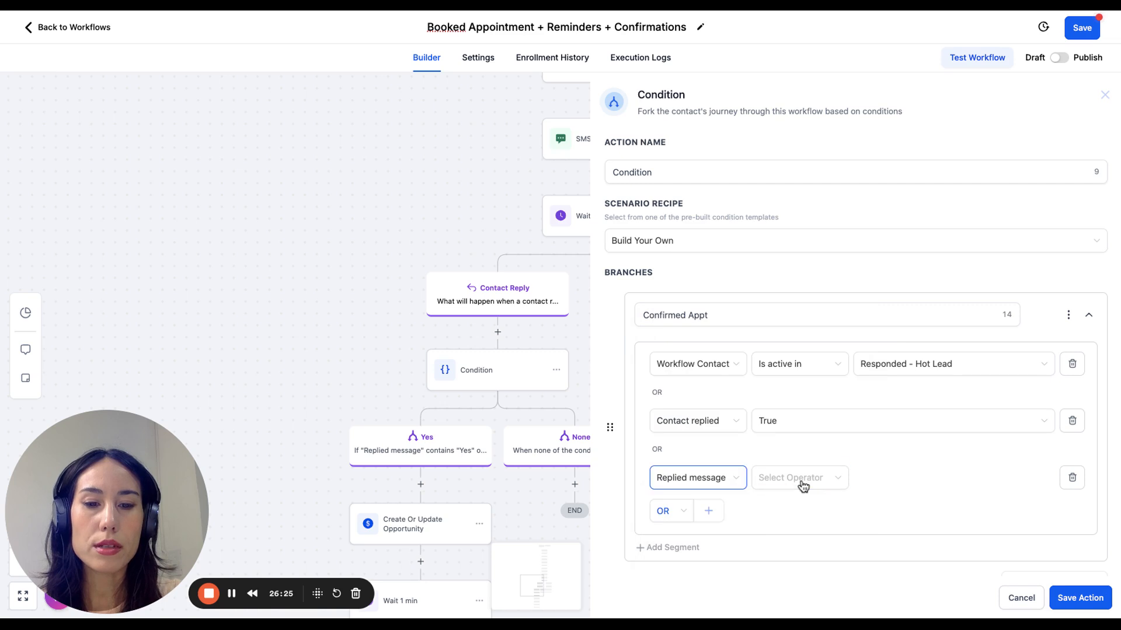
{"action": "left_click", "coordinate": [800, 484]}
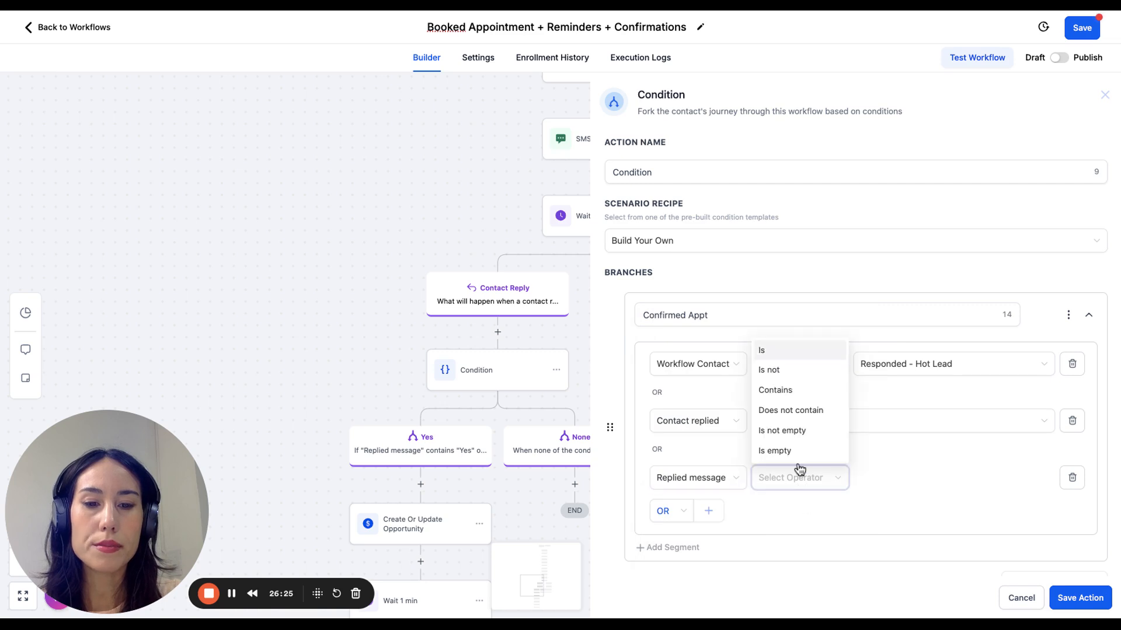
{"action": "left_click", "coordinate": [795, 390]}
{"action": "left_click", "coordinate": [910, 477]}
{"action": "type", "text": "Yes"}
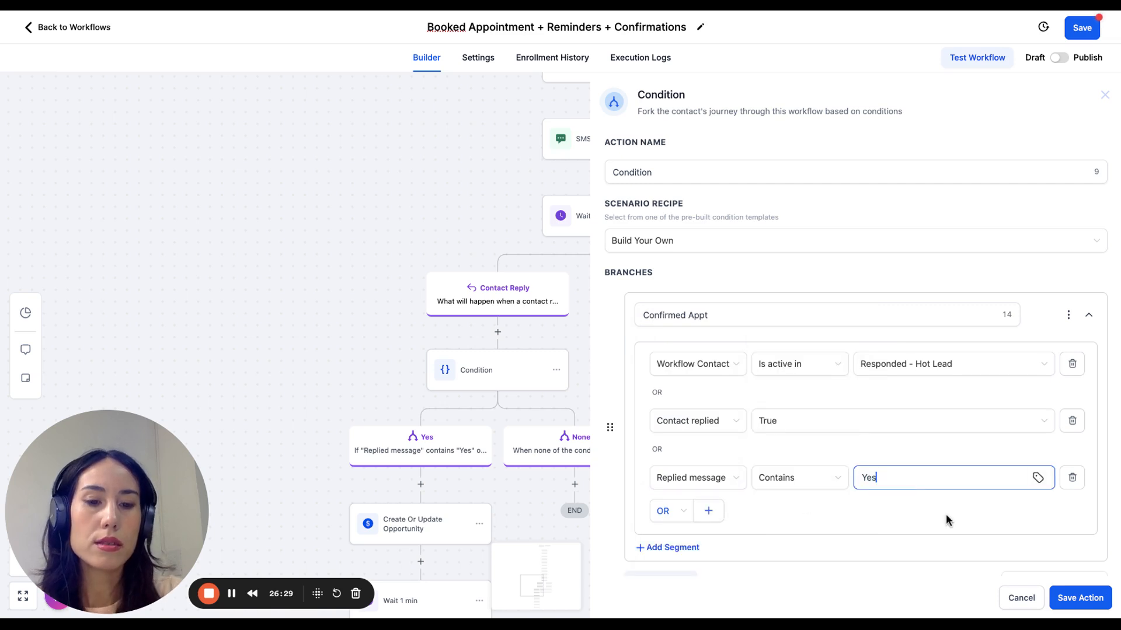
{"action": "left_click", "coordinate": [946, 514]}
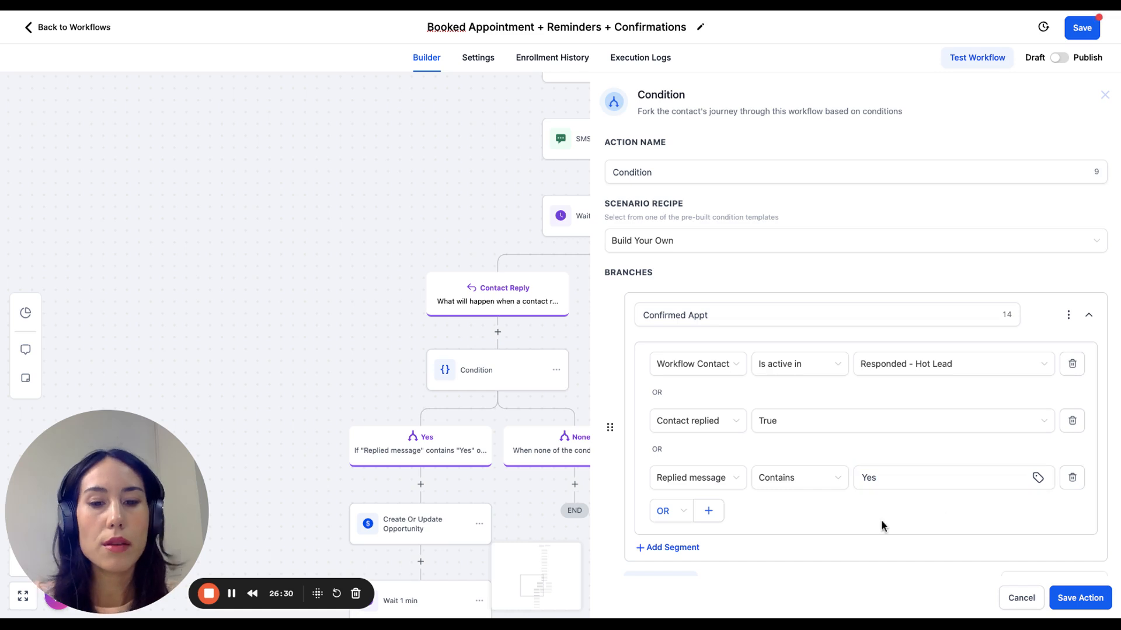
- Remove the Replied message and Contact replied conditions from the Confirmed Appt branch
{"action": "left_click", "coordinate": [1071, 477]}
{"action": "left_click", "coordinate": [1071, 420]}
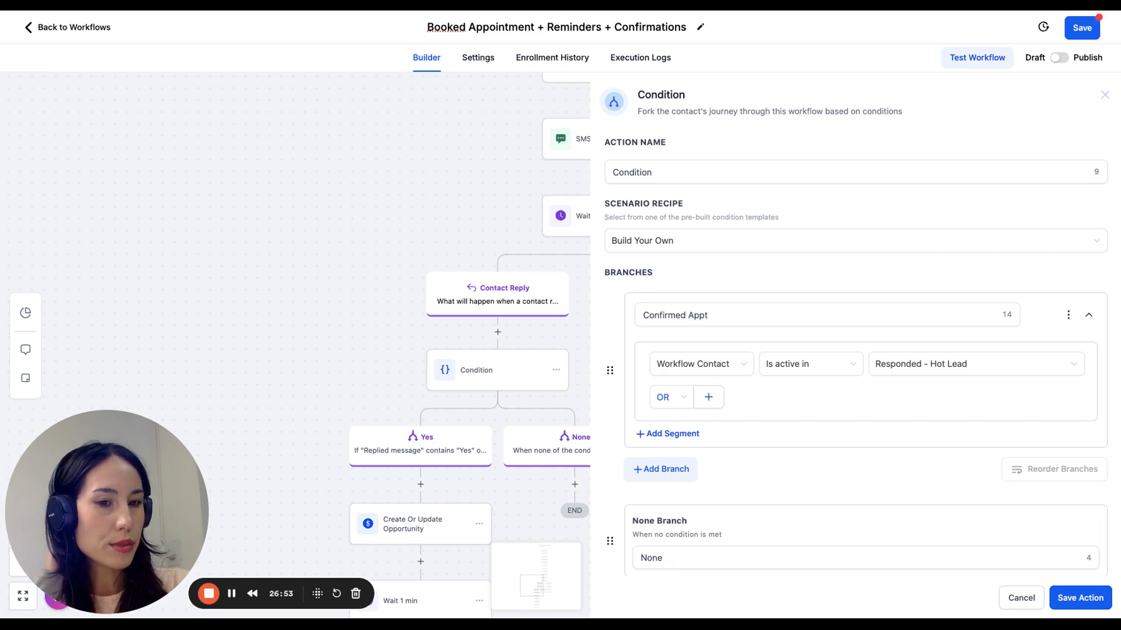
- Add a second branch to the condition and name it "Did not confirm"
{"action": "left_click", "coordinate": [870, 467]}
{"action": "scroll", "coordinate": [772, 490], "scroll_direction": "down", "scroll_amount": 2}
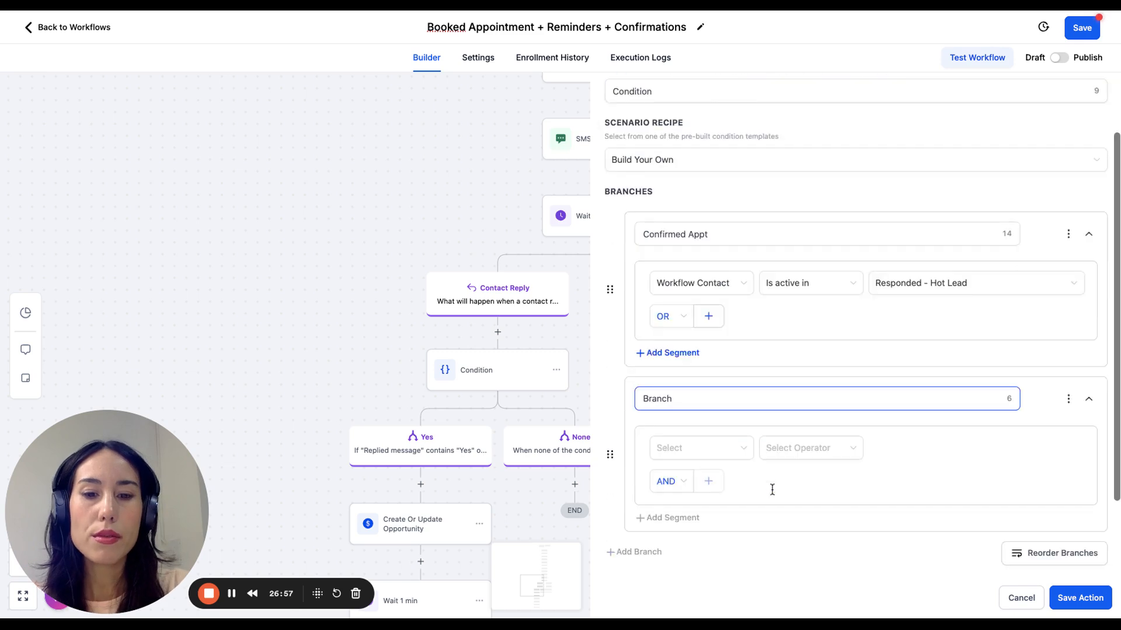
{"action": "left_click", "coordinate": [702, 364]}
{"action": "key", "text": "ctrl+a"}
{"action": "type", "text": "Did no con"}
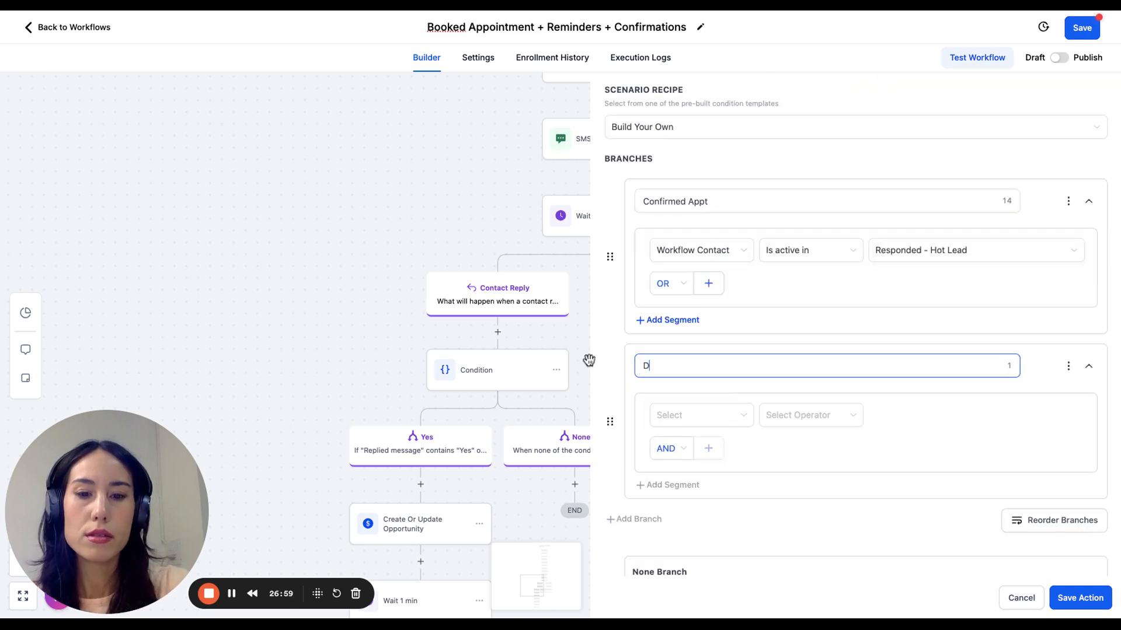
{"action": "key", "text": "BackSpace"}
{"action": "key", "text": "BackSpace"}
{"action": "key", "text": "BackSpace"}
{"action": "type", "text": "co"}
{"action": "key", "text": "BackSpace"}
{"action": "key", "text": "BackSpace"}
{"action": "type", "text": "t c"}
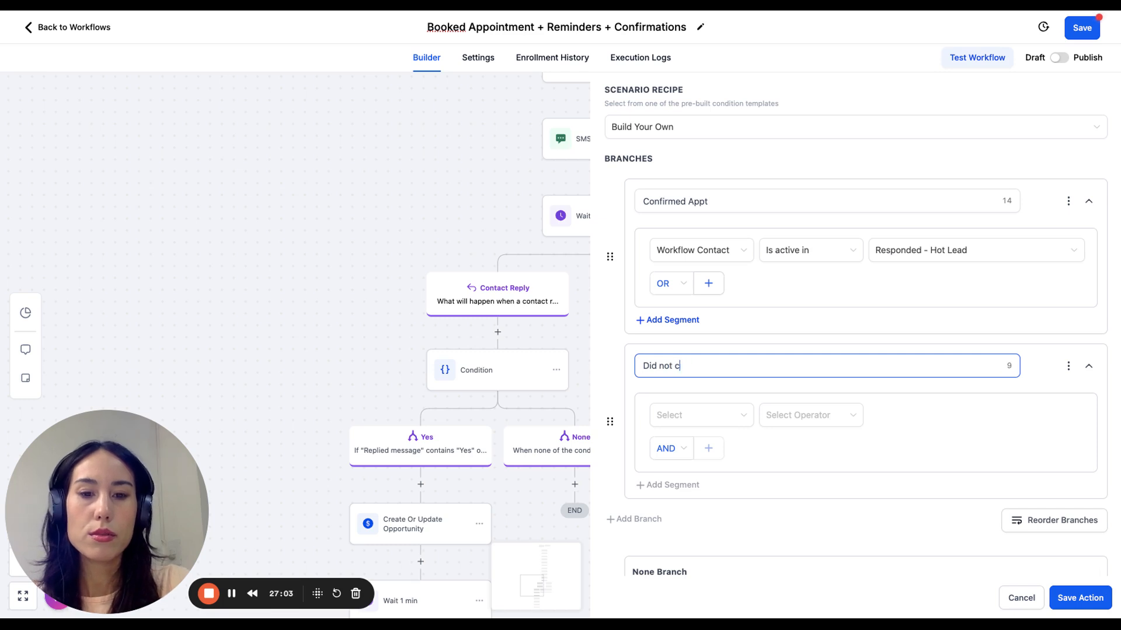
{"action": "type", "text": "onfirm"}
- Make the Did not confirm branch match when the Workflow Contact is not active in "Responded - Hot Lead", with the segment operator OR
{"action": "left_click", "coordinate": [677, 417]}
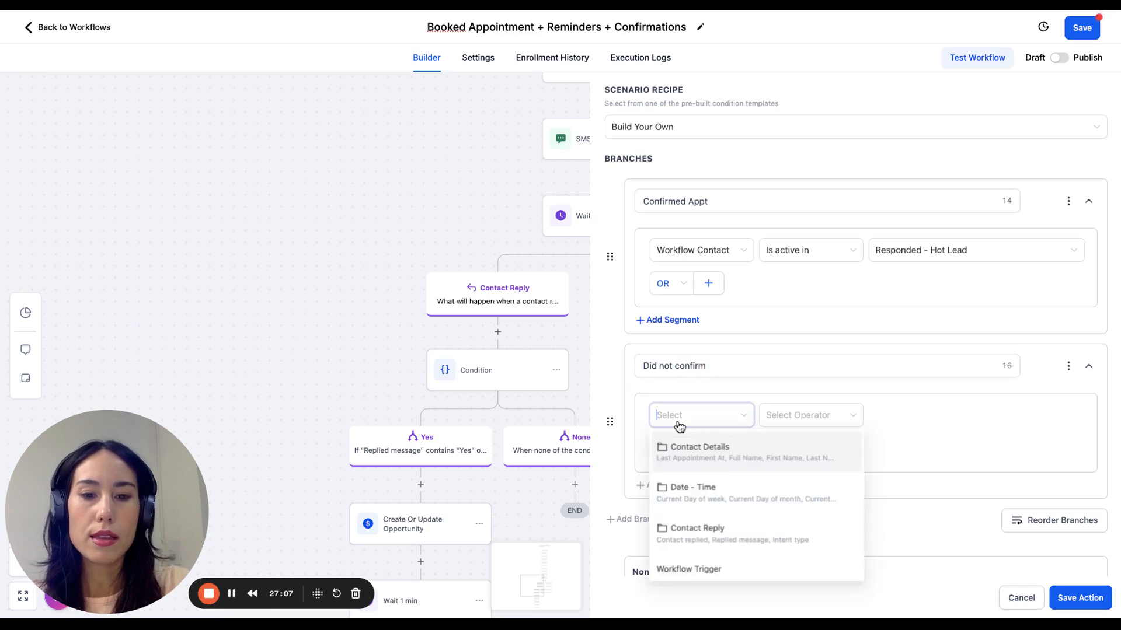
{"action": "scroll", "coordinate": [726, 525], "scroll_direction": "down", "scroll_amount": 1}
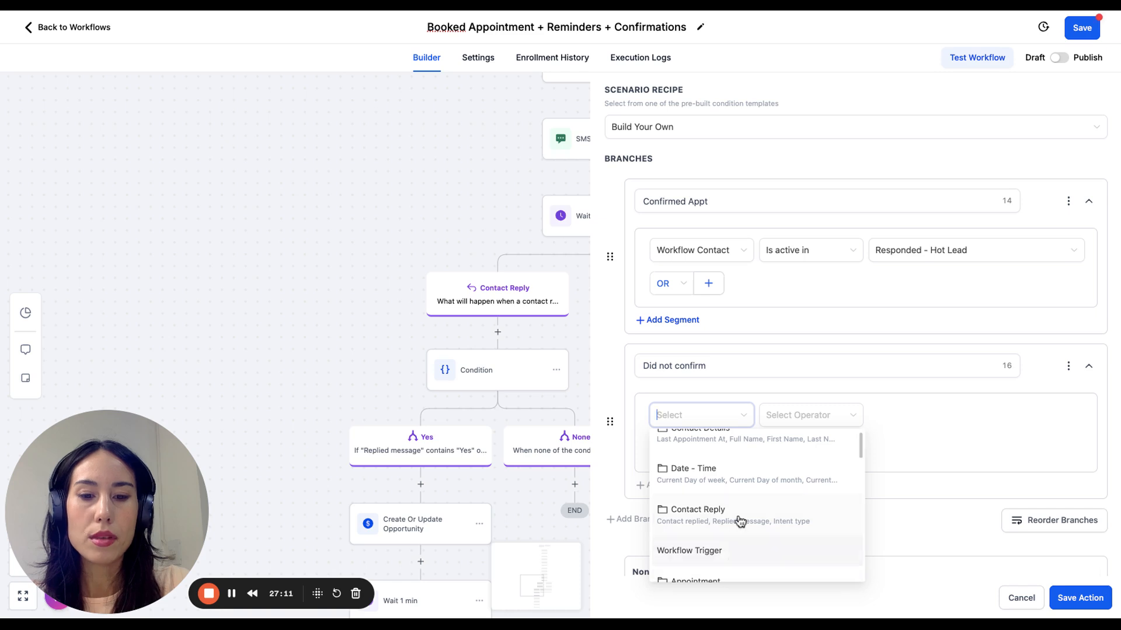
{"action": "scroll", "coordinate": [739, 522], "scroll_direction": "down", "scroll_amount": 1}
{"action": "scroll", "coordinate": [739, 522], "scroll_direction": "down", "scroll_amount": 3}
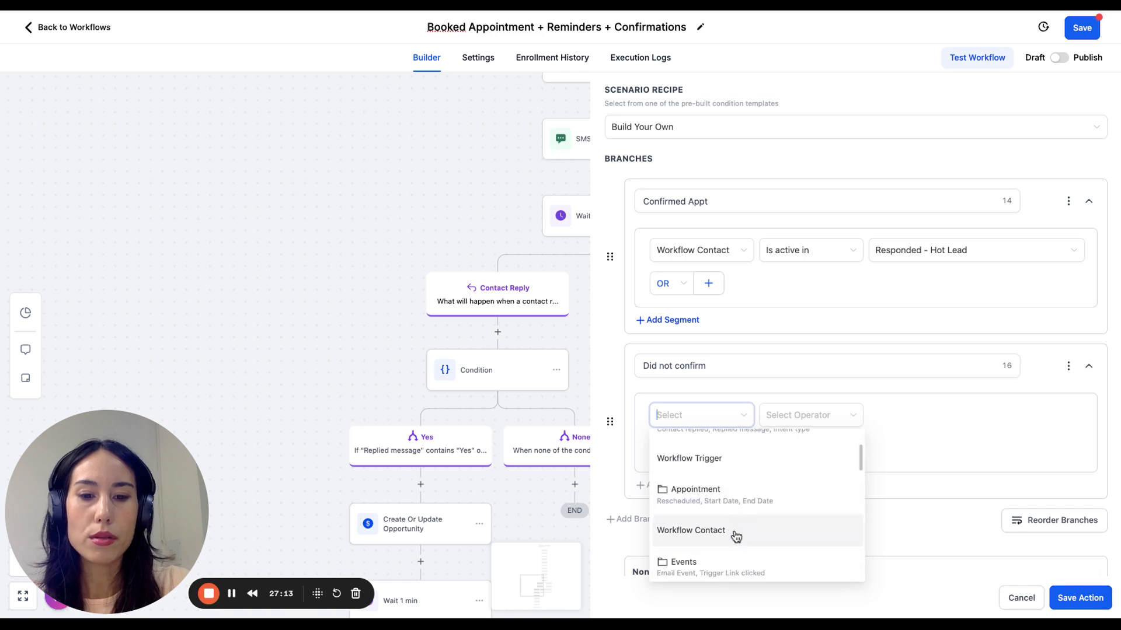
{"action": "left_click", "coordinate": [733, 534]}
{"action": "left_click", "coordinate": [811, 411]}
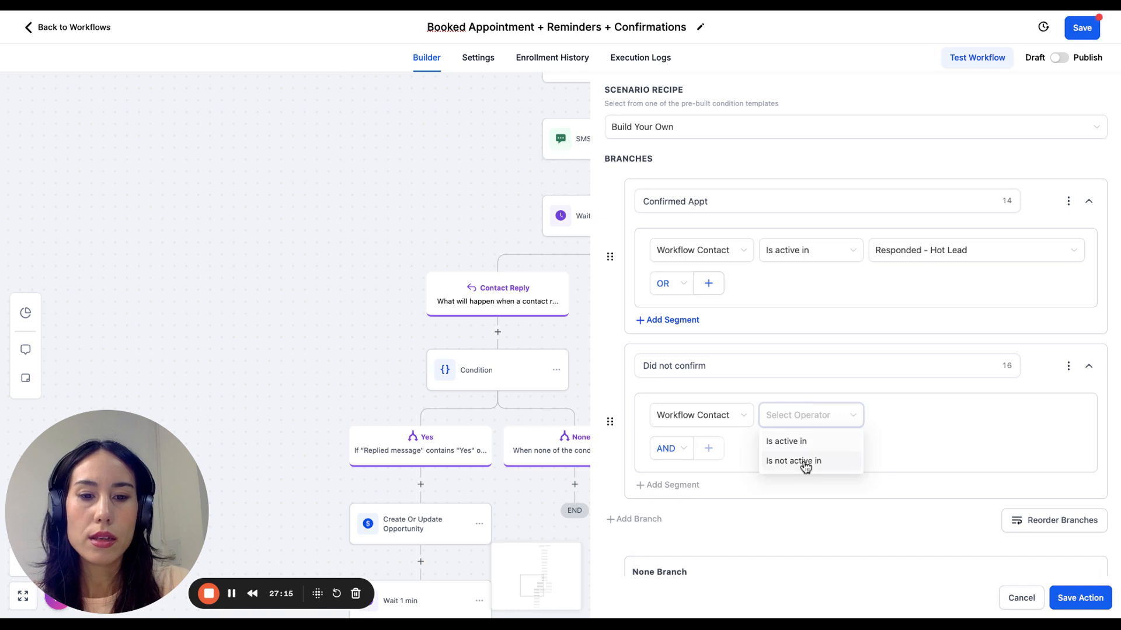
{"action": "left_click", "coordinate": [805, 464]}
{"action": "left_click", "coordinate": [917, 429]}
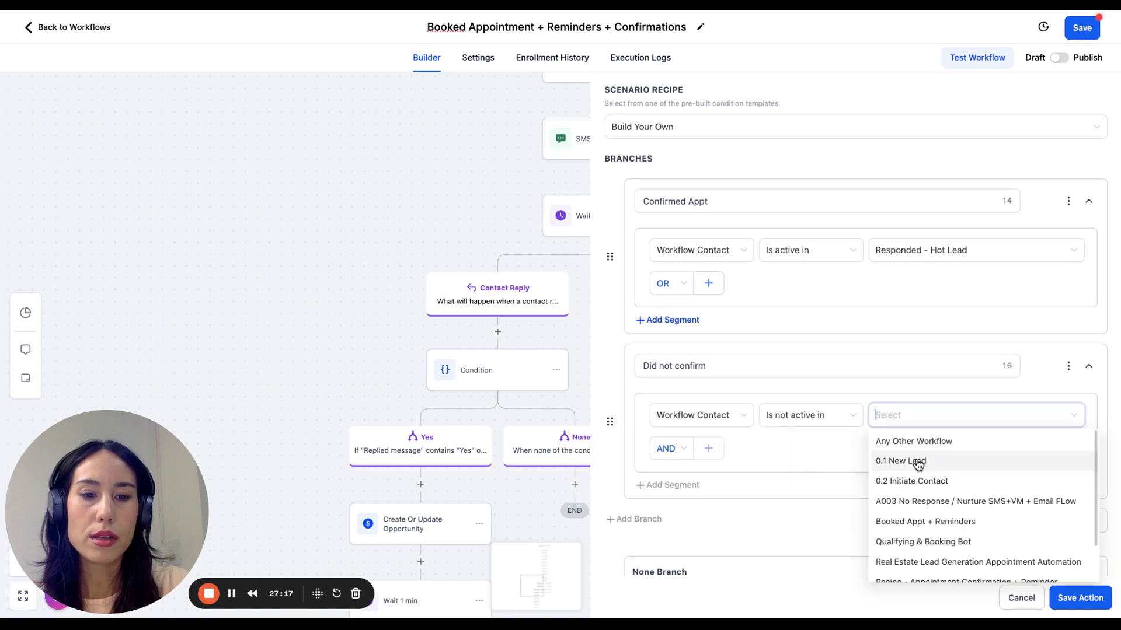
{"action": "type", "text": "re"}
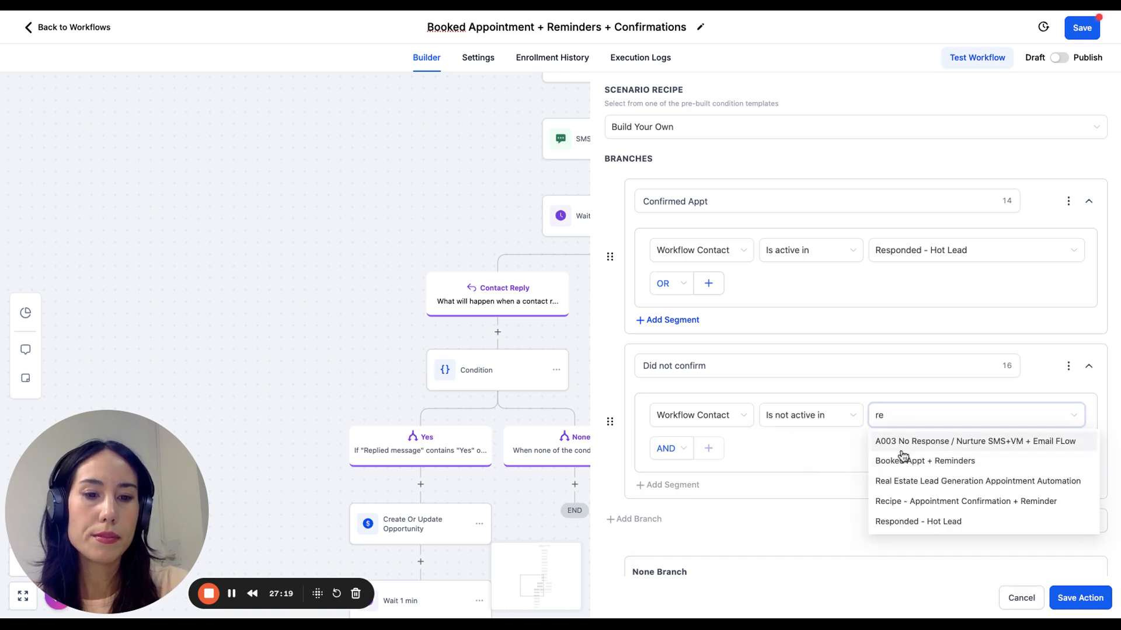
{"action": "type", "text": "sp"}
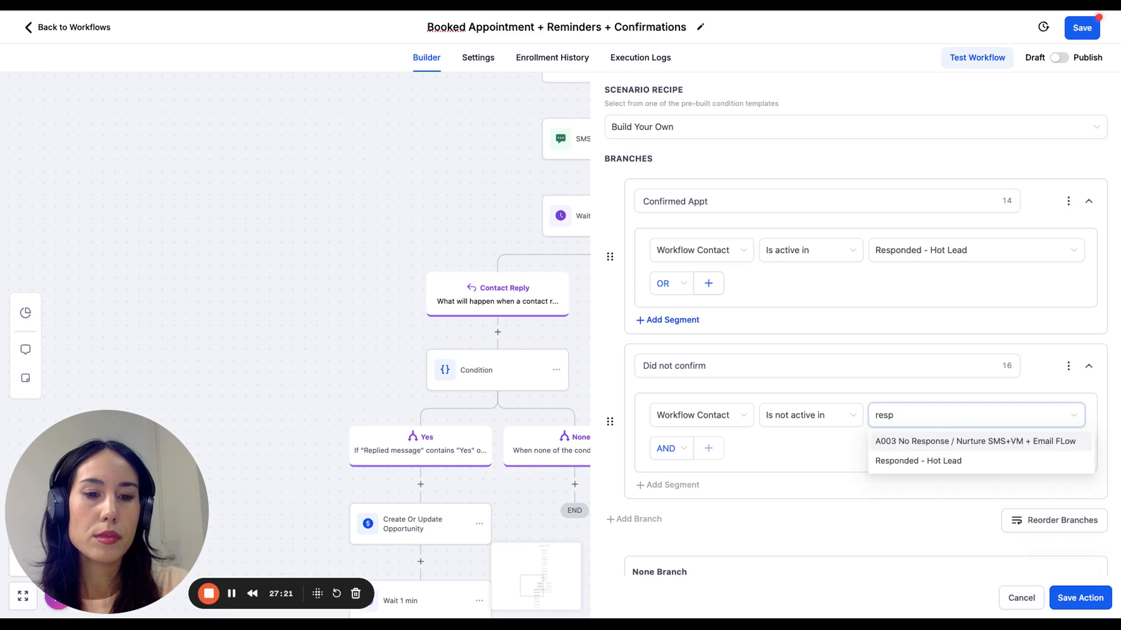
{"action": "left_click", "coordinate": [915, 462]}
{"action": "left_click", "coordinate": [681, 453]}
{"action": "left_click", "coordinate": [677, 490]}
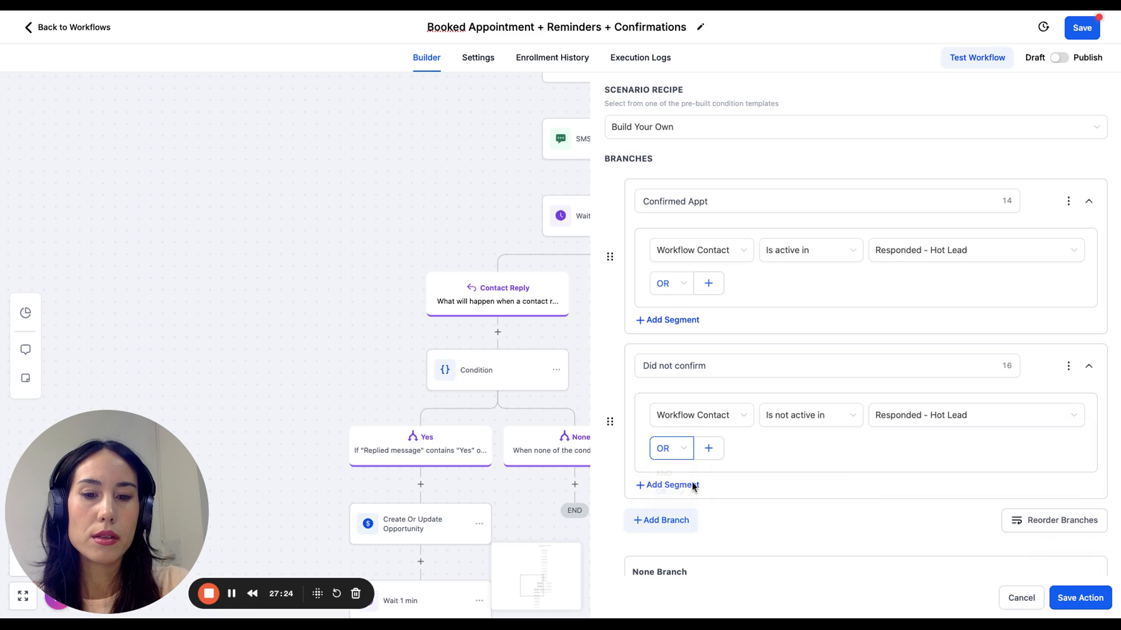
- Add an OR condition to the Did not confirm branch using Workflow Contact with the operator "Is not active in"
{"action": "left_click", "coordinate": [709, 449]}
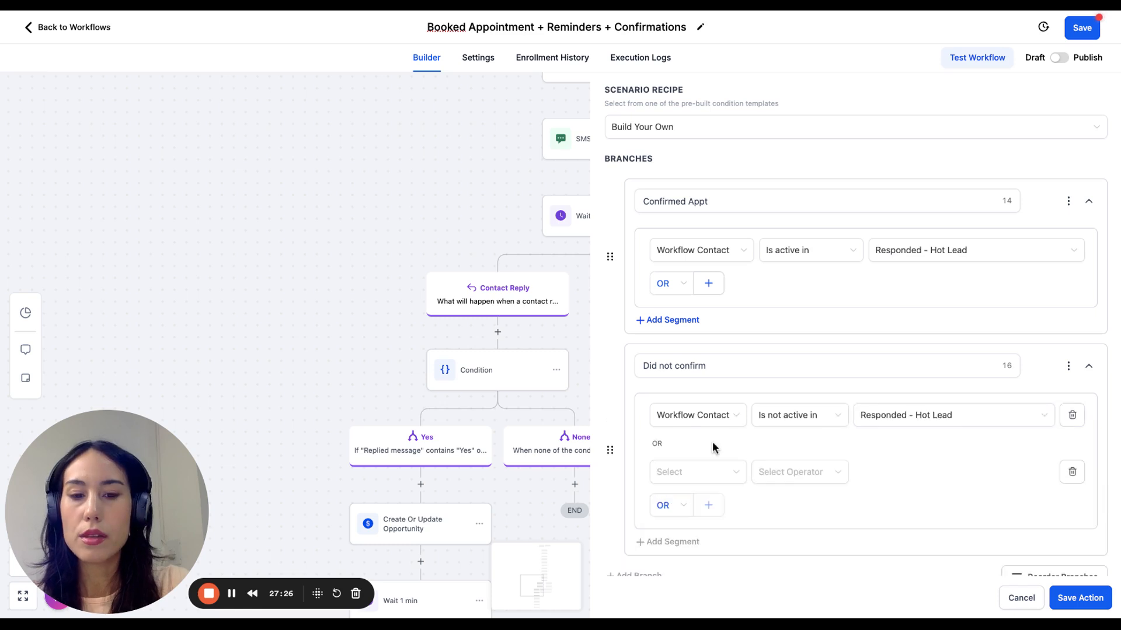
{"action": "left_click", "coordinate": [699, 474]}
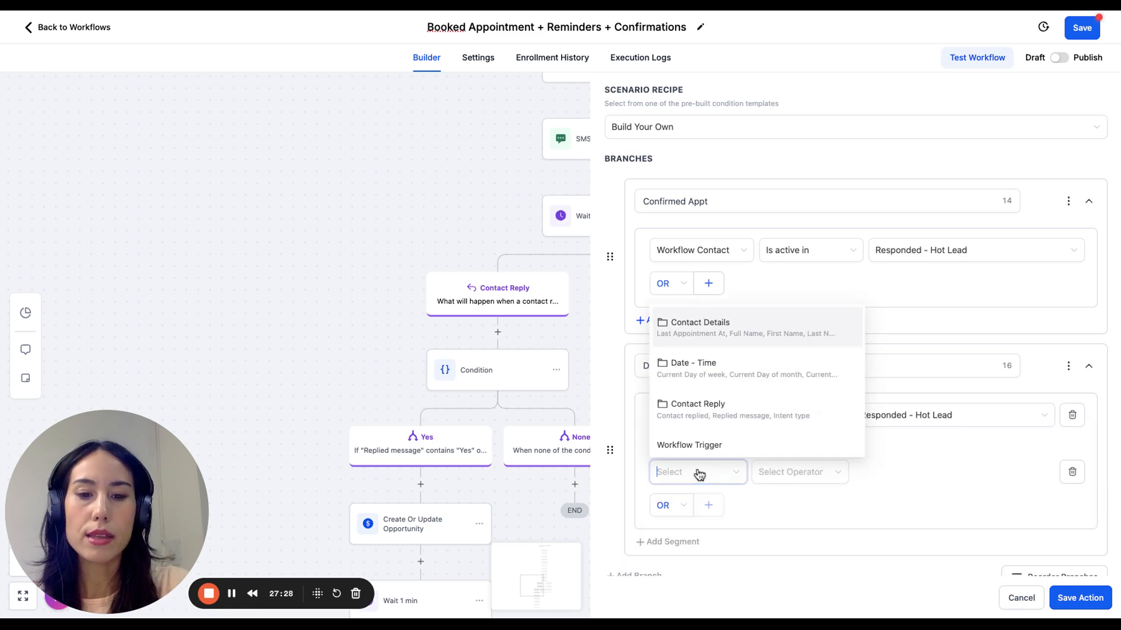
{"action": "scroll", "coordinate": [703, 421], "scroll_direction": "down", "scroll_amount": 3}
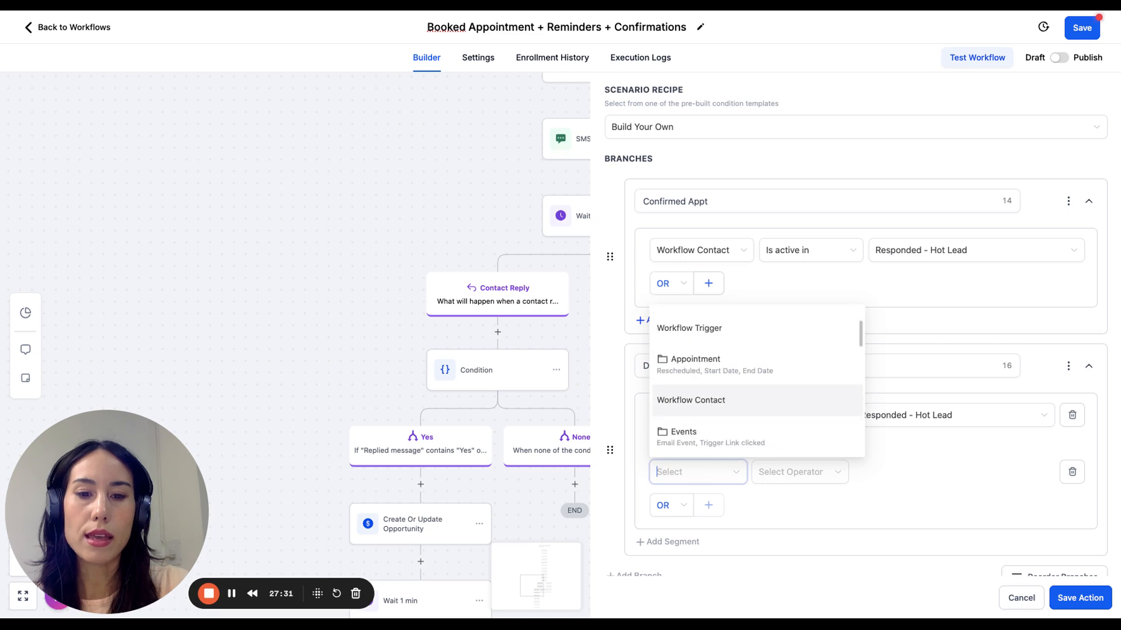
{"action": "left_click", "coordinate": [700, 400]}
{"action": "left_click", "coordinate": [778, 471]}
{"action": "left_click", "coordinate": [798, 519]}
- Search the workflow choices of the new Did not confirm condition for "can" and look through the full list
{"action": "left_click", "coordinate": [914, 472]}
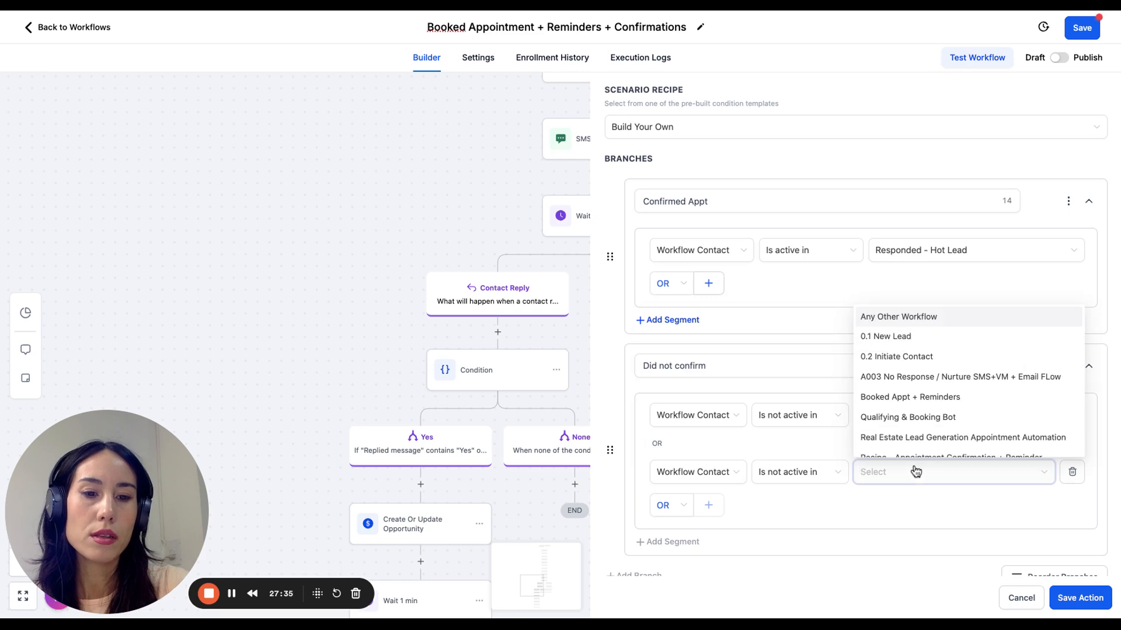
{"action": "type", "text": "can"}
{"action": "key", "text": "BackSpace"}
{"action": "key", "text": "BackSpace"}
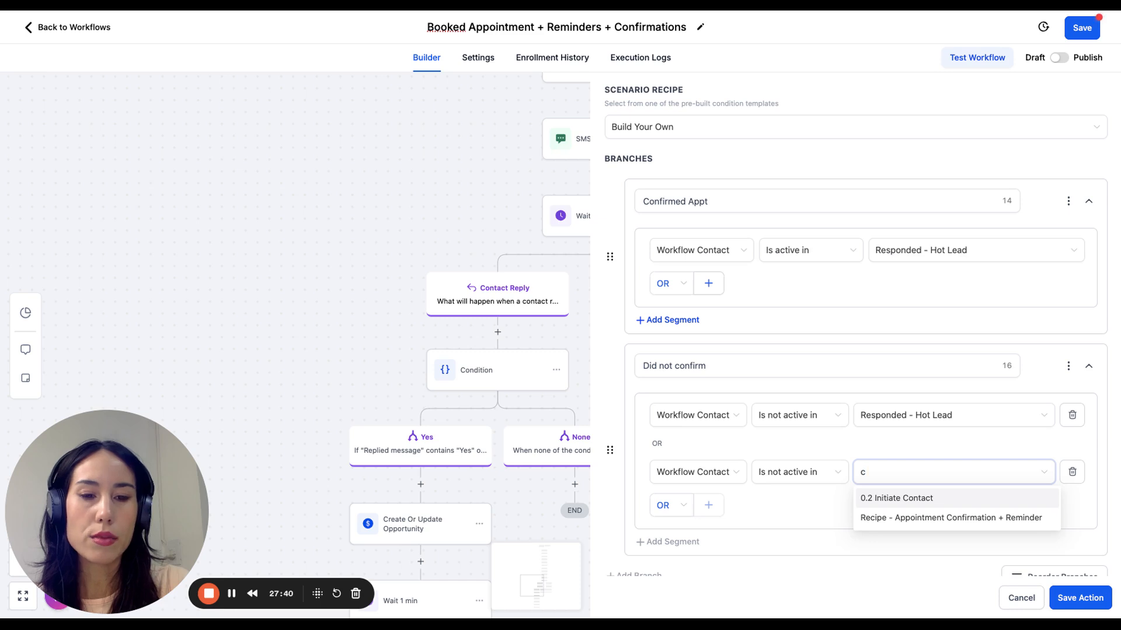
{"action": "key", "text": "BackSpace"}
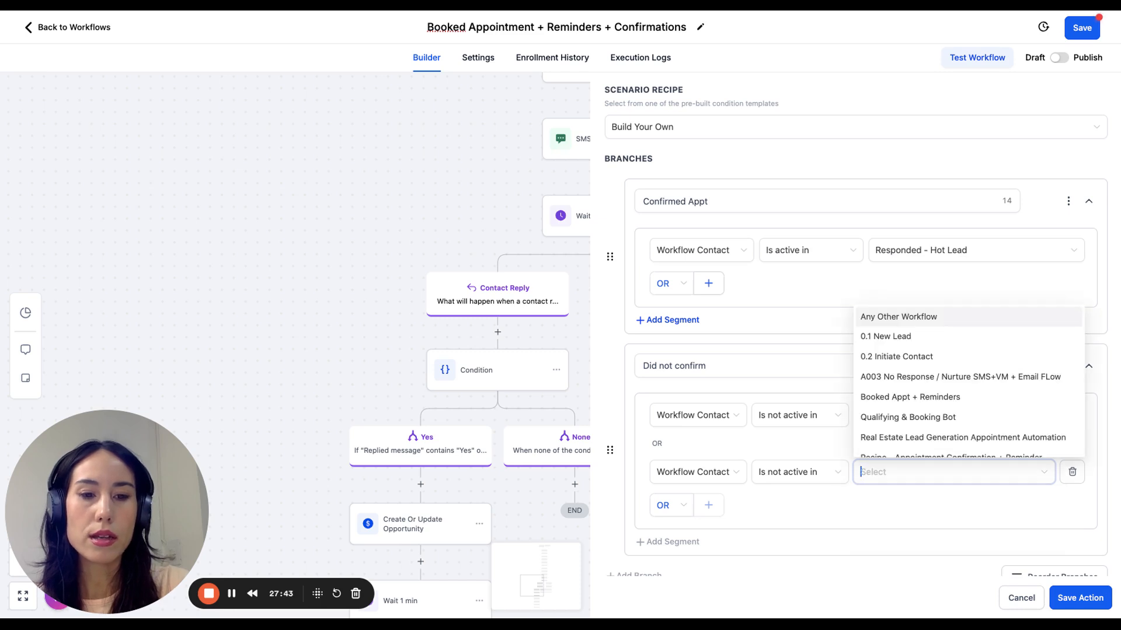
{"action": "type", "text": "cand"}
{"action": "key", "text": "BackSpace"}
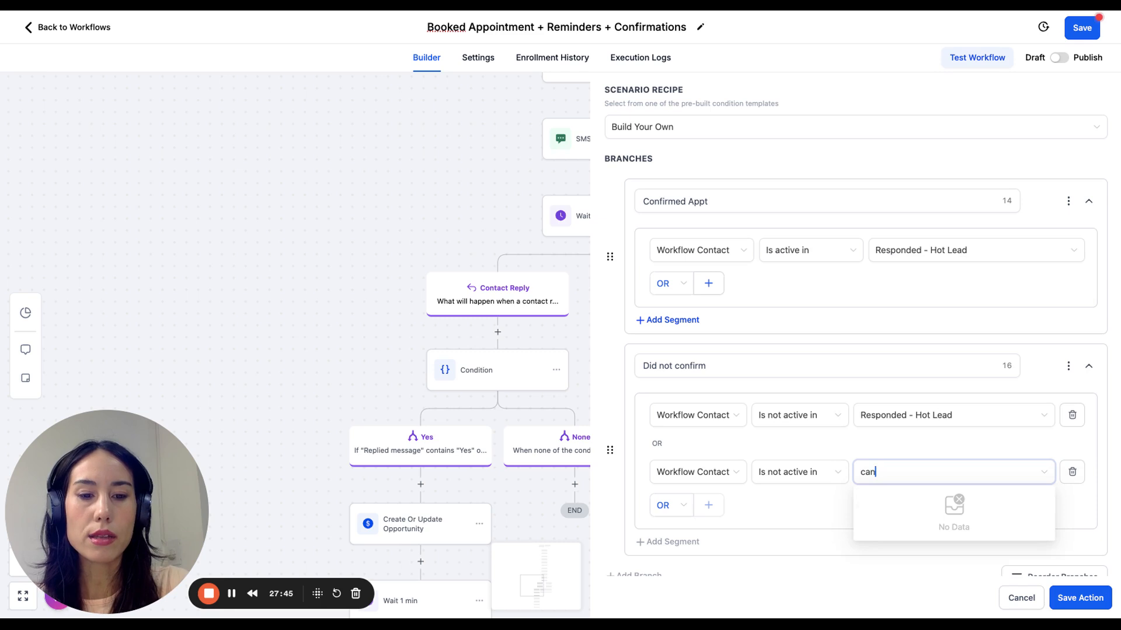
{"action": "key", "text": "BackSpace"}
{"action": "key", "text": "BackSpace"}
{"action": "key", "text": "BackSpace"}
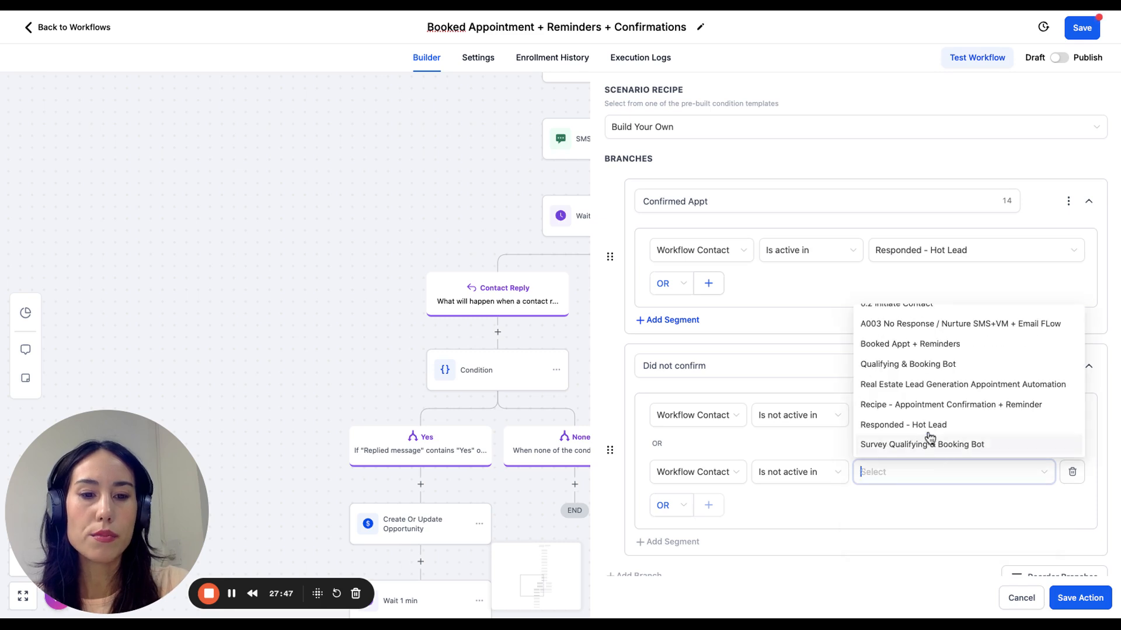
{"action": "scroll", "coordinate": [927, 411], "scroll_direction": "up", "scroll_amount": 2}
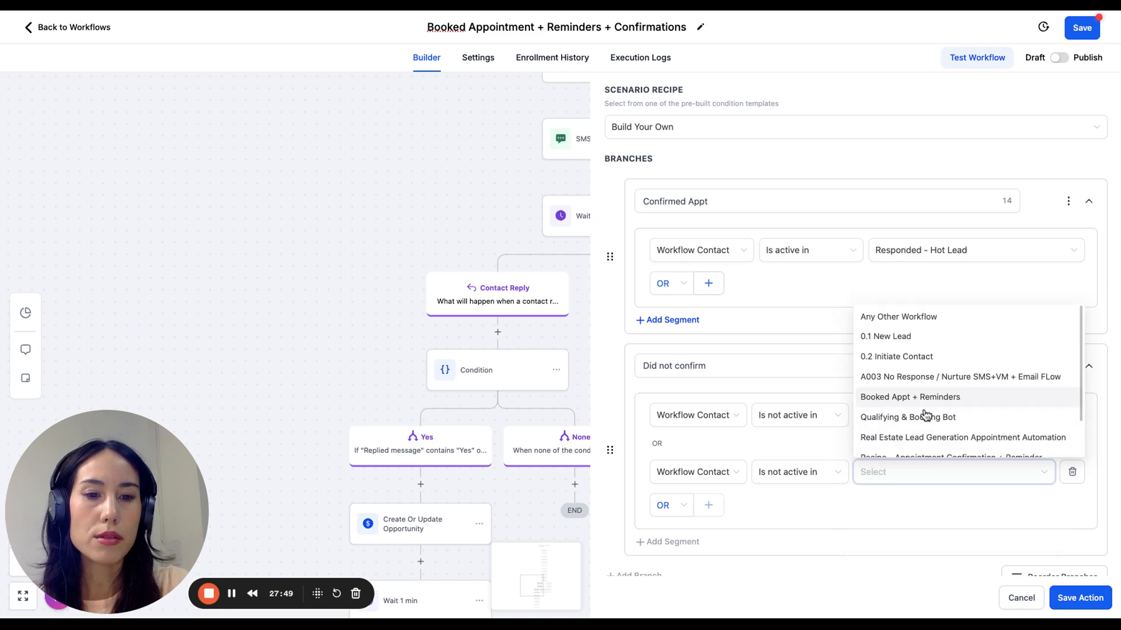
{"action": "left_click", "coordinate": [873, 468]}
- Try to save the condition action and remove the incomplete second condition from the Did not confirm branch
{"action": "scroll", "coordinate": [874, 468], "scroll_direction": "down", "scroll_amount": 3}
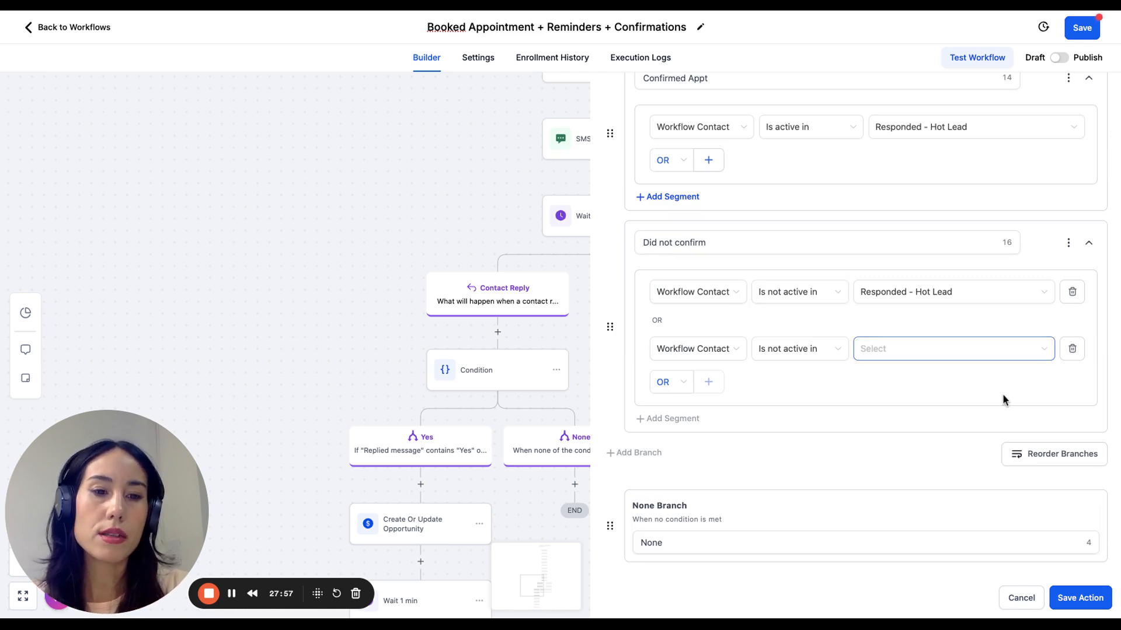
{"action": "left_click", "coordinate": [1089, 609]}
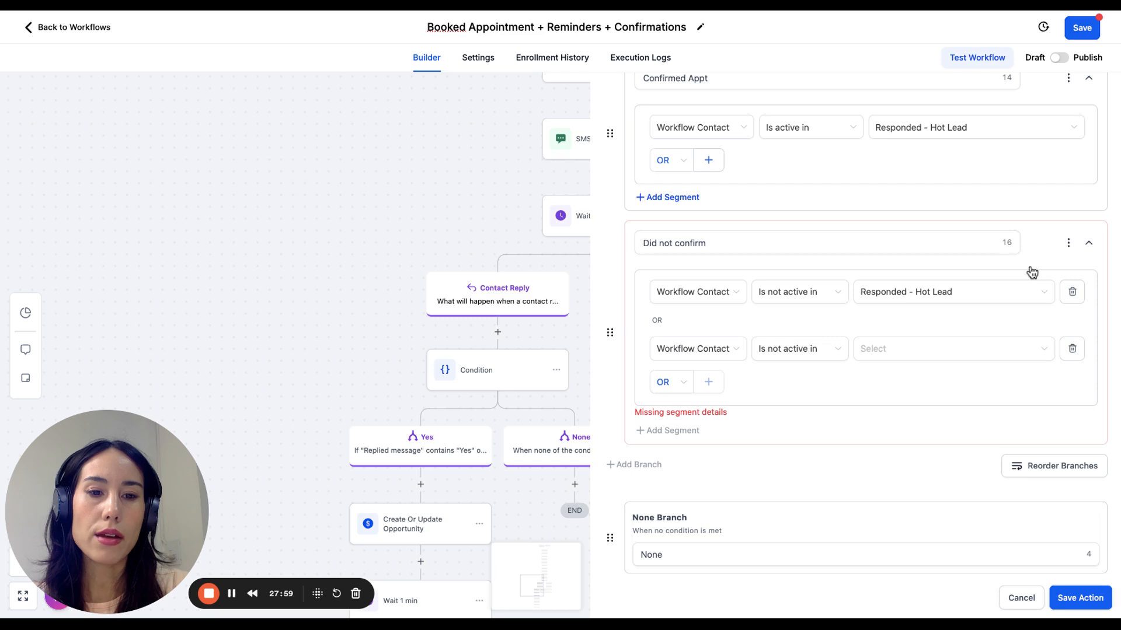
{"action": "left_click", "coordinate": [1075, 349]}
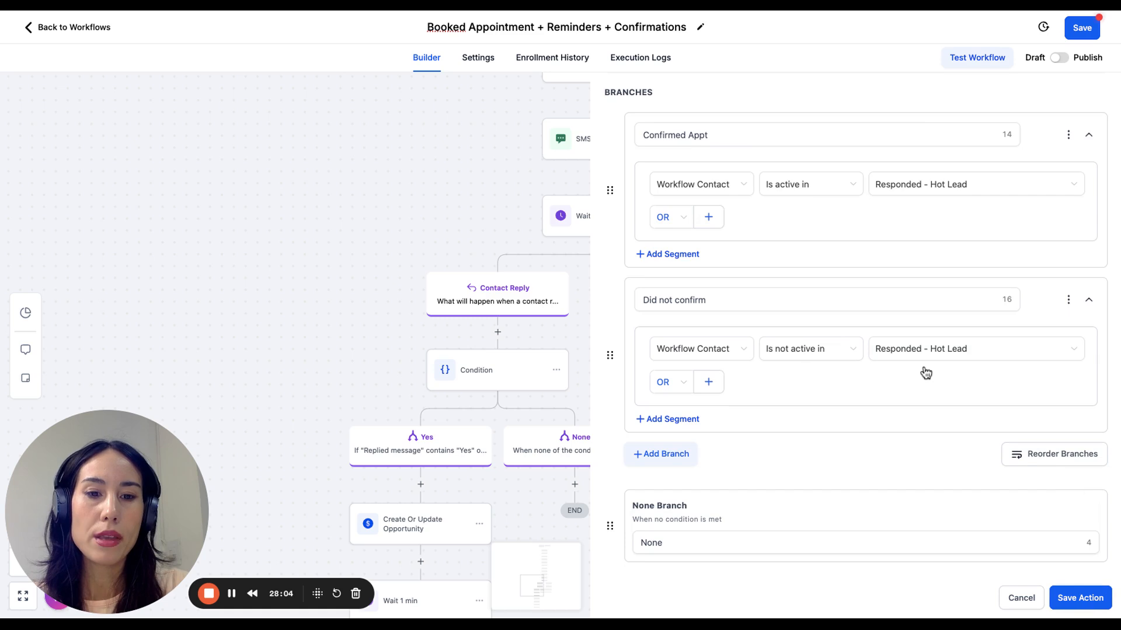
- Save the condition action and add a Wait action under the Did not confirm branch
{"action": "left_click", "coordinate": [1078, 598]}
{"action": "scroll", "coordinate": [870, 350], "scroll_direction": "down", "scroll_amount": 5}
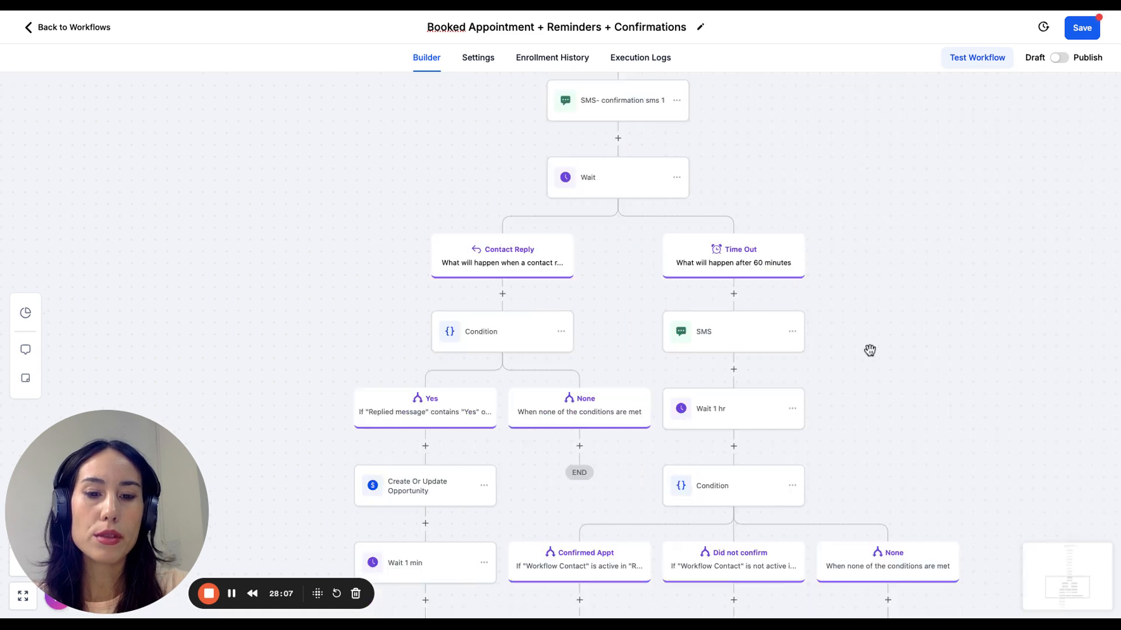
{"action": "scroll", "coordinate": [826, 347], "scroll_direction": "down", "scroll_amount": 1}
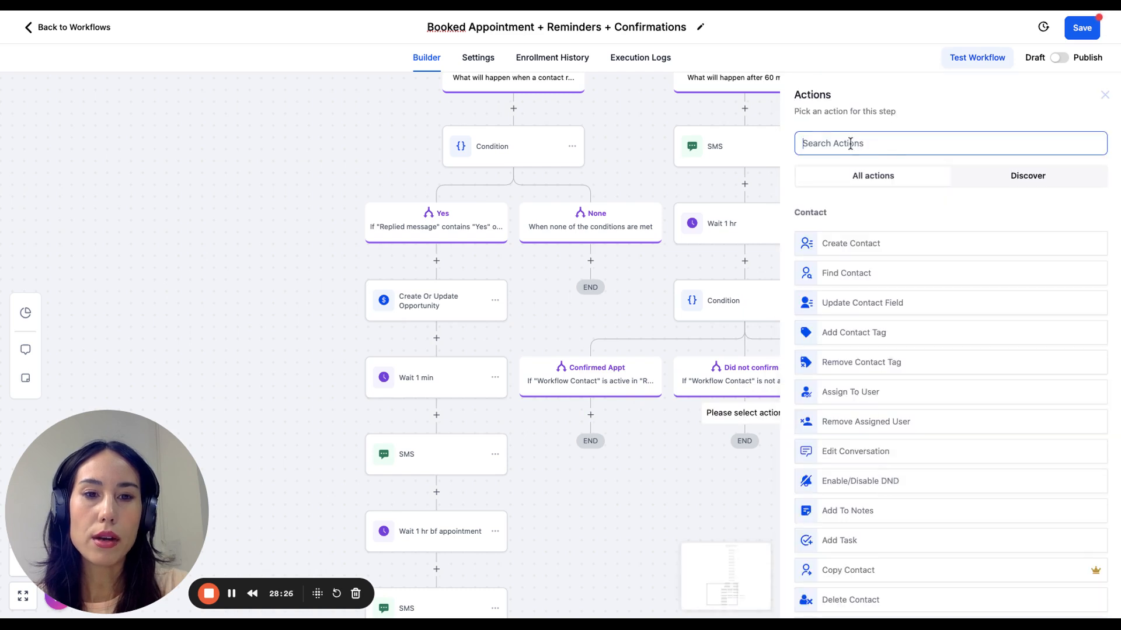
{"action": "type", "text": "wait"}
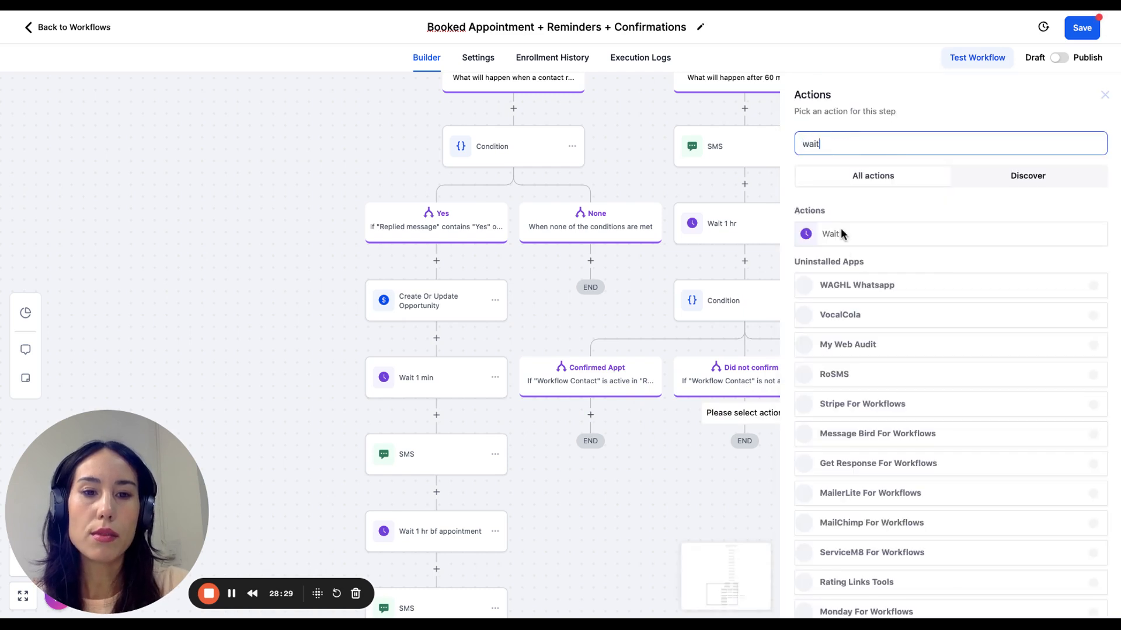
{"action": "left_click", "coordinate": [841, 235]}
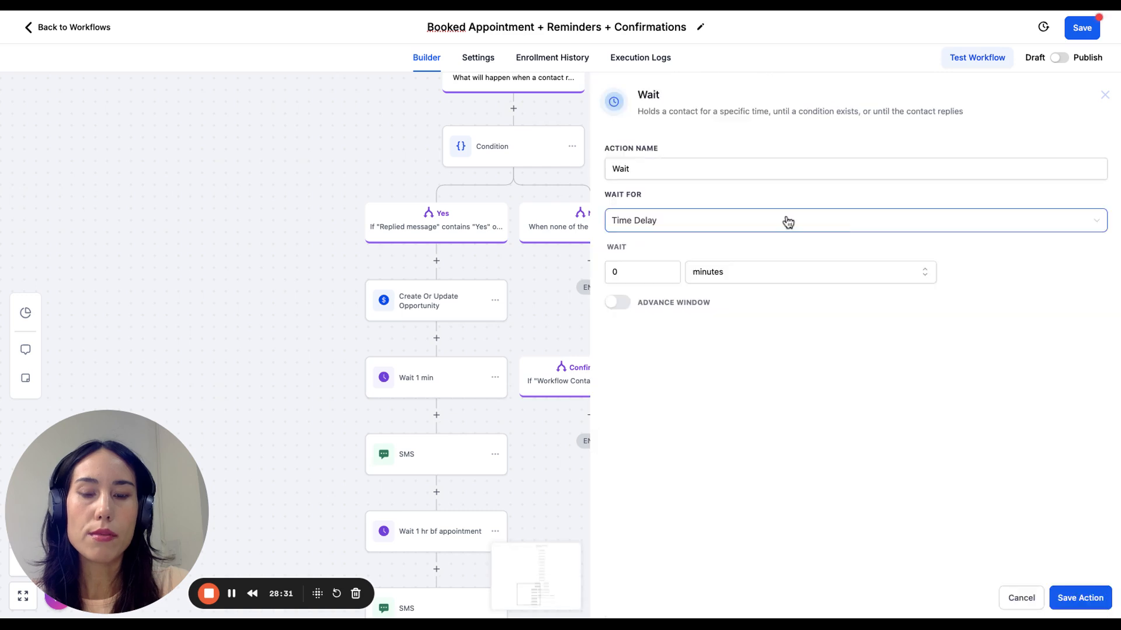
- Set the new Wait action's time delay to 25 minutes
{"action": "left_click", "coordinate": [656, 270]}
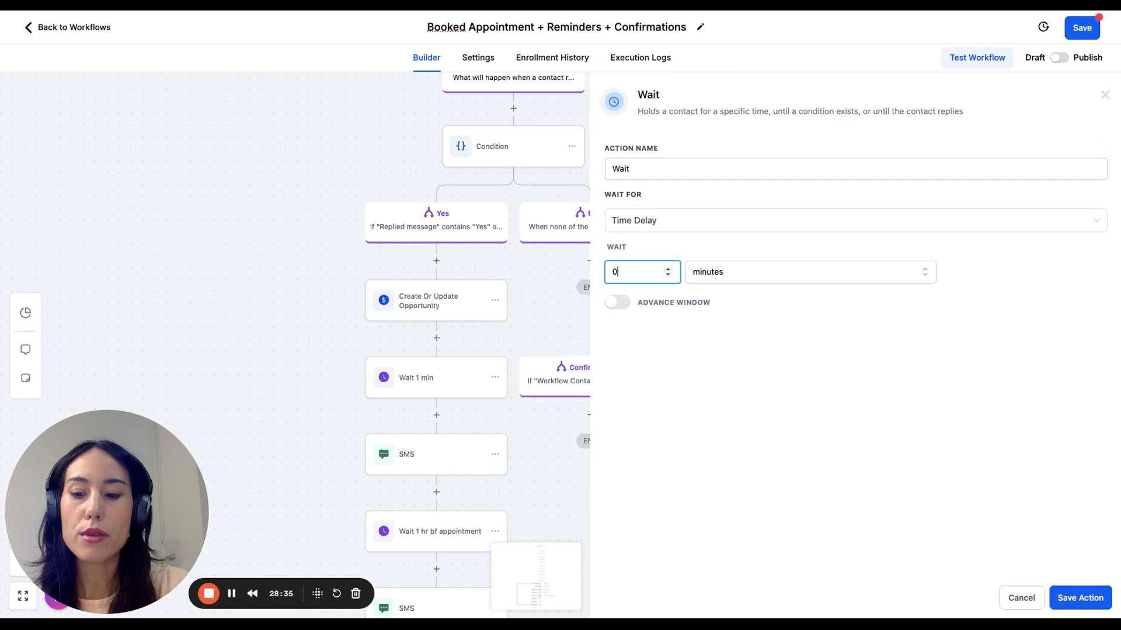
{"action": "key", "text": "BackSpace"}
{"action": "type", "text": "25"}
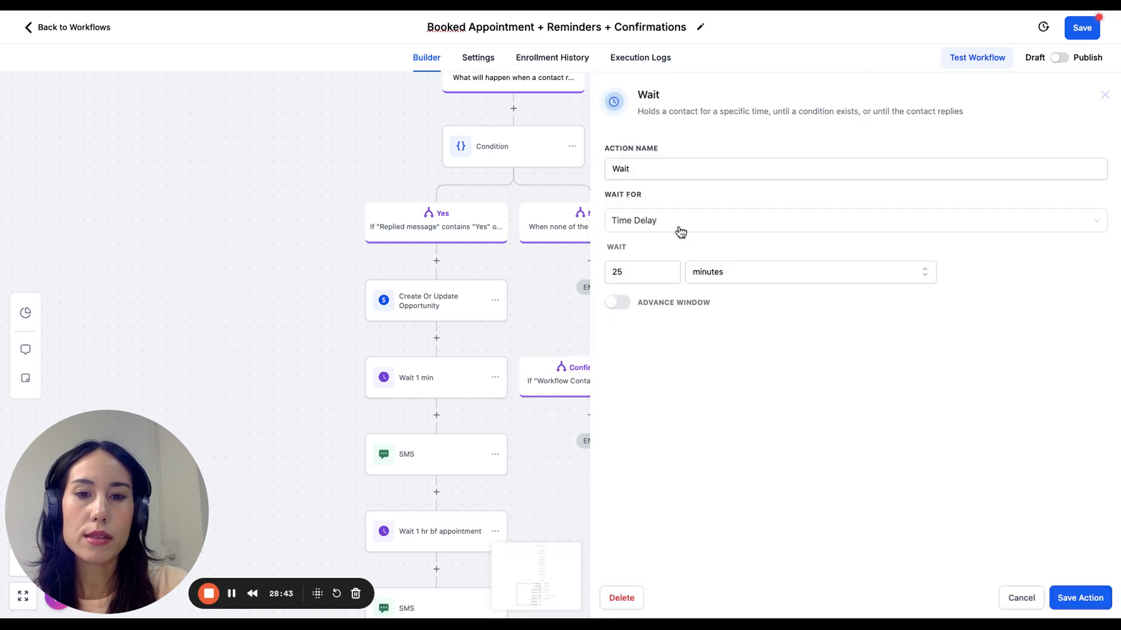
- Make the Wait action hold until 35 minutes before the Event / Appointment time, then save the action and the workflow
{"action": "left_click", "coordinate": [680, 231]}
{"action": "left_click", "coordinate": [694, 317]}
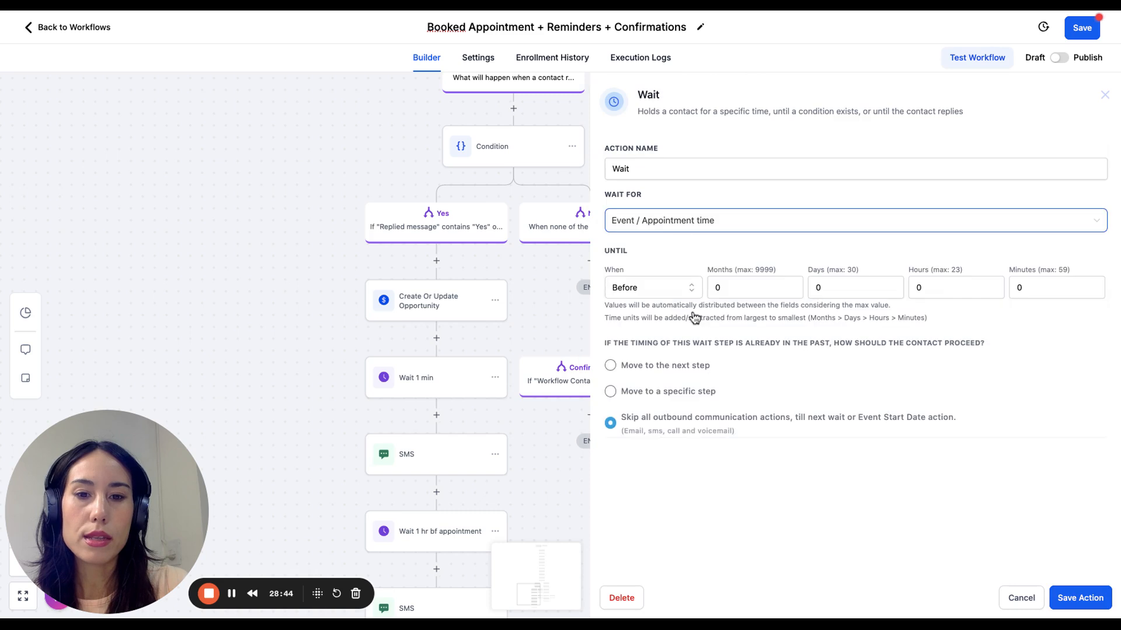
{"action": "left_click", "coordinate": [1030, 286]}
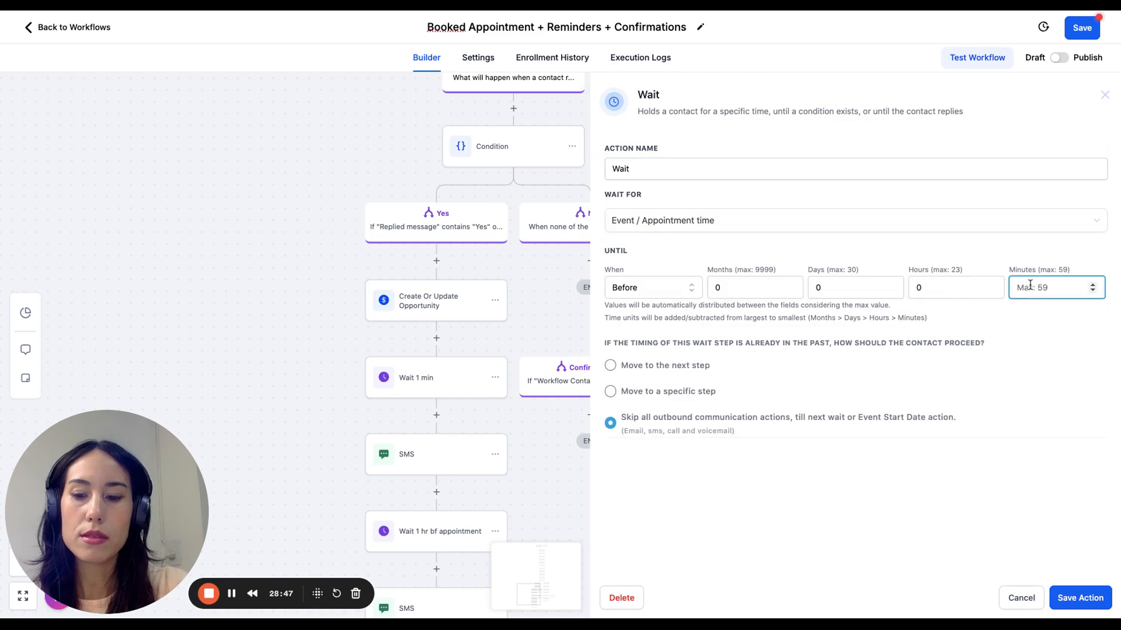
{"action": "type", "text": "3"}
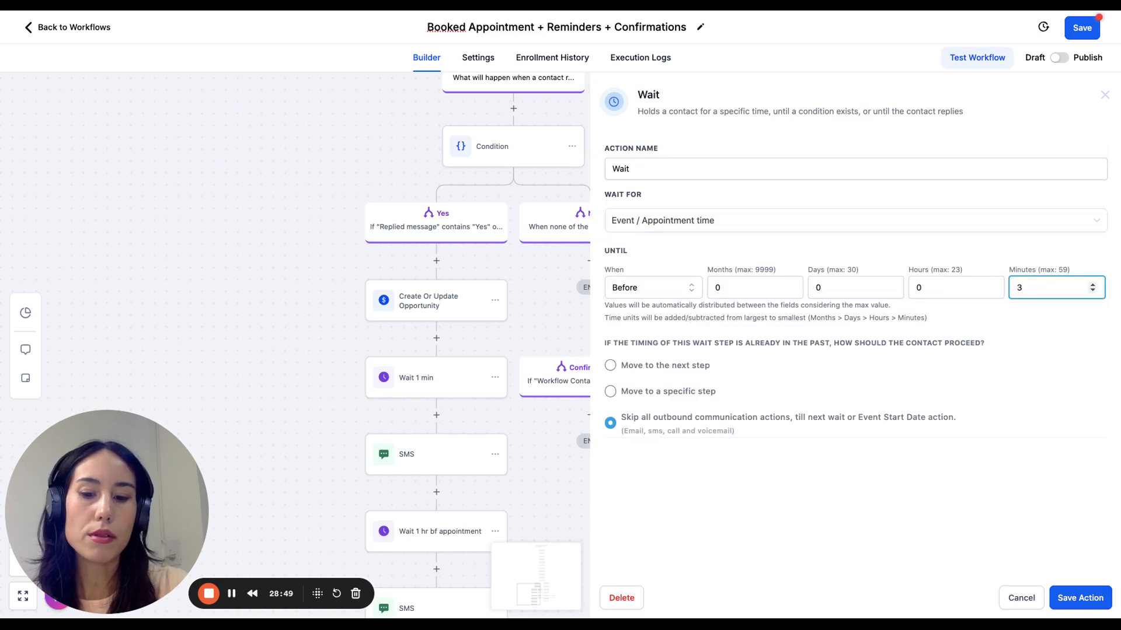
{"action": "type", "text": "0"}
{"action": "left_click", "coordinate": [1080, 597]}
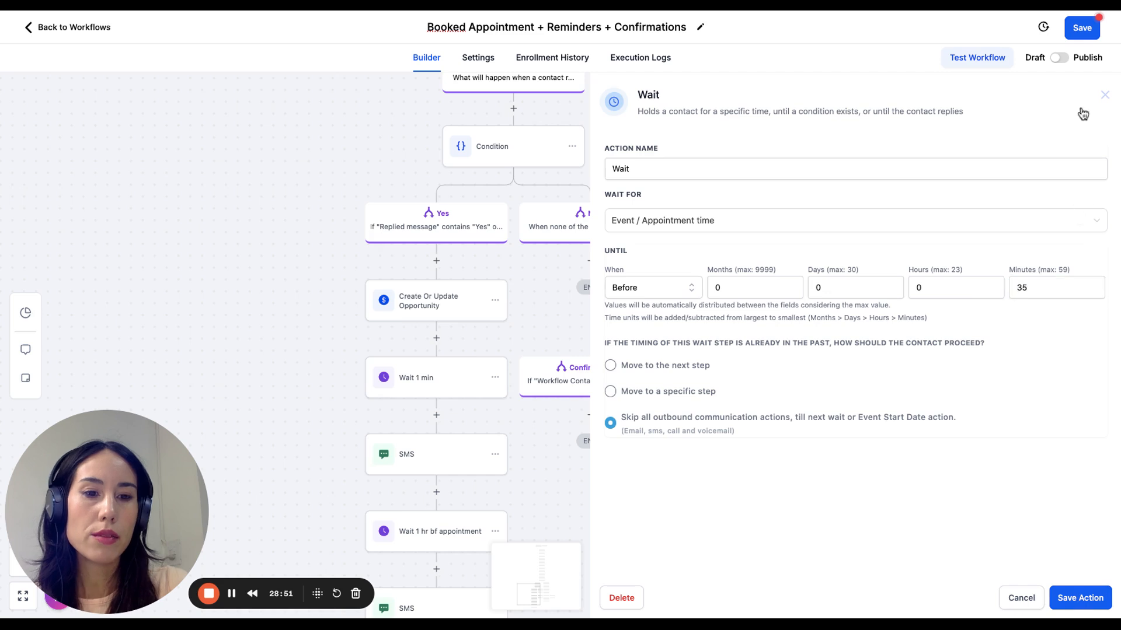
{"action": "left_click", "coordinate": [1083, 31]}
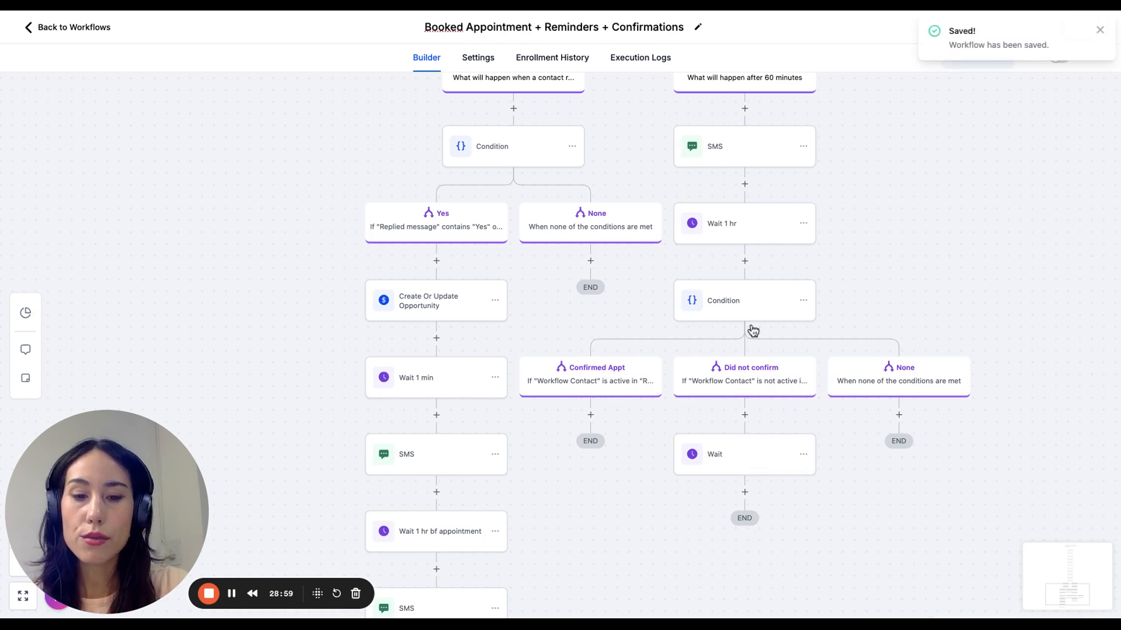
{"action": "scroll", "coordinate": [753, 413], "scroll_direction": "down", "scroll_amount": 5}
{"action": "scroll", "coordinate": [753, 414], "scroll_direction": "down", "scroll_amount": 1}
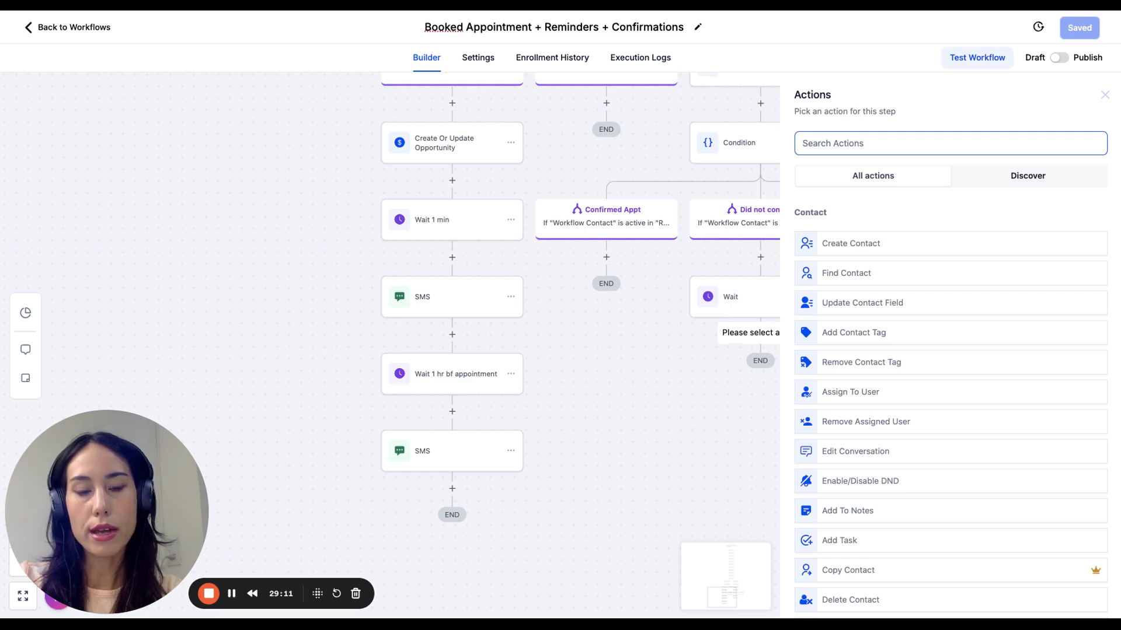
{"action": "type", "text": "if"}
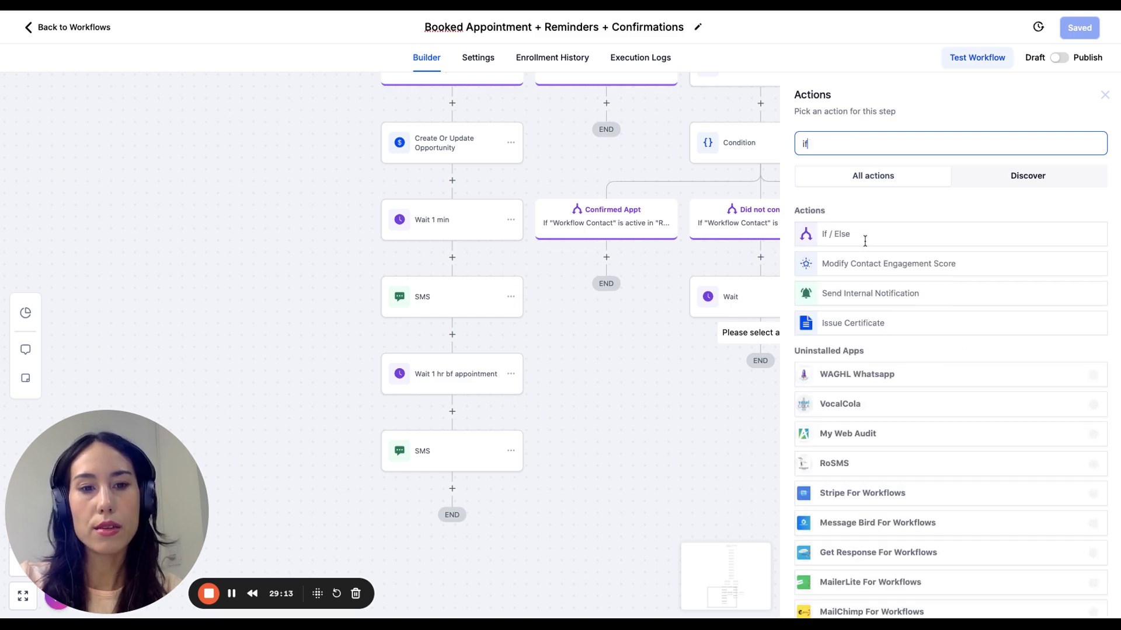
{"action": "left_click", "coordinate": [896, 231]}
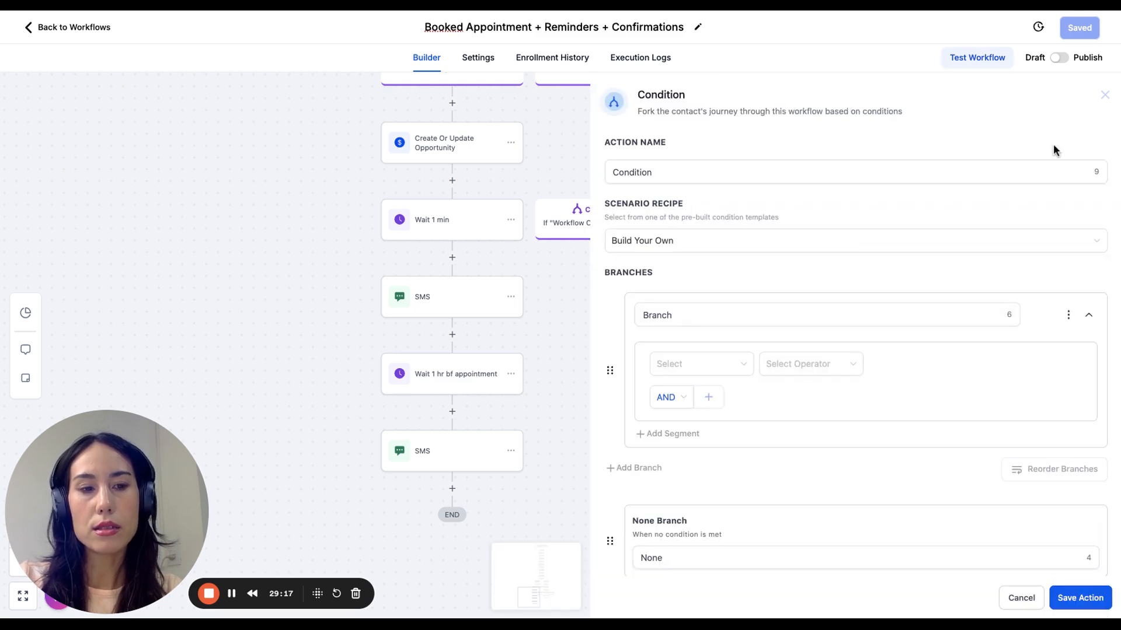
{"action": "left_click", "coordinate": [1104, 95]}
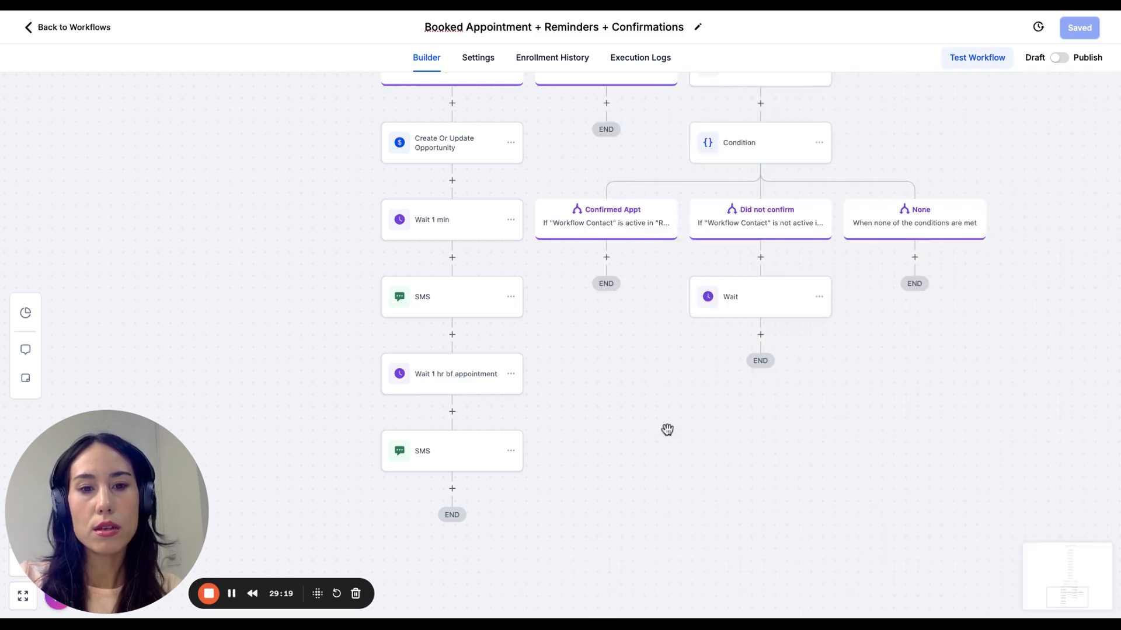
{"action": "scroll", "coordinate": [667, 430], "scroll_direction": "up", "scroll_amount": 2}
{"action": "scroll", "coordinate": [667, 430], "scroll_direction": "up", "scroll_amount": 8}
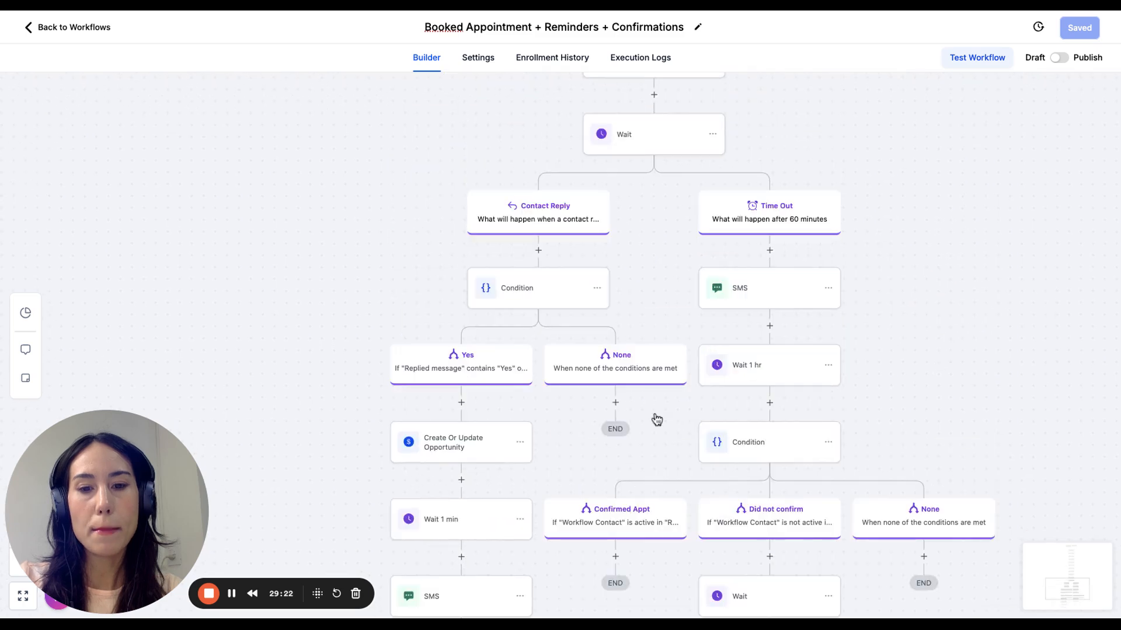
{"action": "left_click", "coordinate": [596, 288]}
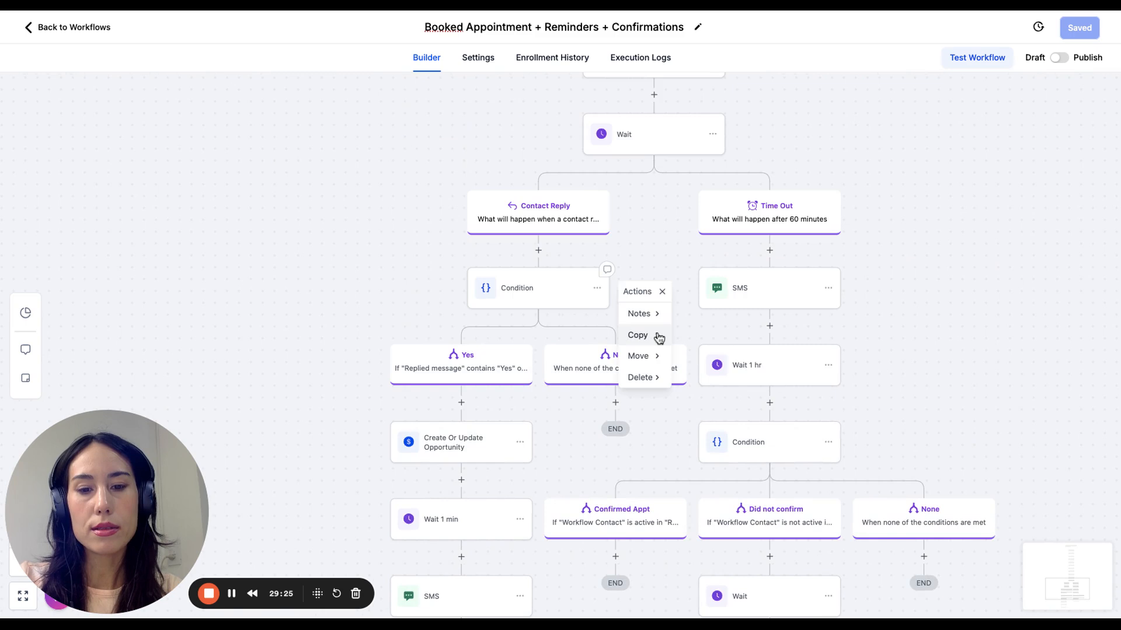
{"action": "left_click", "coordinate": [877, 296]}
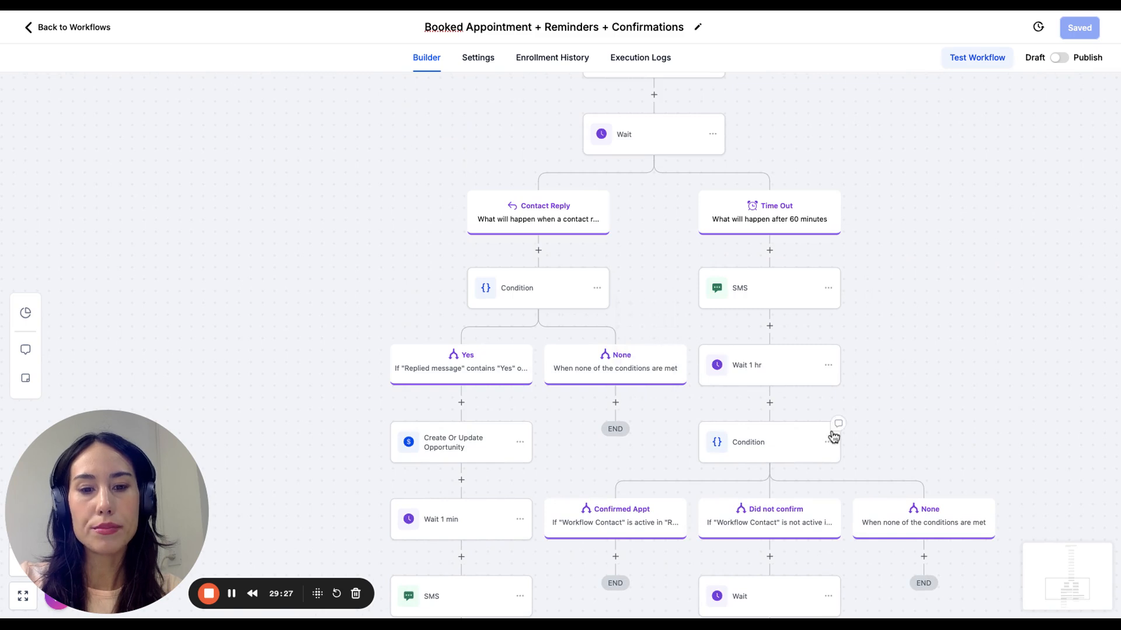
- Rename the Wait action under the Did not confirm branch to "Wait 25" and save the action
{"action": "scroll", "coordinate": [833, 438], "scroll_direction": "down", "scroll_amount": 5}
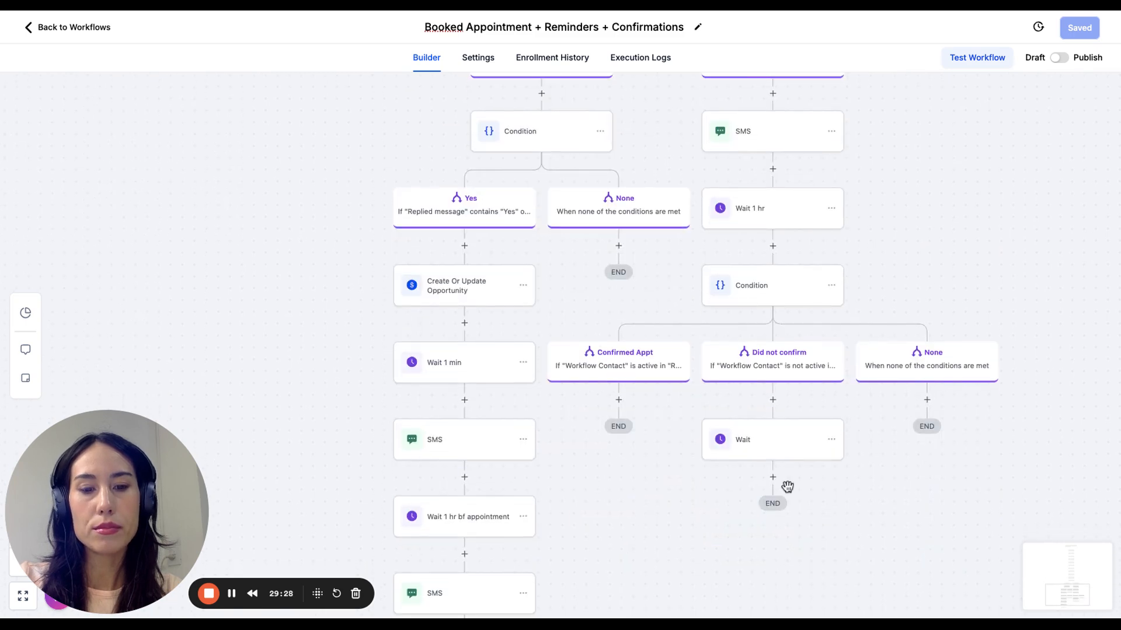
{"action": "scroll", "coordinate": [786, 485], "scroll_direction": "down", "scroll_amount": 2}
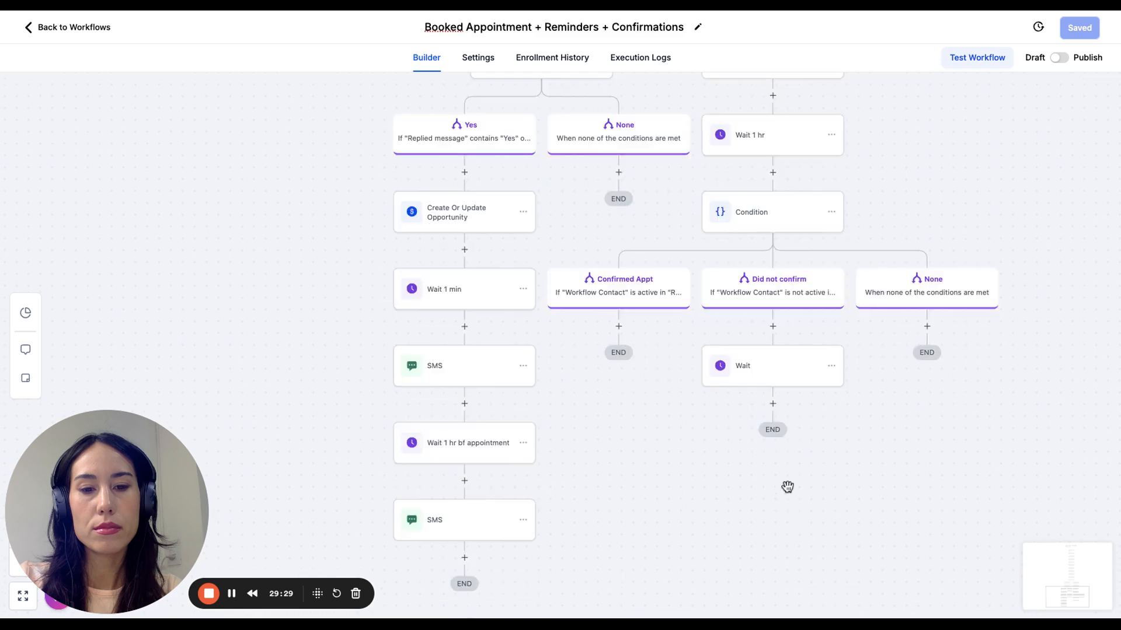
{"action": "scroll", "coordinate": [770, 408], "scroll_direction": "right", "scroll_amount": 2}
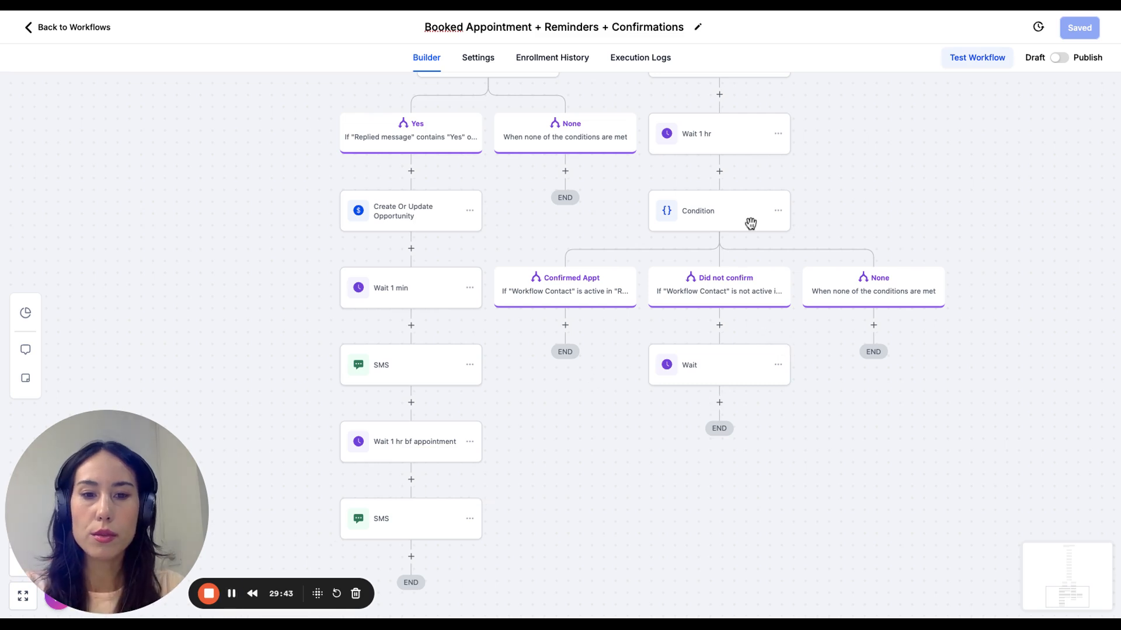
{"action": "left_click", "coordinate": [717, 372]}
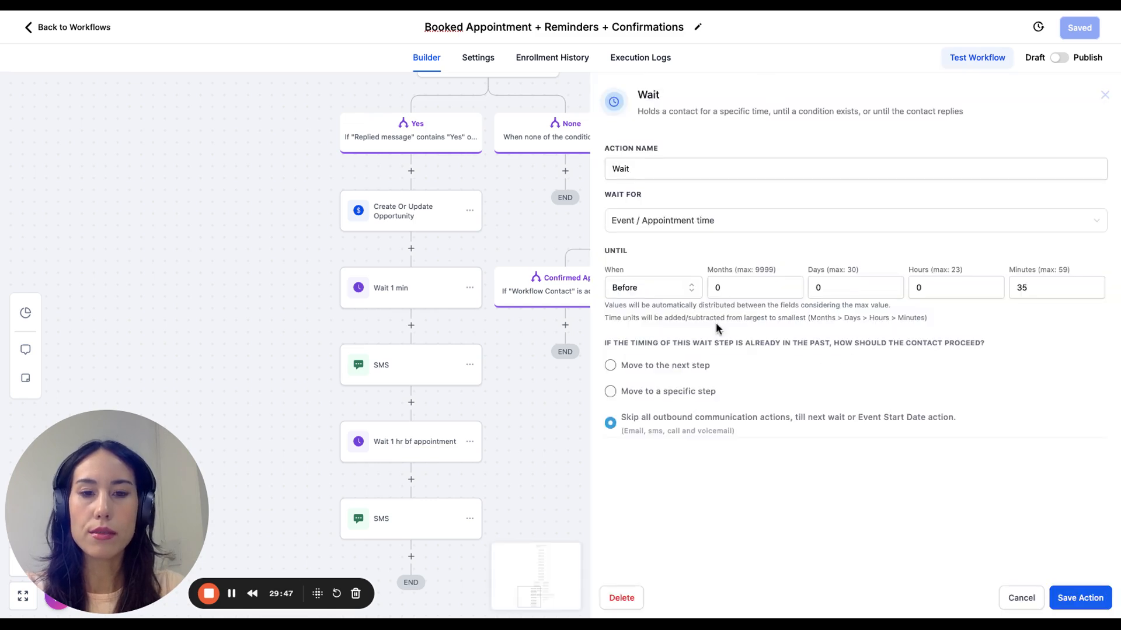
{"action": "left_click", "coordinate": [688, 169]}
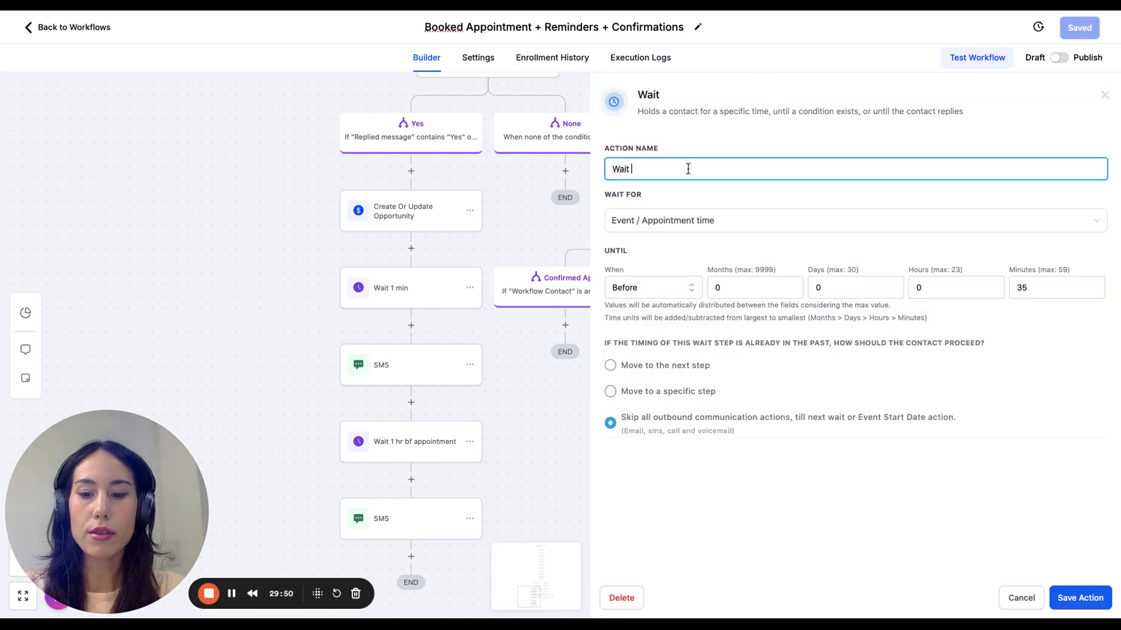
{"action": "type", "text": "25"}
{"action": "left_click", "coordinate": [1081, 592]}
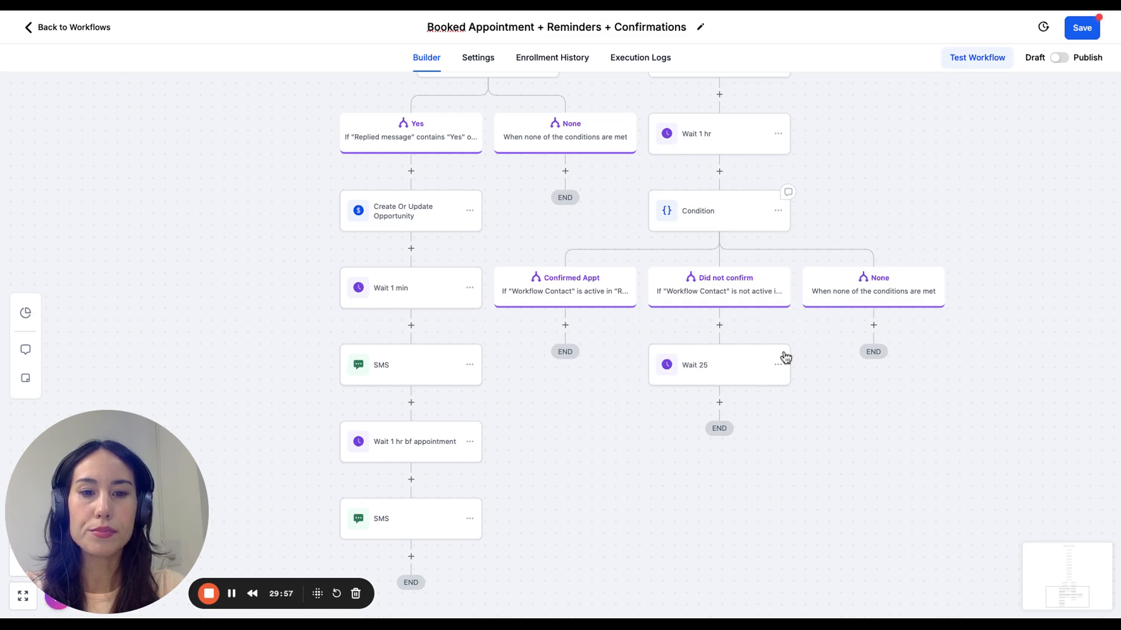
- Copy the Time Out path's condition together with all its following actions to the spot below Wait 25
{"action": "left_click", "coordinate": [780, 212]}
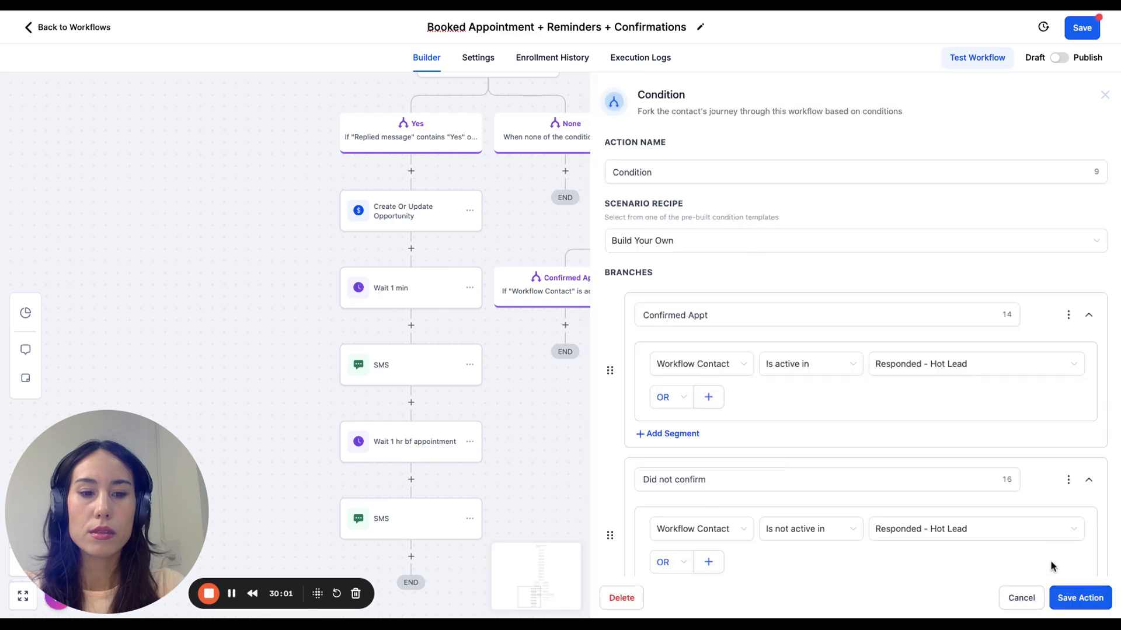
{"action": "left_click", "coordinate": [1021, 598]}
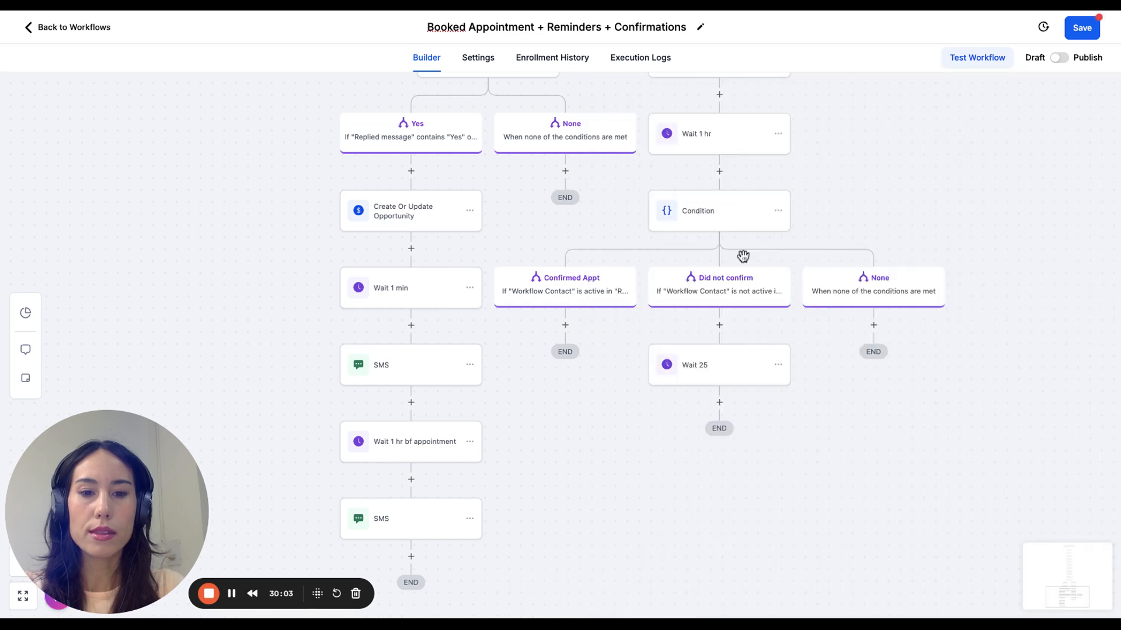
{"action": "left_click", "coordinate": [778, 211]}
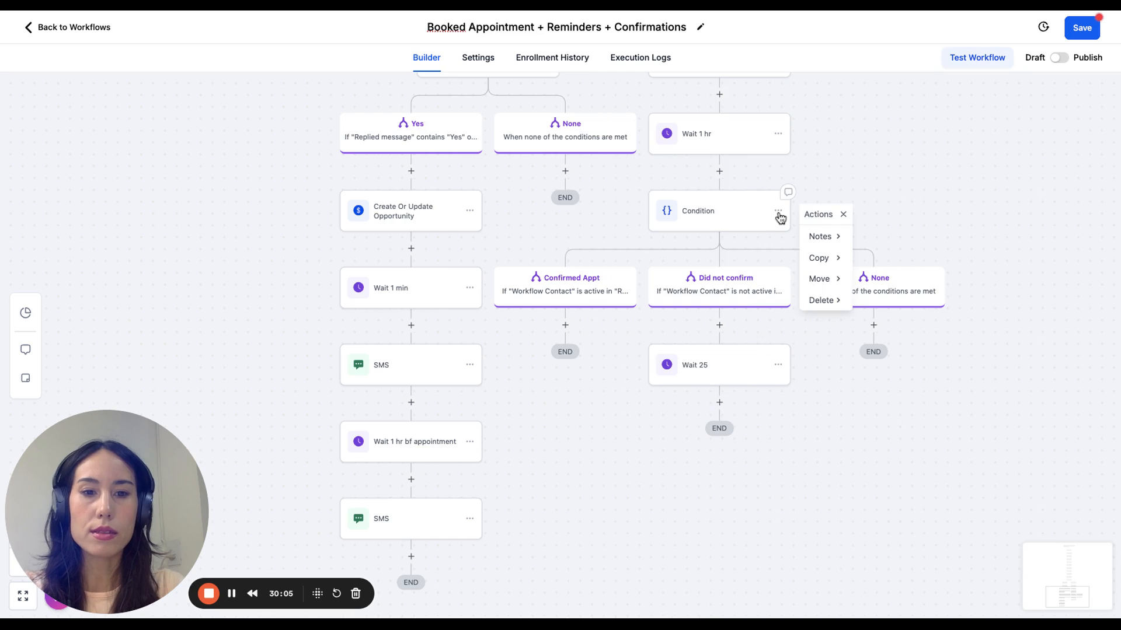
{"action": "left_click", "coordinate": [823, 265]}
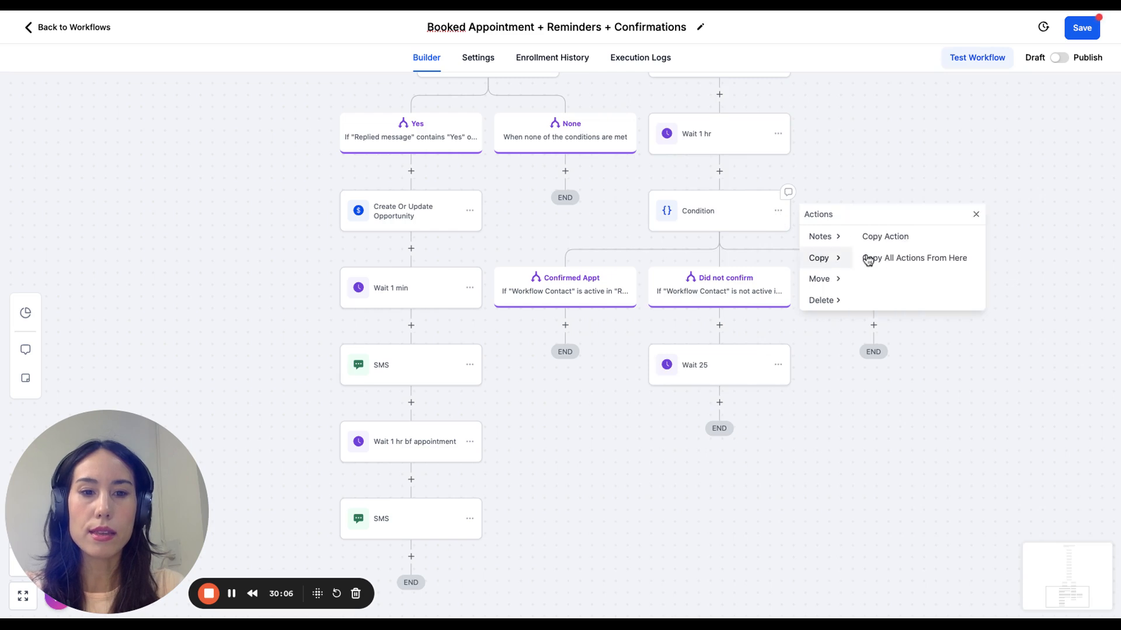
{"action": "left_click", "coordinate": [897, 261]}
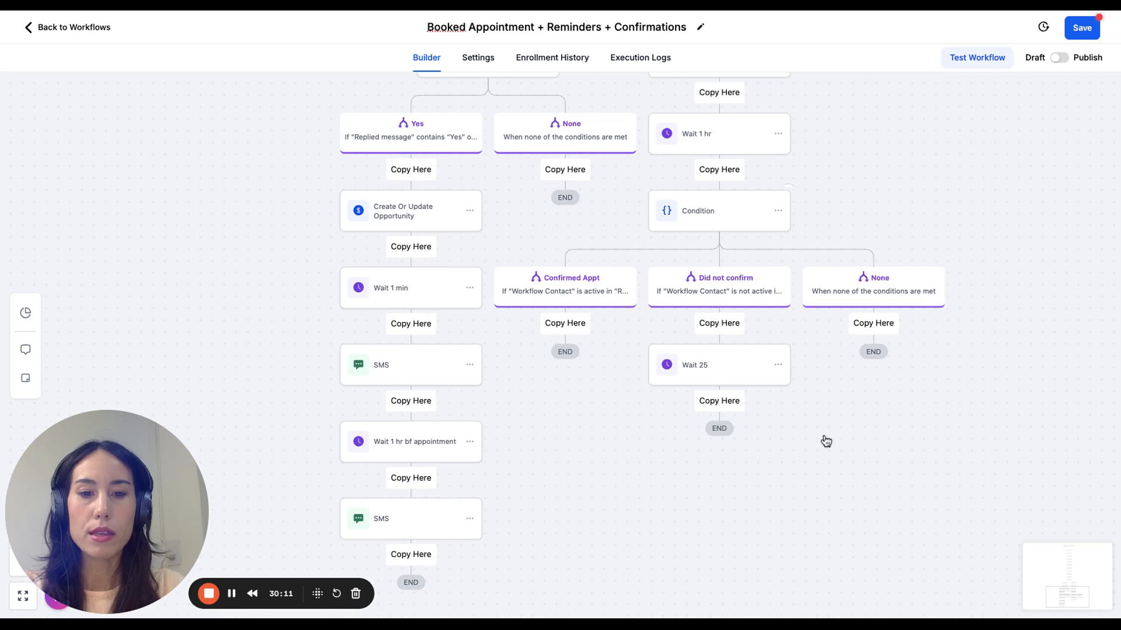
{"action": "left_click", "coordinate": [719, 400]}
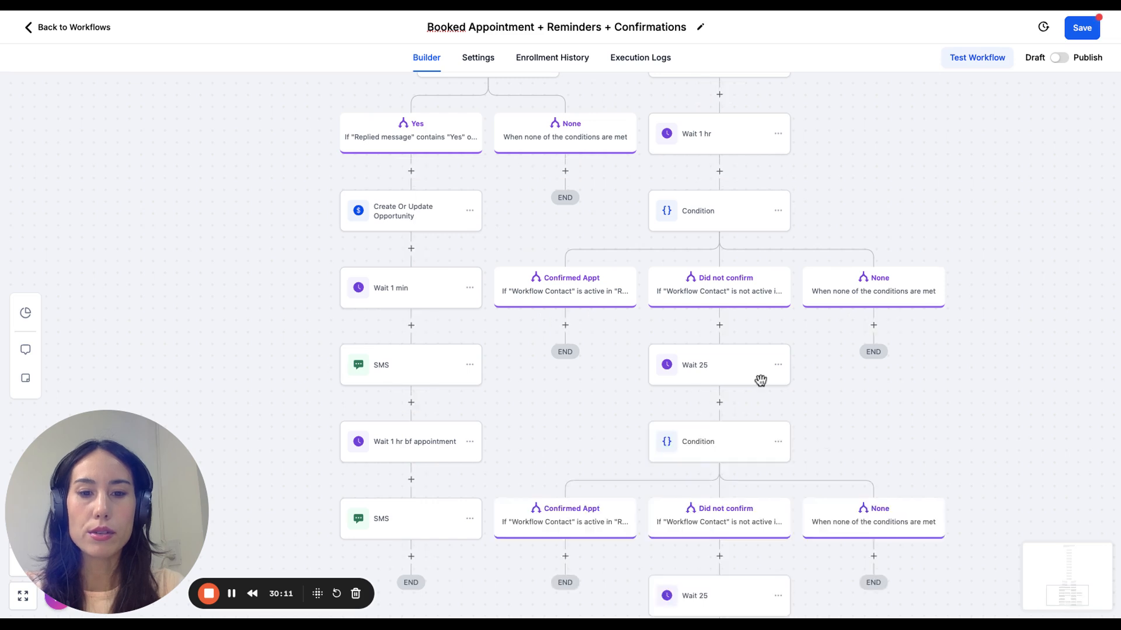
{"action": "scroll", "coordinate": [761, 380], "scroll_direction": "down", "scroll_amount": 1}
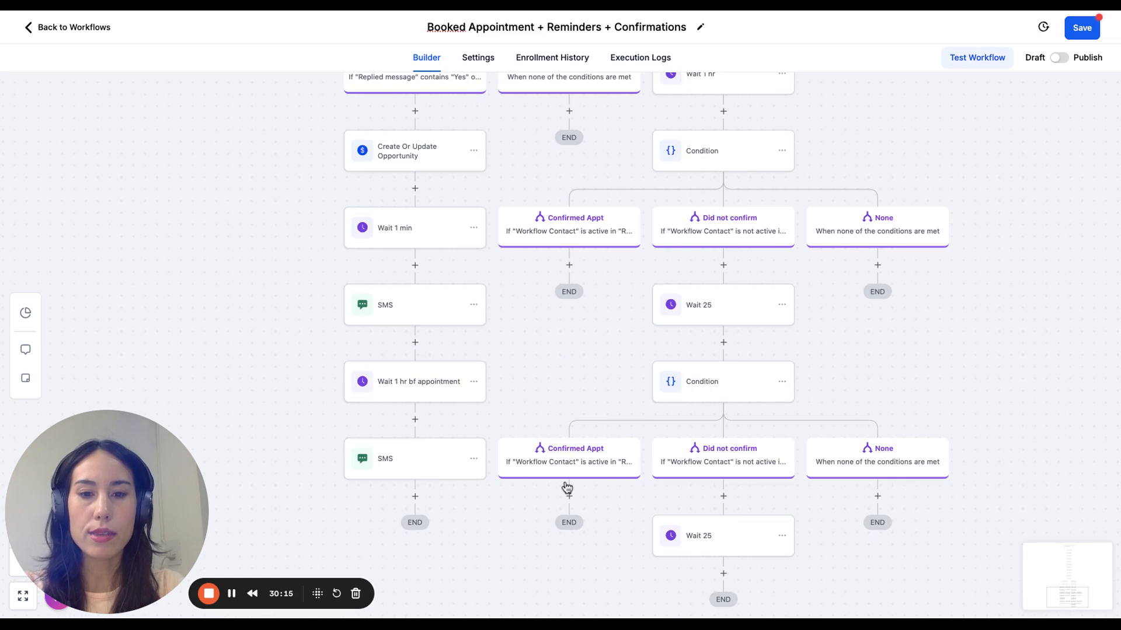
{"action": "scroll", "coordinate": [566, 487], "scroll_direction": "down", "scroll_amount": 1}
{"action": "scroll", "coordinate": [569, 479], "scroll_direction": "down", "scroll_amount": 1}
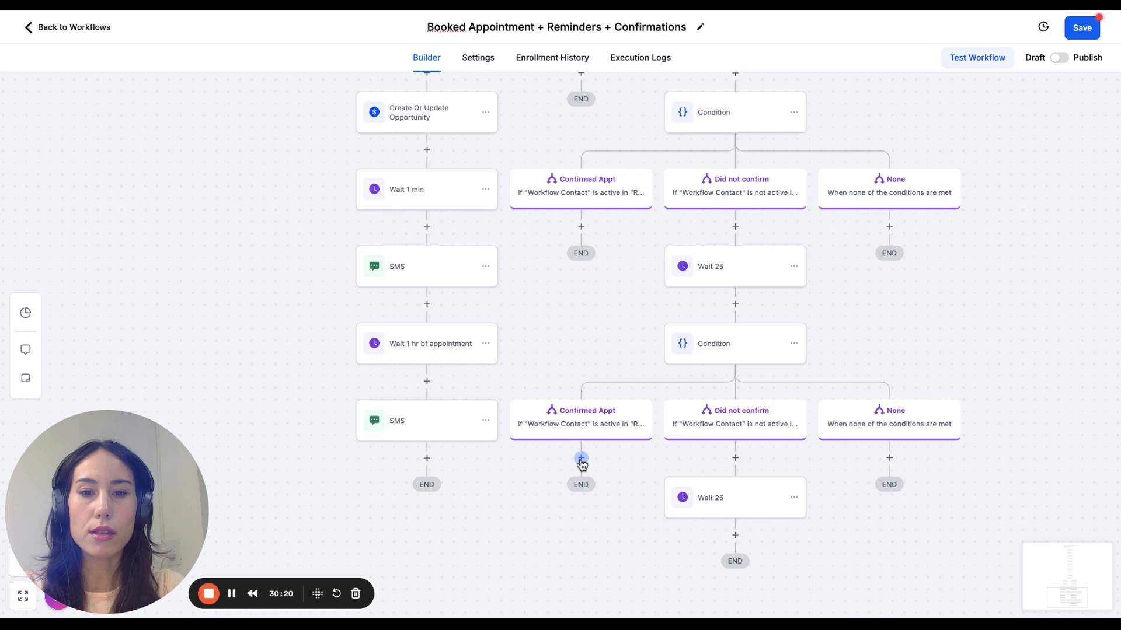
{"action": "left_click", "coordinate": [580, 460]}
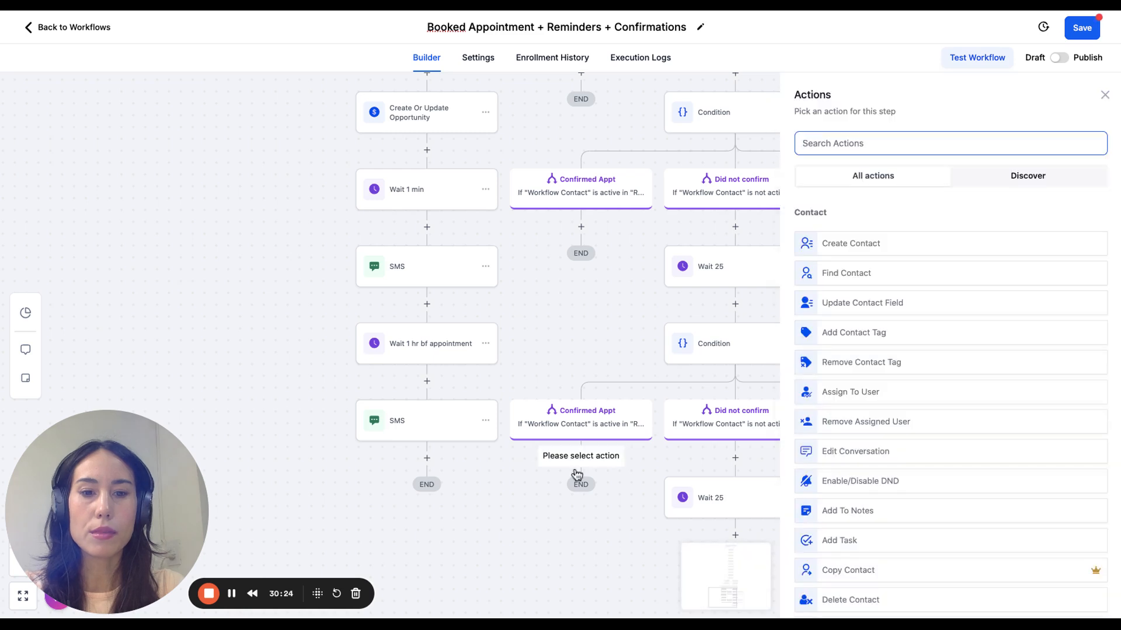
{"action": "left_click", "coordinate": [577, 475]}
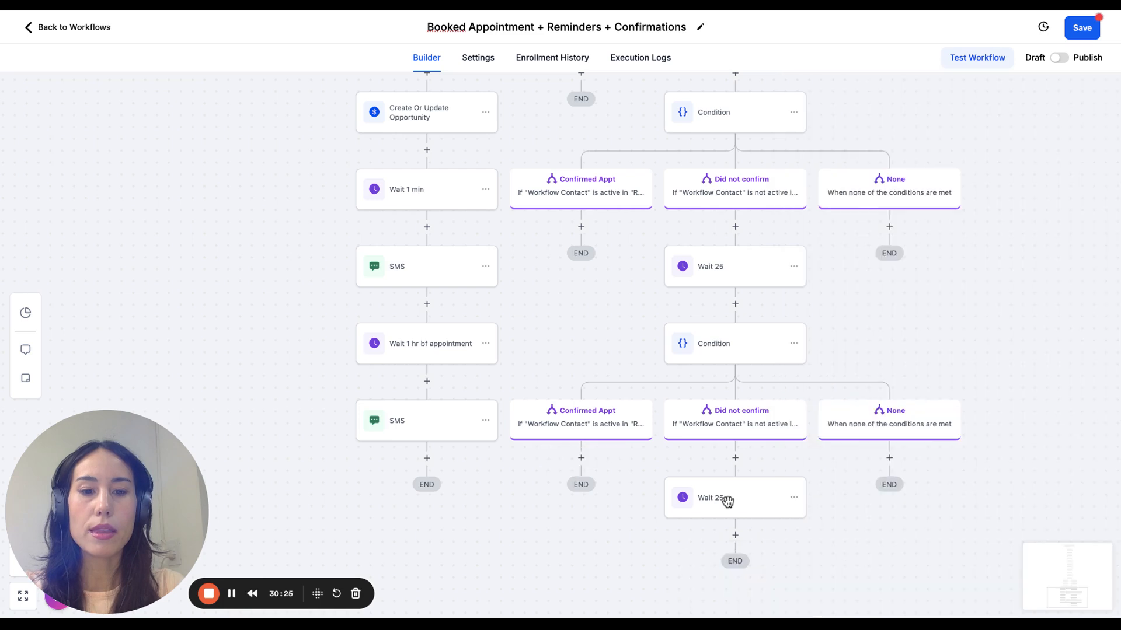
- Delete the copied Wait 25 action under the lower condition's Did not confirm branch
{"action": "left_click", "coordinate": [727, 501]}
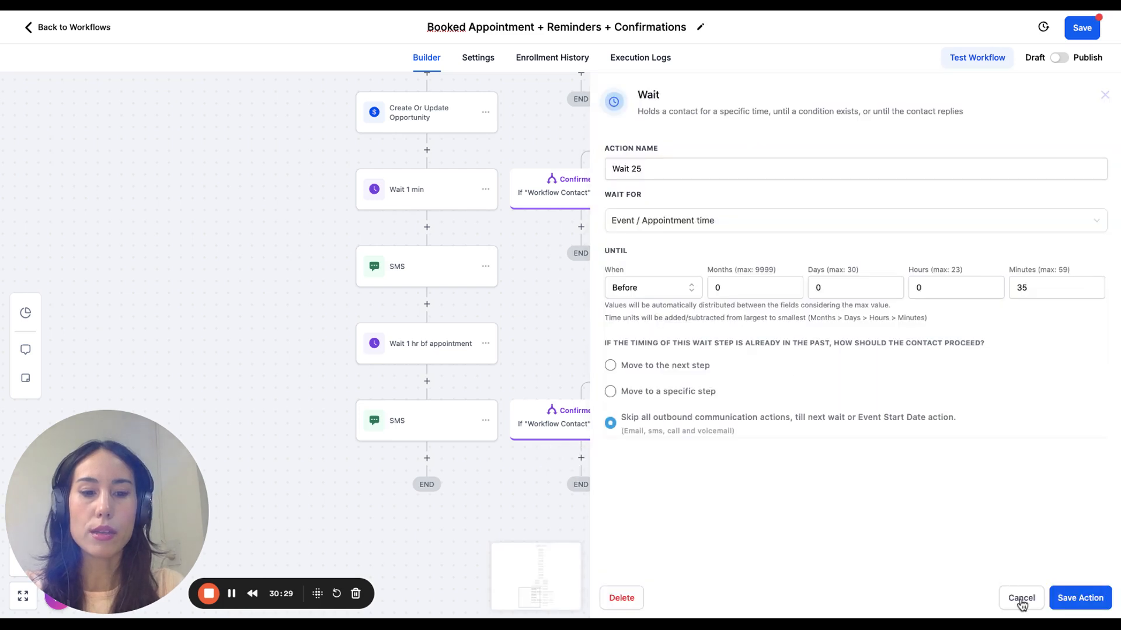
{"action": "left_click", "coordinate": [1021, 598]}
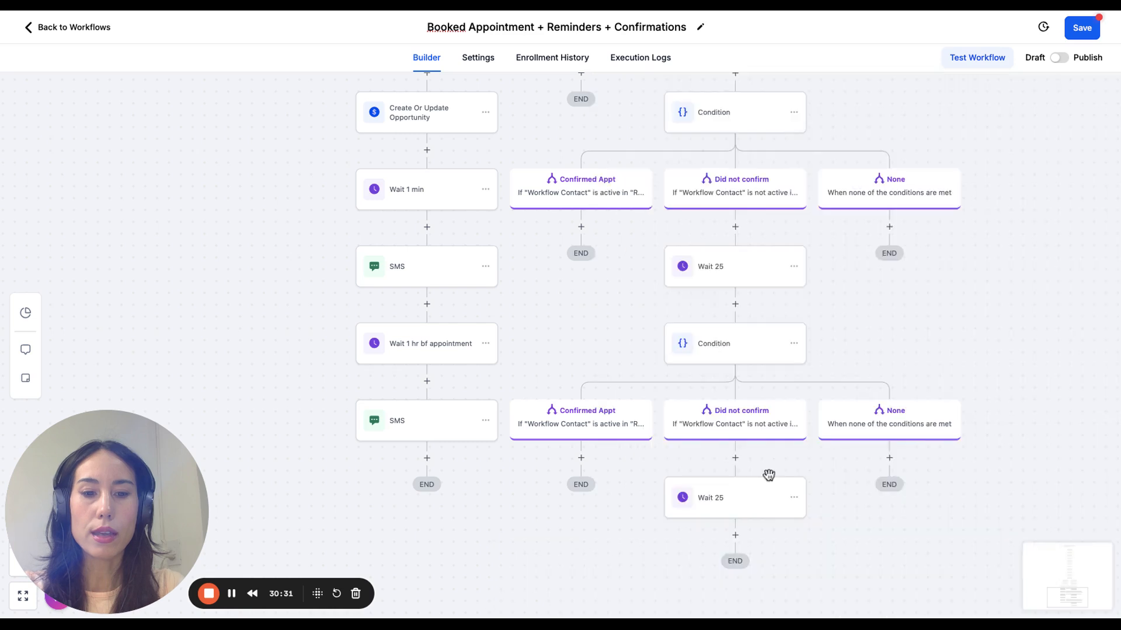
{"action": "left_click", "coordinate": [765, 496]}
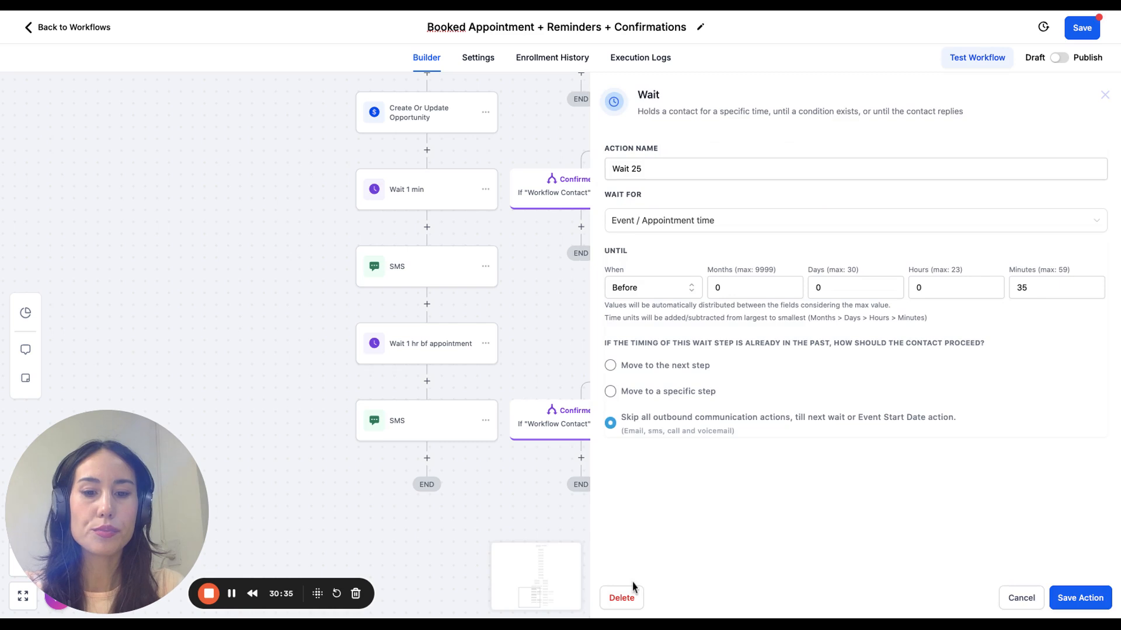
{"action": "left_click", "coordinate": [624, 595]}
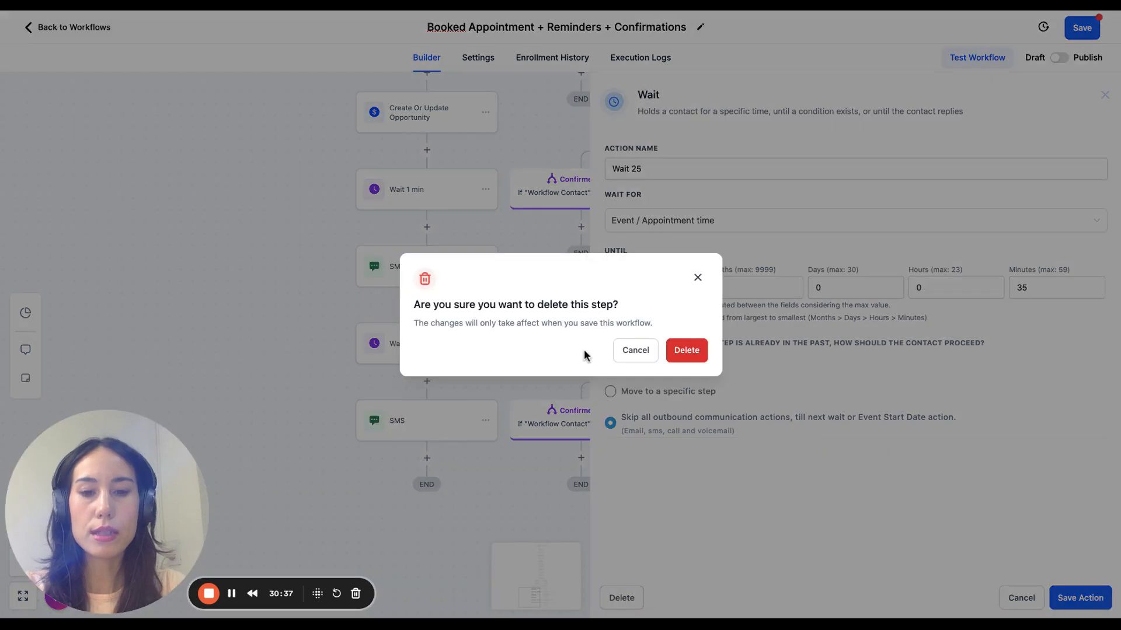
{"action": "left_click", "coordinate": [503, 392]}
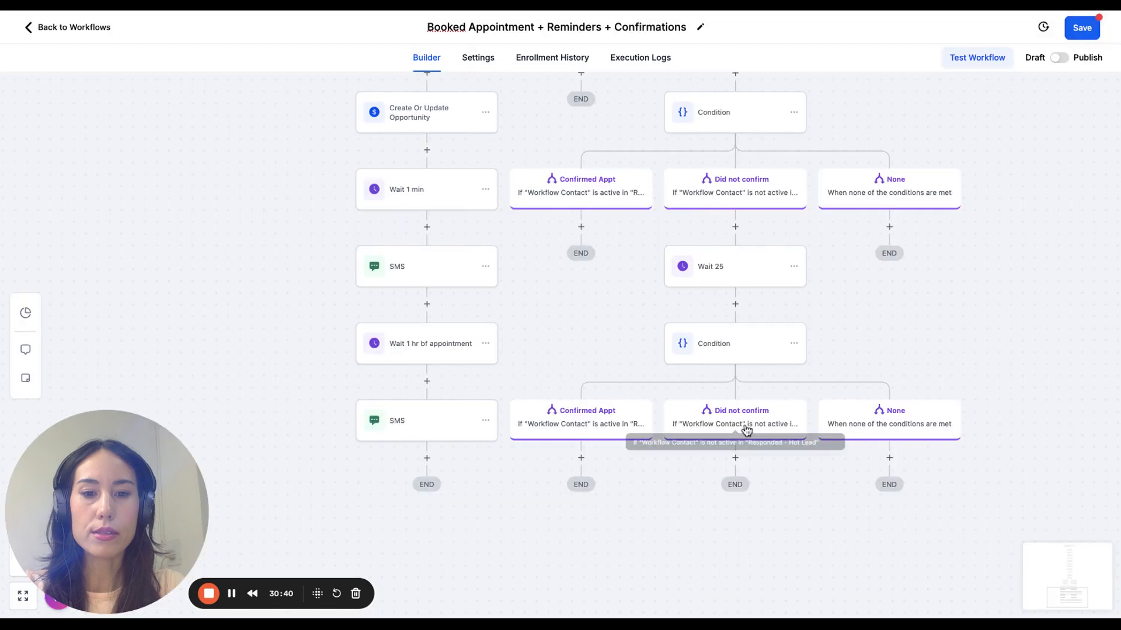
- Add an Update Appointment Status action under the lower condition's Did not confirm branch
{"action": "left_click", "coordinate": [735, 458]}
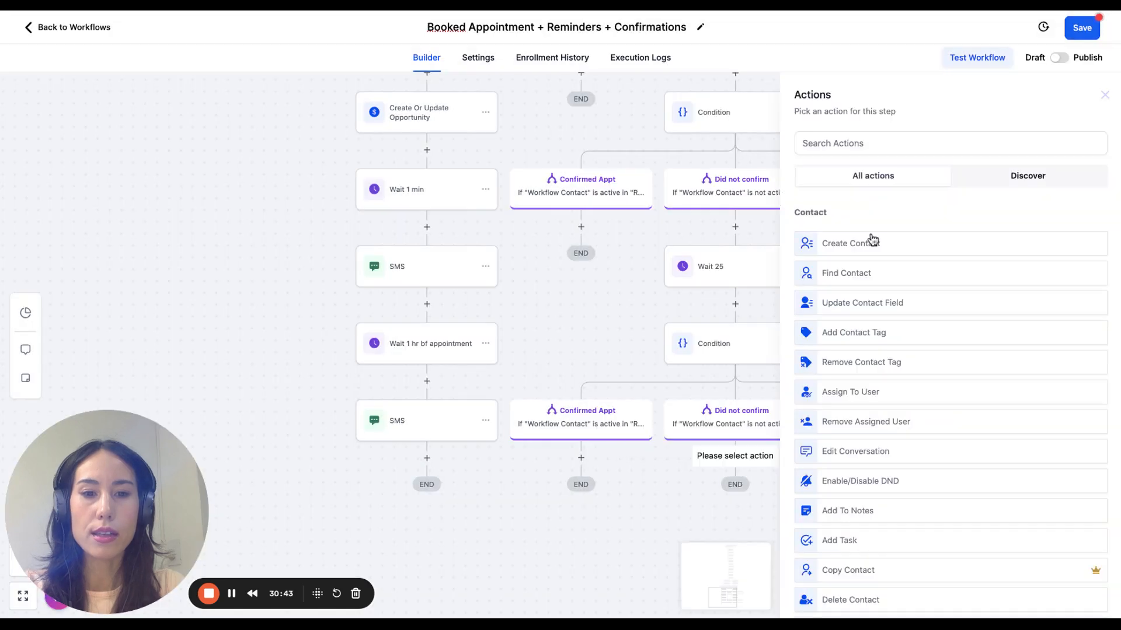
{"action": "left_click", "coordinate": [860, 142]}
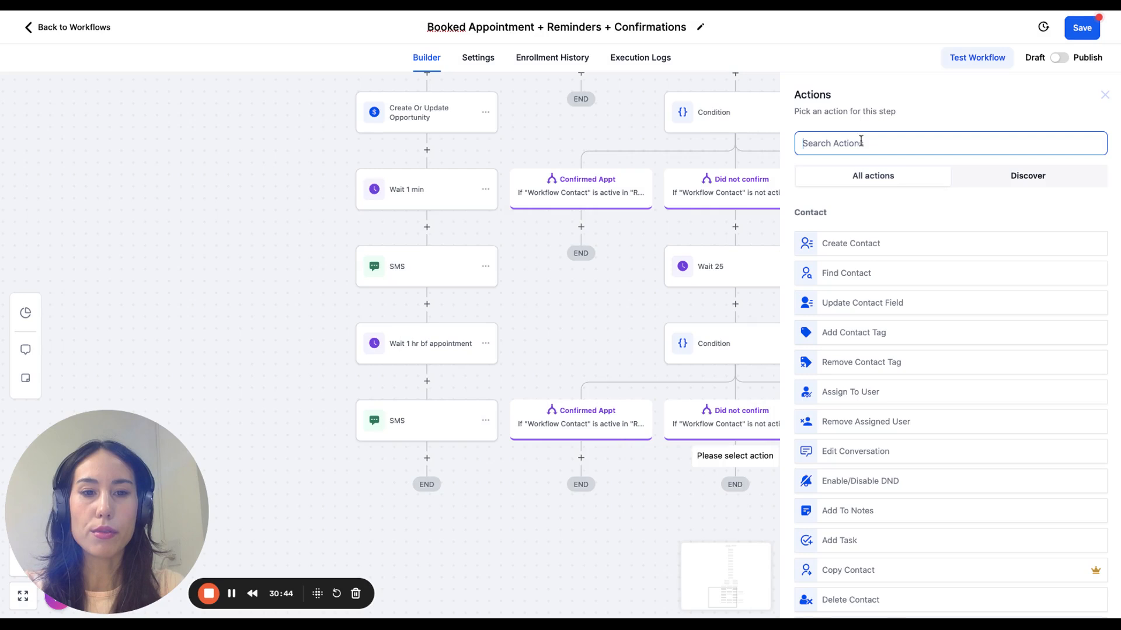
{"action": "type", "text": "c"}
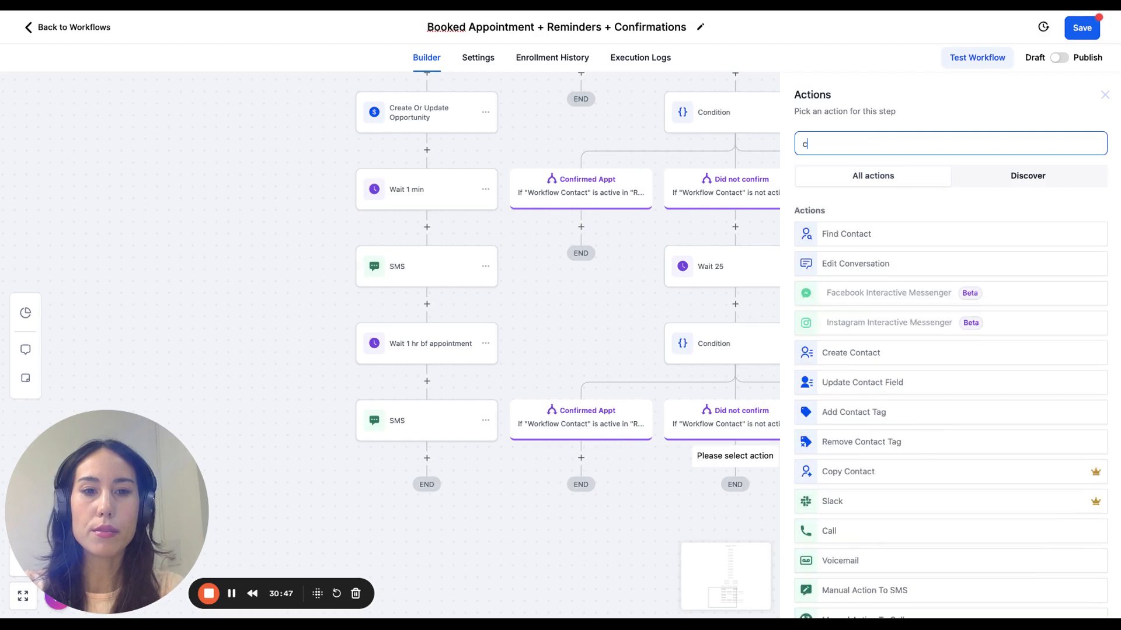
{"action": "key", "text": "BackSpace"}
{"action": "type", "text": "update"}
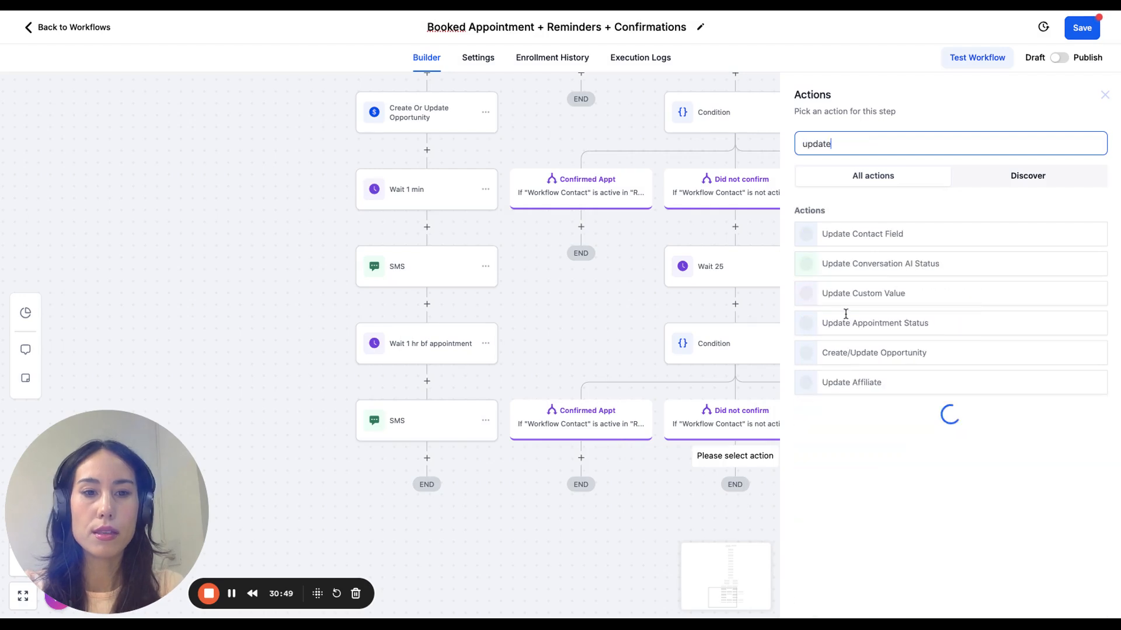
{"action": "left_click", "coordinate": [893, 324]}
- Set the new action's appointment status to cancelled, then save the action and the workflow
{"action": "left_click", "coordinate": [869, 267]}
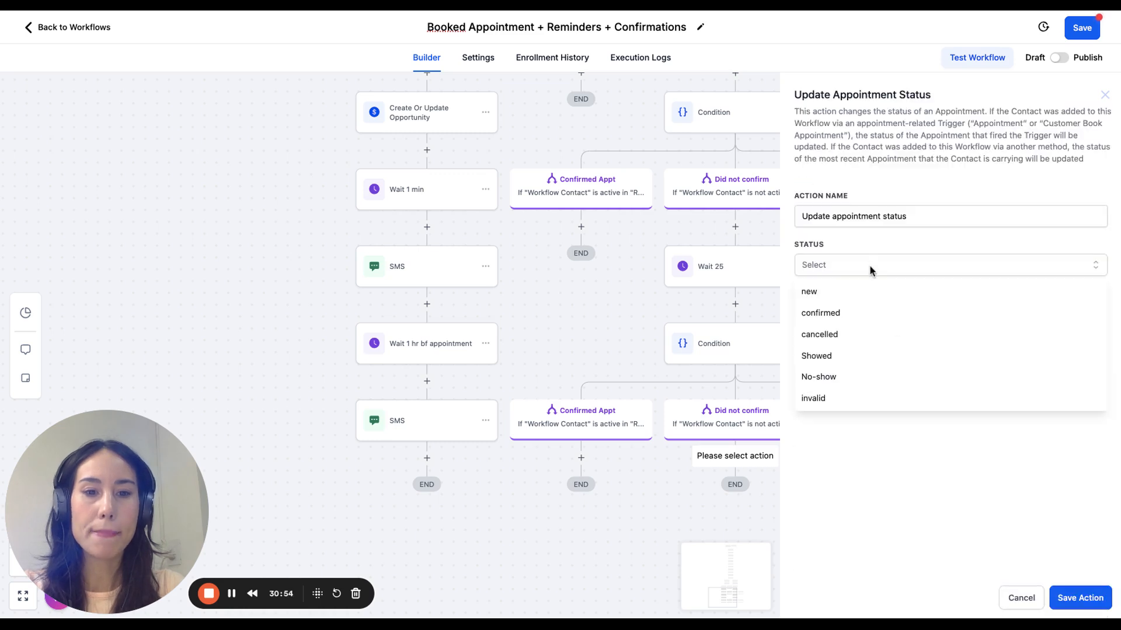
{"action": "left_click", "coordinate": [861, 340]}
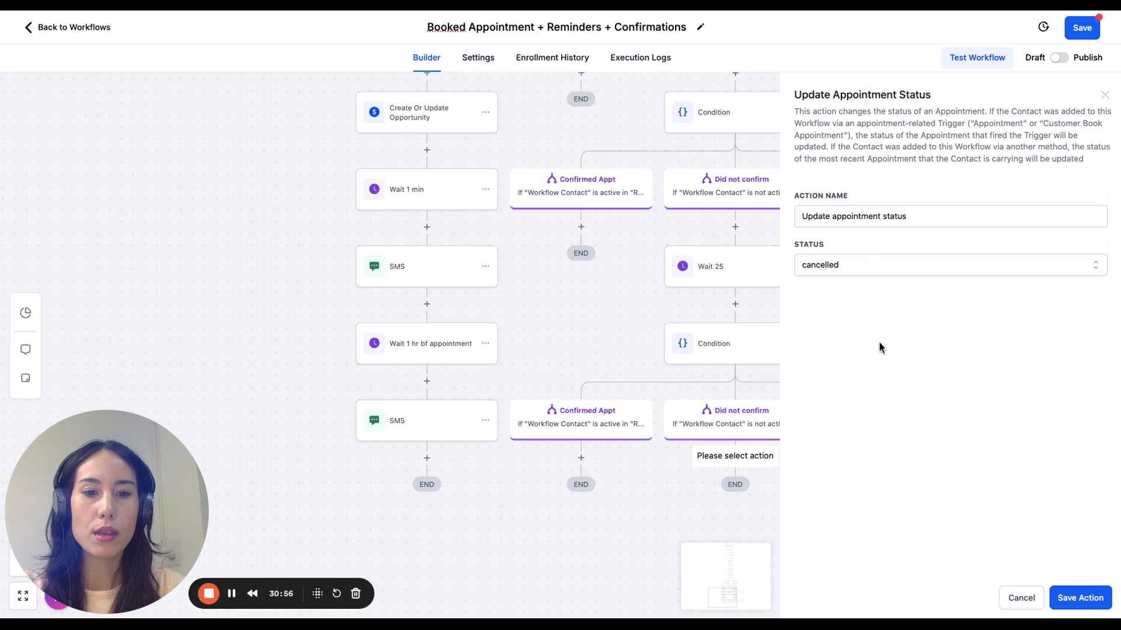
{"action": "left_click", "coordinate": [1077, 598]}
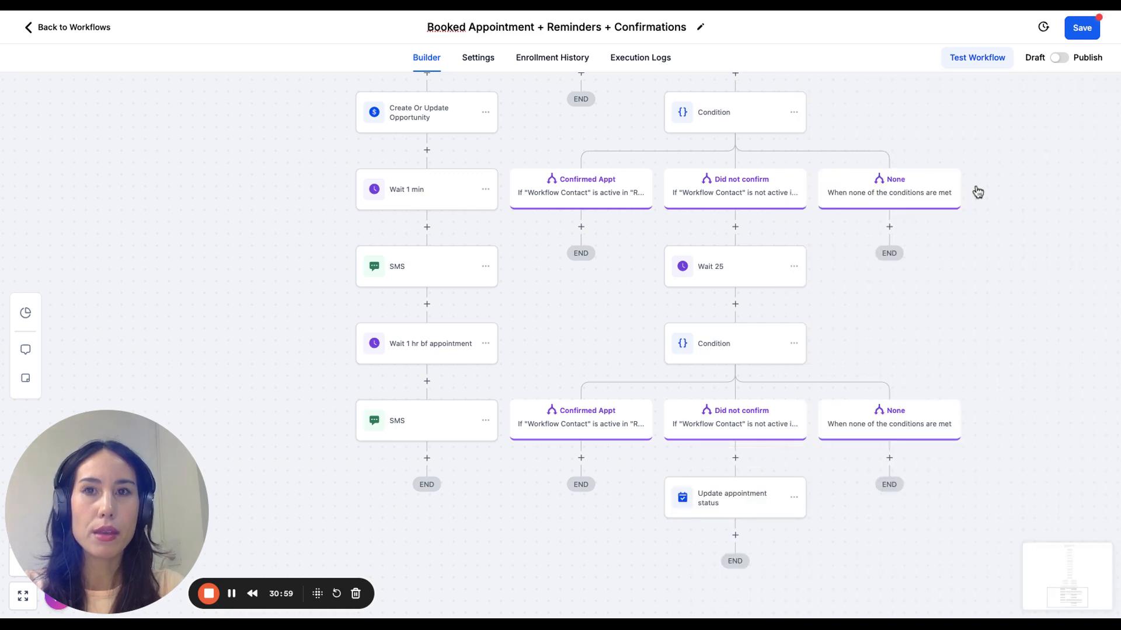
{"action": "left_click", "coordinate": [1079, 26]}
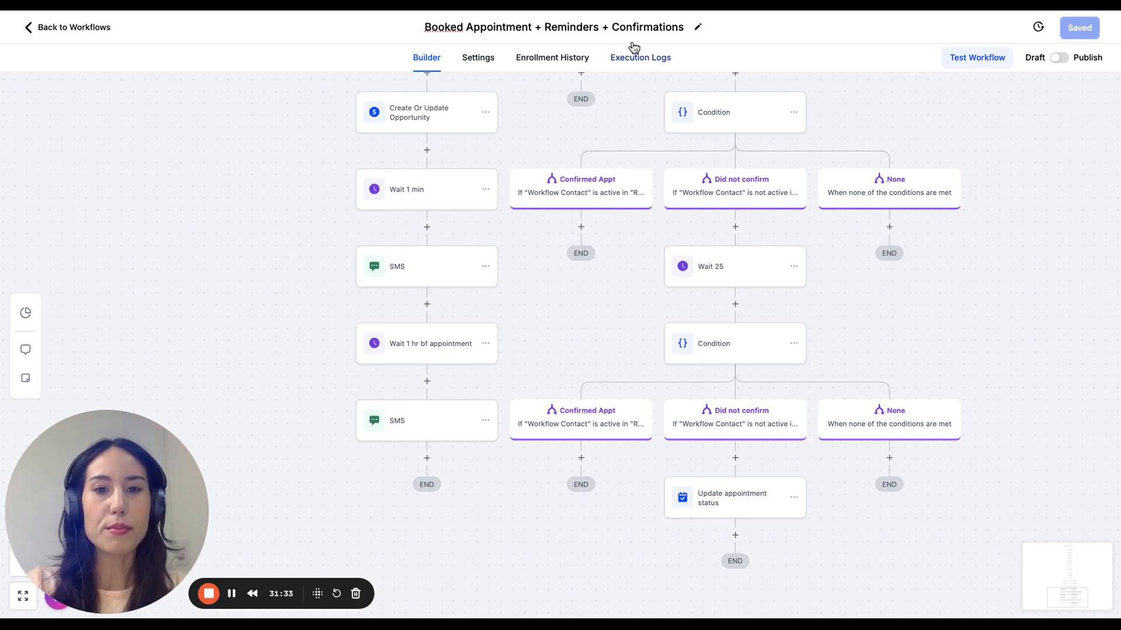
{"action": "scroll", "coordinate": [831, 502], "scroll_direction": "down", "scroll_amount": 1}
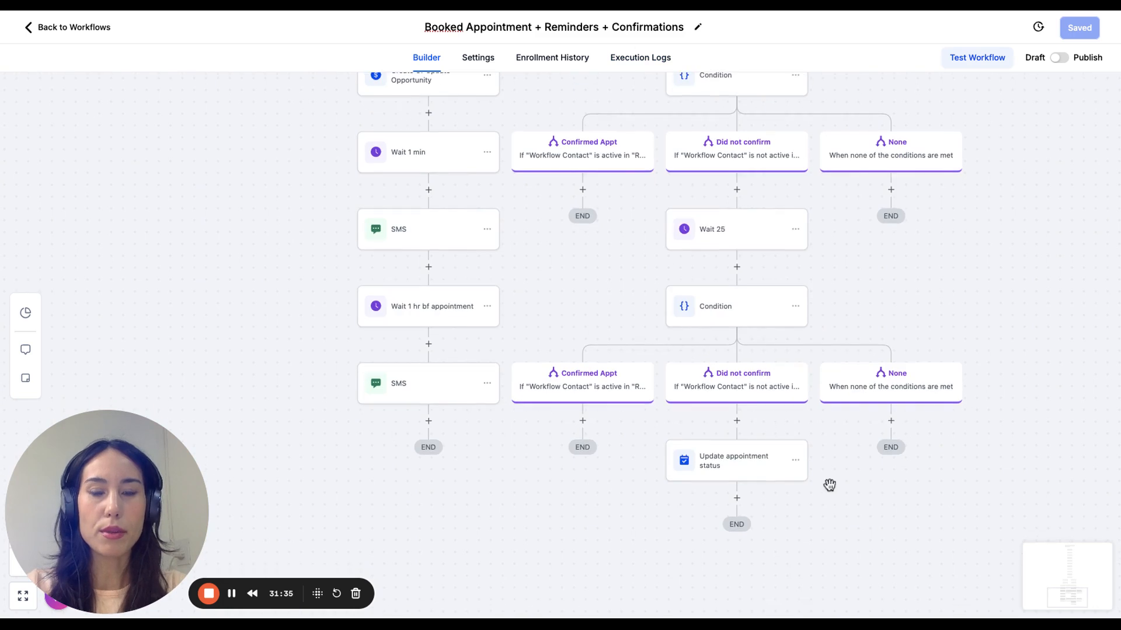